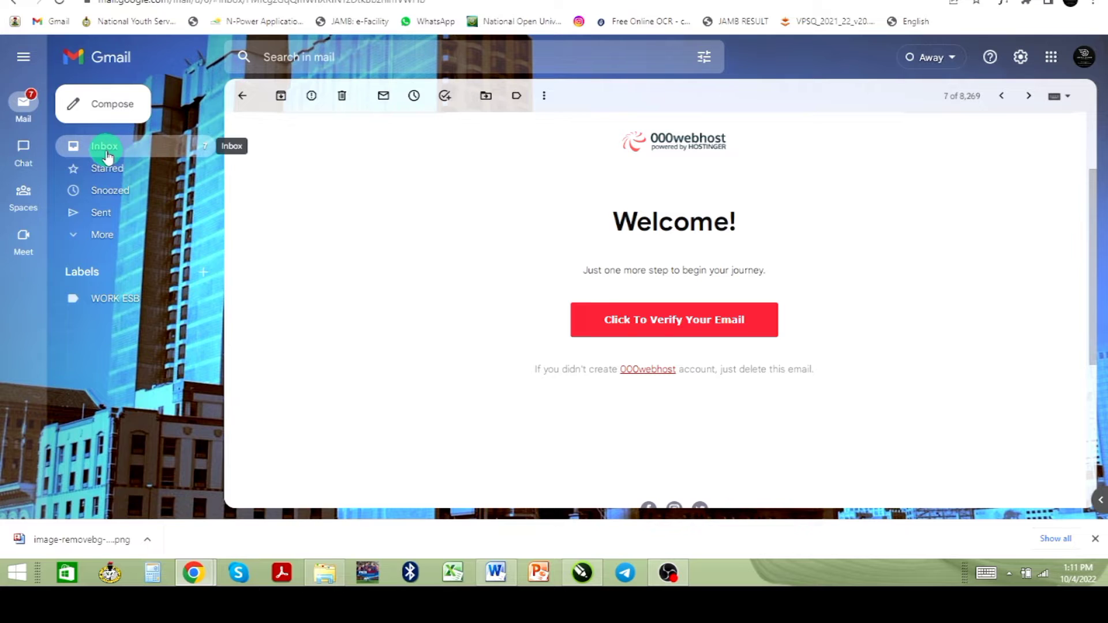
# - Go back to the Gmail inbox, open the 'Welcome to 000webhost!' email and scroll through it
pyautogui.click(107, 155)
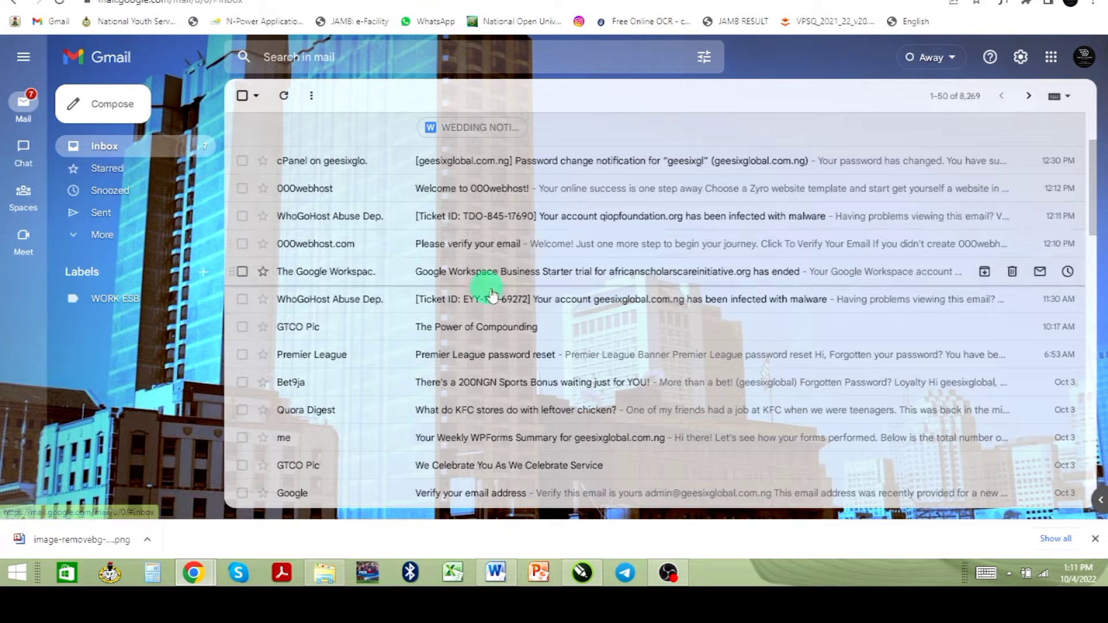
pyautogui.click(450, 199)
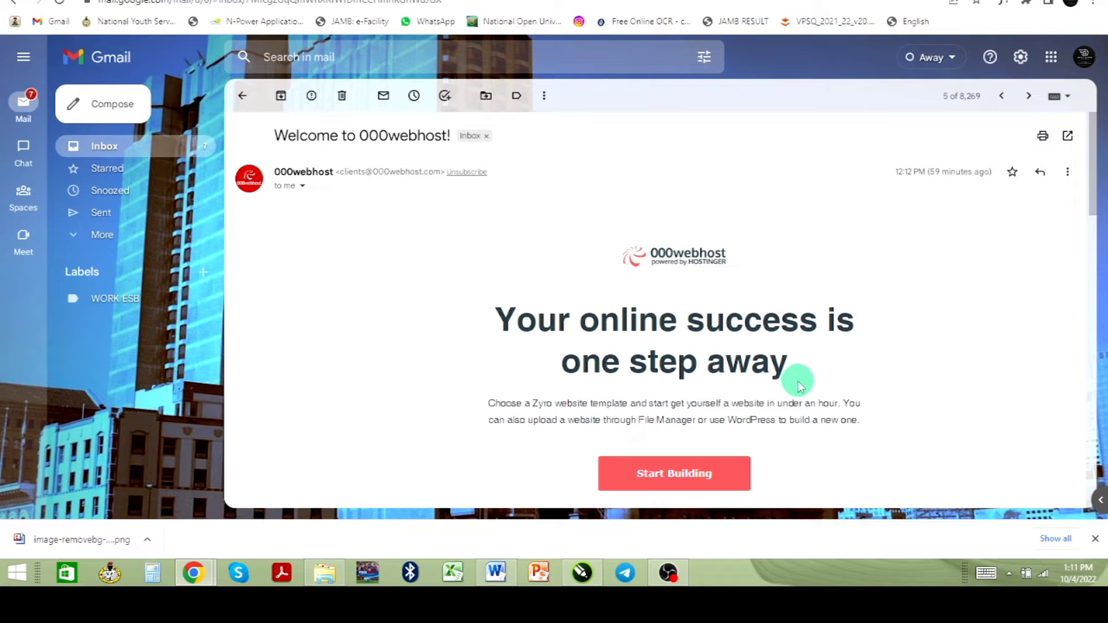
pyautogui.scroll(-2, 799, 382)
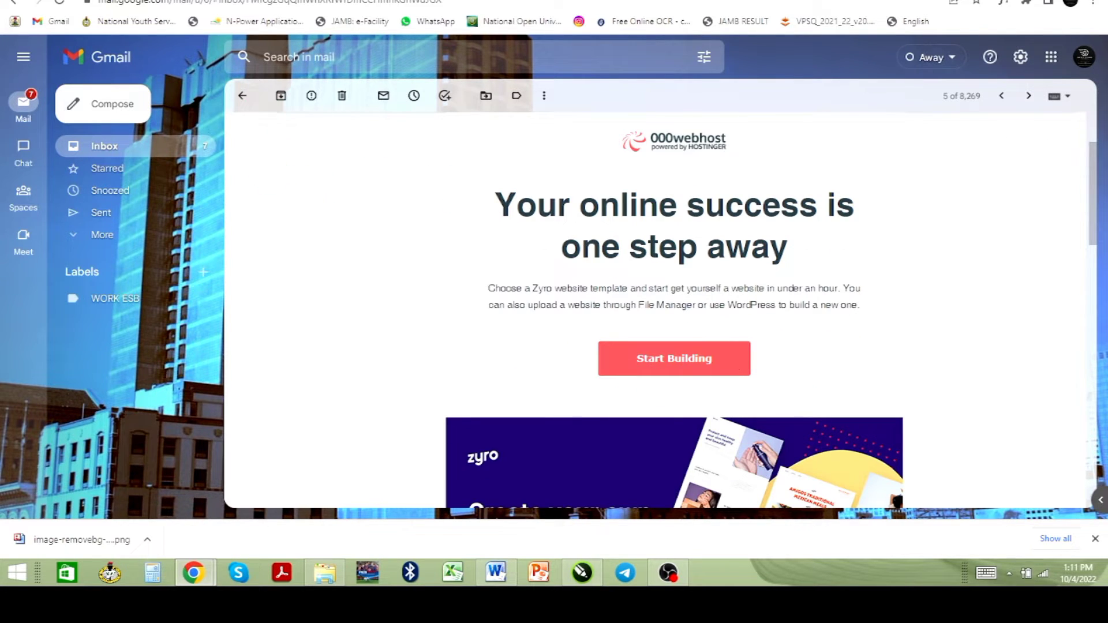
# - Switch to the 000webhost page and sign in with the existing account
pyautogui.hotkey('ctrl', 'Tab')
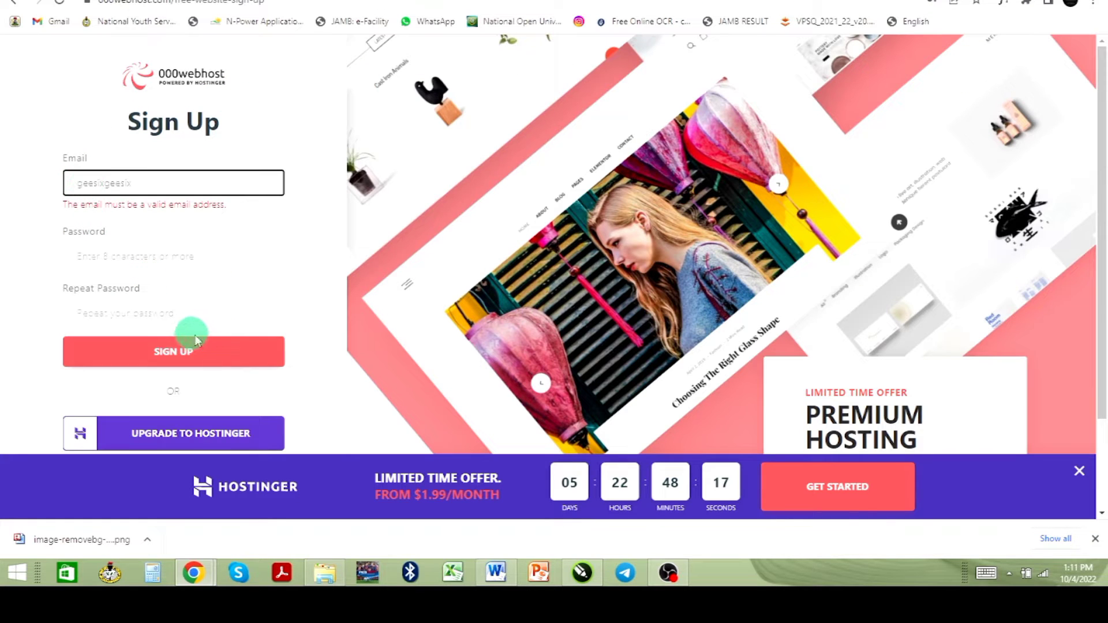
pyautogui.scroll(-2, 179, 317)
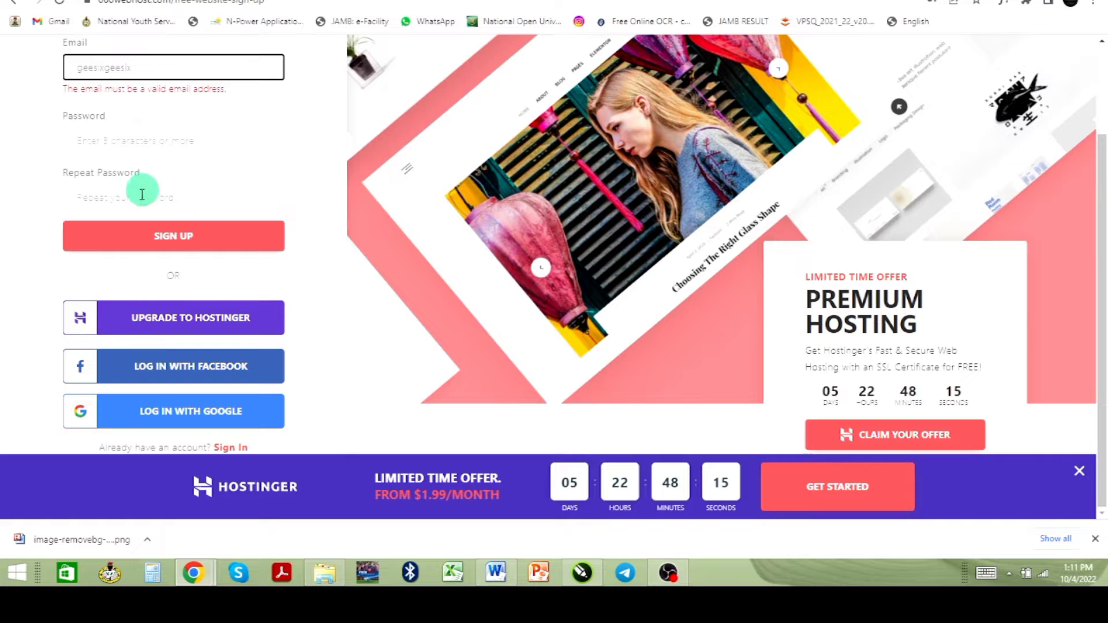
pyautogui.scroll(2, 139, 202)
pyautogui.scroll(-2, 236, 363)
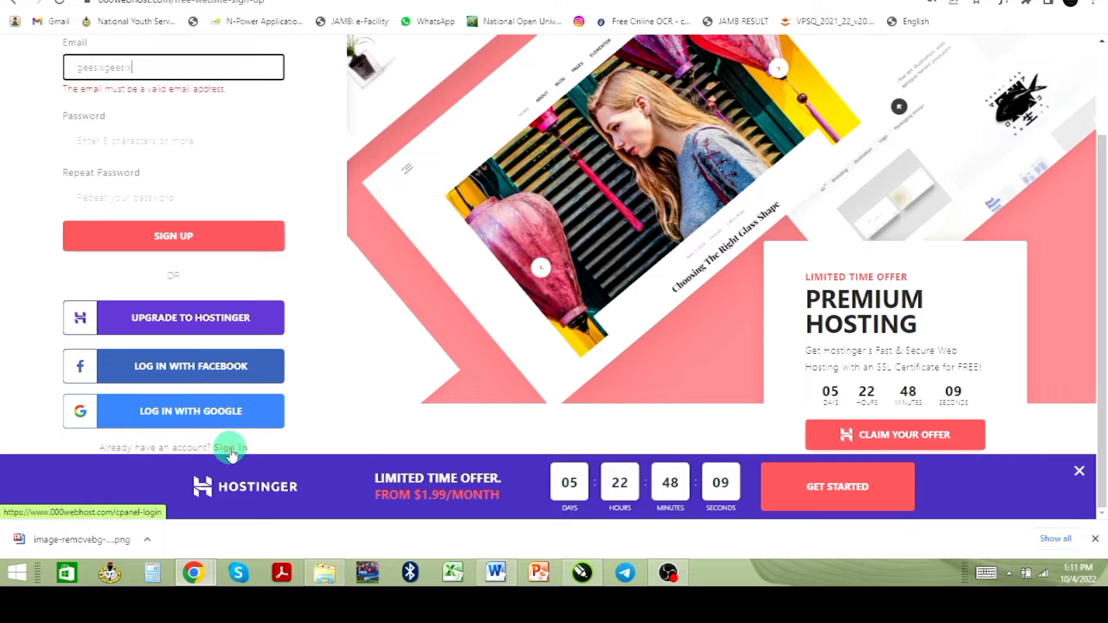
pyautogui.scroll(1, 227, 448)
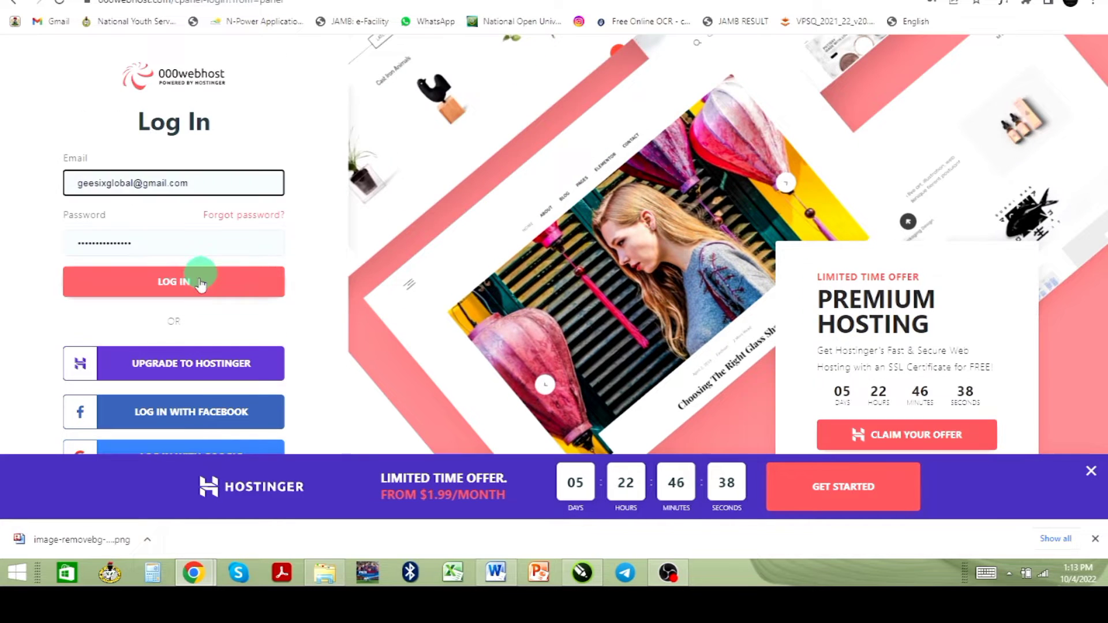
pyautogui.click(195, 285)
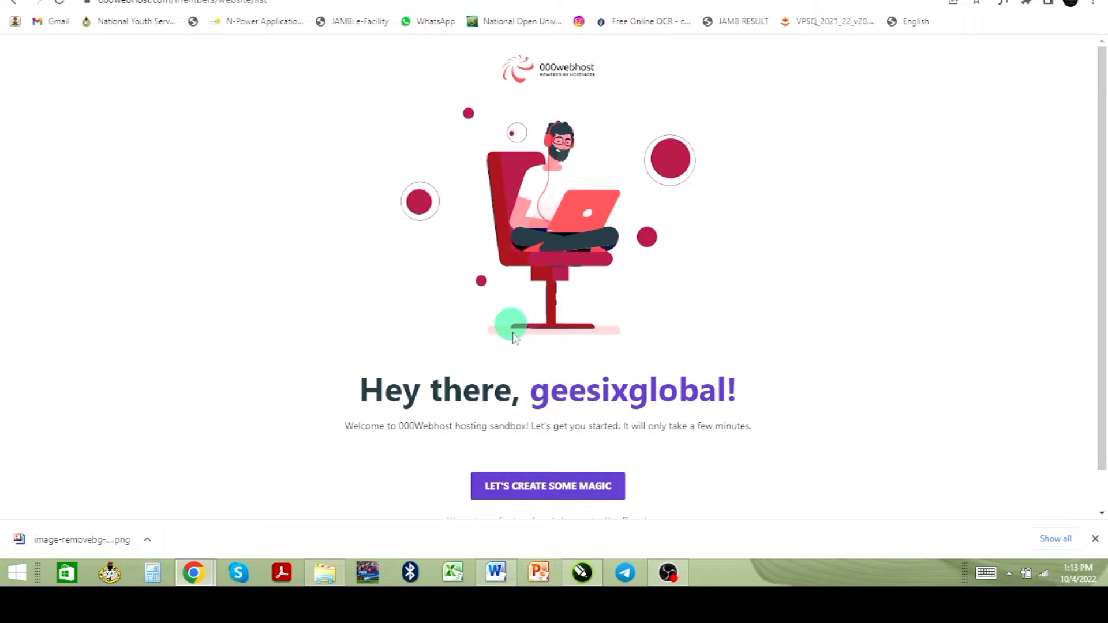
# - Start a new Create Web Design website for Technology products
pyautogui.scroll(-1, 632, 448)
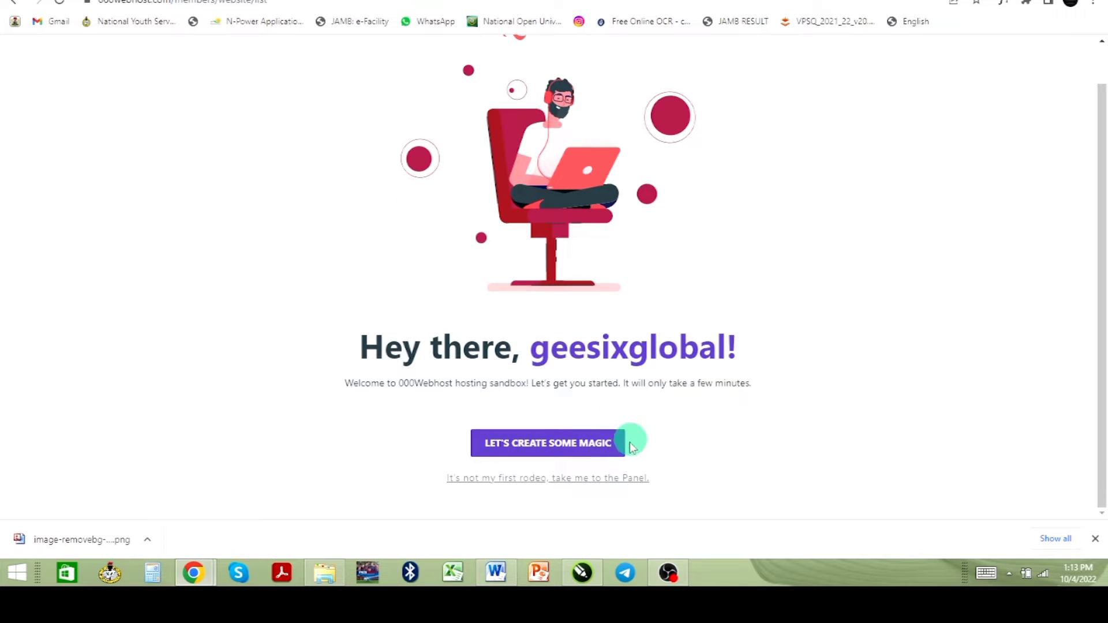
pyautogui.click(547, 445)
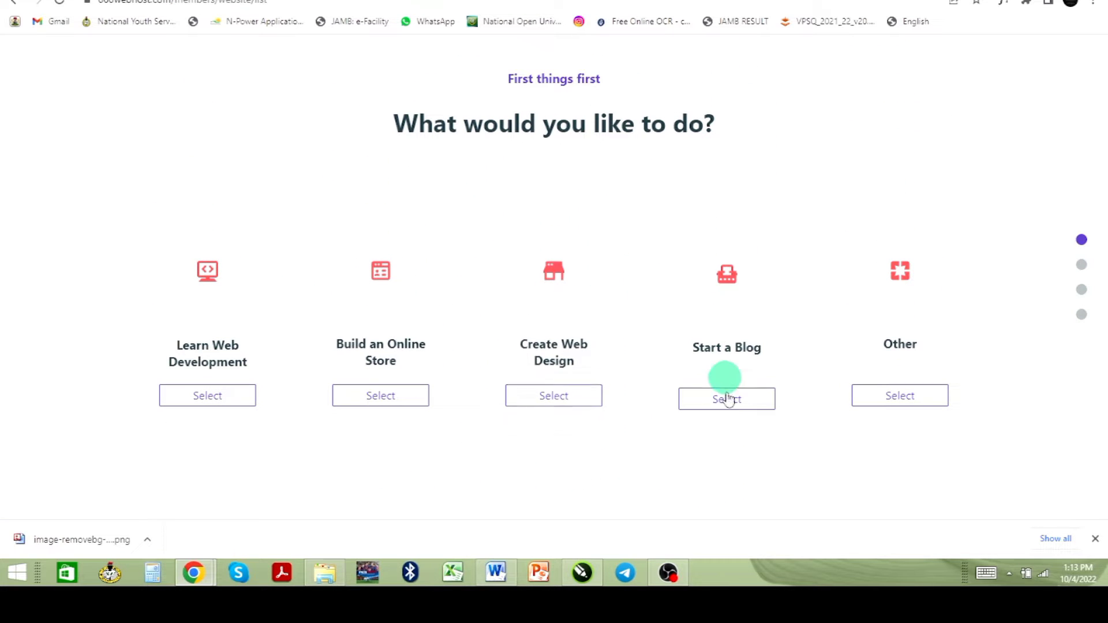
pyautogui.click(556, 402)
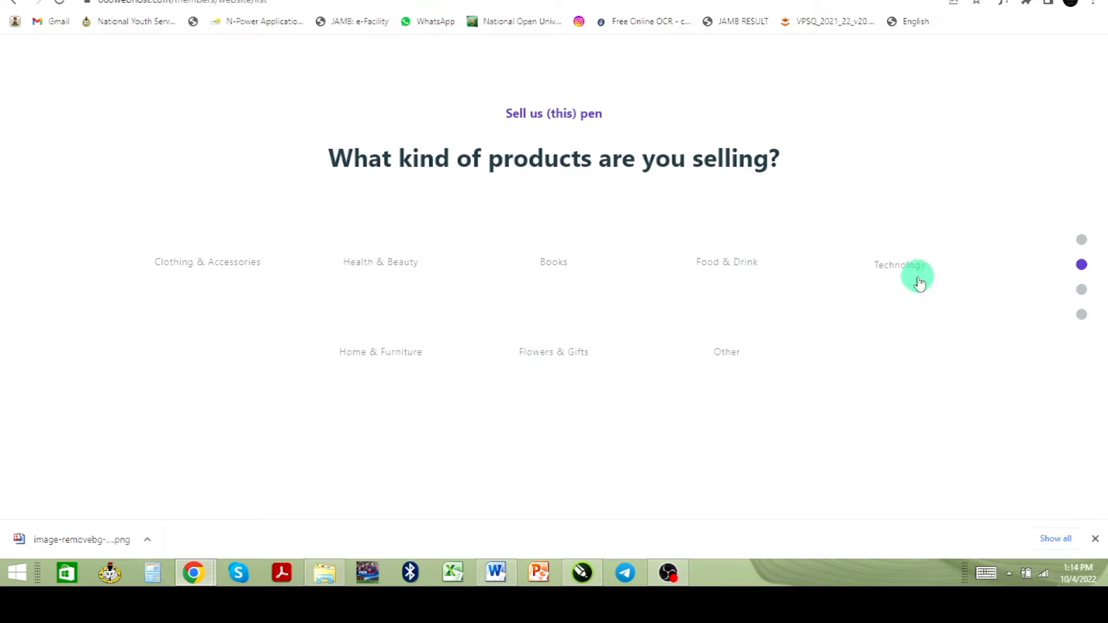
pyautogui.click(901, 267)
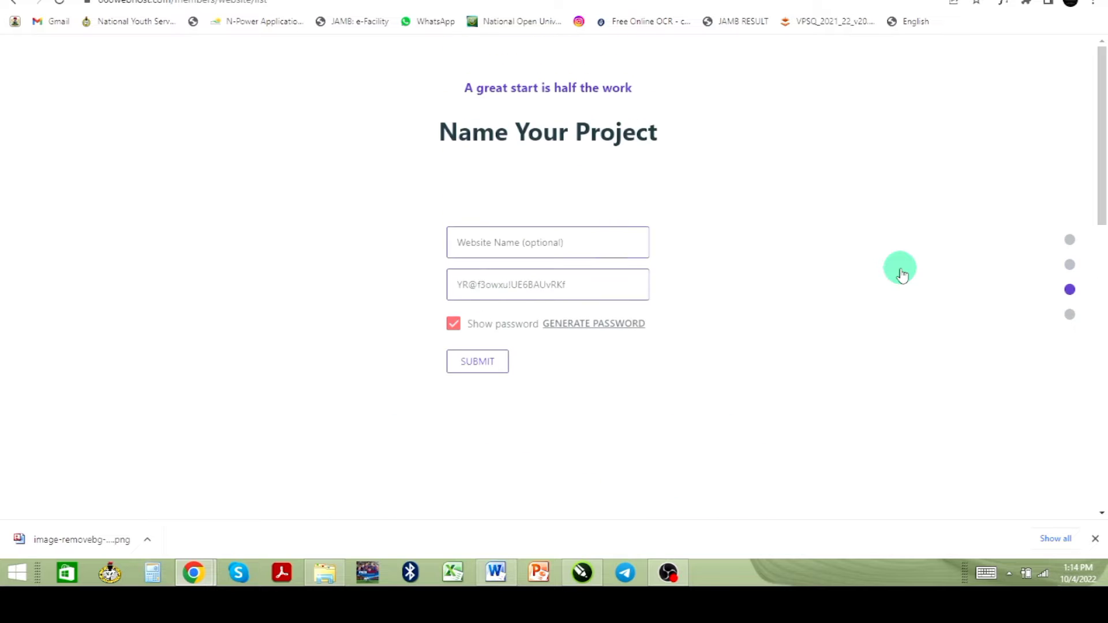
# - Name the project geesixtechclass, replace the generated password with your own, and submit
pyautogui.click(584, 256)
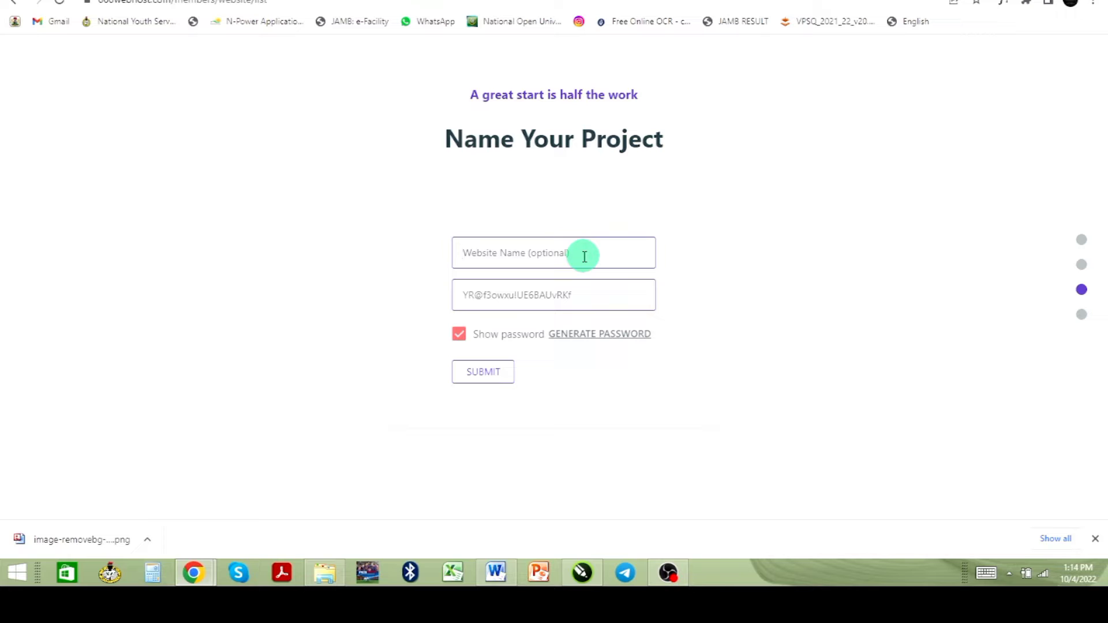
pyautogui.write('geesixtechclass')
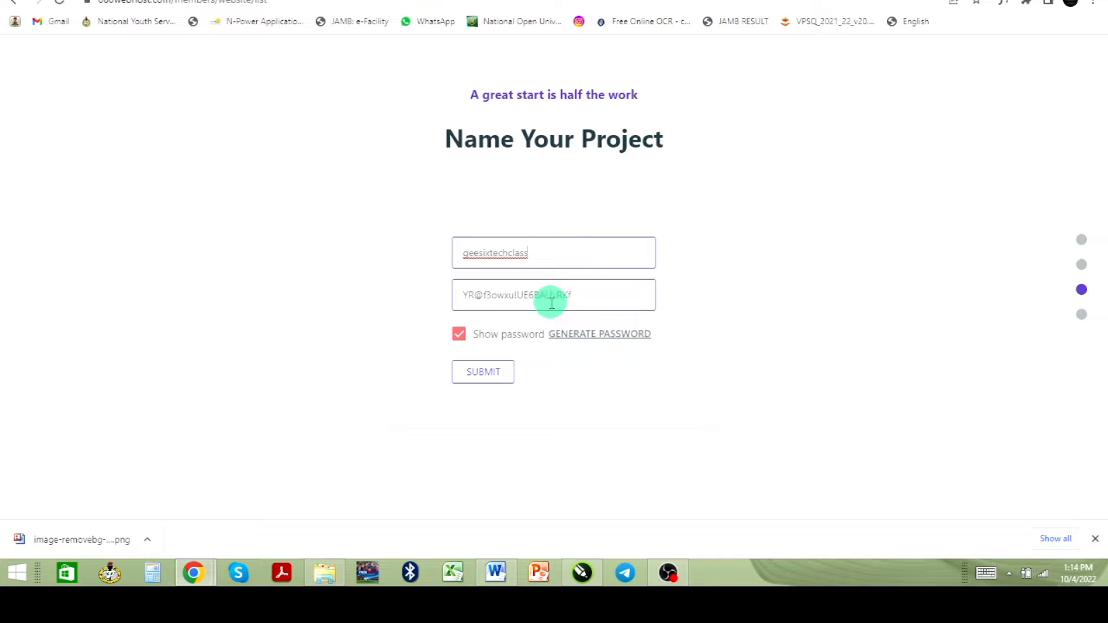
pyautogui.click(459, 335)
pyautogui.moveTo(589, 297); pyautogui.dragTo(434, 296)
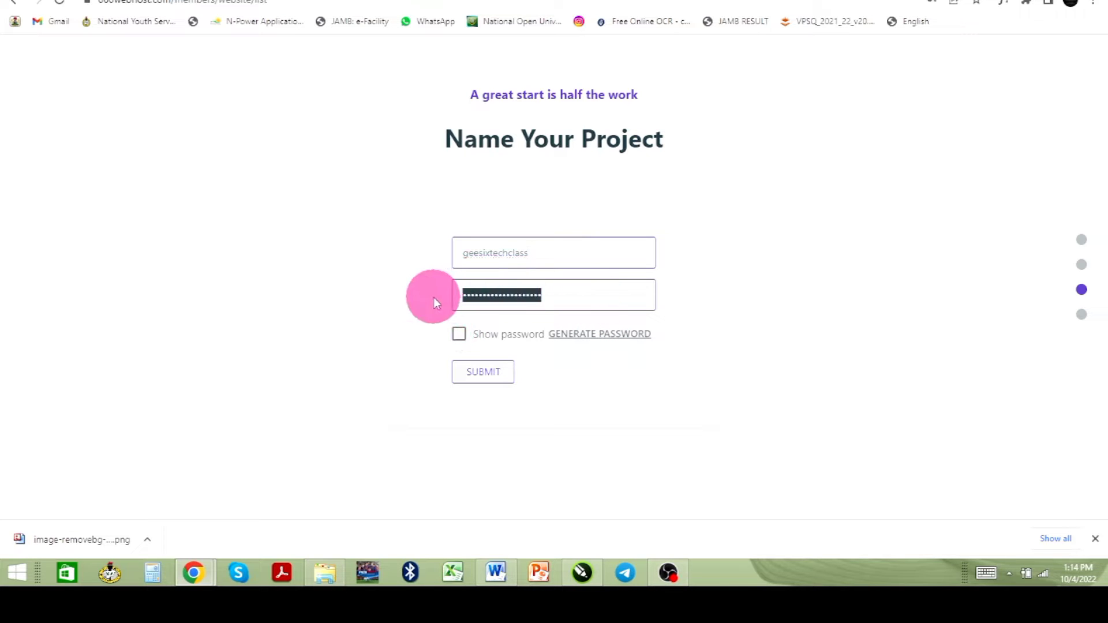
pyautogui.write('ge')
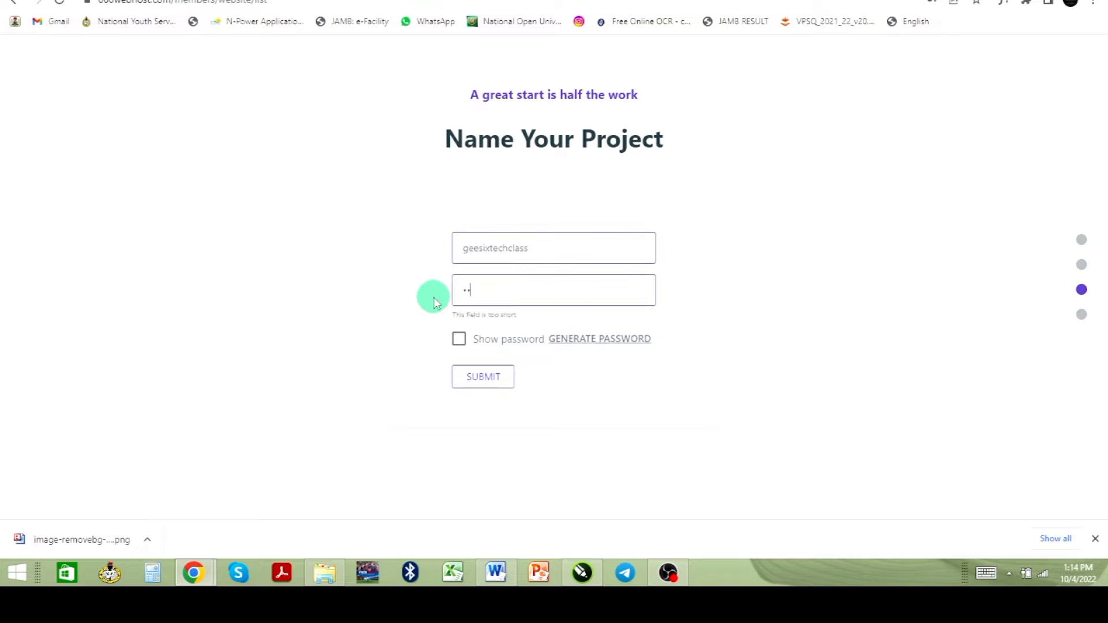
pyautogui.write('e')
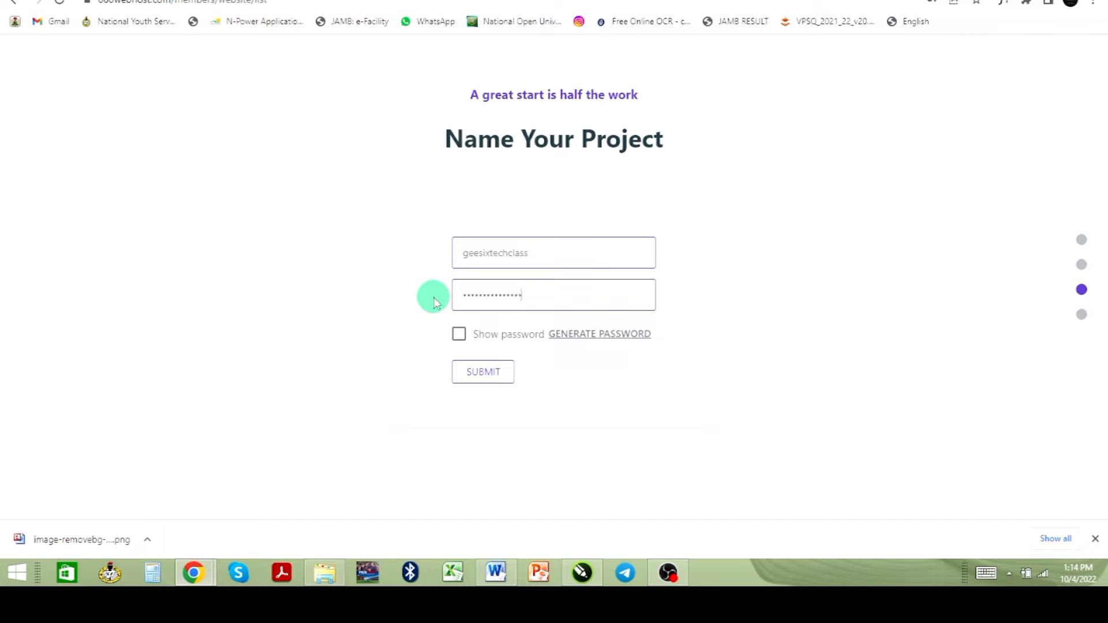
pyautogui.click(494, 380)
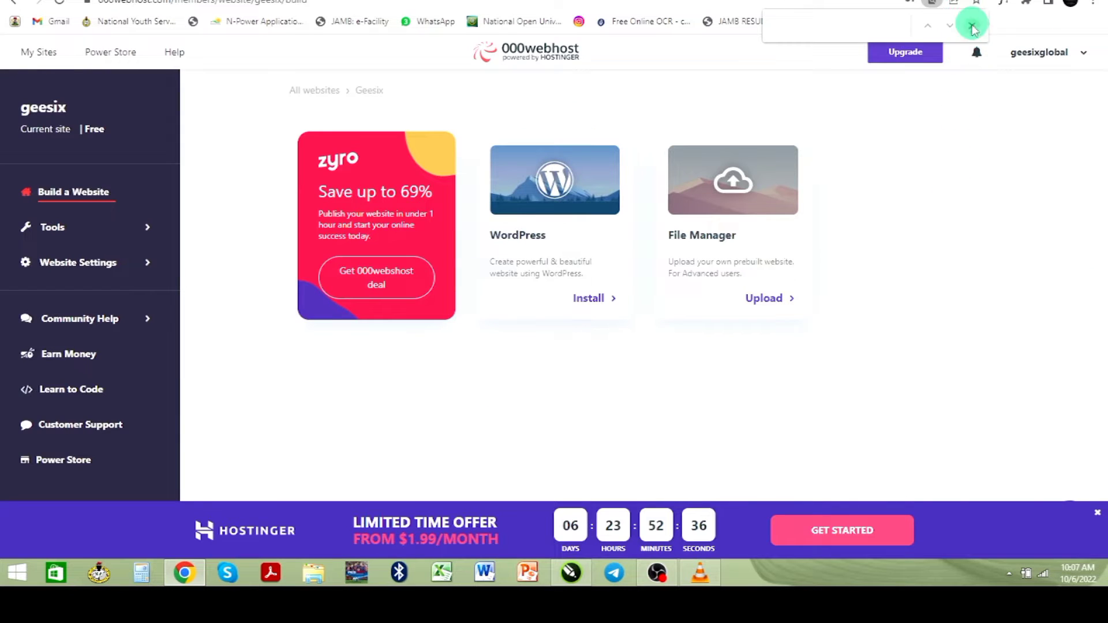
# - Install WordPress on the geesix site after checking the admin username and revealed password
pyautogui.click(971, 26)
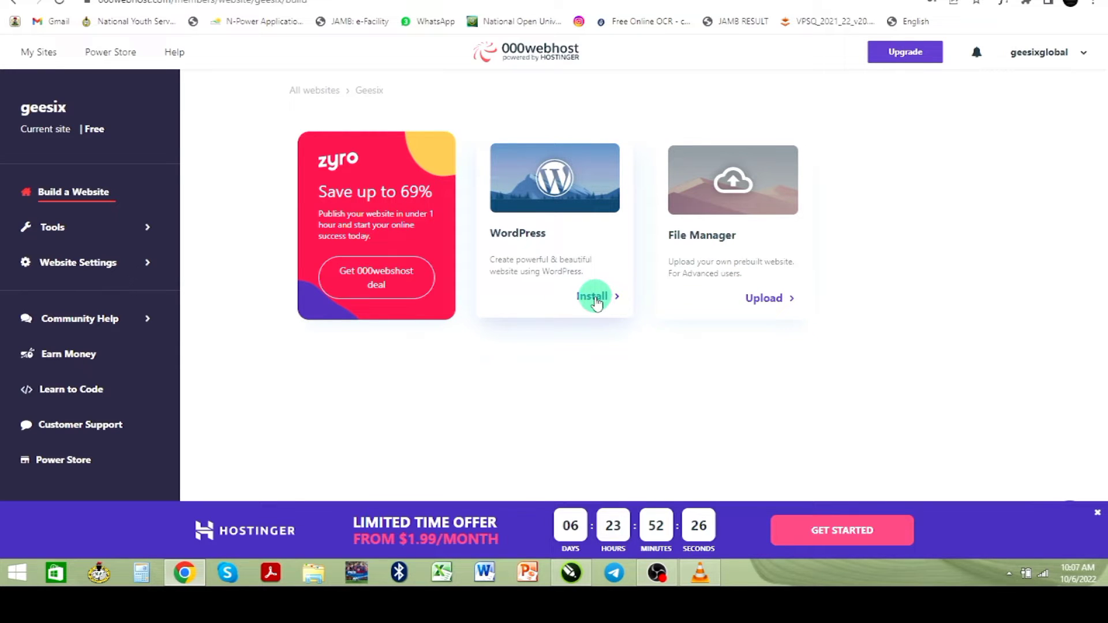
pyautogui.click(589, 302)
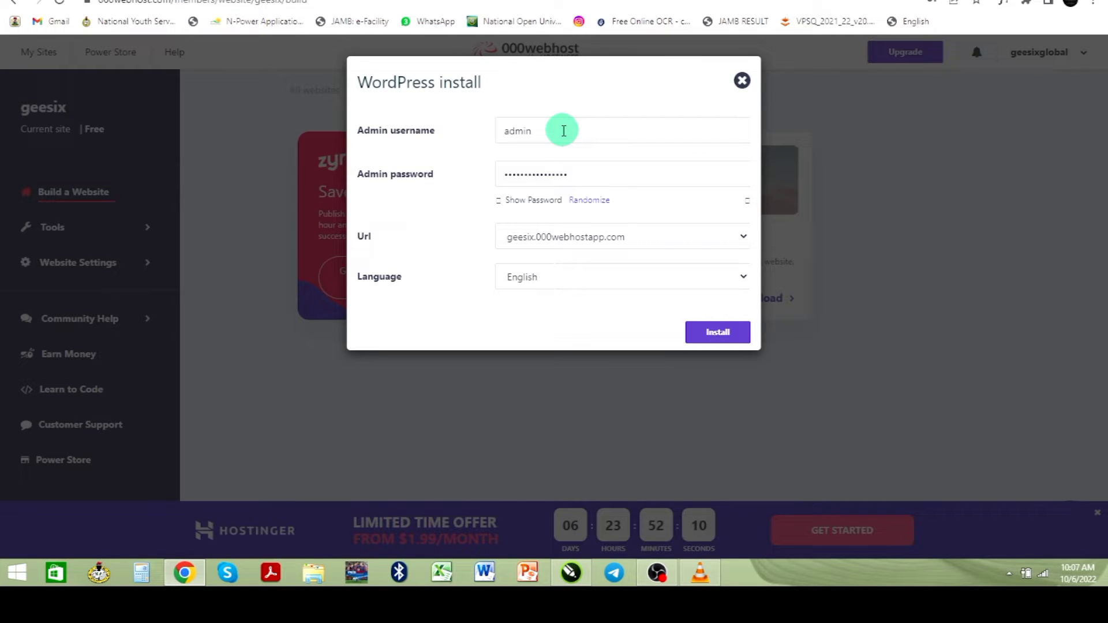
pyautogui.click(497, 200)
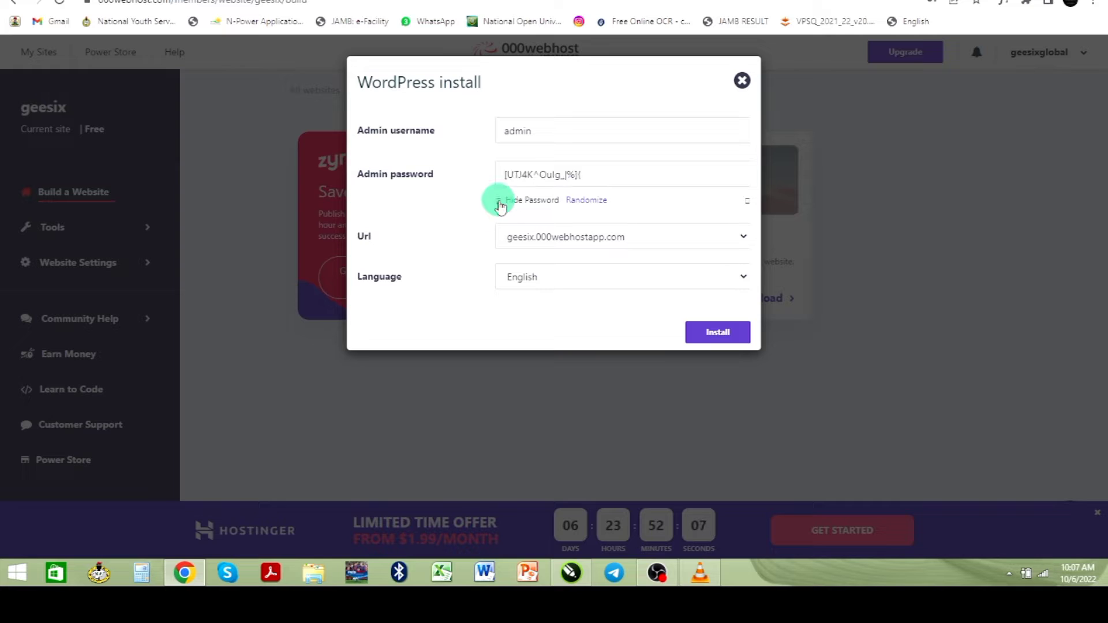
pyautogui.moveTo(612, 176); pyautogui.dragTo(498, 177)
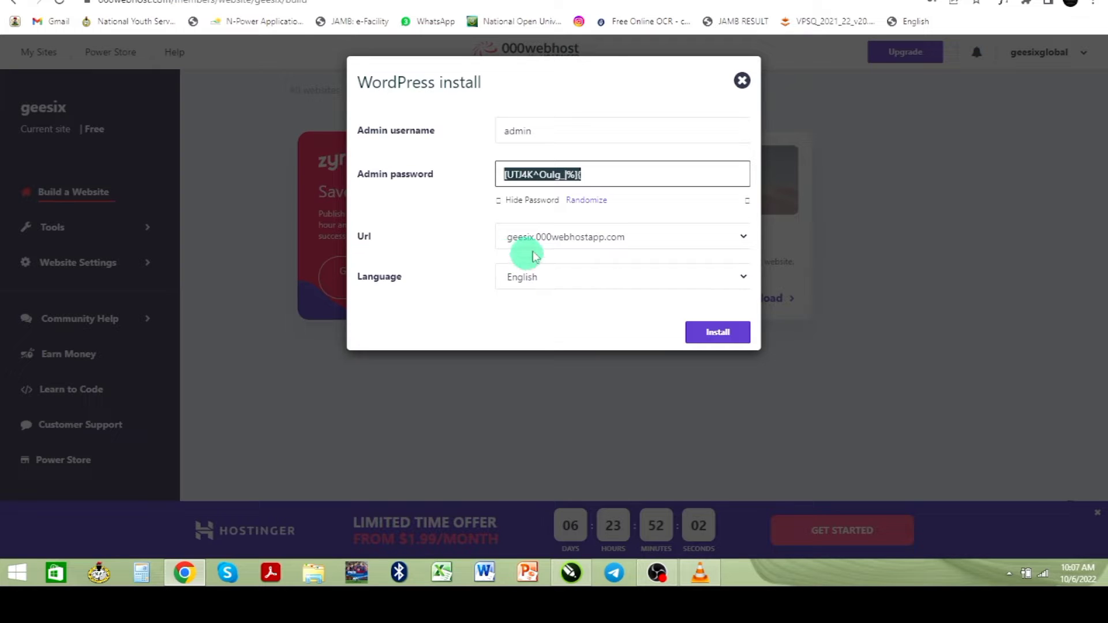
pyautogui.click(554, 137)
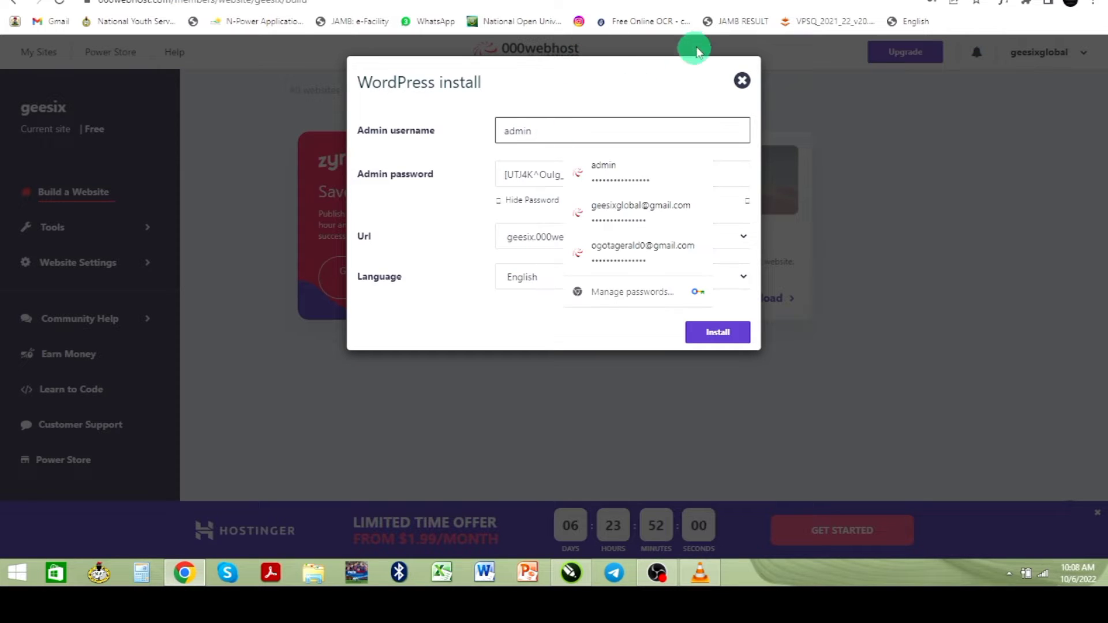
pyautogui.click(453, 158)
pyautogui.click(715, 335)
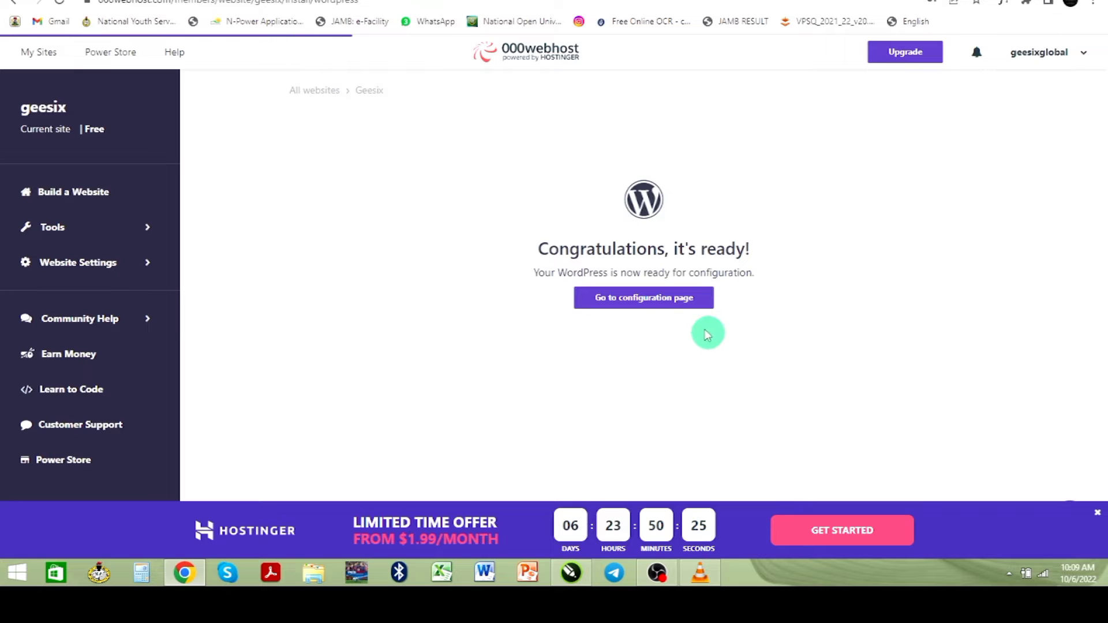
# - From the configuration page, log in to WordPress with the admin username and password
pyautogui.click(664, 303)
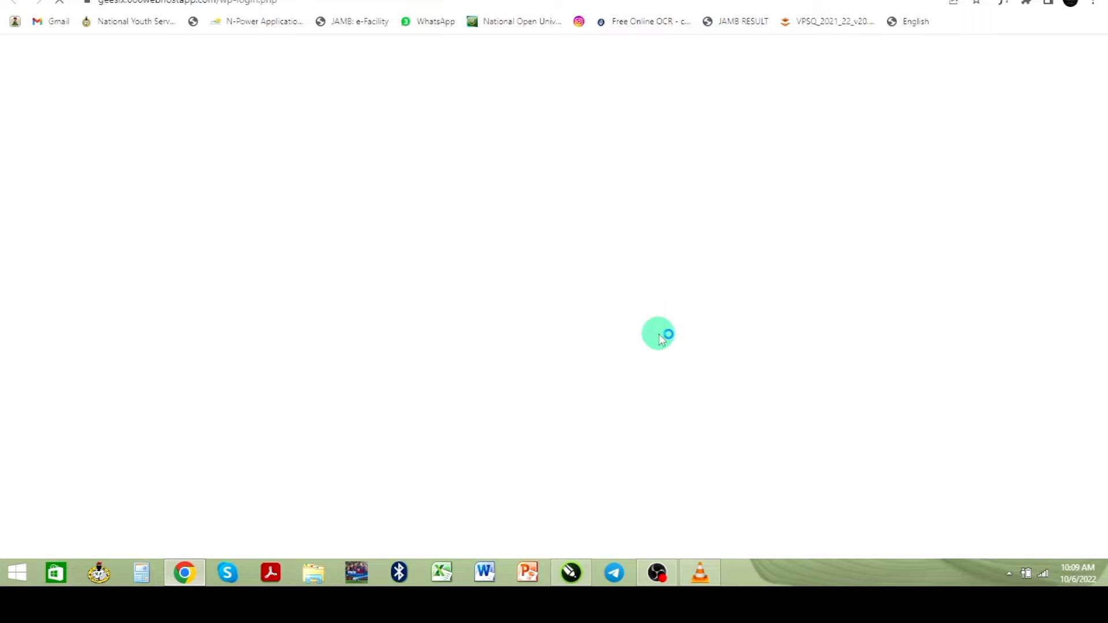
pyautogui.click(555, 215)
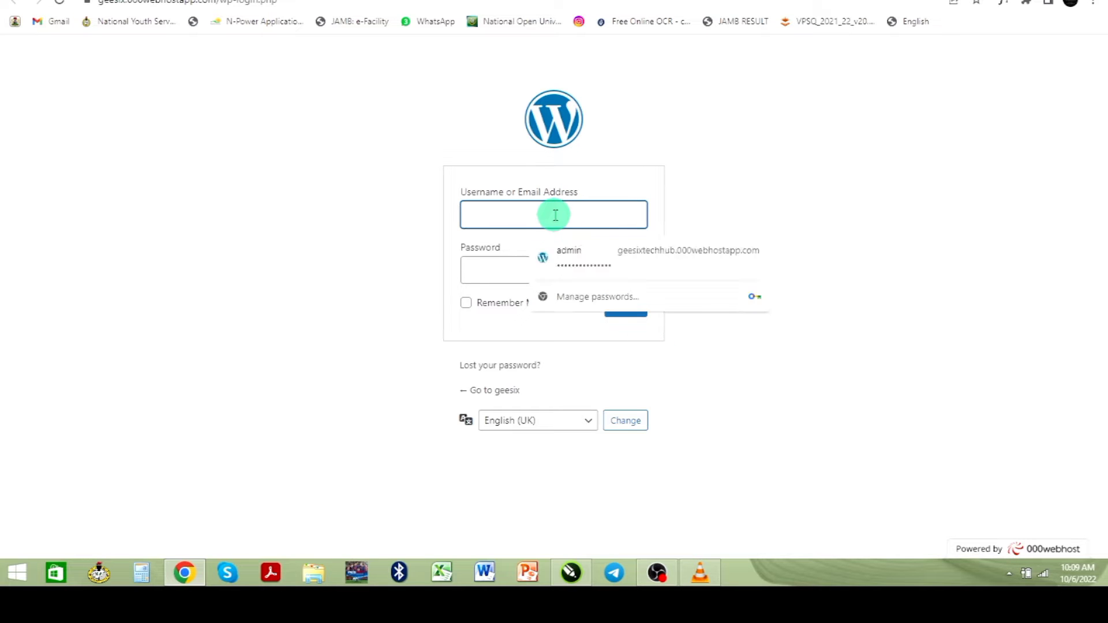
pyautogui.write('admin')
pyautogui.press('Tab')
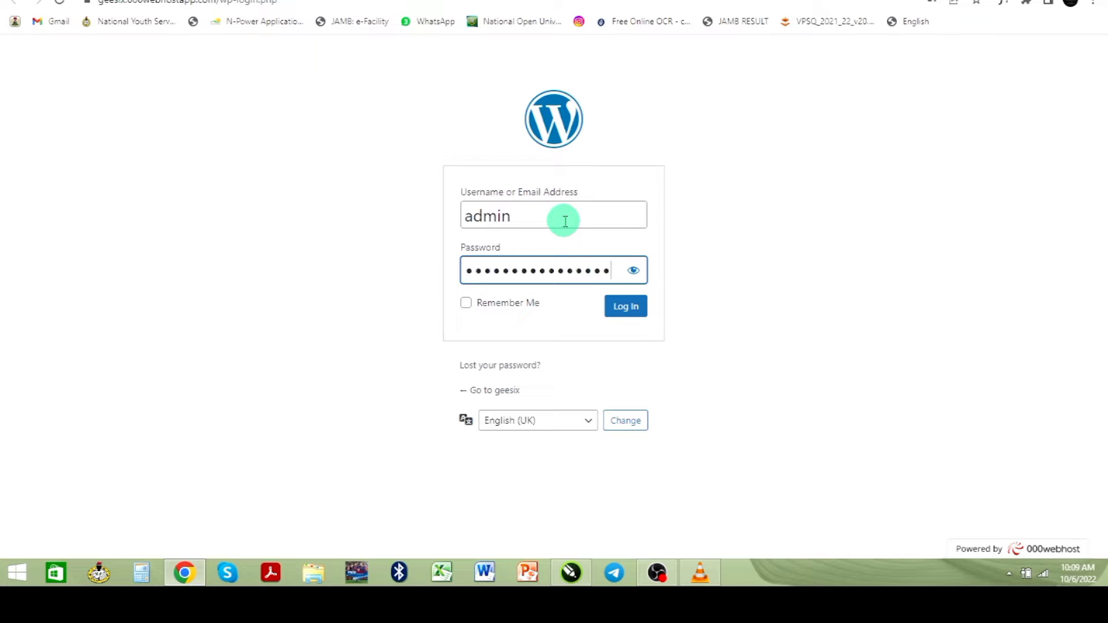
pyautogui.click(629, 314)
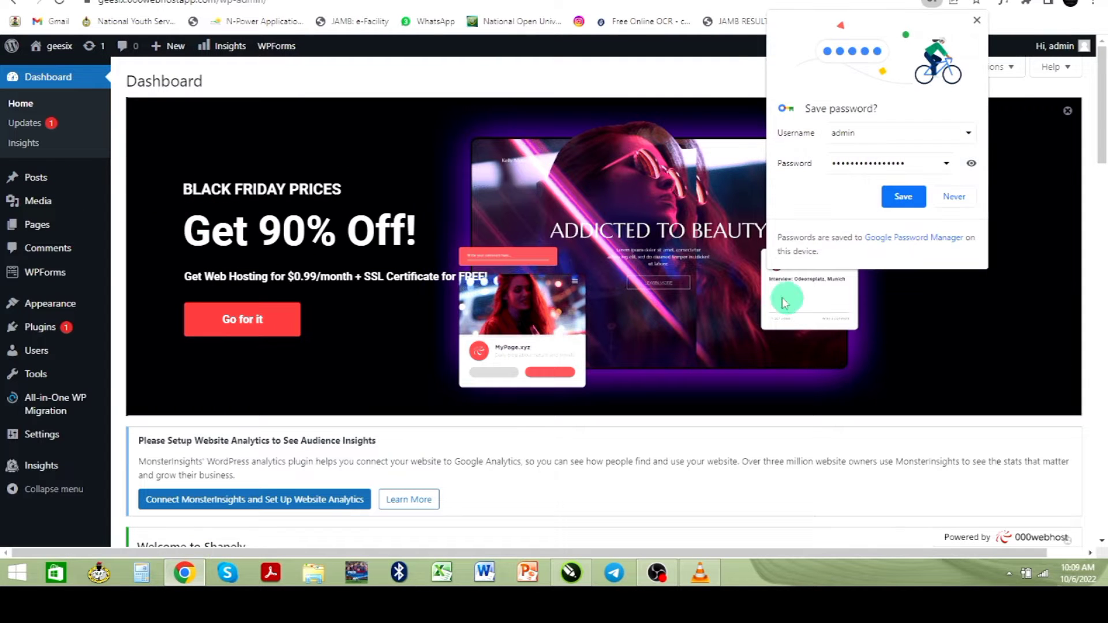
# - Save the login password in the browser and review the WordPress 6.0.2 Dashboard overview
pyautogui.click(905, 198)
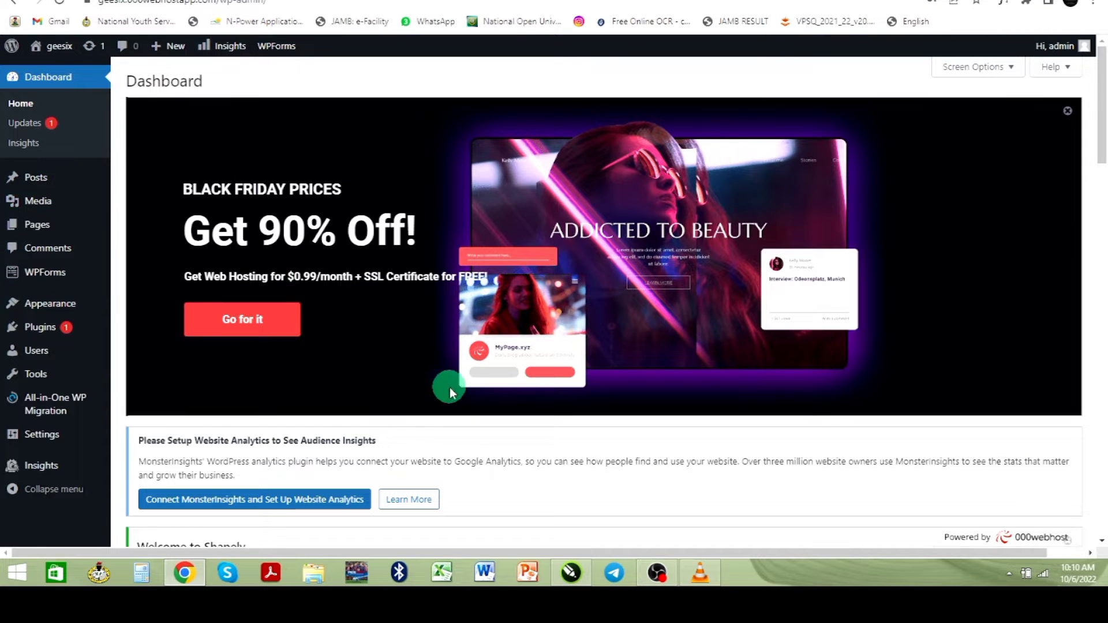
pyautogui.scroll(-4, 448, 386)
pyautogui.scroll(-4, 449, 389)
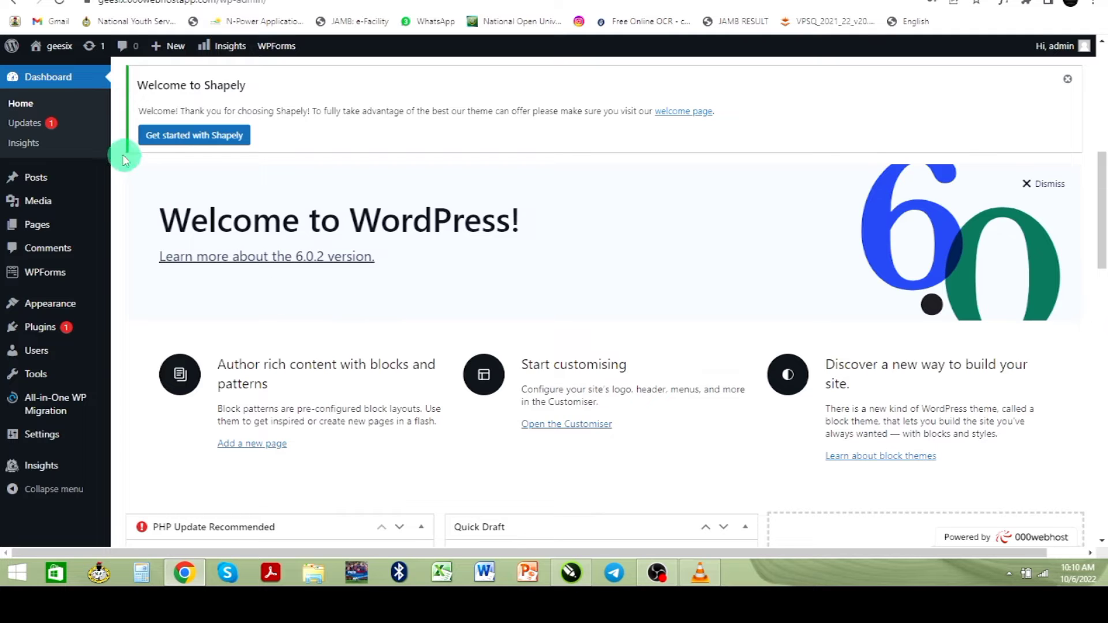
pyautogui.scroll(6, 35, 201)
pyautogui.scroll(-20, 296, 218)
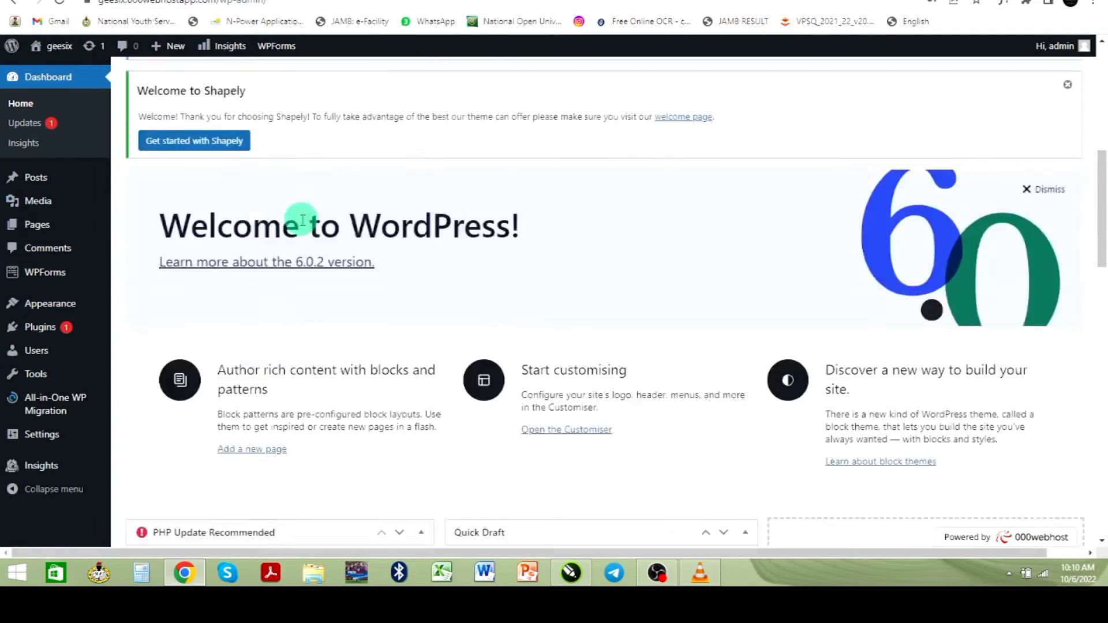
pyautogui.scroll(-2, 297, 223)
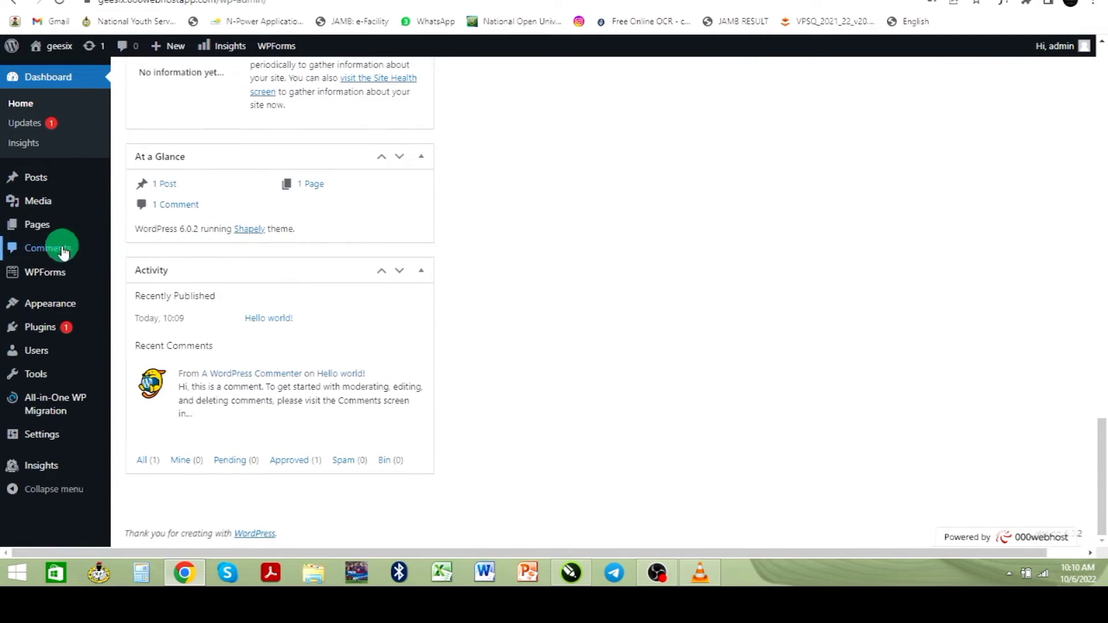
pyautogui.scroll(8, 239, 215)
pyautogui.scroll(12, 239, 215)
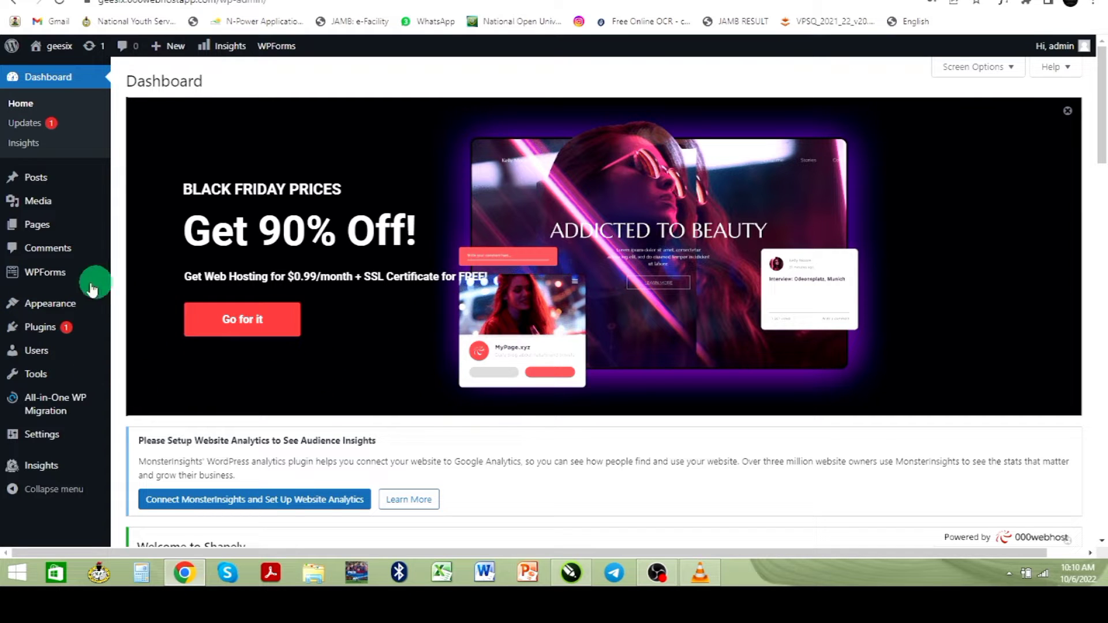
pyautogui.moveTo(86, 303)
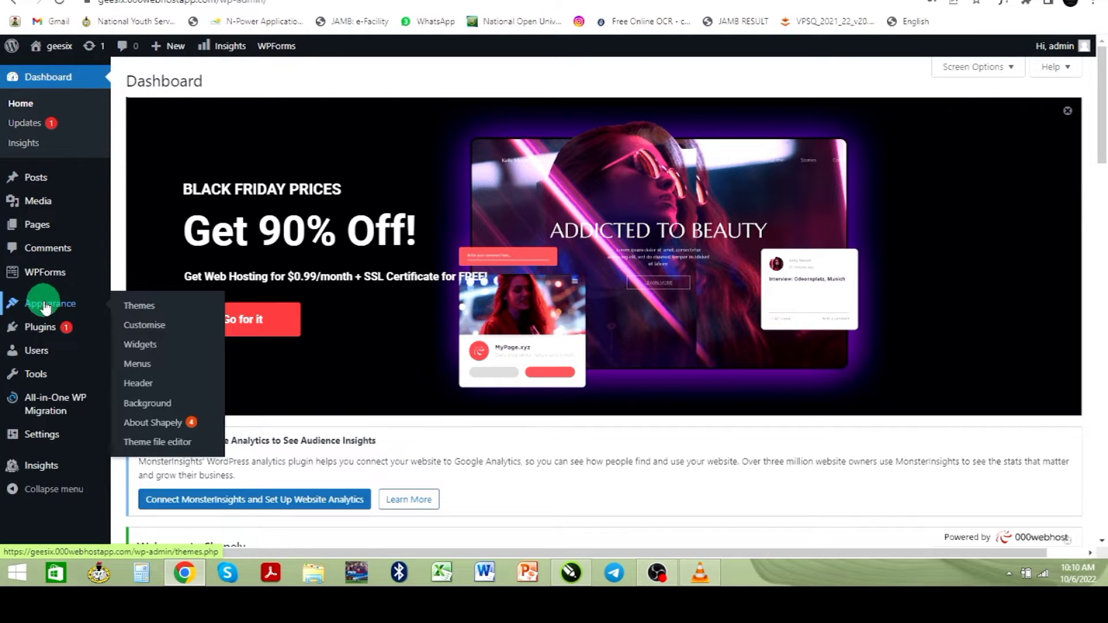
# - Show the installed themes list, with Shapely active beside Twenty Twenty and Twenty Twenty-One
pyautogui.click(141, 310)
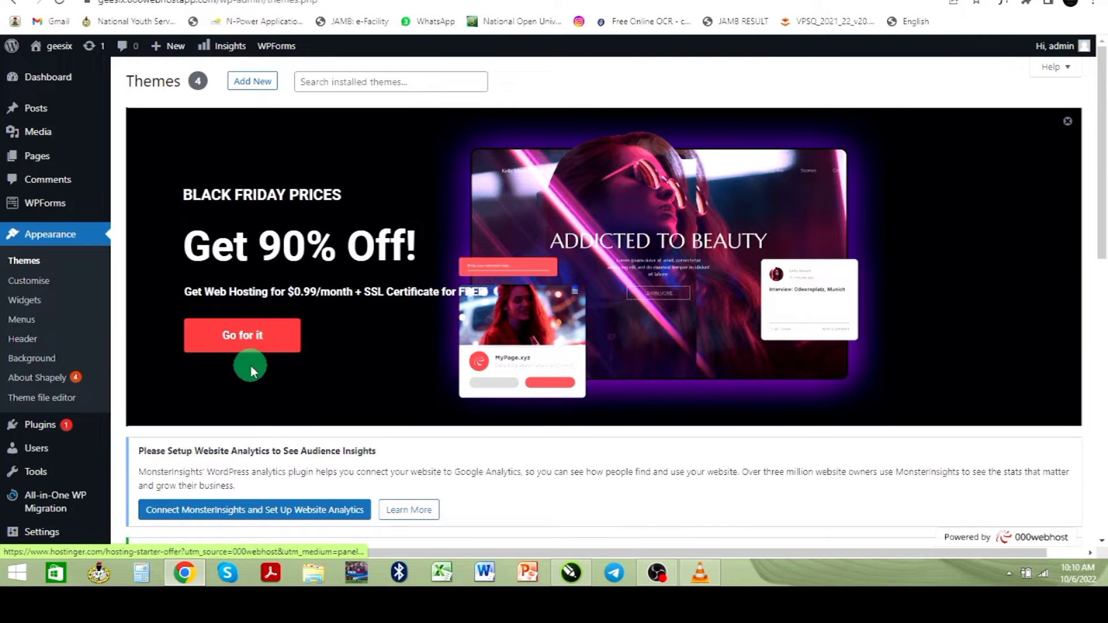
pyautogui.scroll(-2, 242, 369)
pyautogui.scroll(-3, 218, 379)
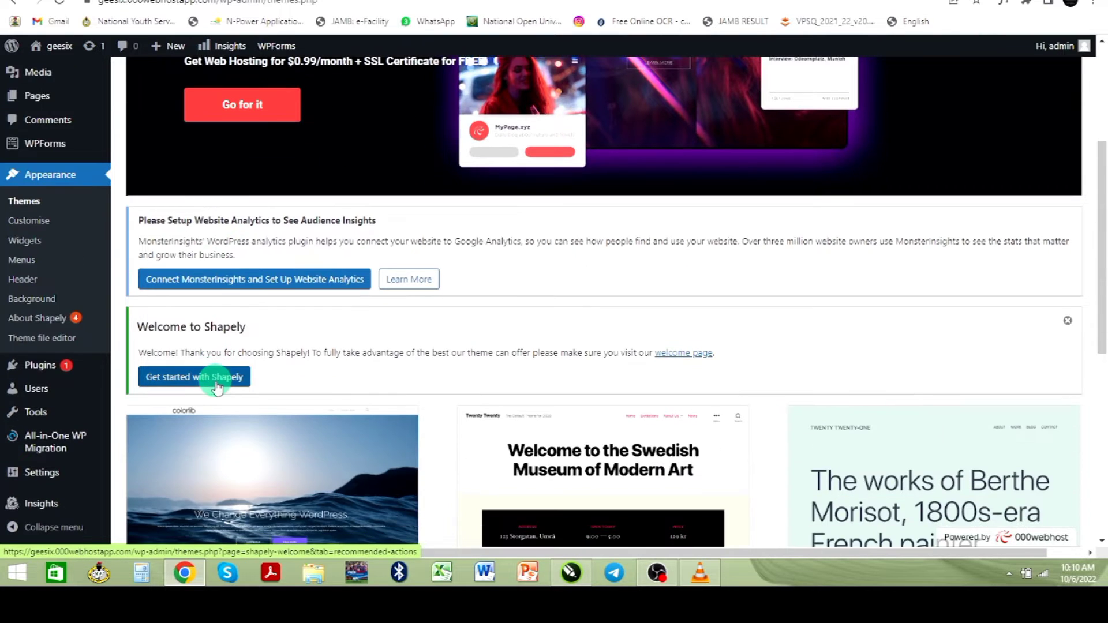
pyautogui.scroll(-8, 217, 386)
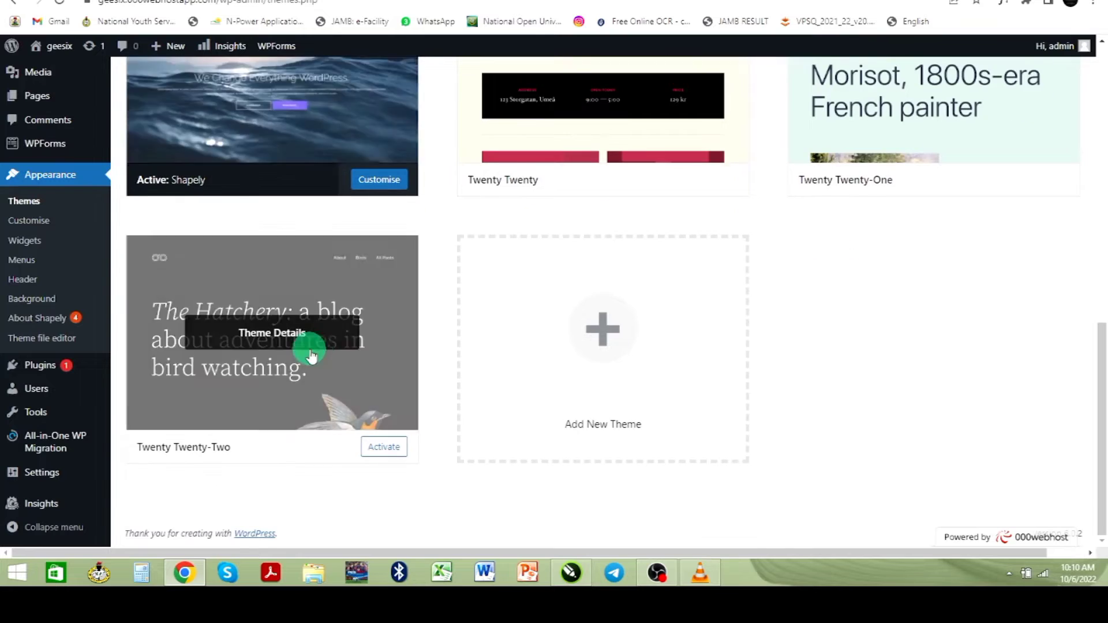
pyautogui.scroll(4, 312, 355)
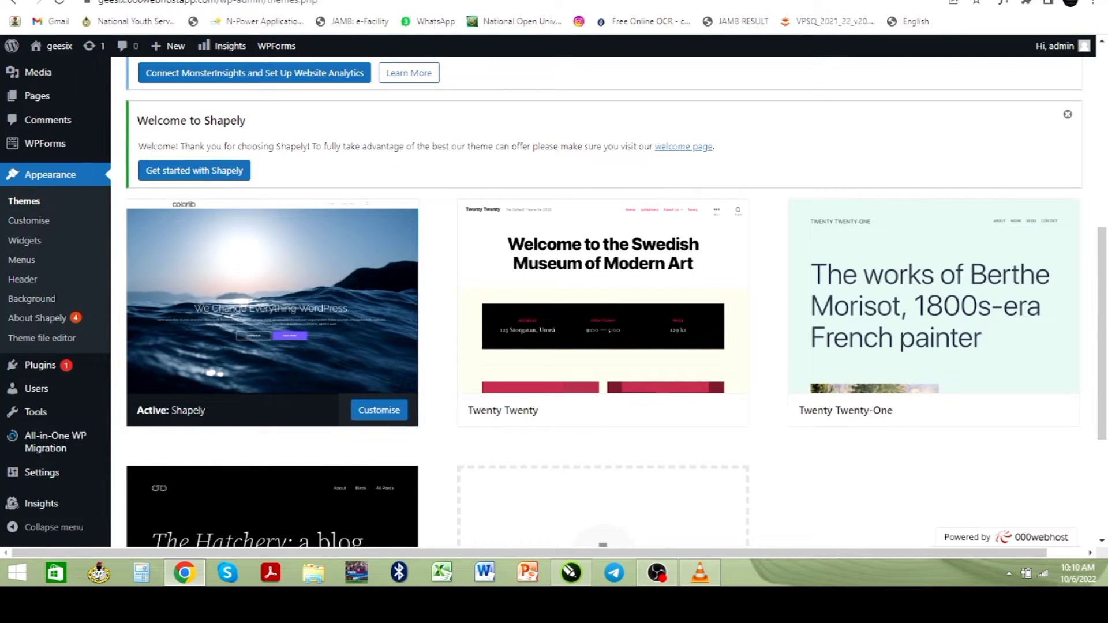
pyautogui.click(577, 91)
# - Open the live geesix site in a new browser tab via Visit Site
pyautogui.moveTo(98, 2); pyautogui.dragTo(218, 3)
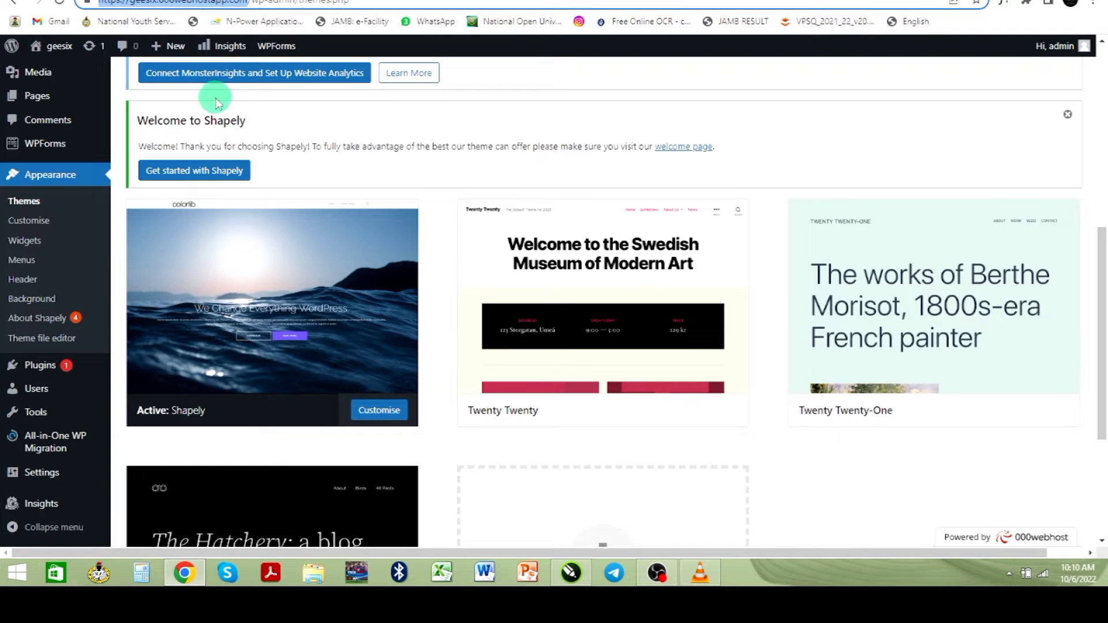
pyautogui.moveTo(54, 51)
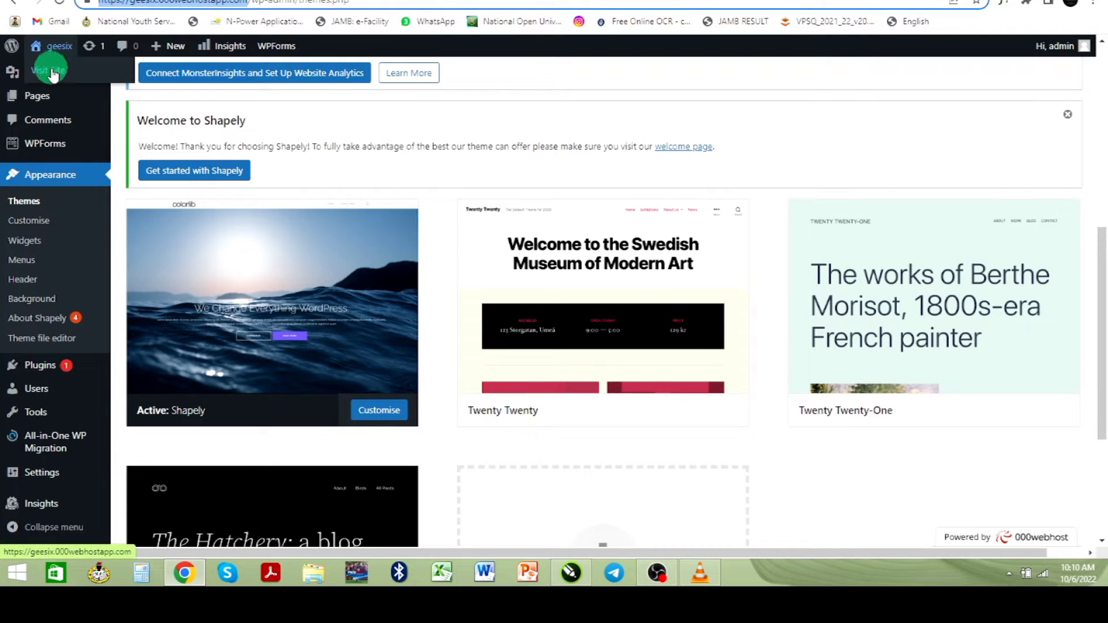
pyautogui.rightClick(53, 74)
pyautogui.click(82, 79)
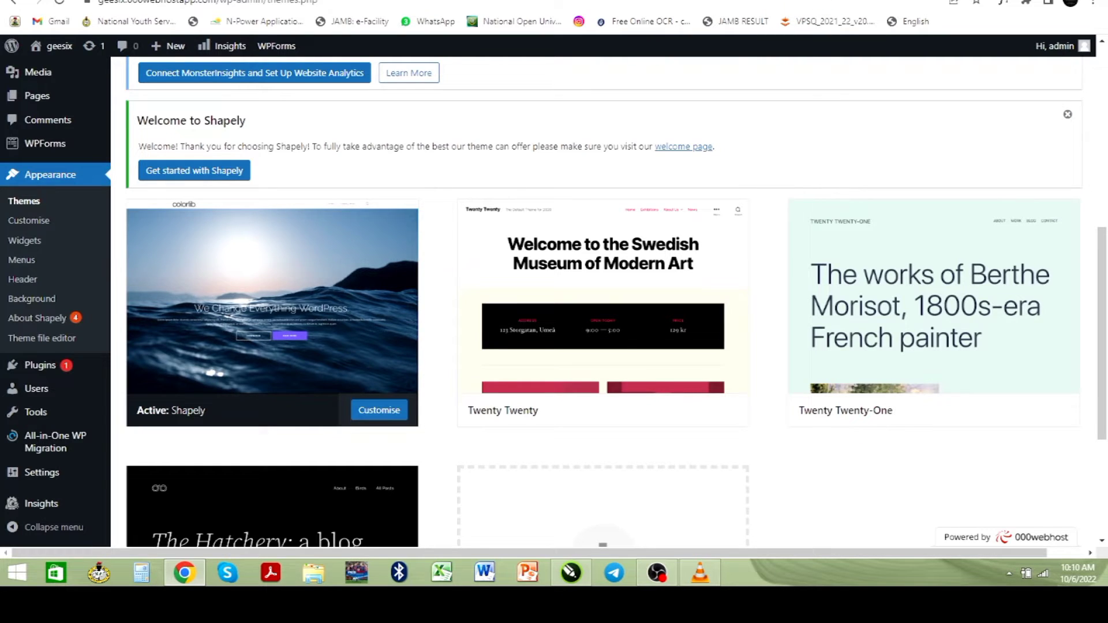
pyautogui.click(690, 6)
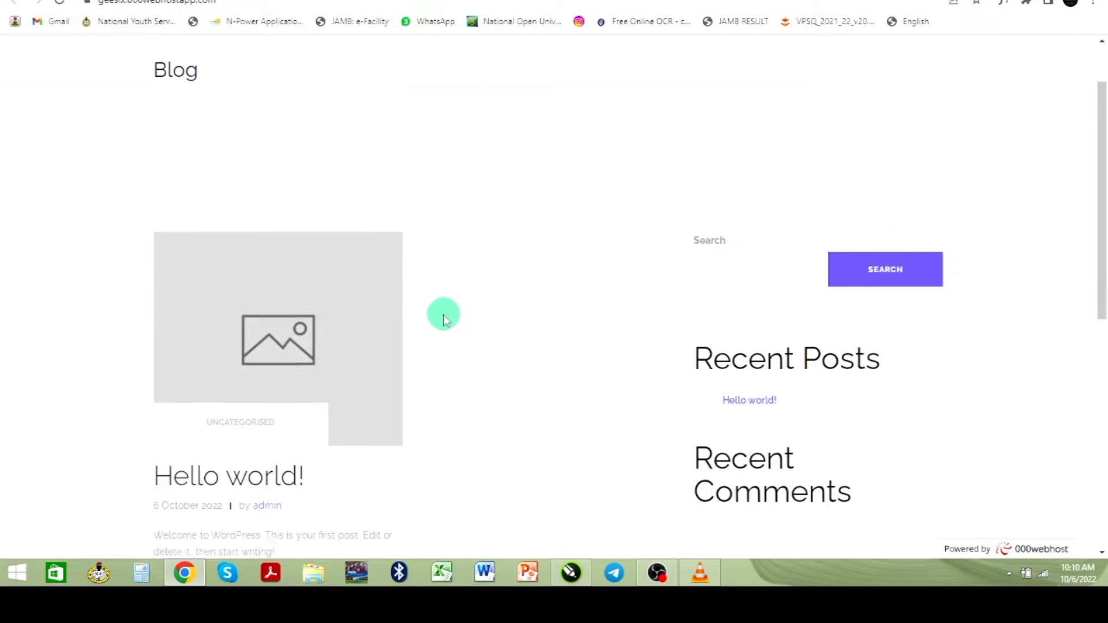
pyautogui.scroll(-7, 443, 319)
pyautogui.scroll(8, 443, 314)
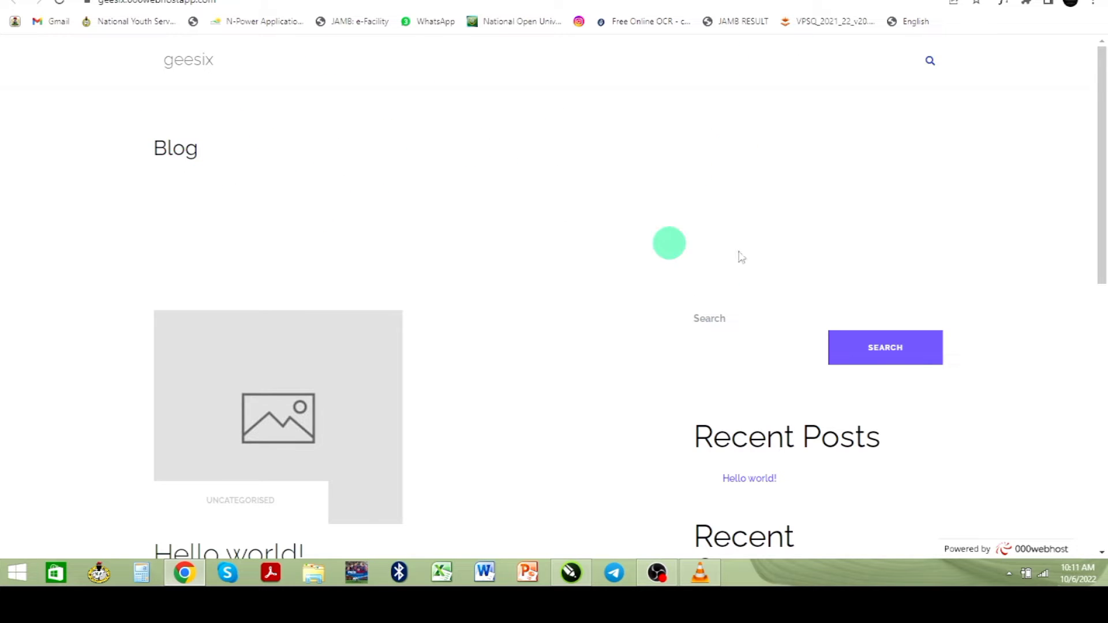
pyautogui.scroll(-8, 521, 257)
pyautogui.scroll(8, 521, 256)
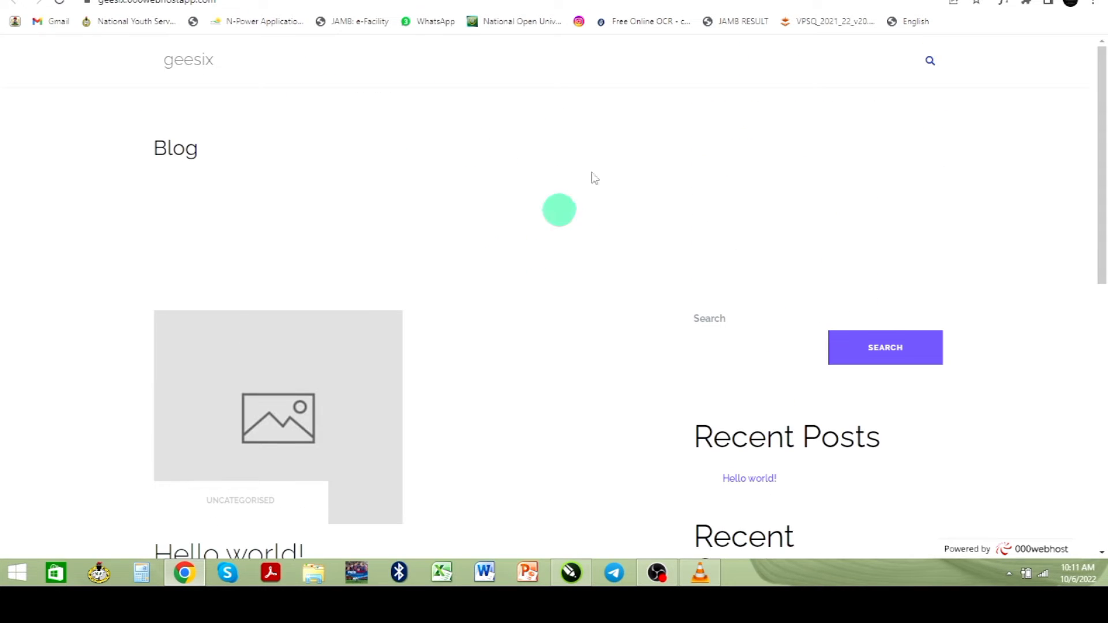
pyautogui.hotkey('ctrl', 'Tab')
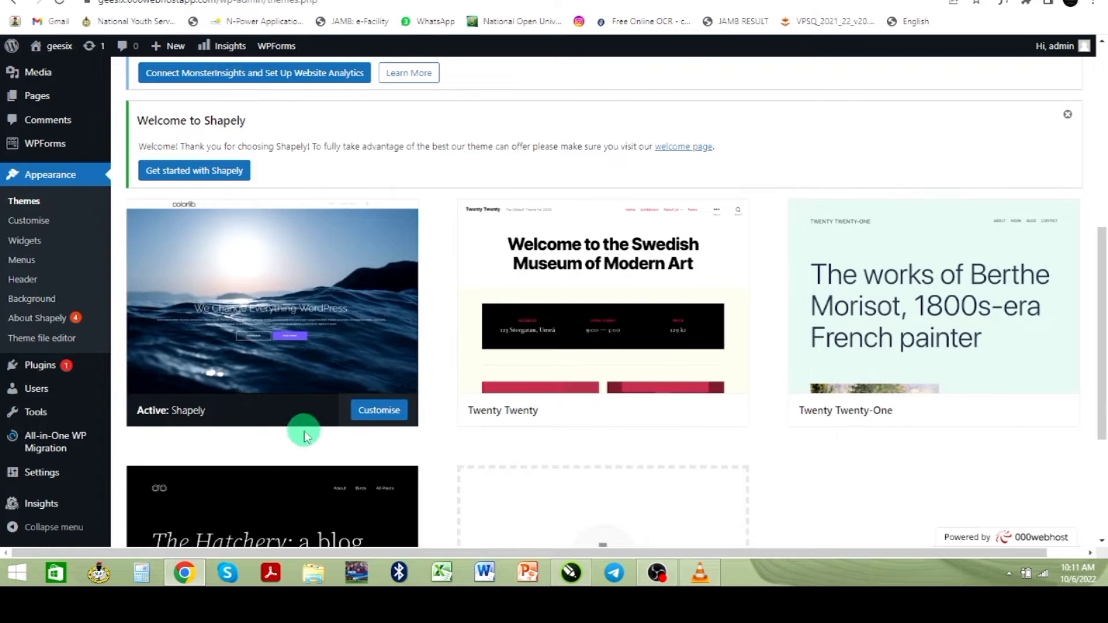
# - Find Astra among the new themes, install it, and activate it
pyautogui.moveTo(542, 362)
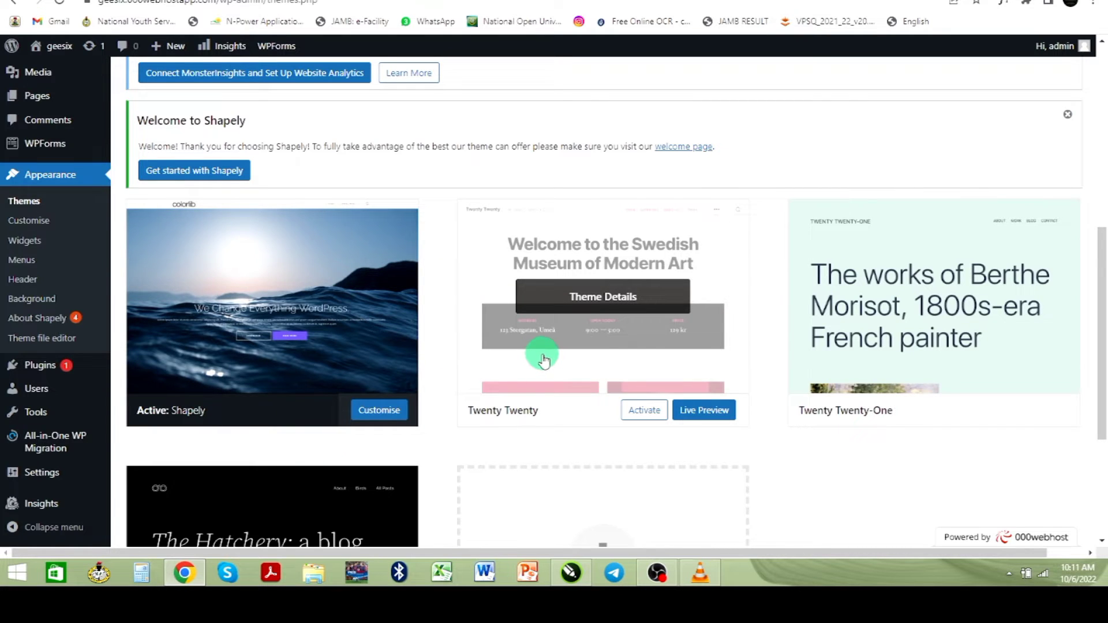
pyautogui.scroll(5, 398, 358)
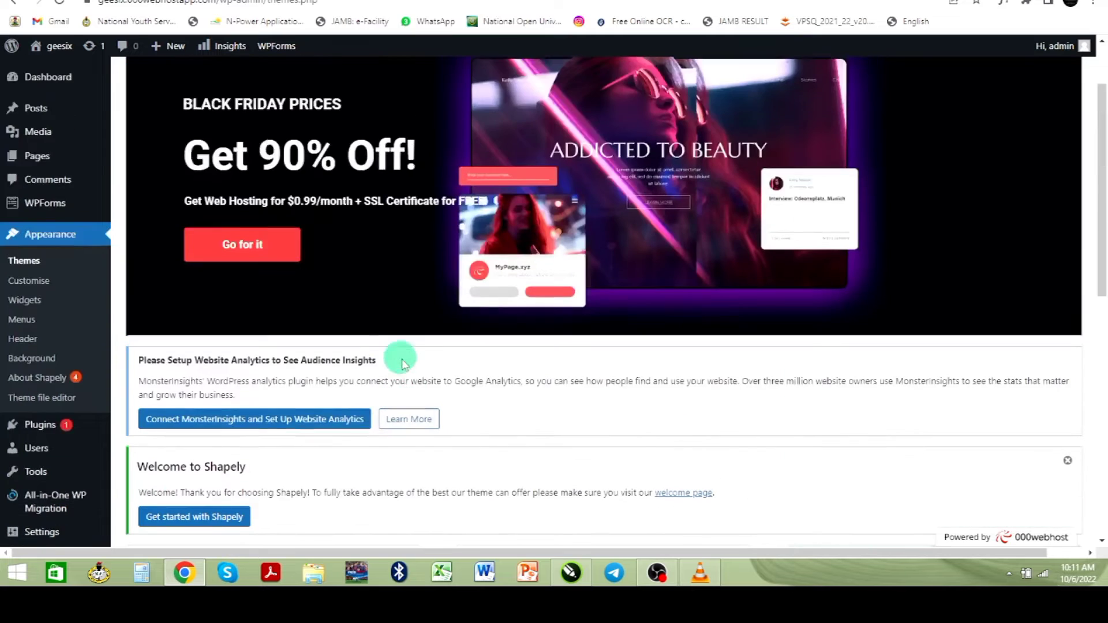
pyautogui.scroll(2, 403, 419)
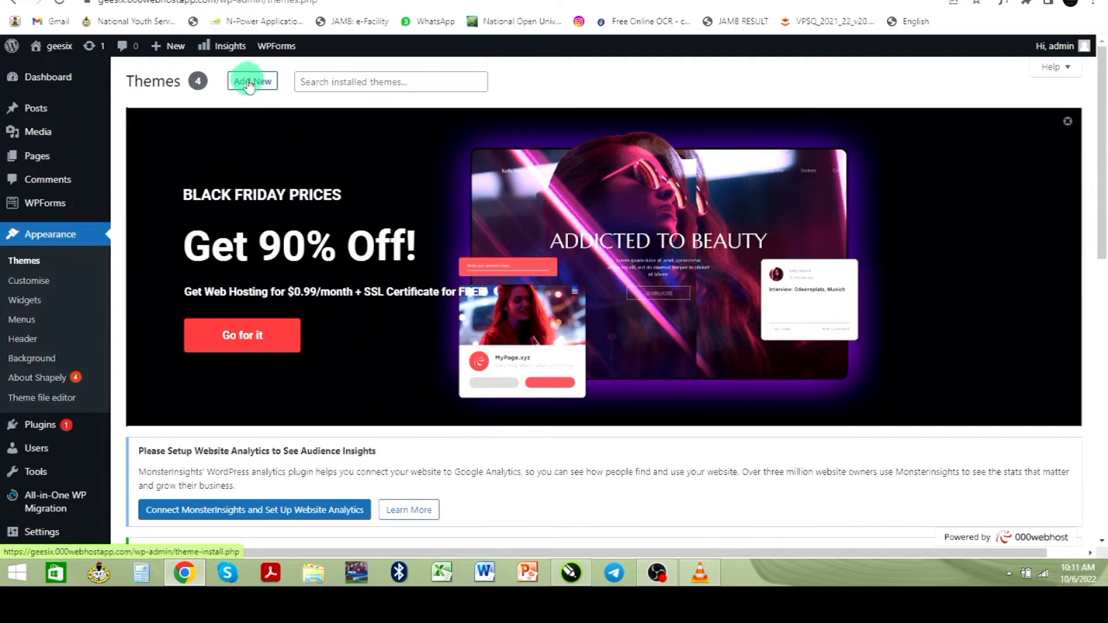
pyautogui.click(260, 84)
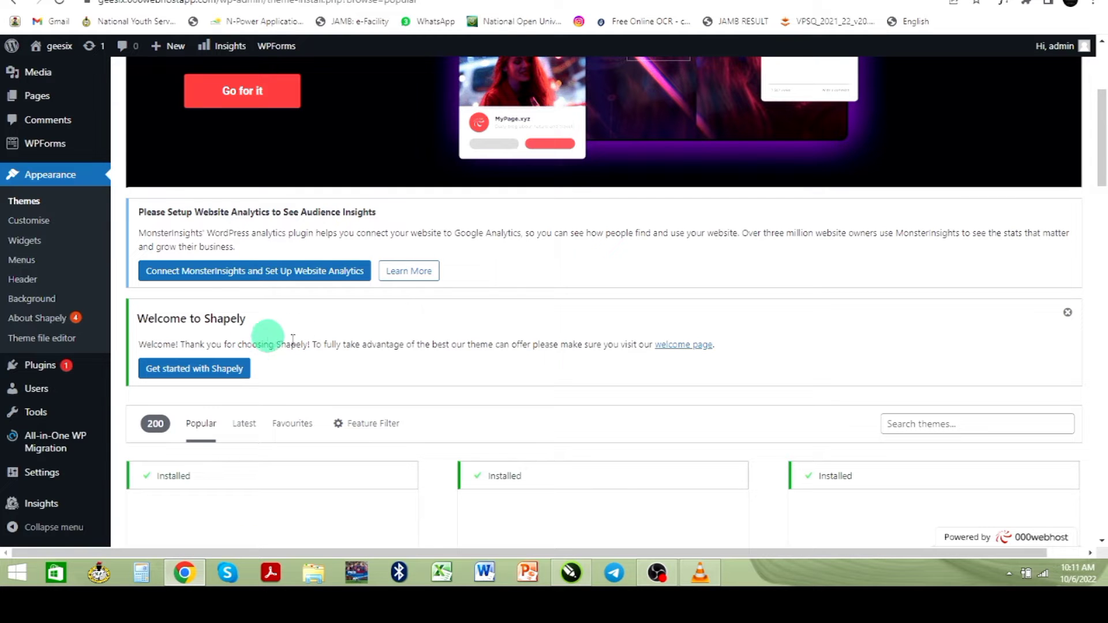
pyautogui.scroll(-4, 376, 347)
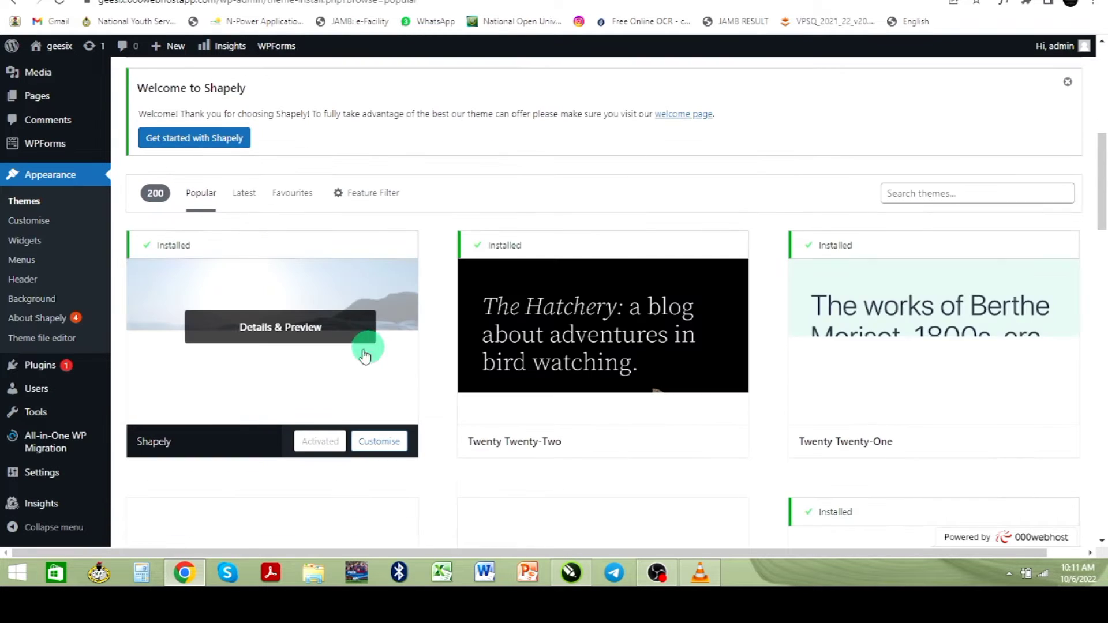
pyautogui.scroll(-4, 622, 374)
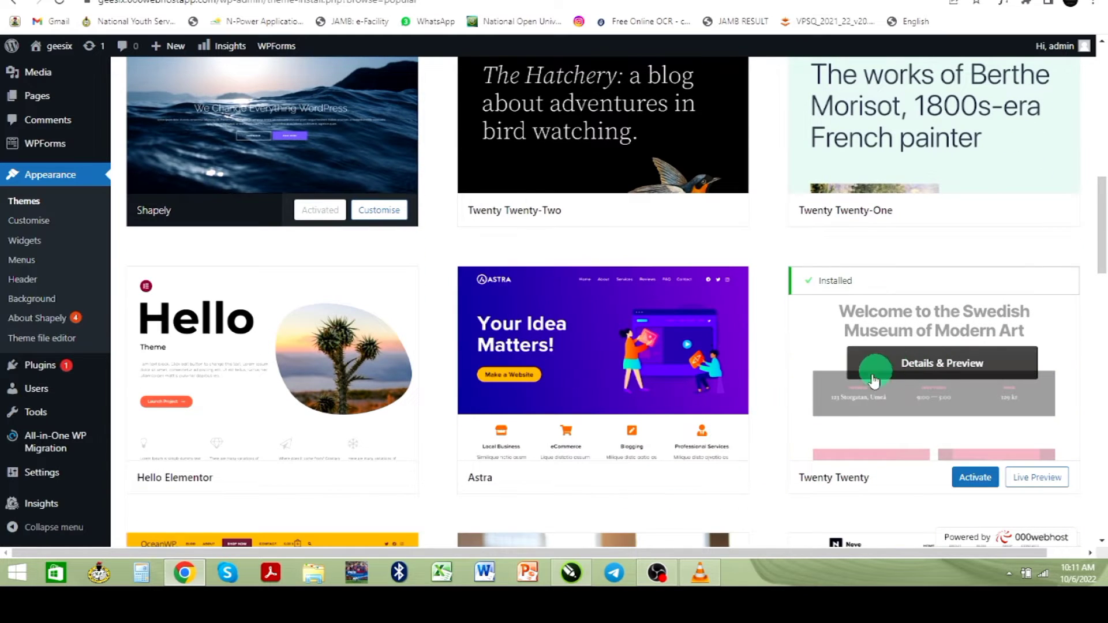
pyautogui.scroll(-1, 765, 467)
pyautogui.scroll(-2, 760, 451)
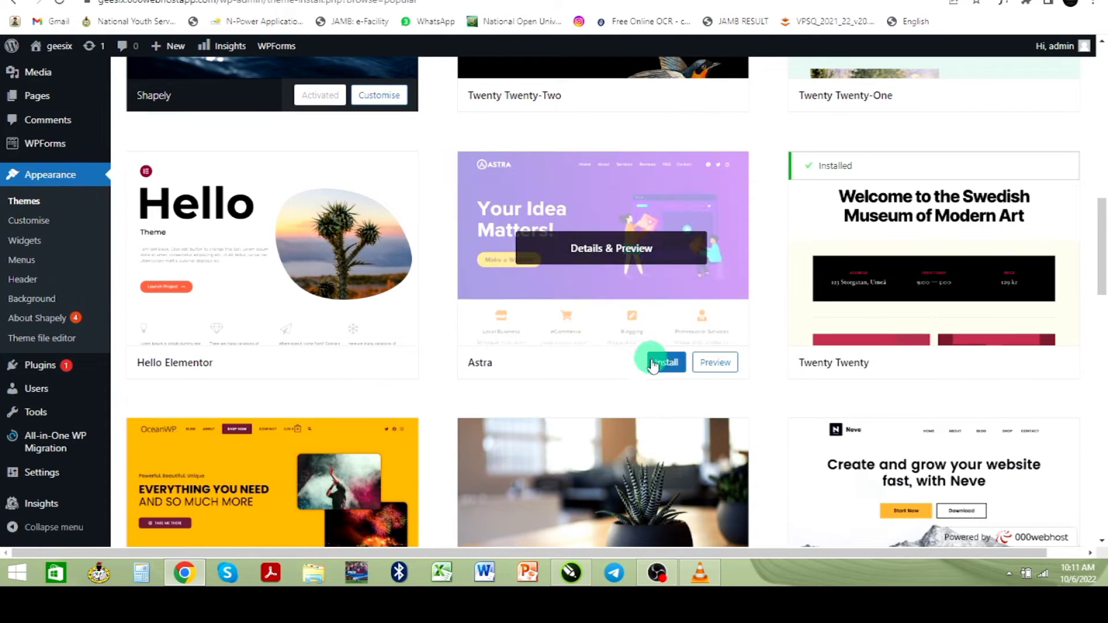
pyautogui.click(667, 372)
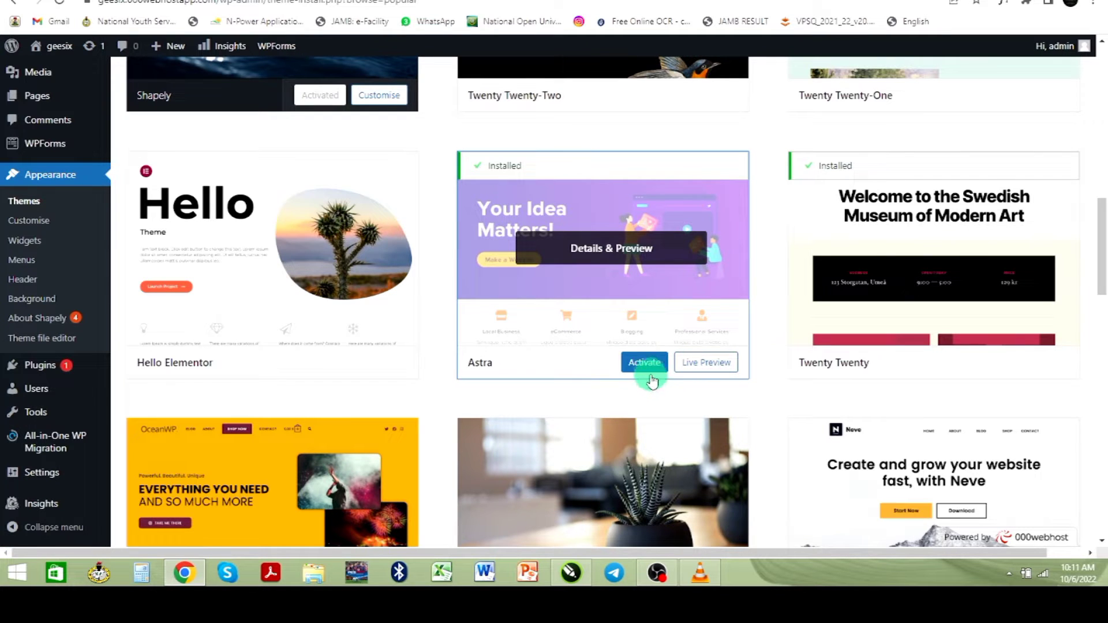
pyautogui.click(646, 366)
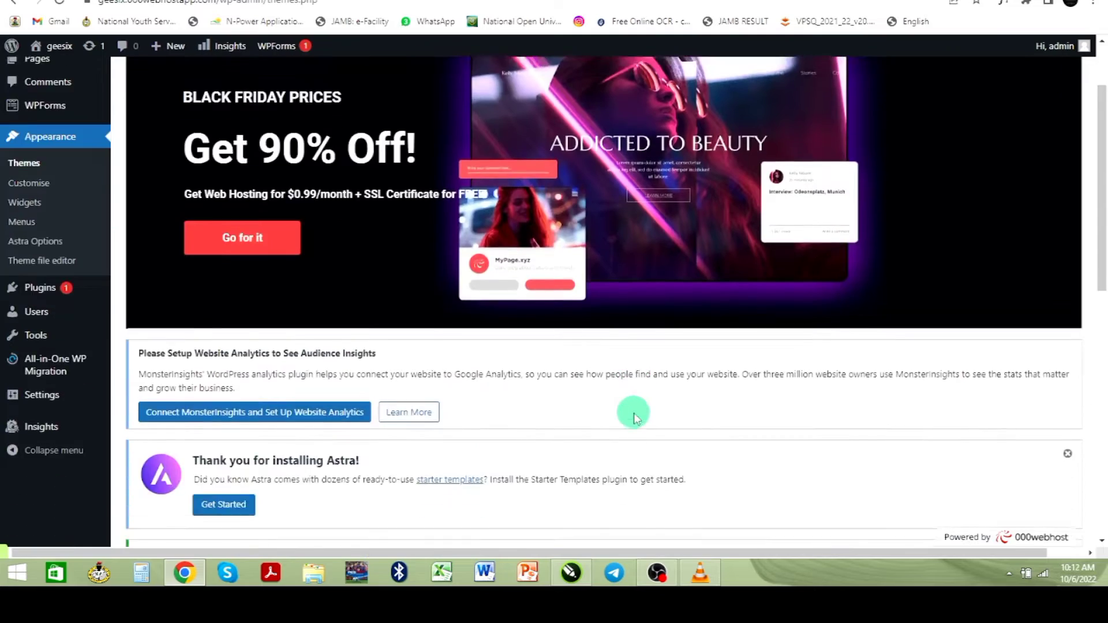
# - Scroll the Themes page to confirm Astra is active and Starter Templates is installed
pyautogui.scroll(-2, 633, 415)
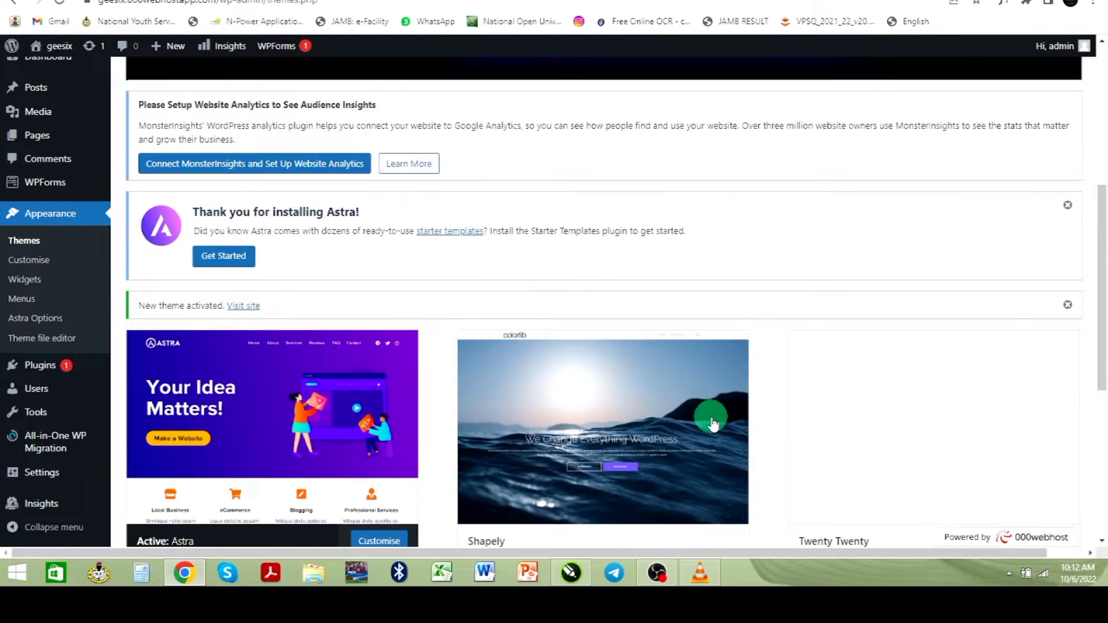
pyautogui.scroll(-2, 692, 417)
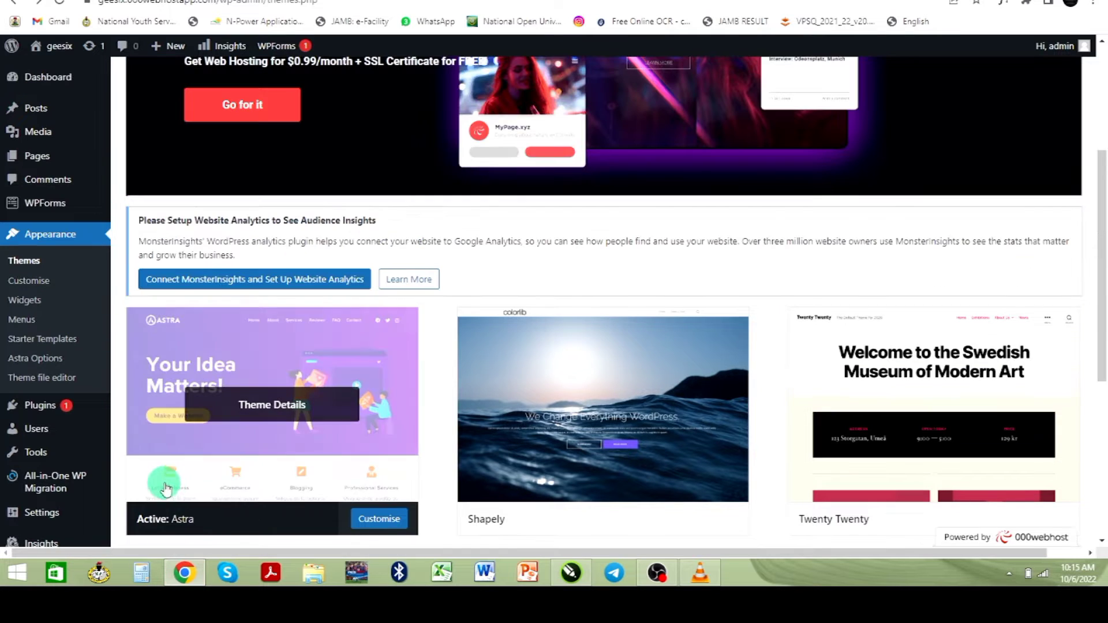
pyautogui.scroll(-4, 167, 478)
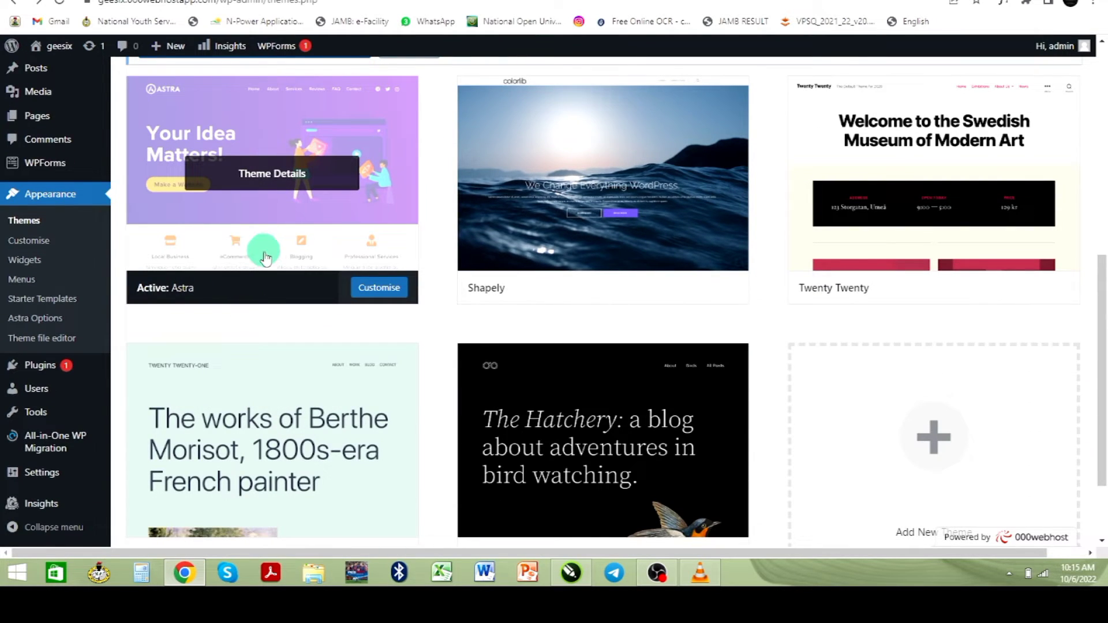
pyautogui.scroll(4, 265, 300)
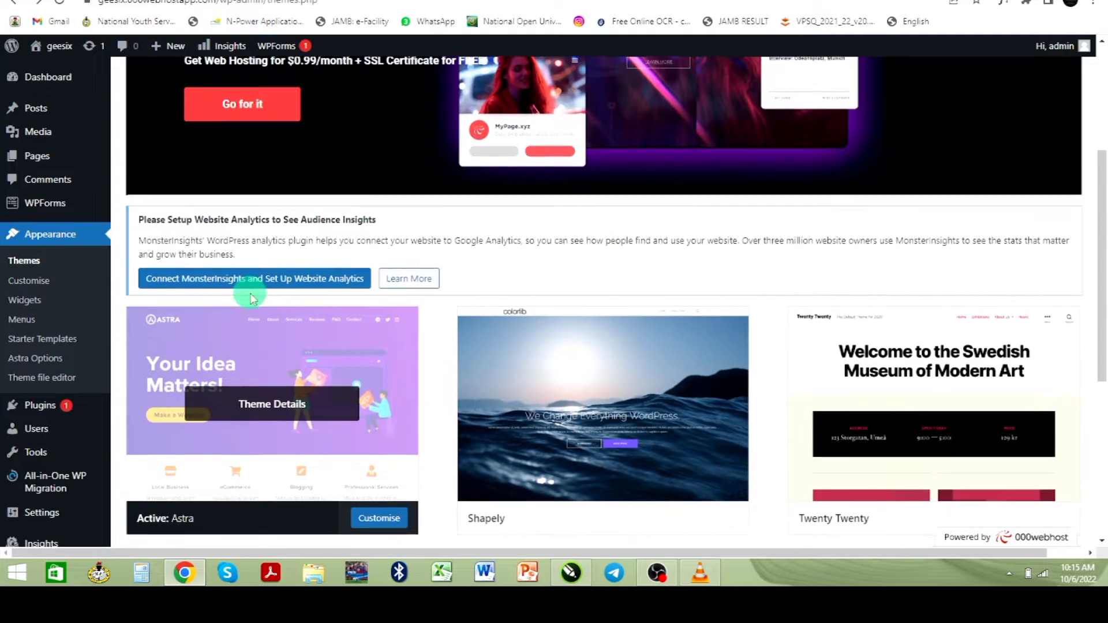
pyautogui.scroll(-2, 247, 280)
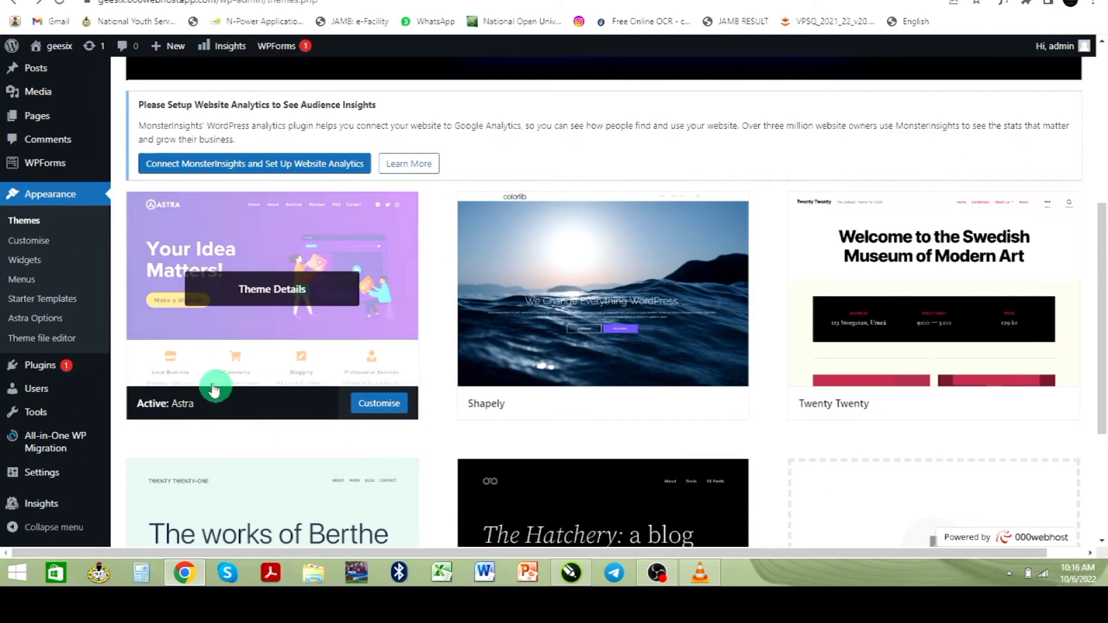
# - Go to Starter Templates, begin building the website, and pick Elementor as the page builder
pyautogui.click(30, 300)
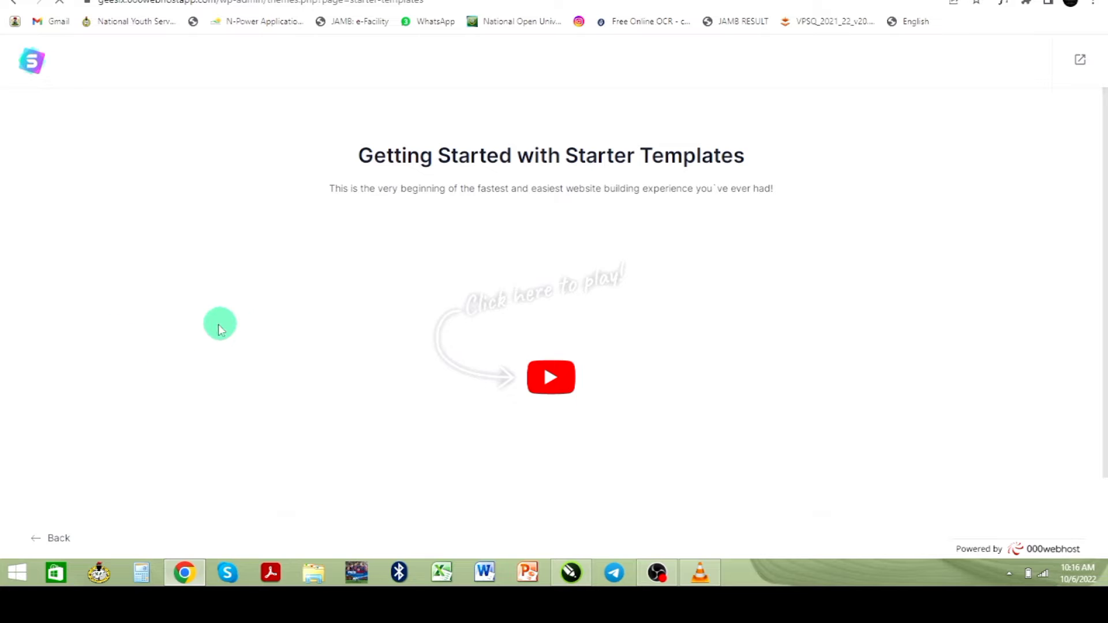
pyautogui.scroll(-2, 207, 330)
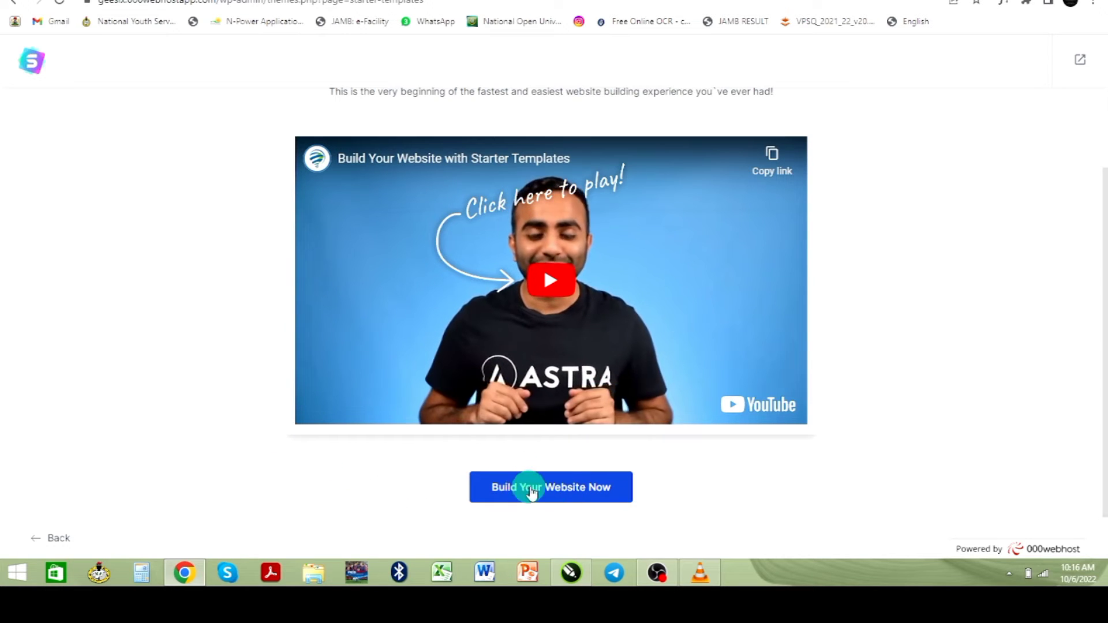
pyautogui.click(526, 289)
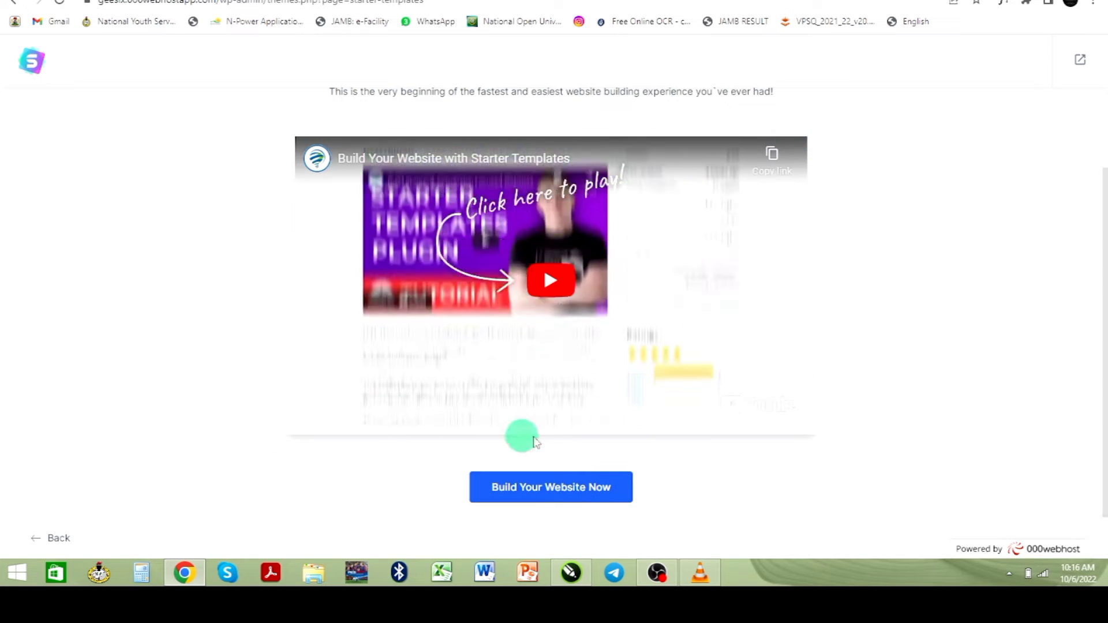
pyautogui.click(528, 491)
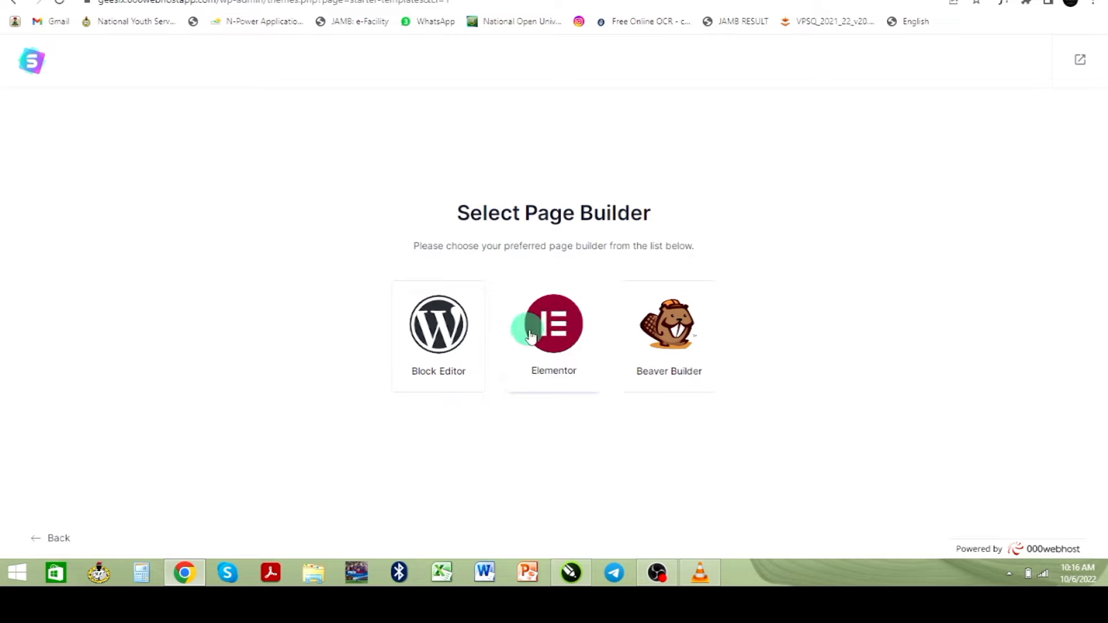
pyautogui.click(551, 338)
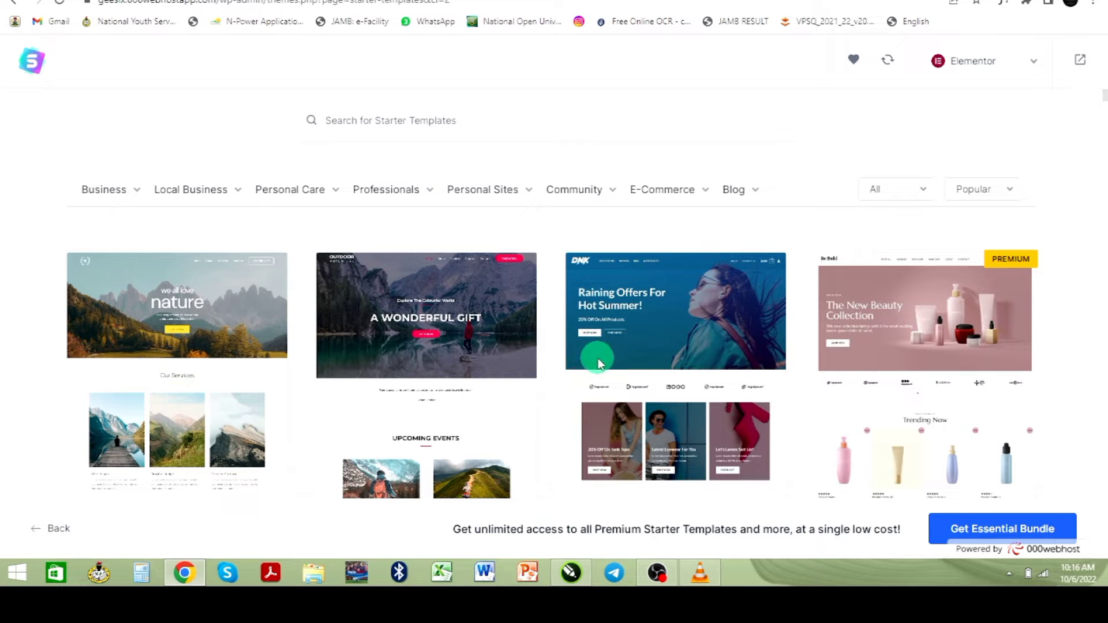
# - Browse the Starter Templates gallery and select the Personal Portfolio template
pyautogui.scroll(-2, 598, 364)
pyautogui.scroll(-3, 585, 369)
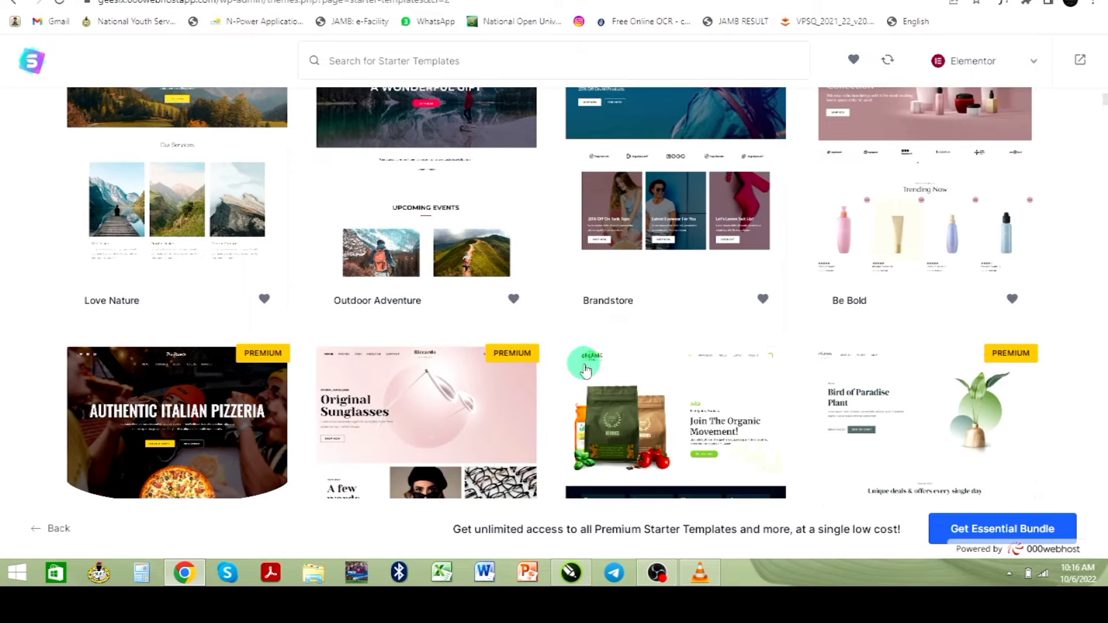
pyautogui.scroll(-6, 584, 369)
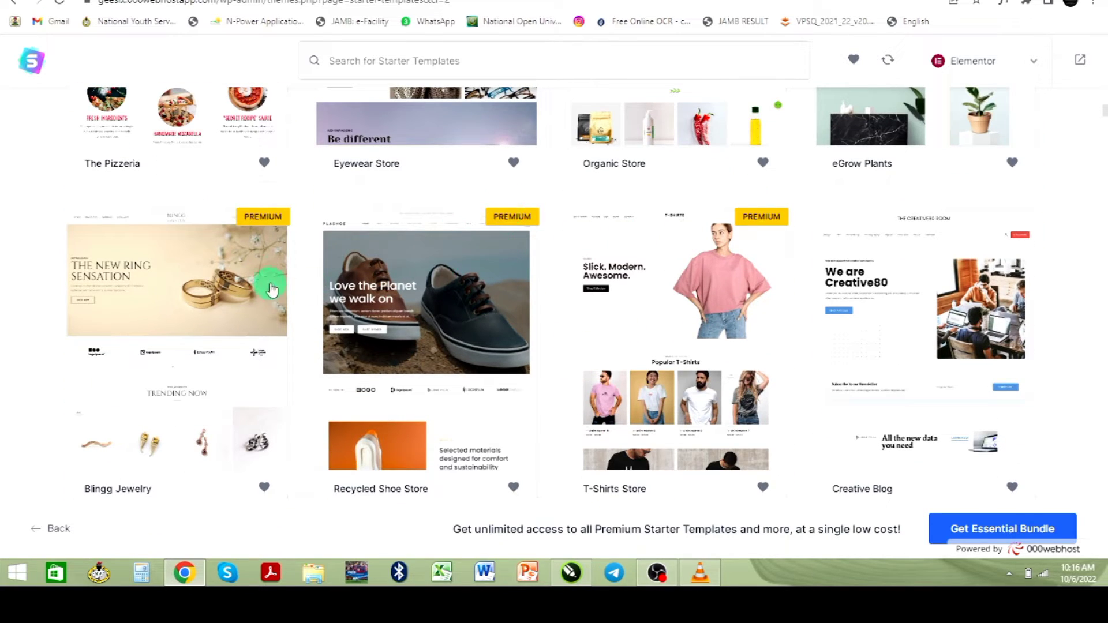
pyautogui.scroll(-4, 773, 263)
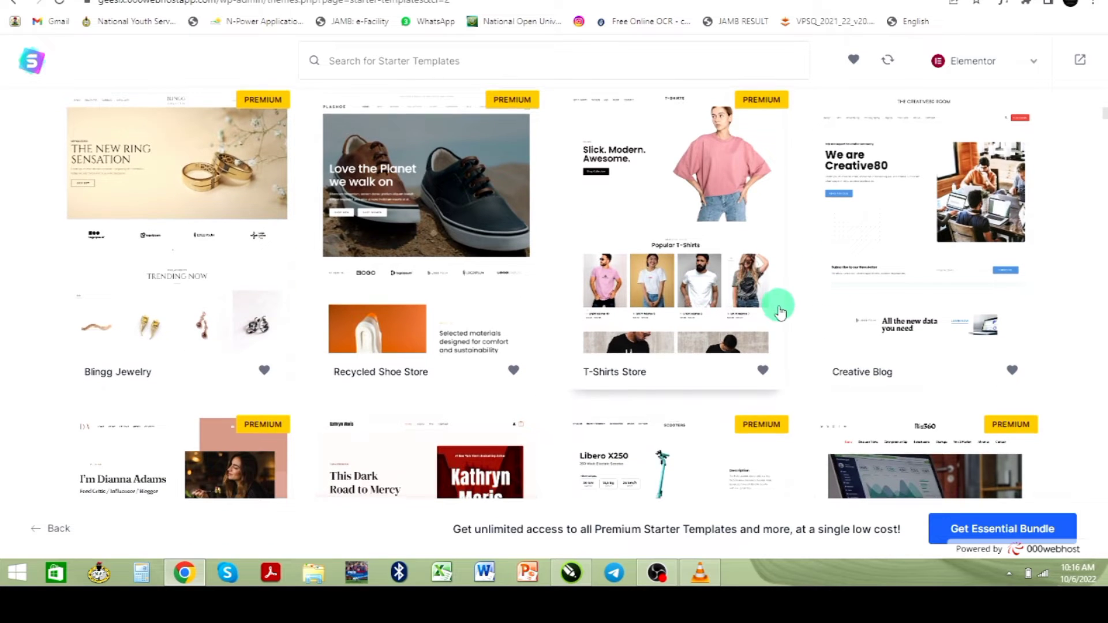
pyautogui.scroll(-5, 760, 311)
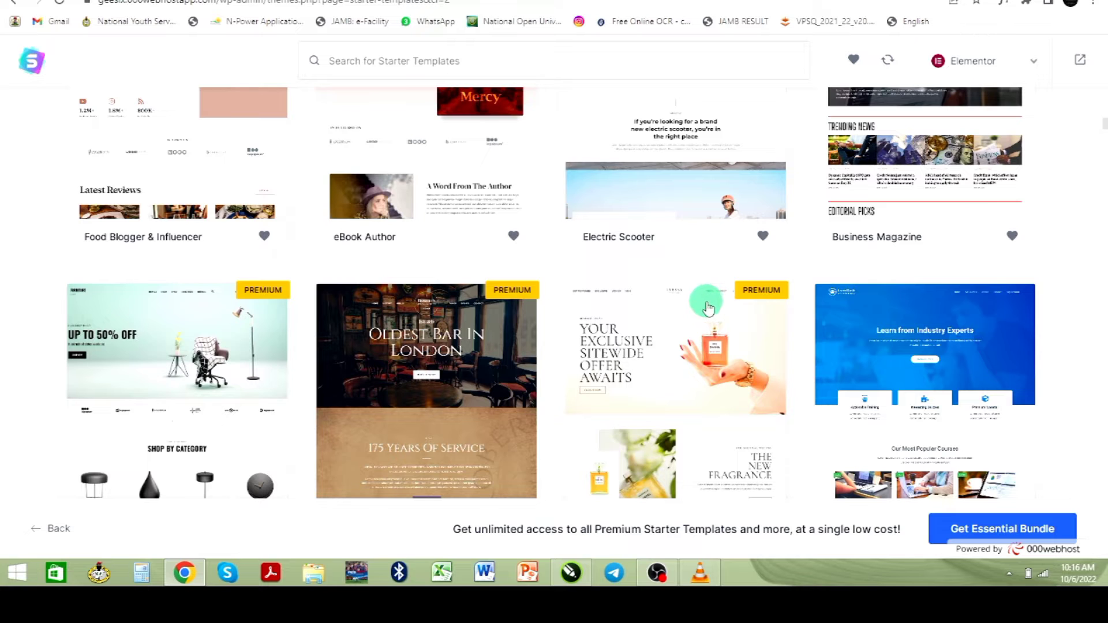
pyautogui.scroll(-5, 675, 311)
pyautogui.scroll(-2, 679, 314)
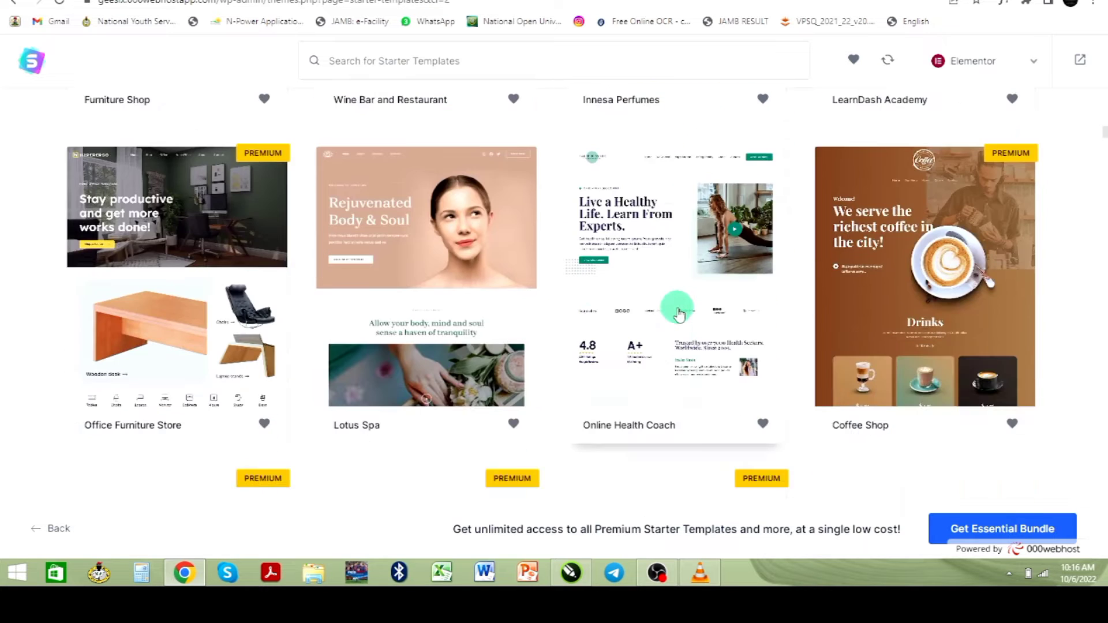
pyautogui.scroll(-2, 670, 311)
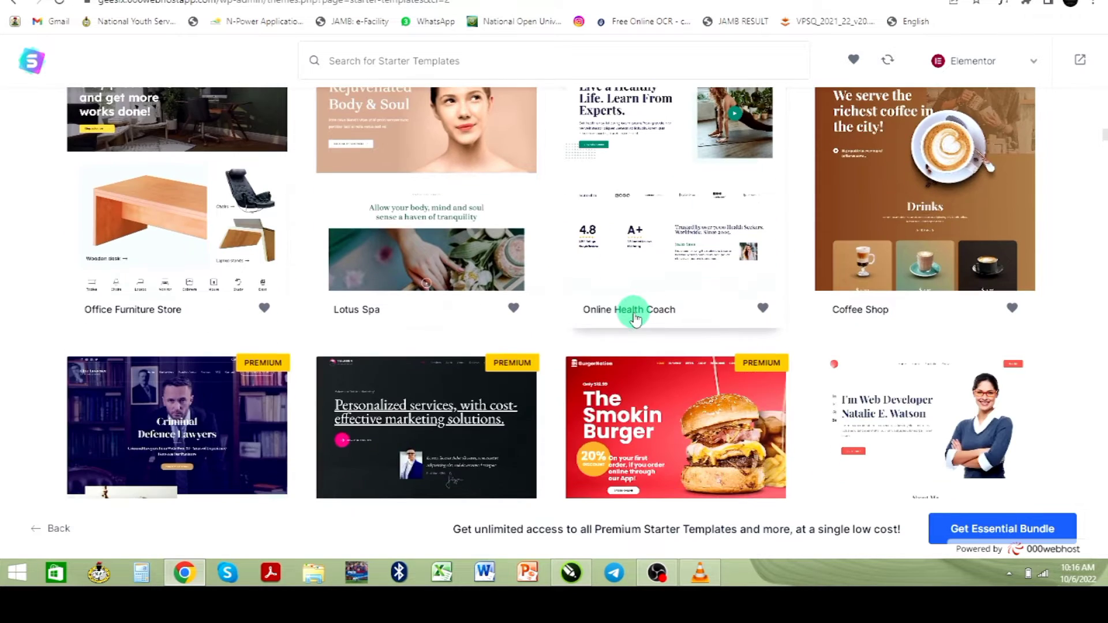
pyautogui.scroll(-2, 634, 317)
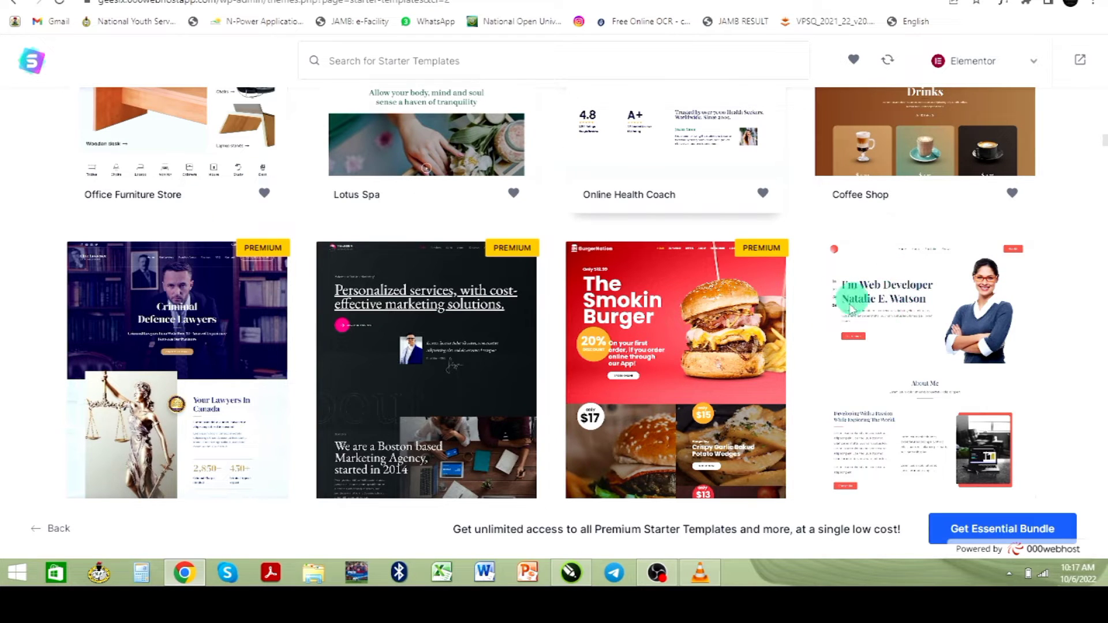
pyautogui.scroll(-2, 907, 334)
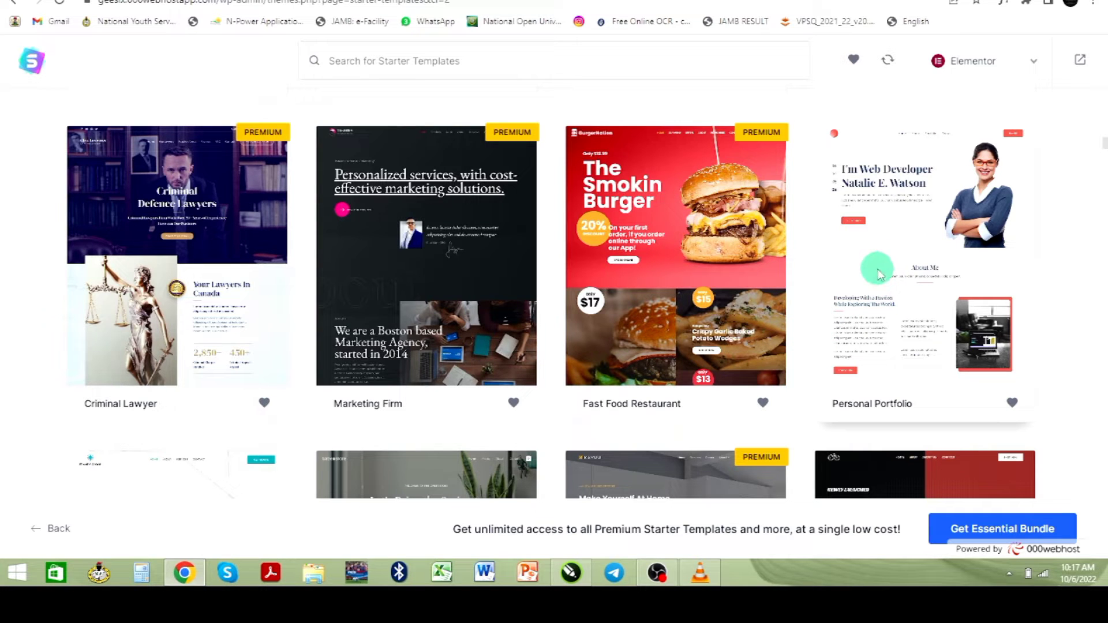
pyautogui.click(877, 273)
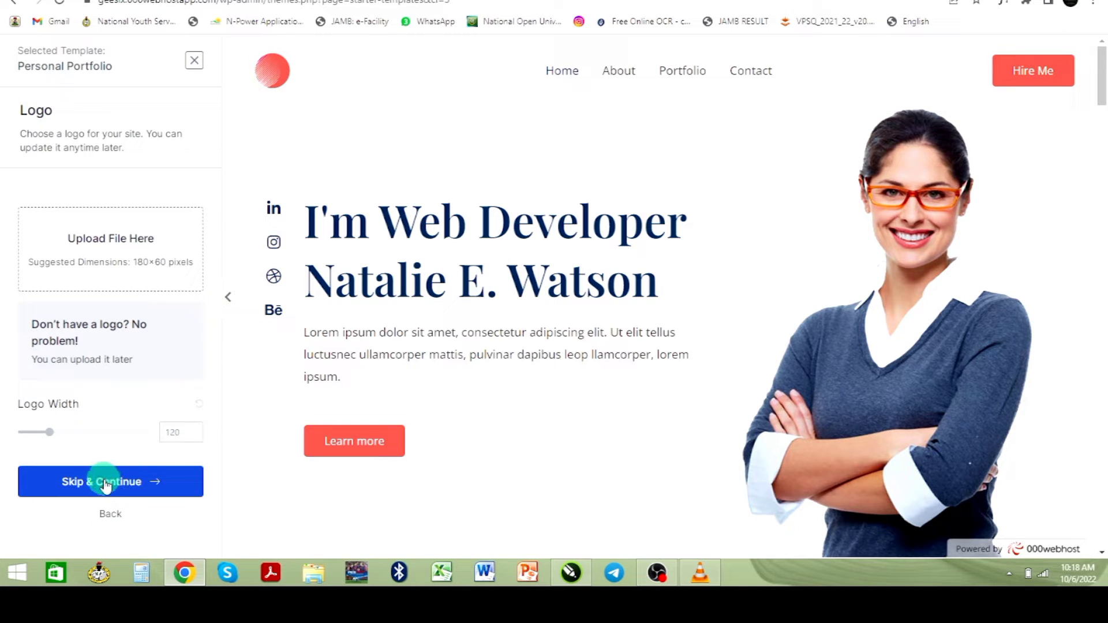
# - Skip the logo, choose the green palette and Montserrat / Lato fonts, then continue
pyautogui.click(105, 484)
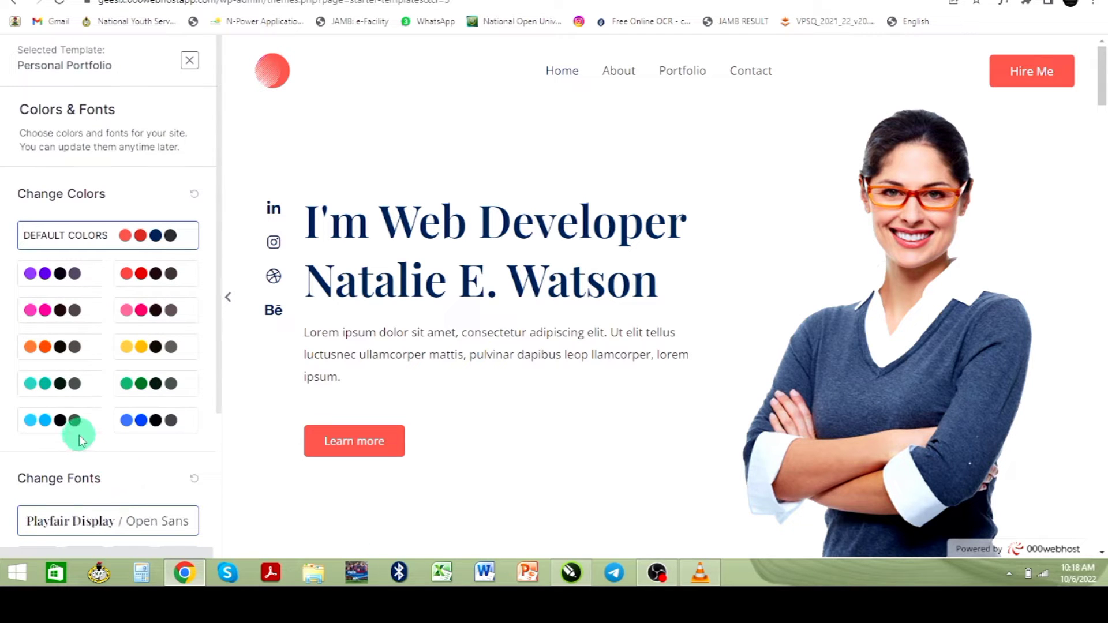
pyautogui.scroll(-2, 81, 435)
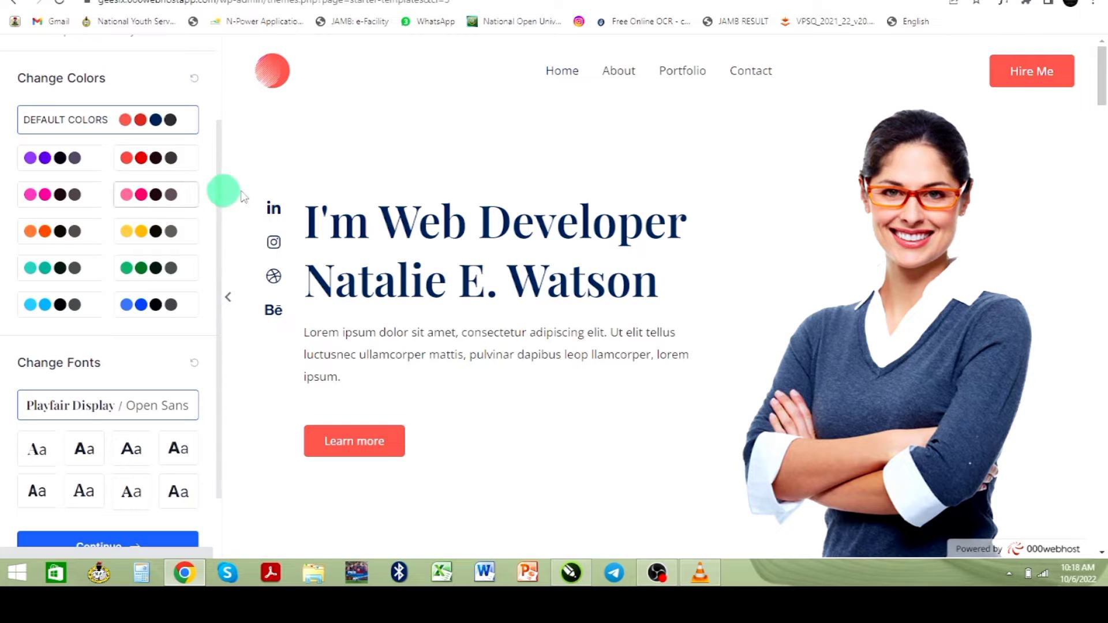
pyautogui.click(143, 278)
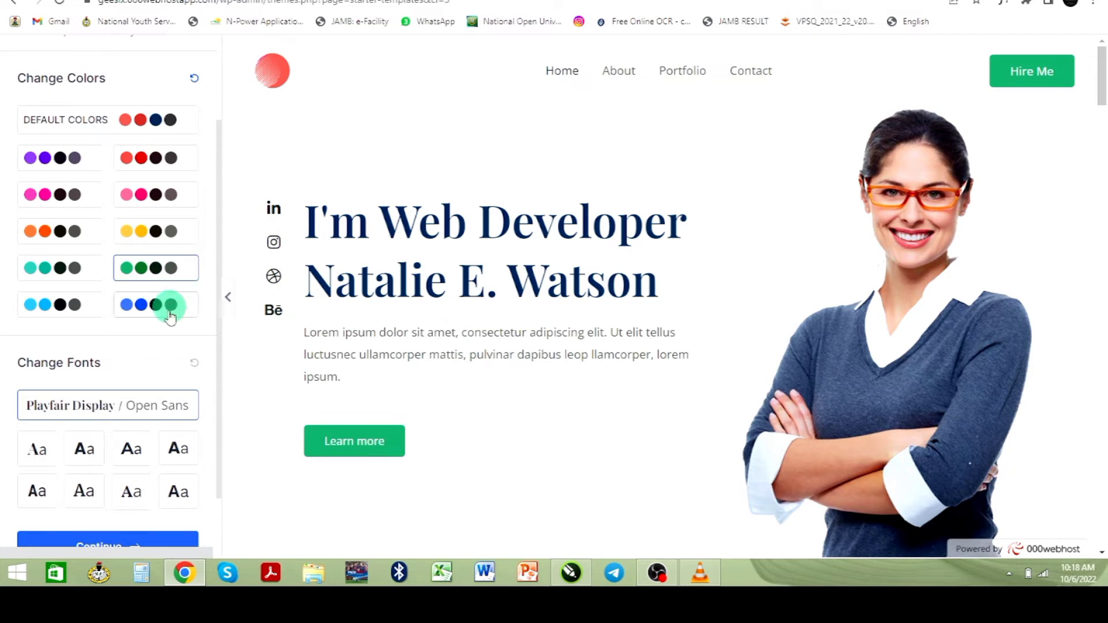
pyautogui.scroll(-1, 180, 383)
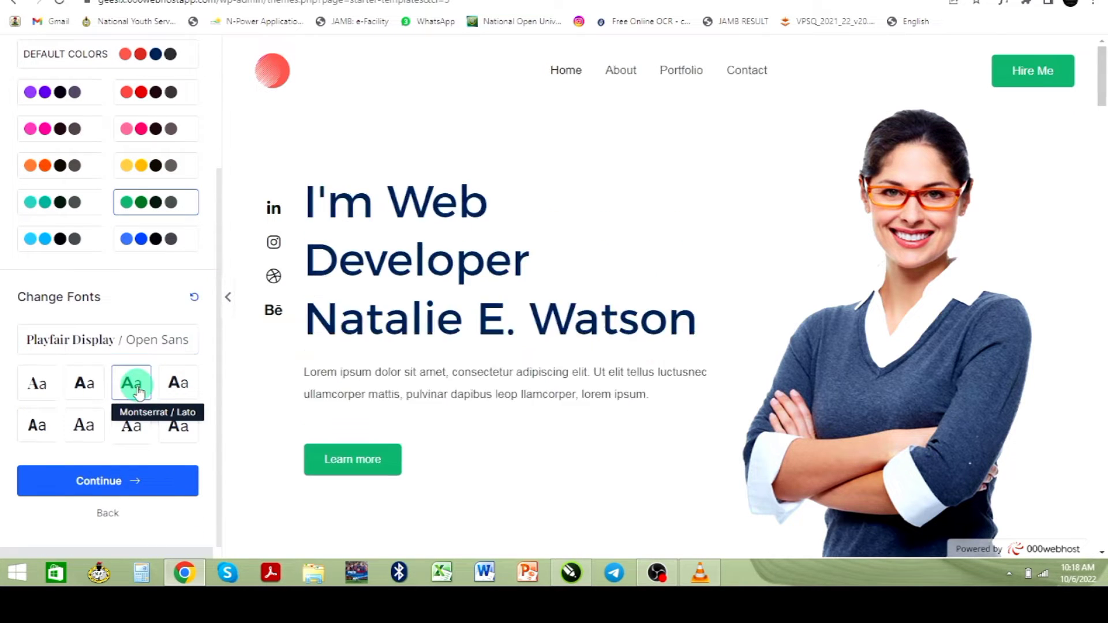
pyautogui.click(130, 483)
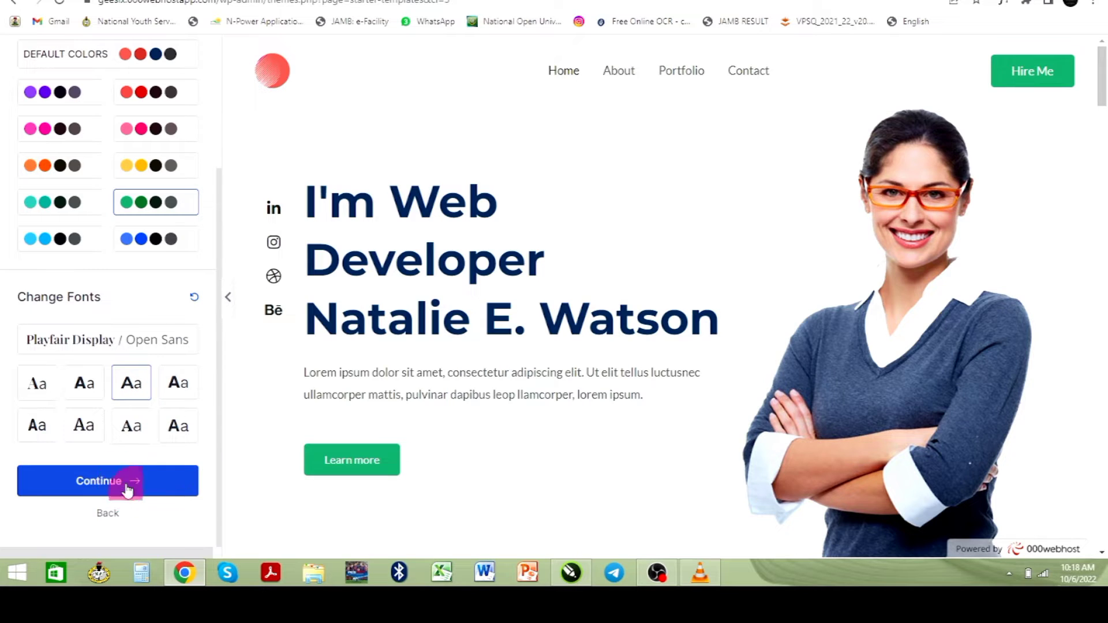
pyautogui.click(448, 266)
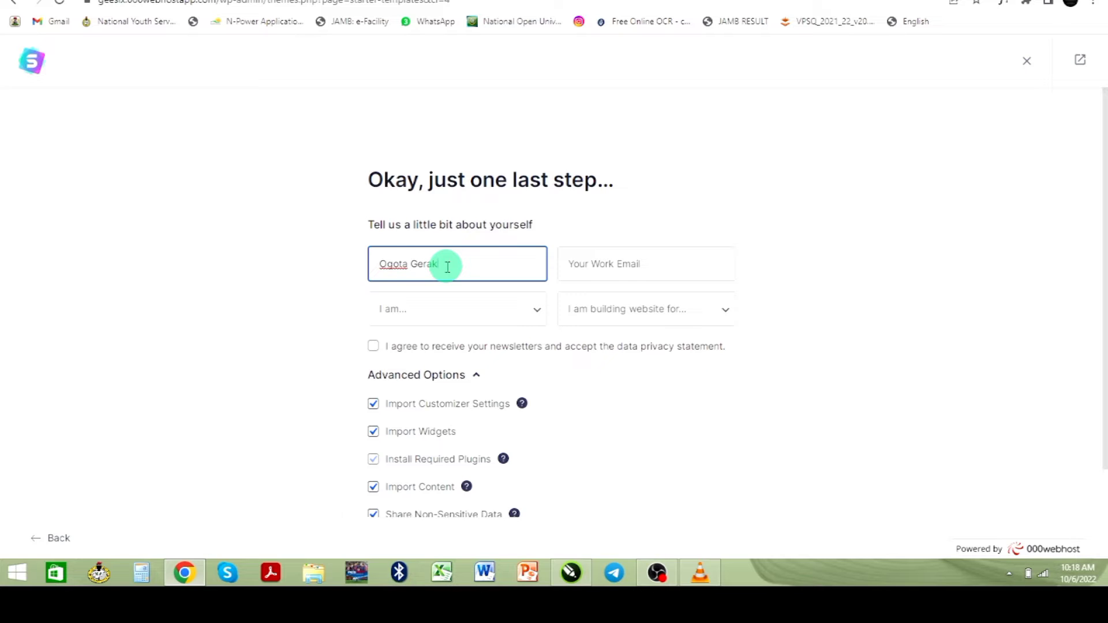
# - Enter the work email, choose Beginner and Myself/My Company, accept the terms, and build the site
pyautogui.press('Tab')
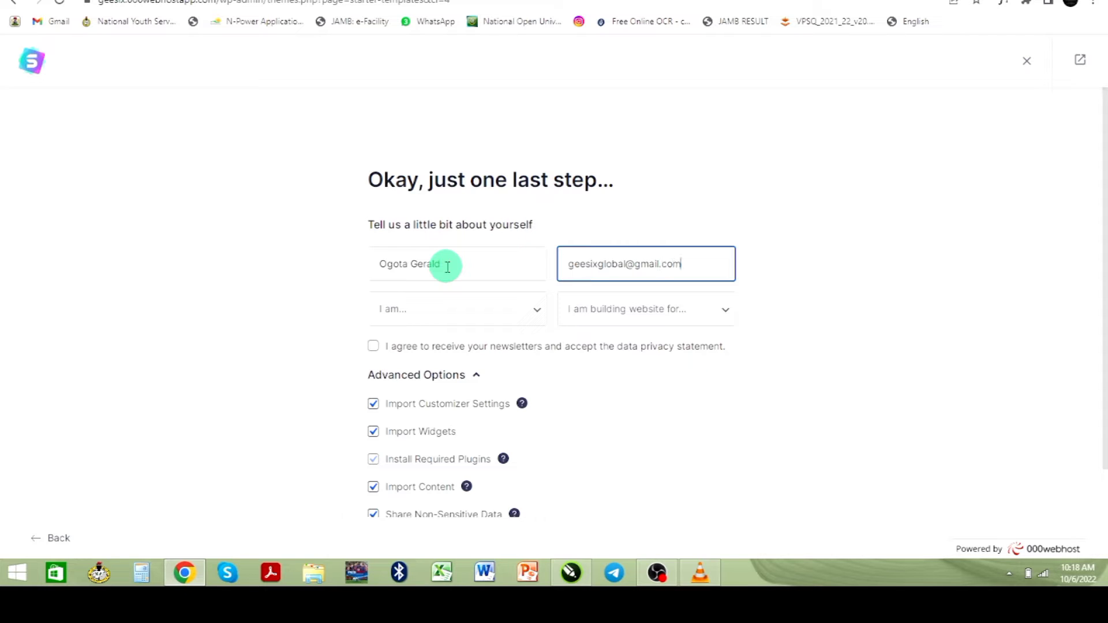
pyautogui.click(448, 316)
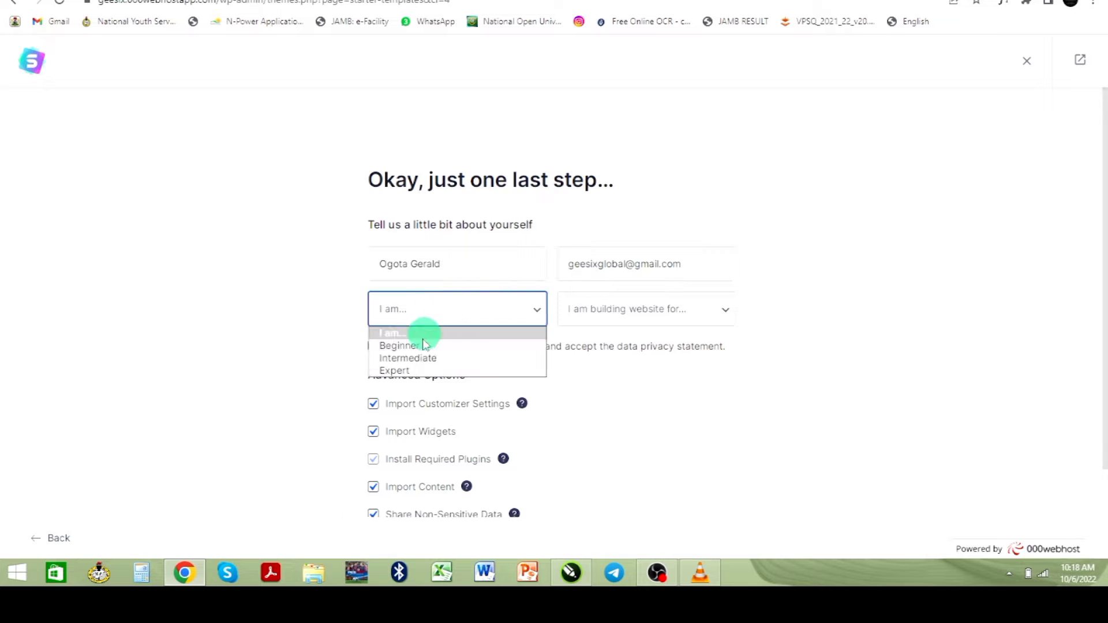
pyautogui.click(416, 345)
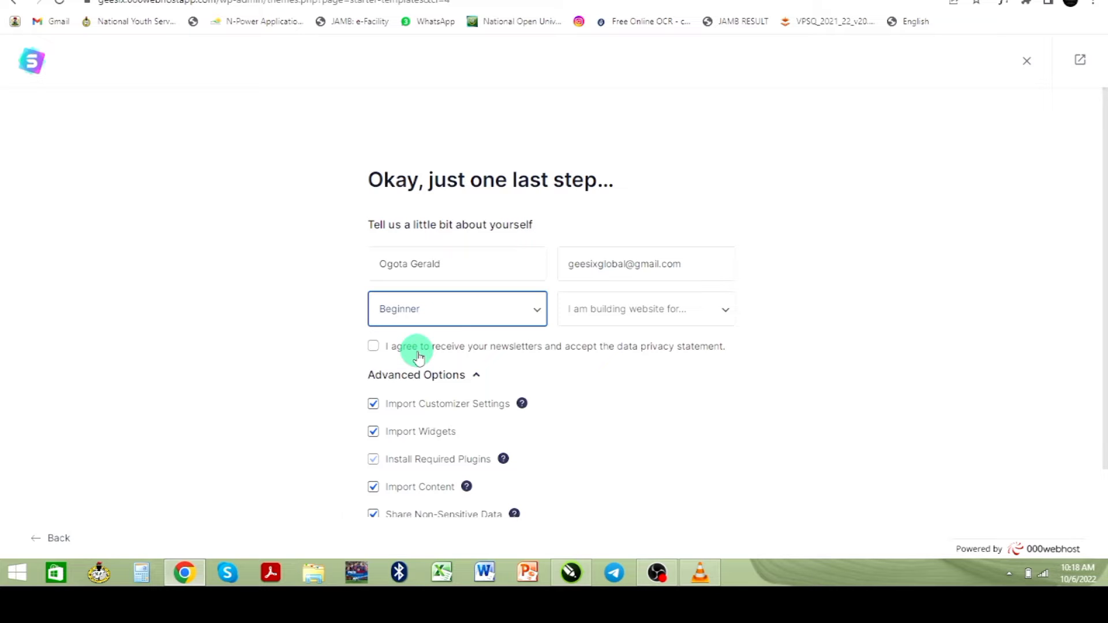
pyautogui.click(608, 311)
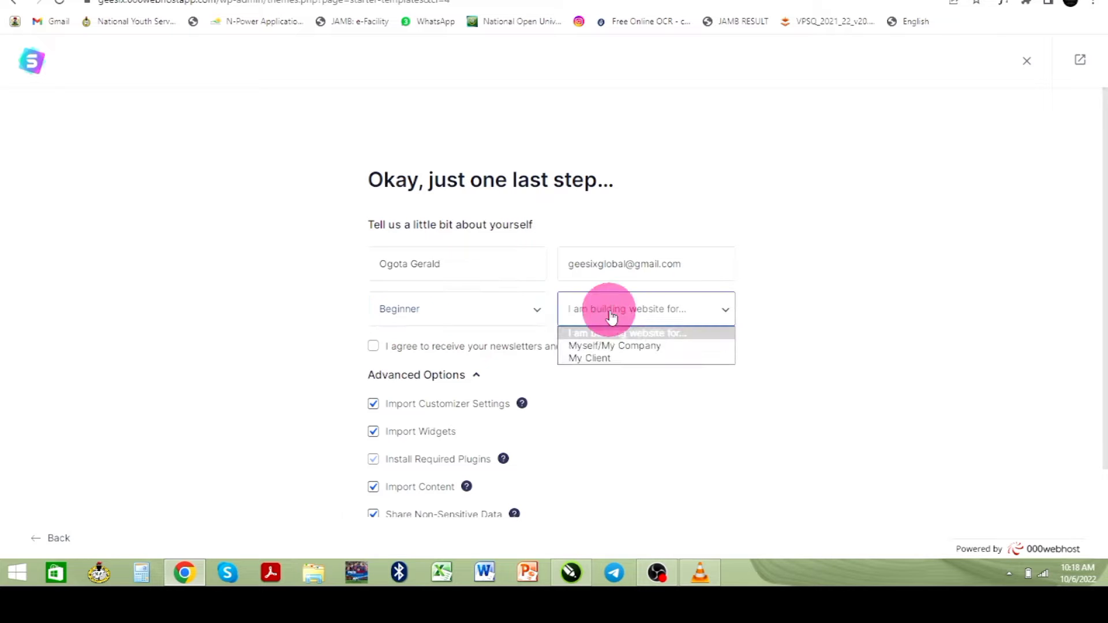
pyautogui.click(614, 347)
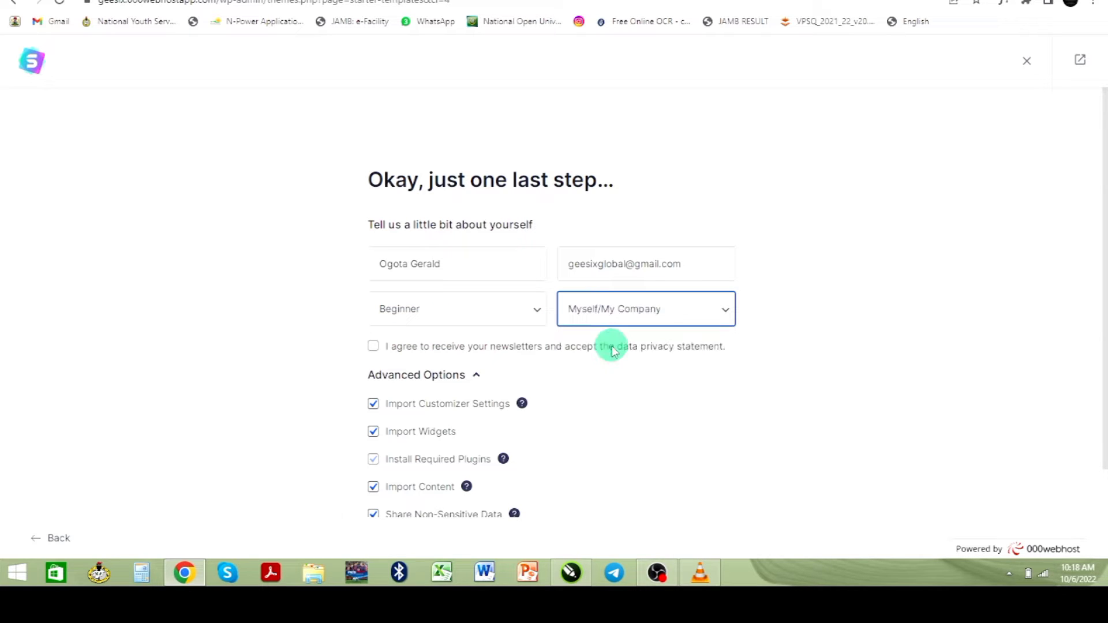
pyautogui.click(372, 347)
pyautogui.scroll(-2, 398, 375)
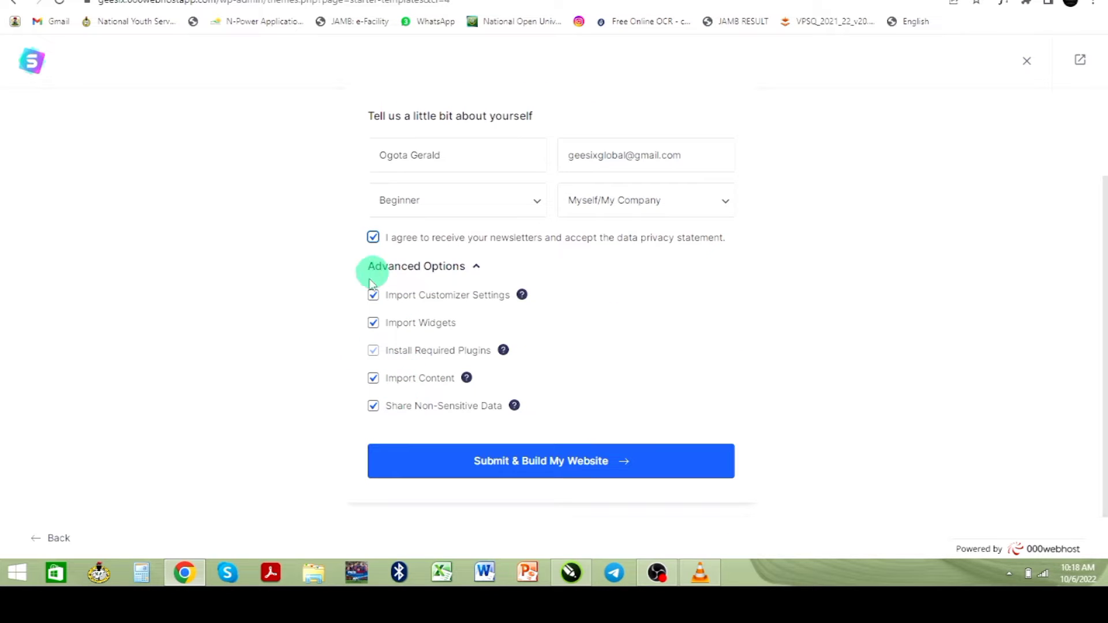
pyautogui.click(522, 466)
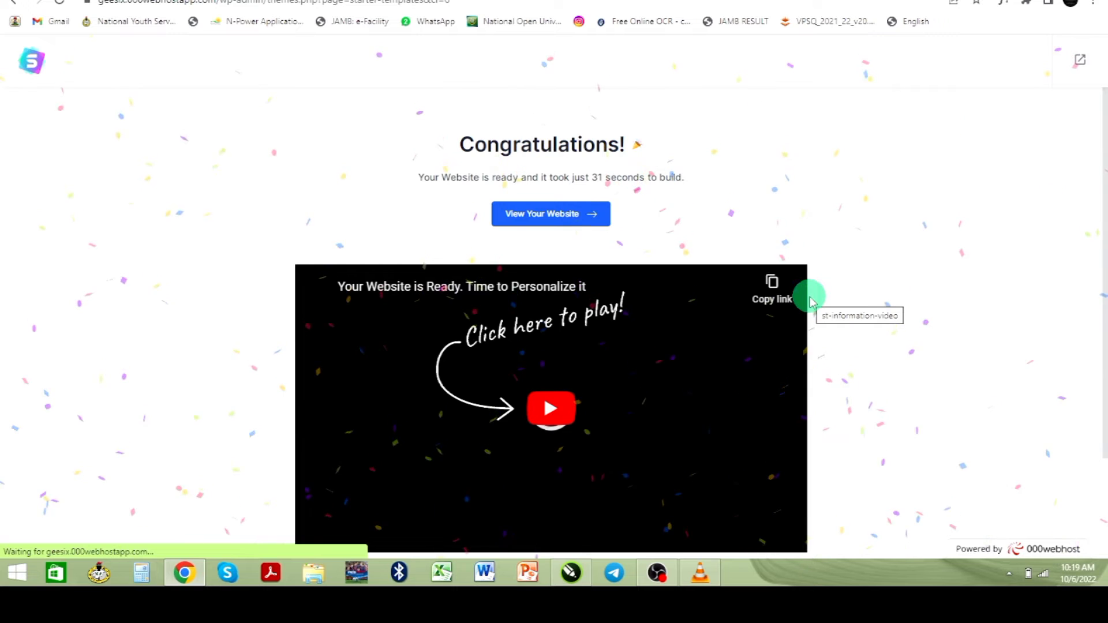
# - Choose View Your Website on the Congratulations page to see the new portfolio home page
pyautogui.scroll(-2, 437, 368)
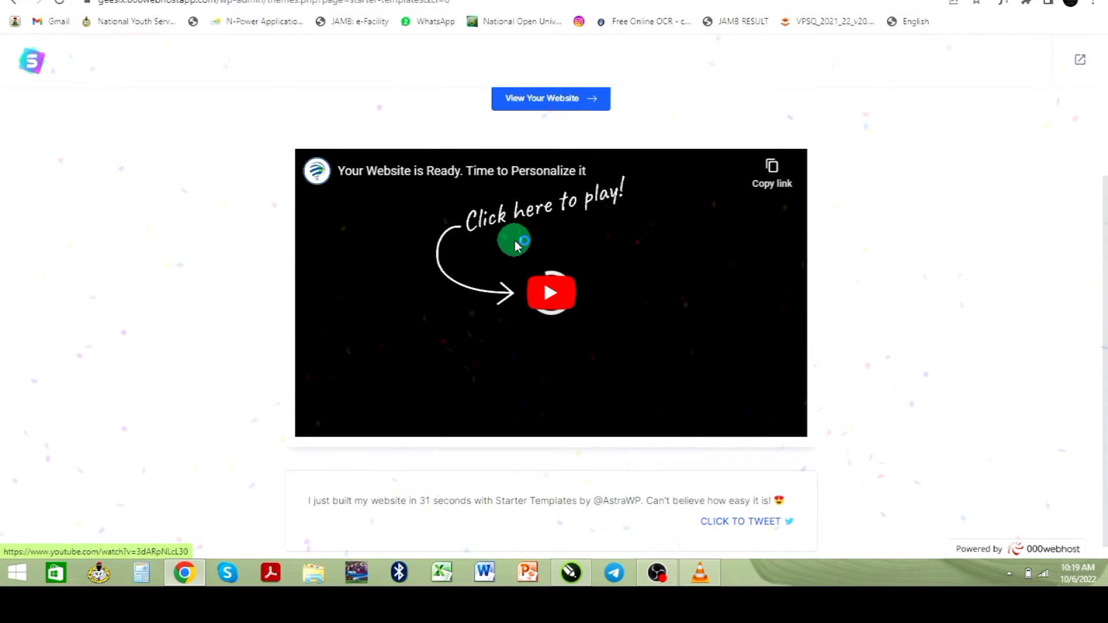
pyautogui.scroll(2, 514, 245)
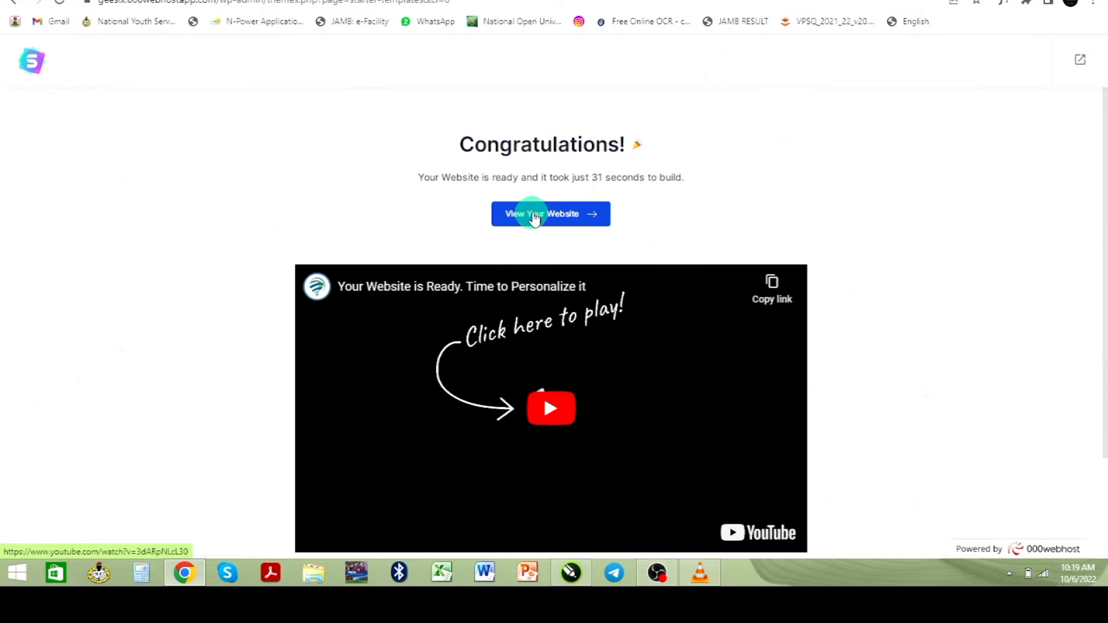
pyautogui.click(537, 224)
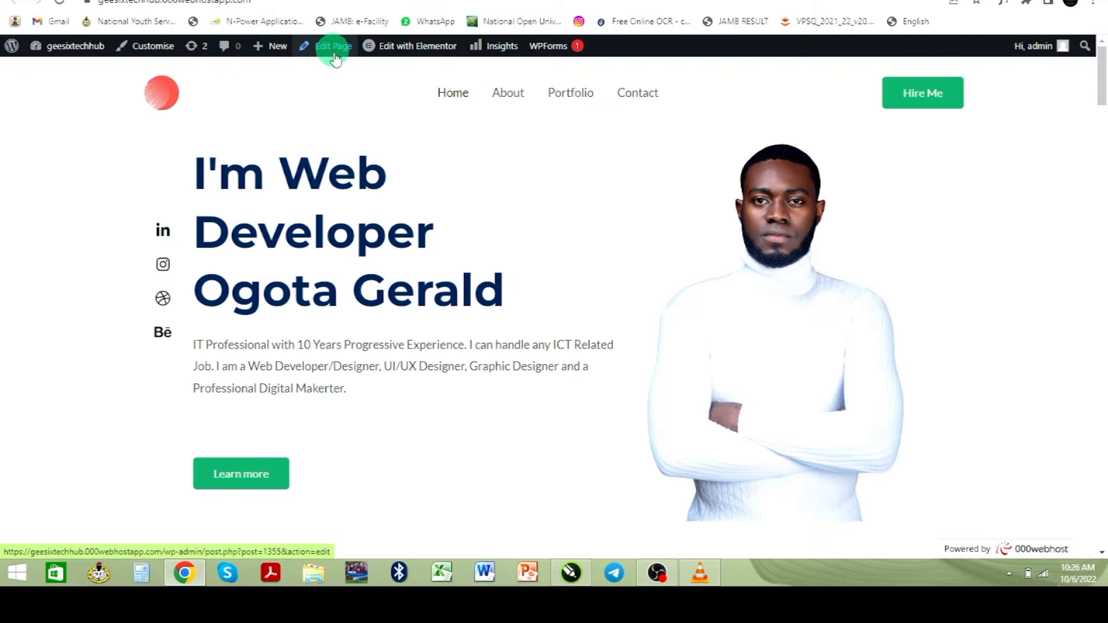
# - Launch Customise from the admin bar to edit the portfolio site
pyautogui.moveTo(411, 46)
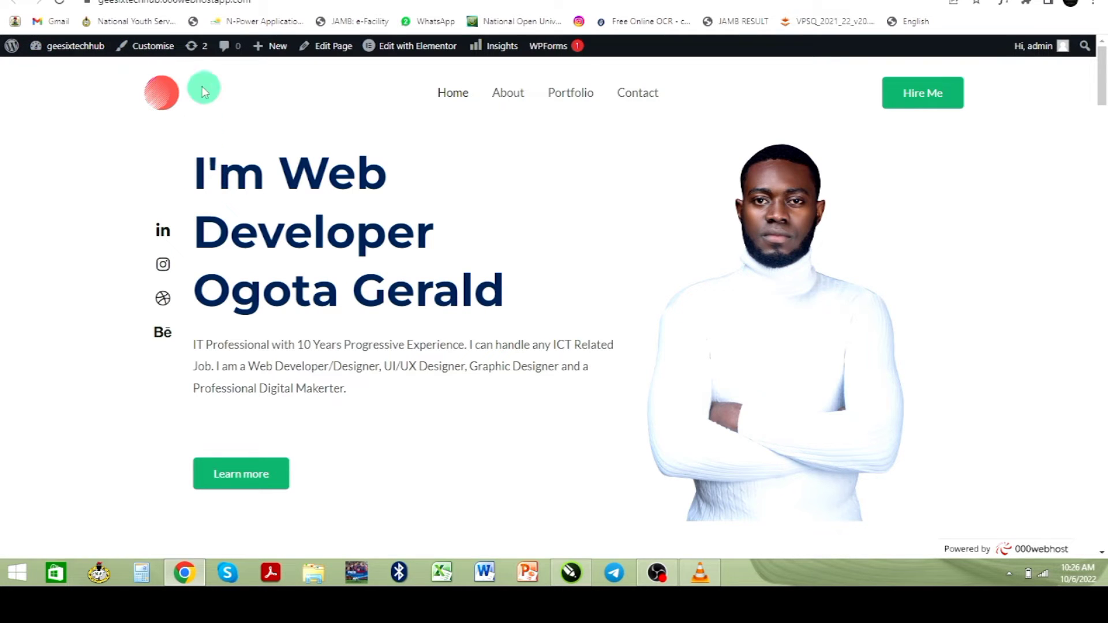
pyautogui.click(154, 52)
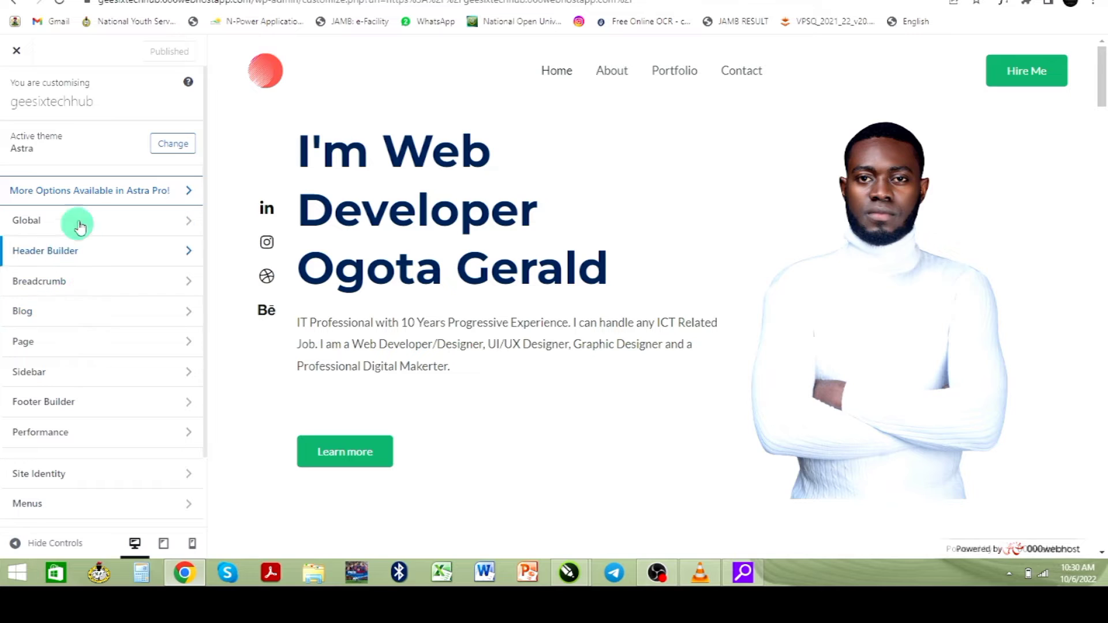
# - Check the Global settings, then return and open Header Builder
pyautogui.click(166, 231)
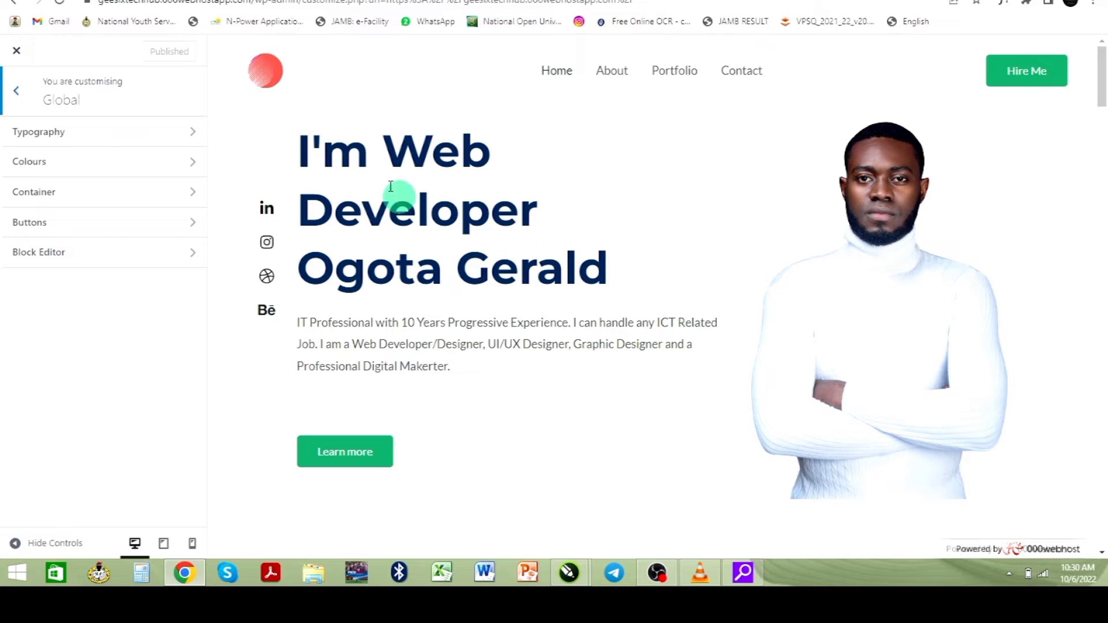
pyautogui.click(16, 101)
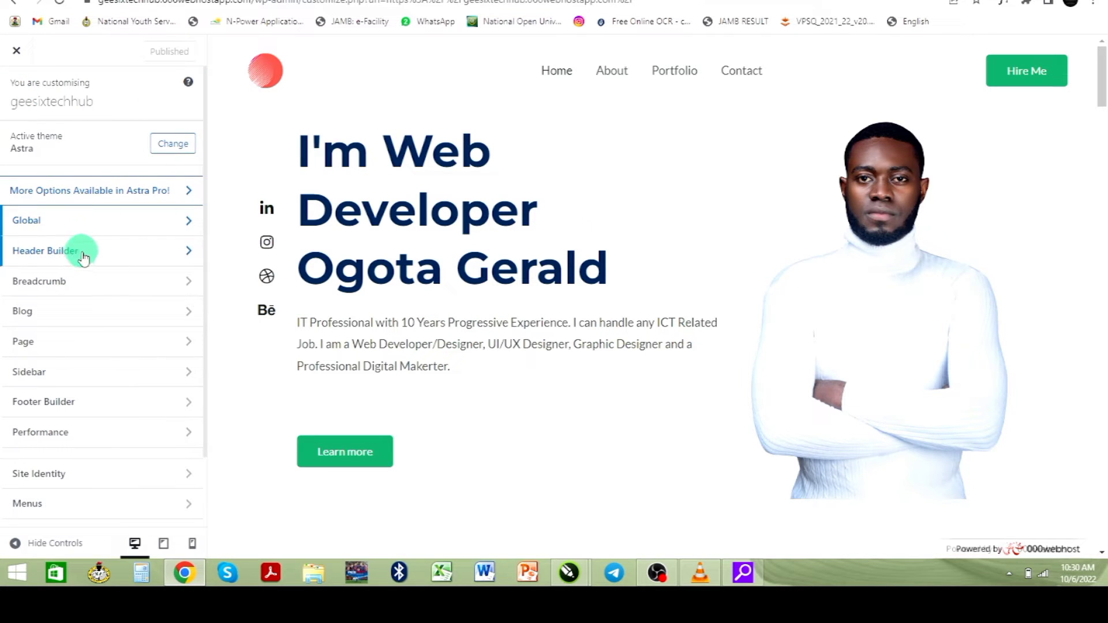
pyautogui.click(114, 260)
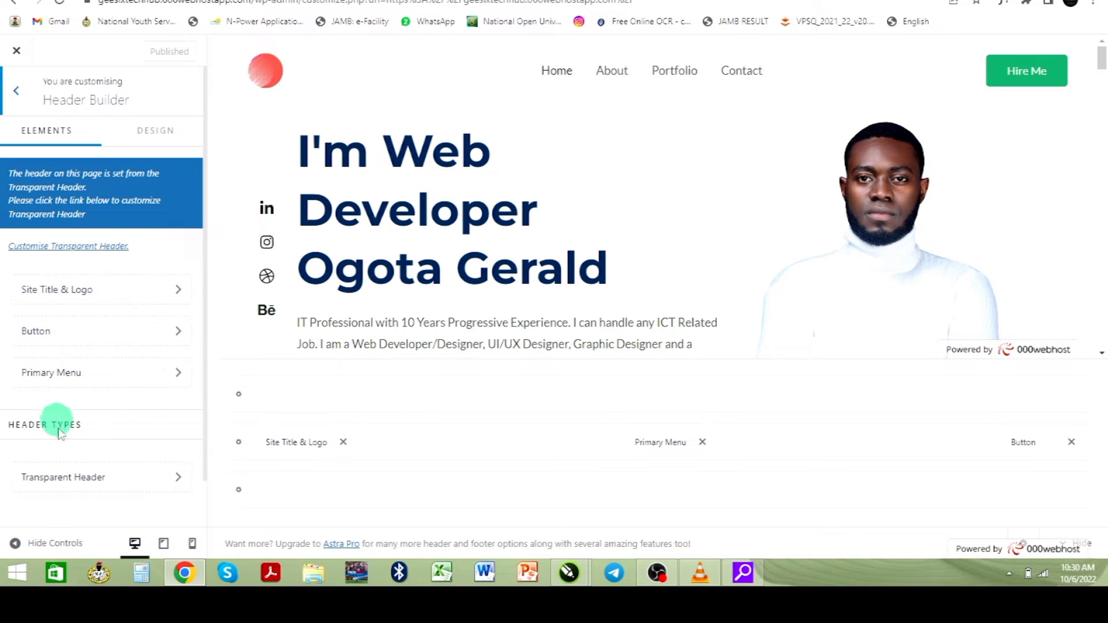
# - Open the transparent header logo settings and choose to change the logo image
pyautogui.scroll(-1, 185, 369)
pyautogui.scroll(1, 139, 381)
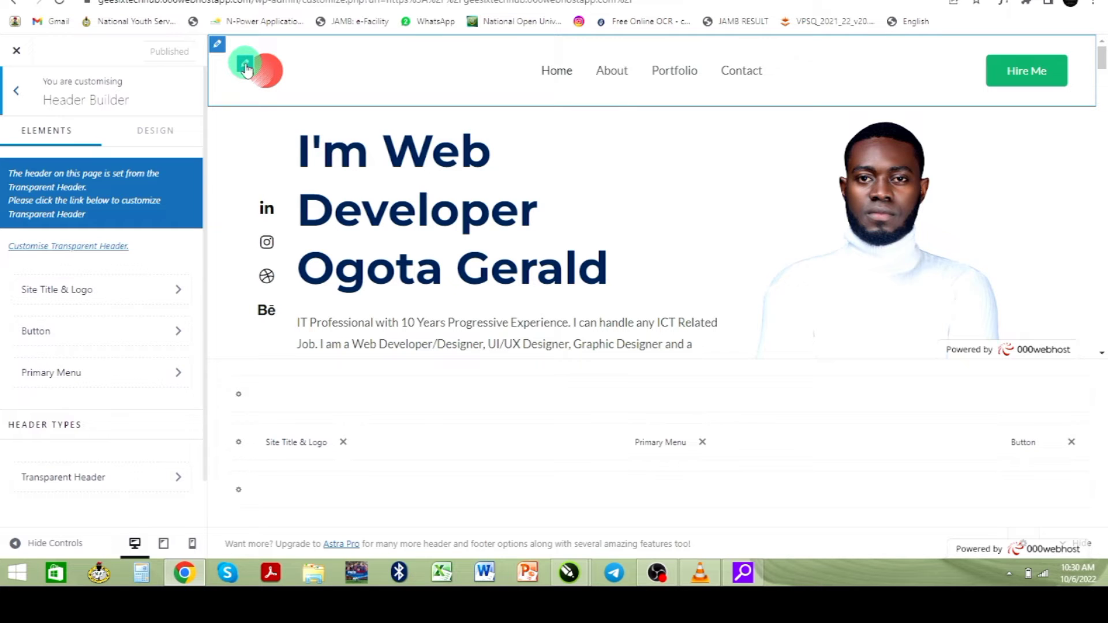
pyautogui.click(247, 69)
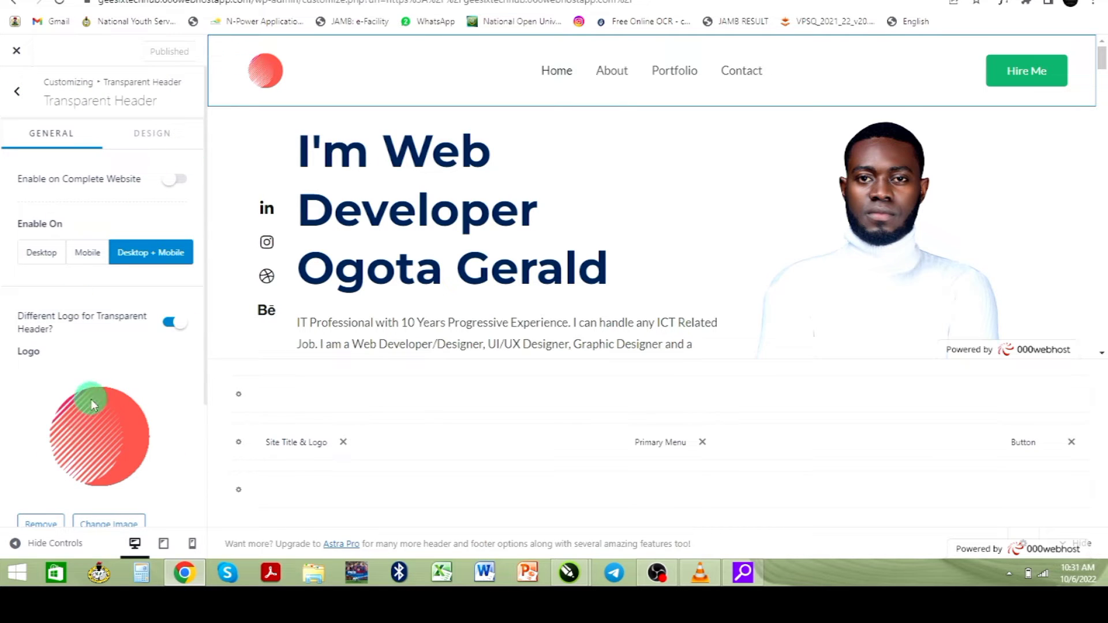
pyautogui.scroll(-3, 91, 399)
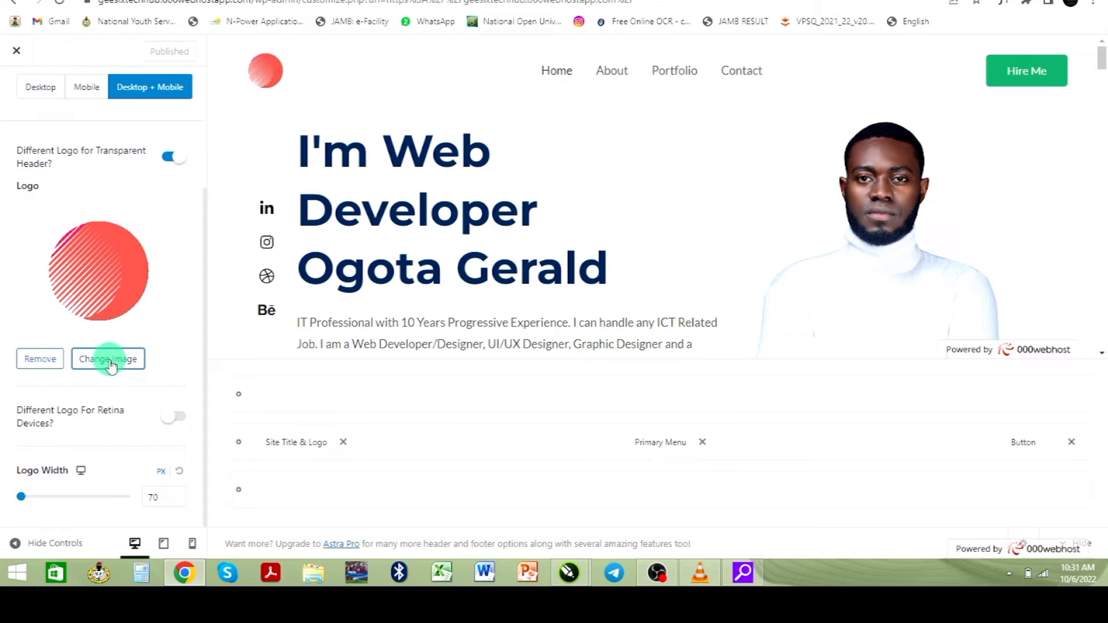
pyautogui.click(109, 359)
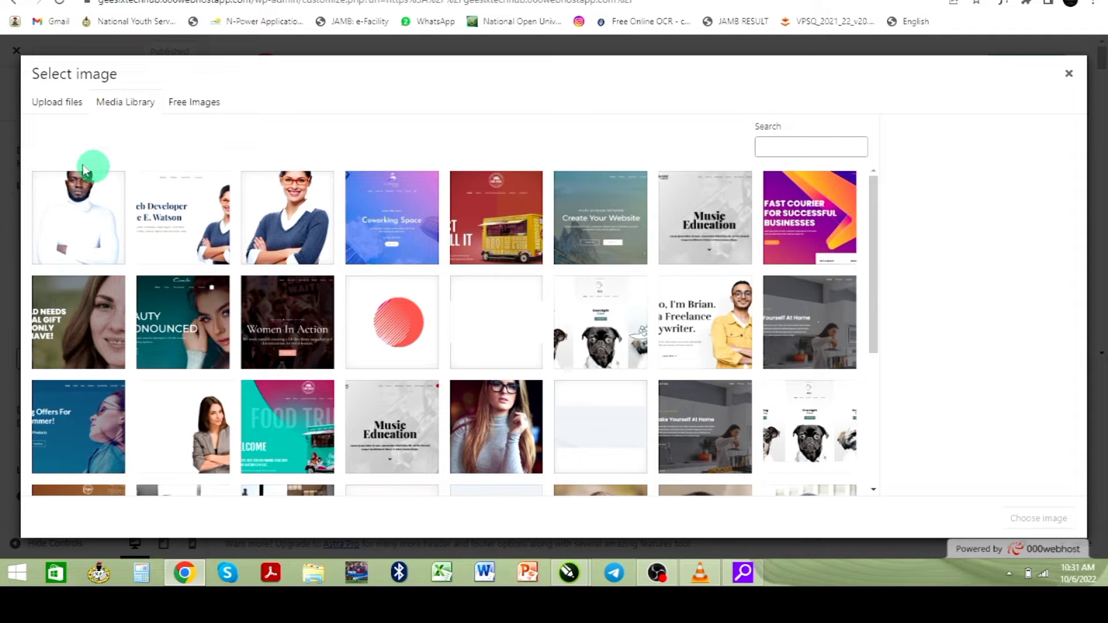
# - Upload GEESIX TECH LOGO, set it as the header logo, and publish
pyautogui.click(52, 110)
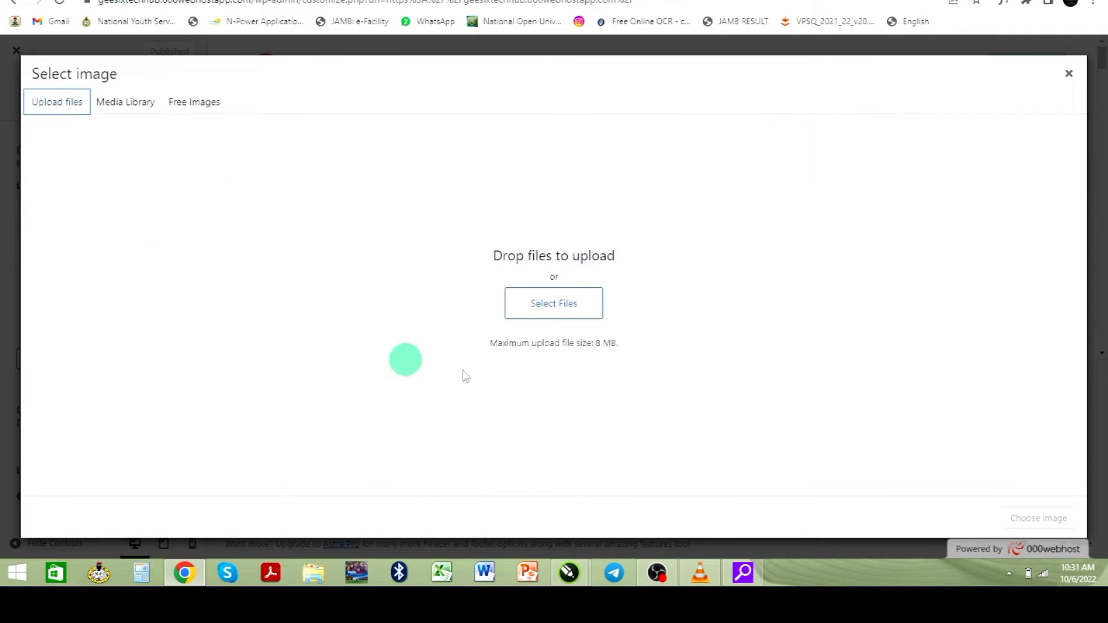
pyautogui.click(526, 309)
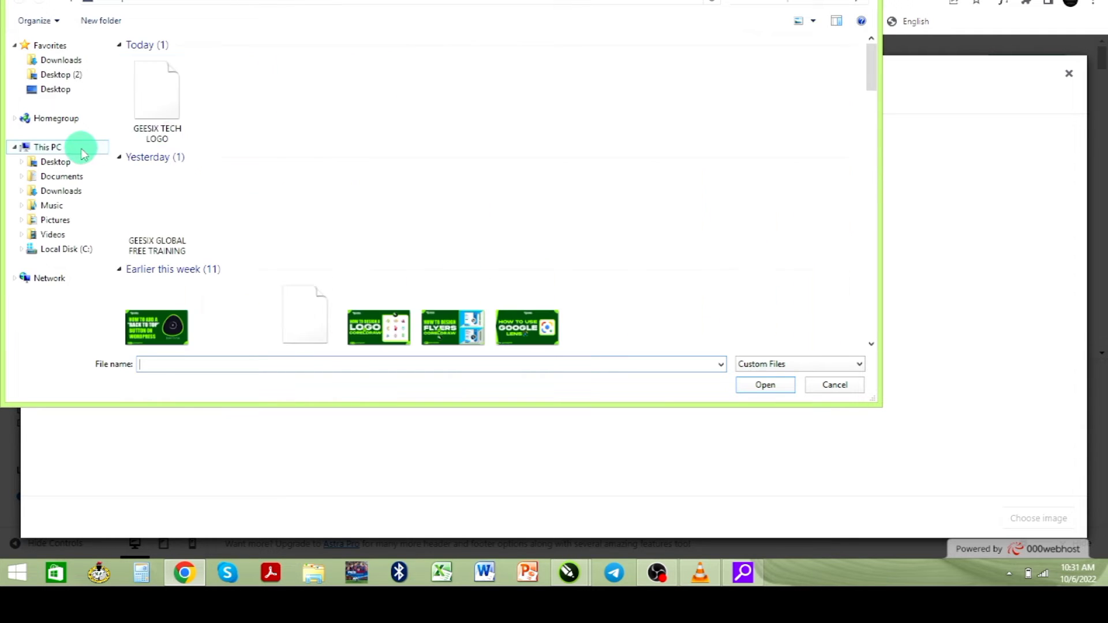
pyautogui.doubleClick(161, 101)
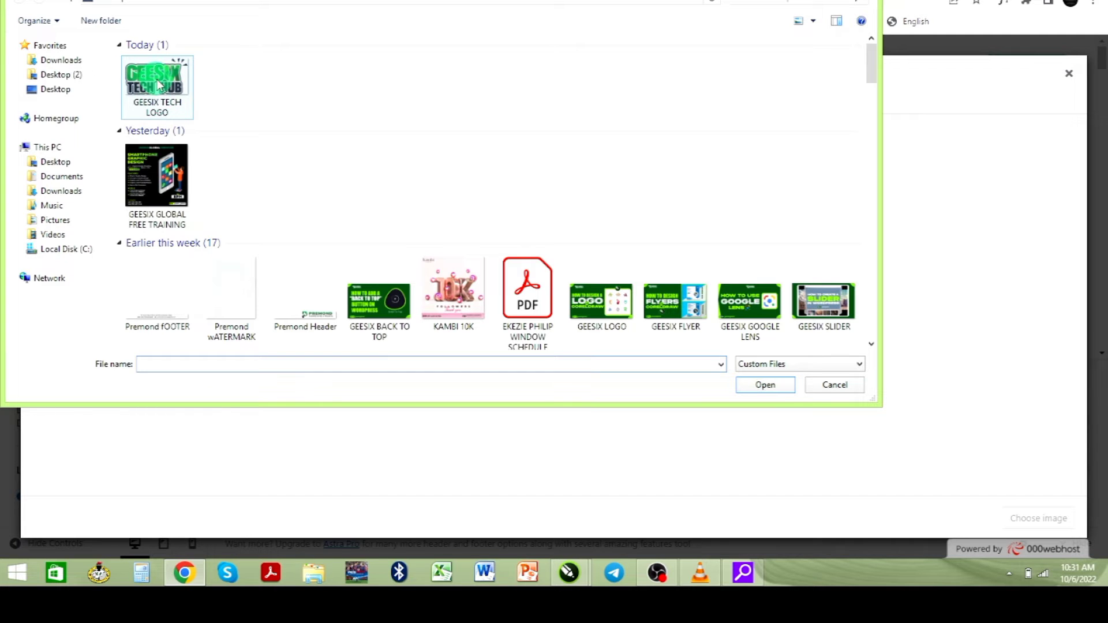
pyautogui.doubleClick(156, 88)
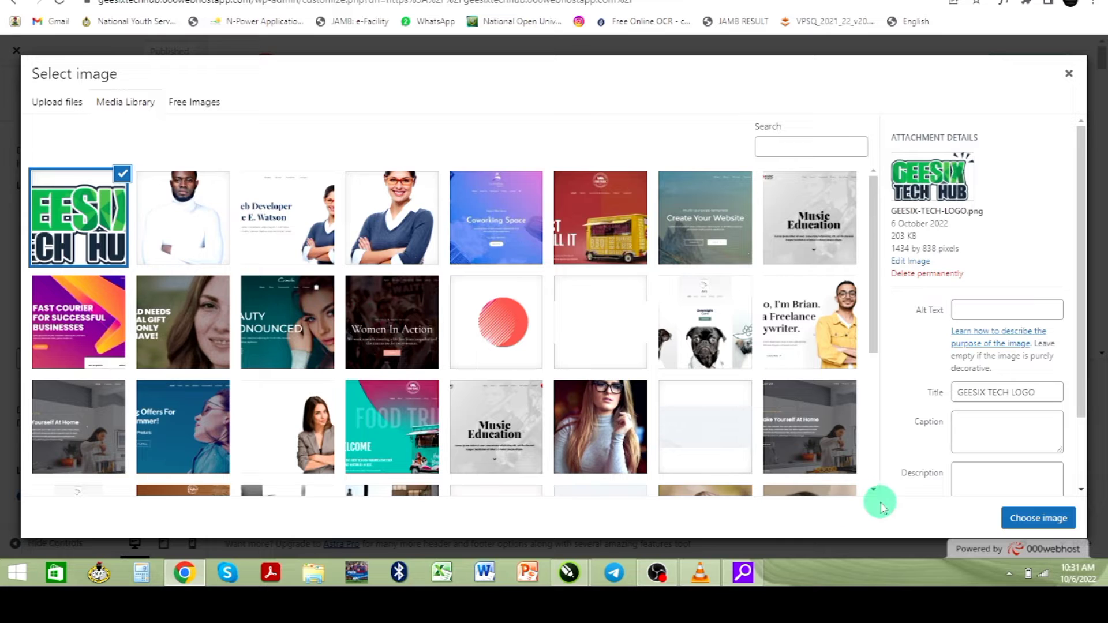
pyautogui.click(1026, 520)
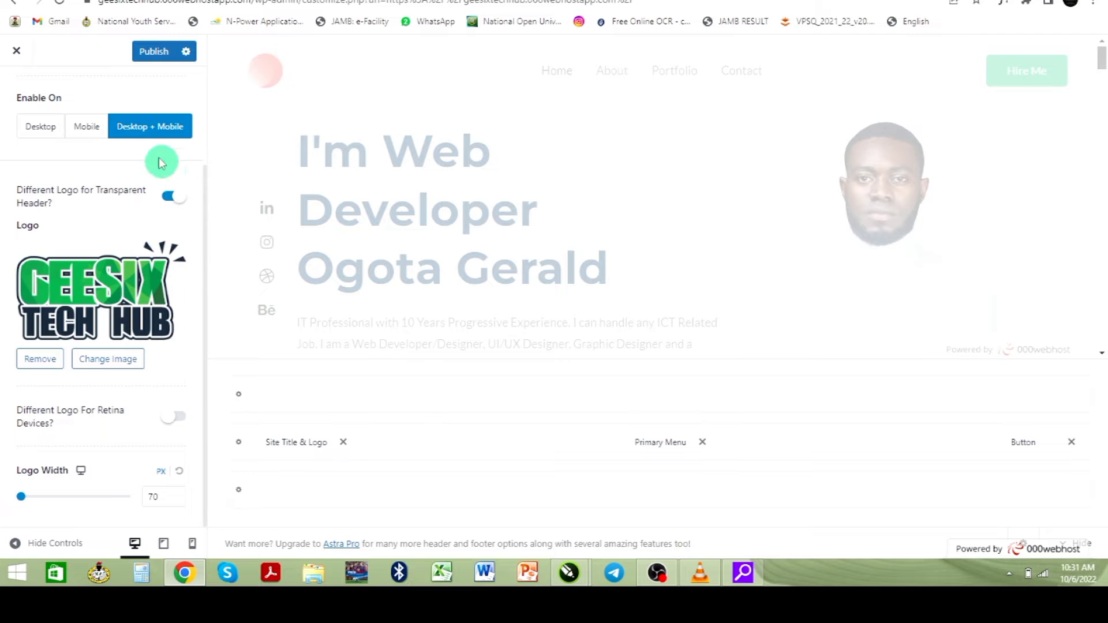
pyautogui.click(153, 52)
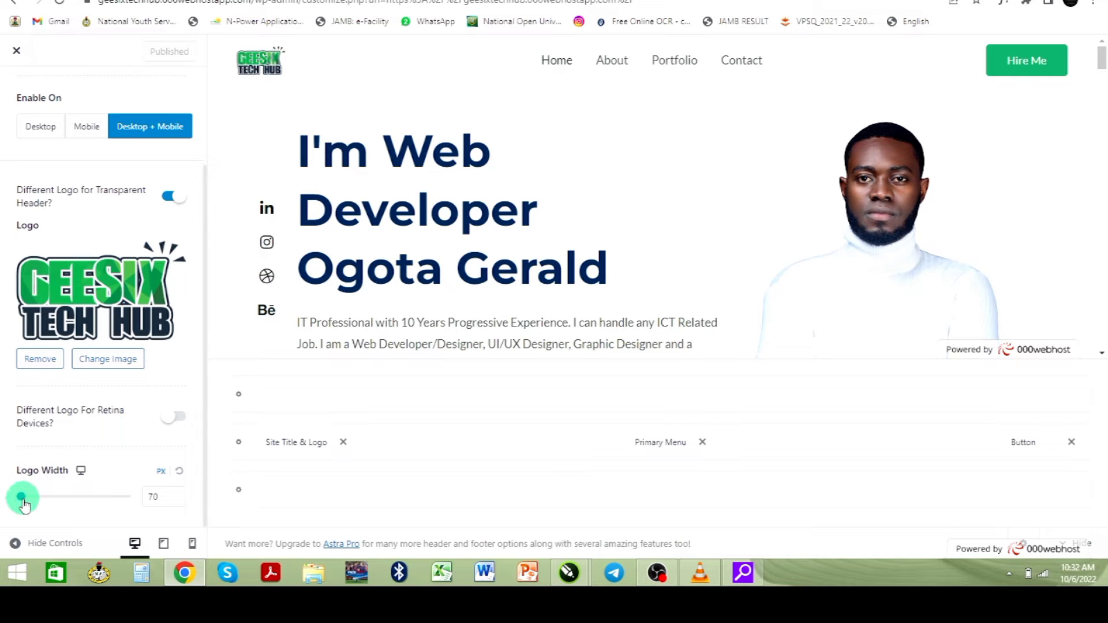
# - Widen the logo to 120 px, publish, and keep the transparent header on Desktop + Mobile
pyautogui.moveTo(23, 502); pyautogui.dragTo(37, 501)
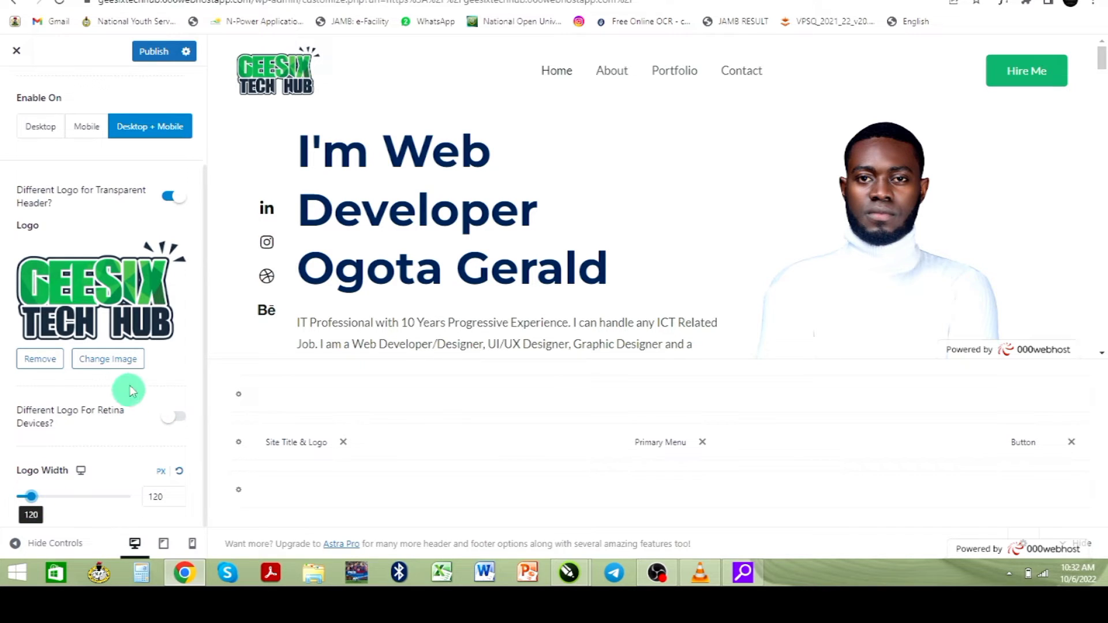
pyautogui.click(151, 55)
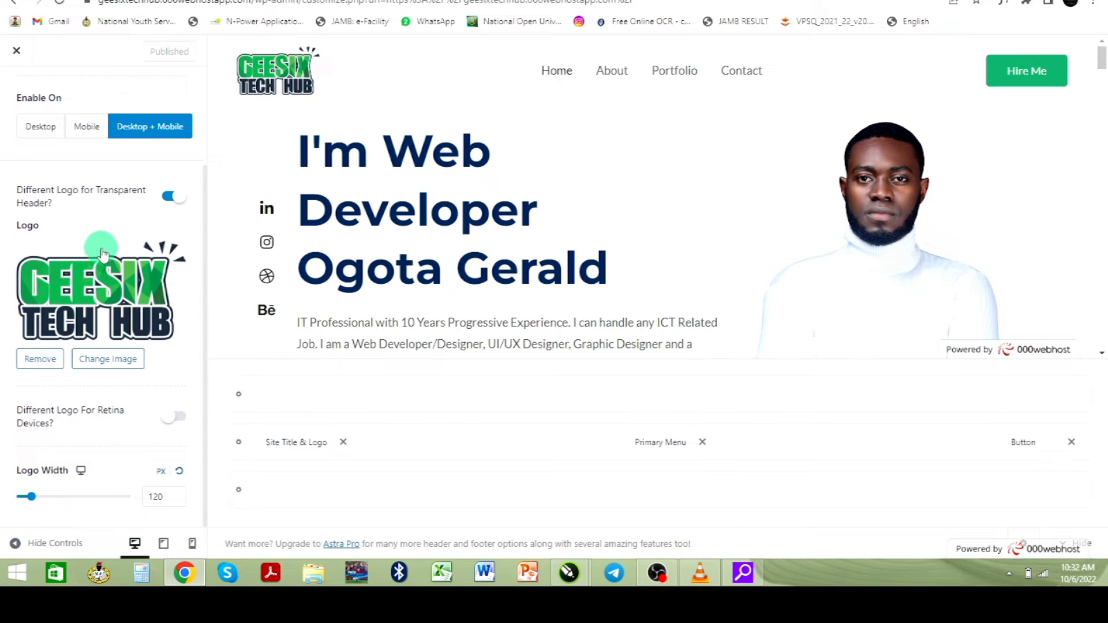
pyautogui.click(156, 124)
pyautogui.click(86, 128)
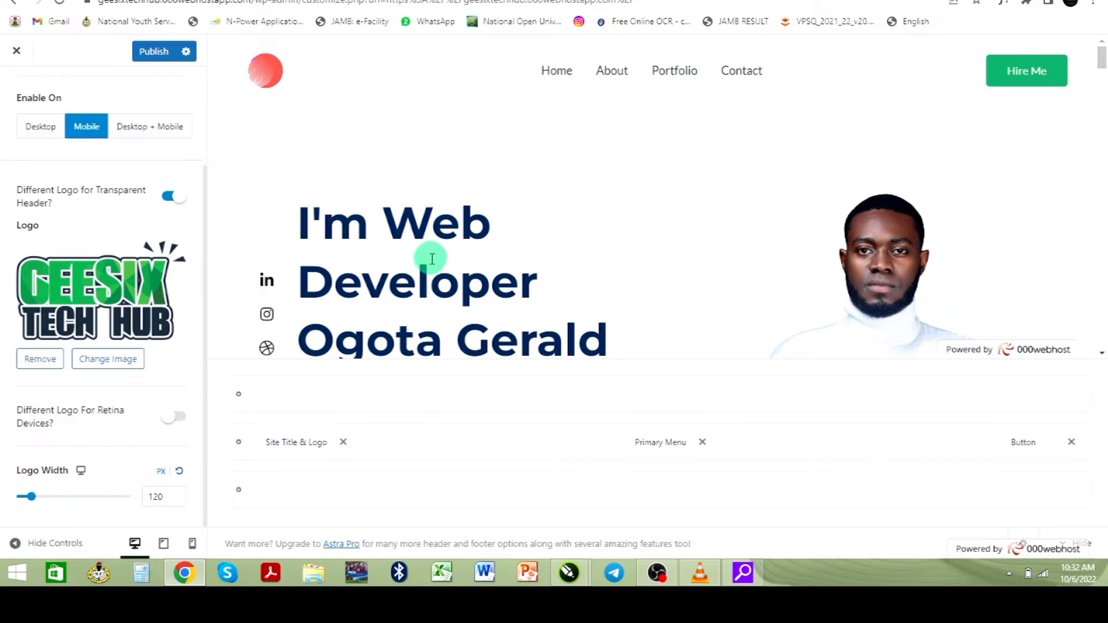
pyautogui.scroll(-10, 432, 258)
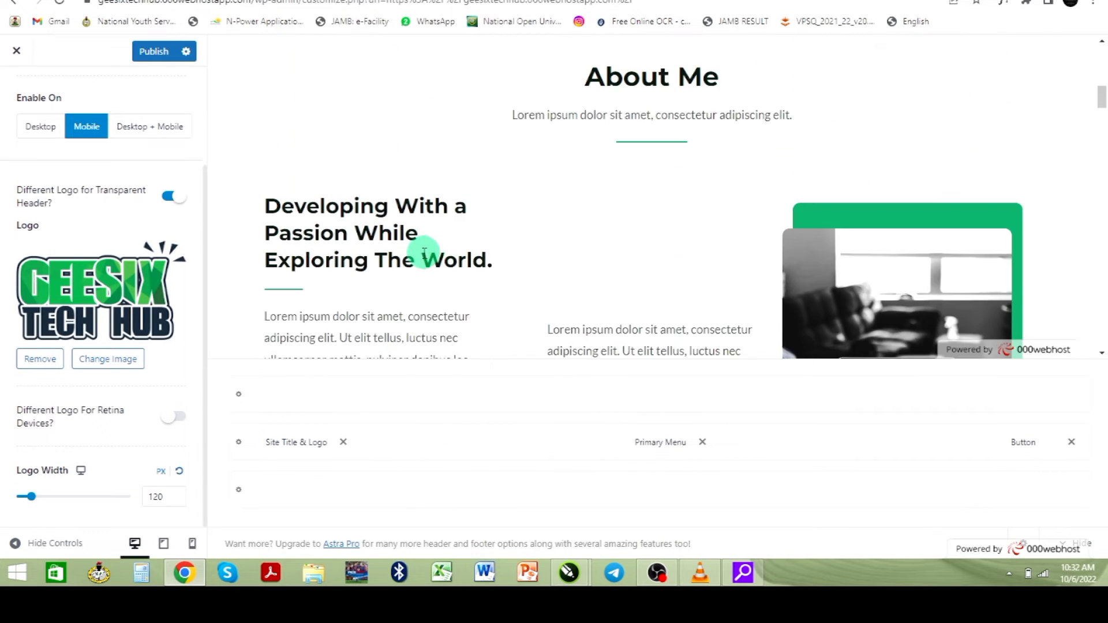
pyautogui.scroll(10, 422, 258)
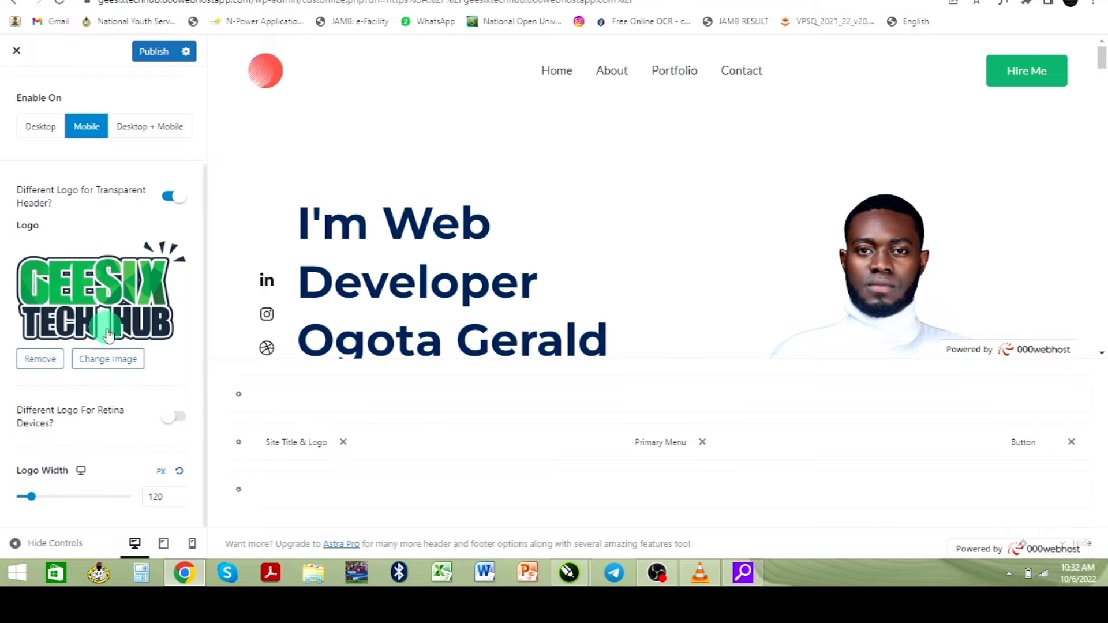
pyautogui.click(156, 137)
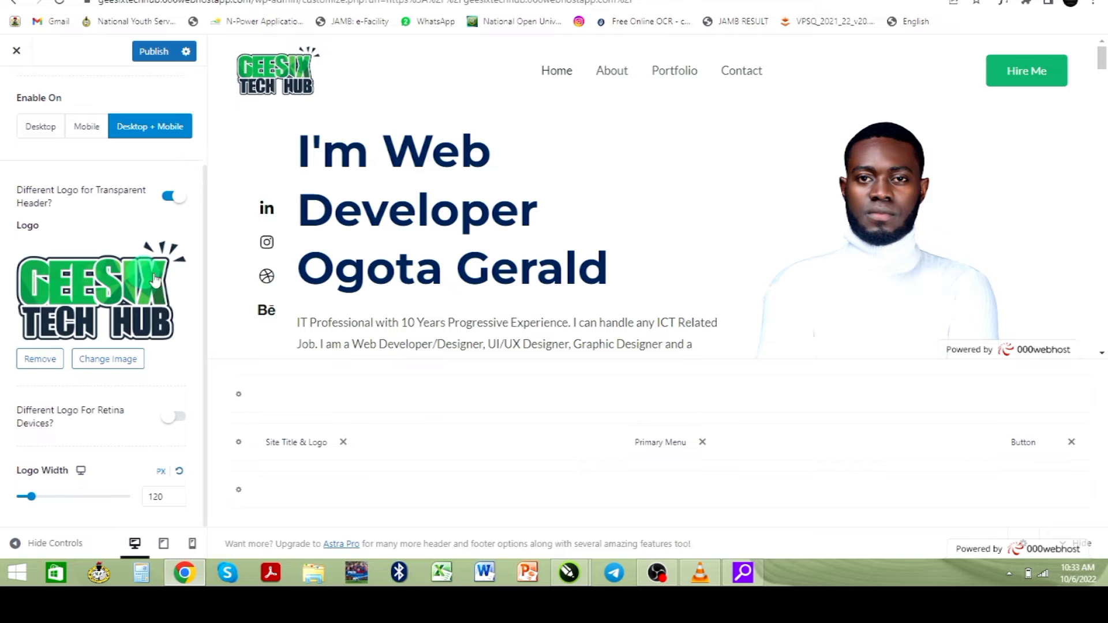
pyautogui.scroll(-2, 378, 253)
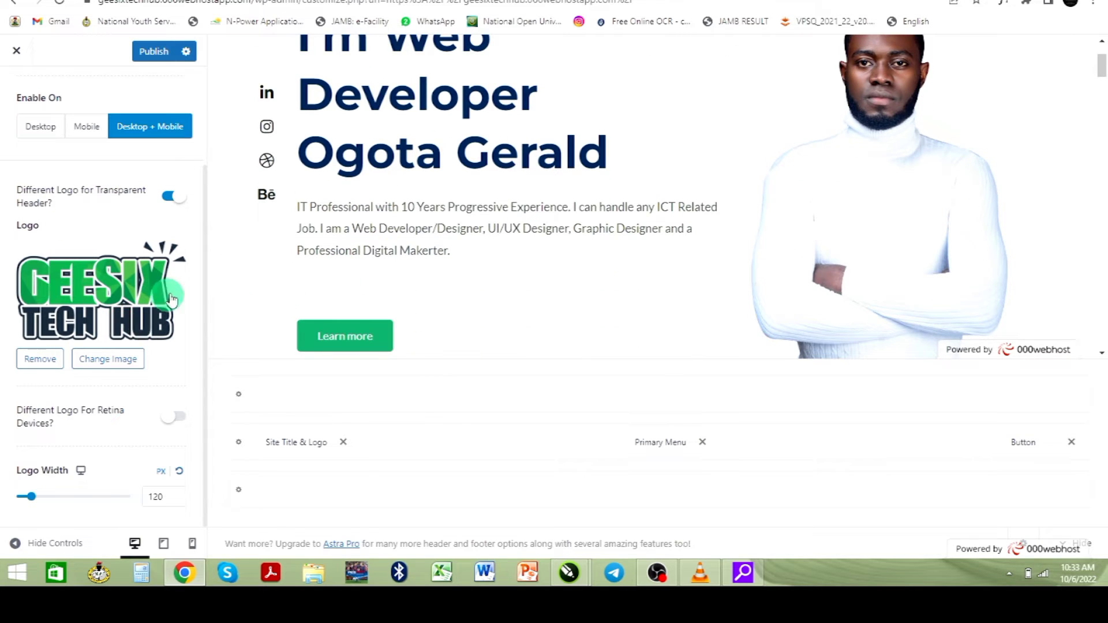
pyautogui.scroll(2, 138, 167)
pyautogui.scroll(1, 137, 182)
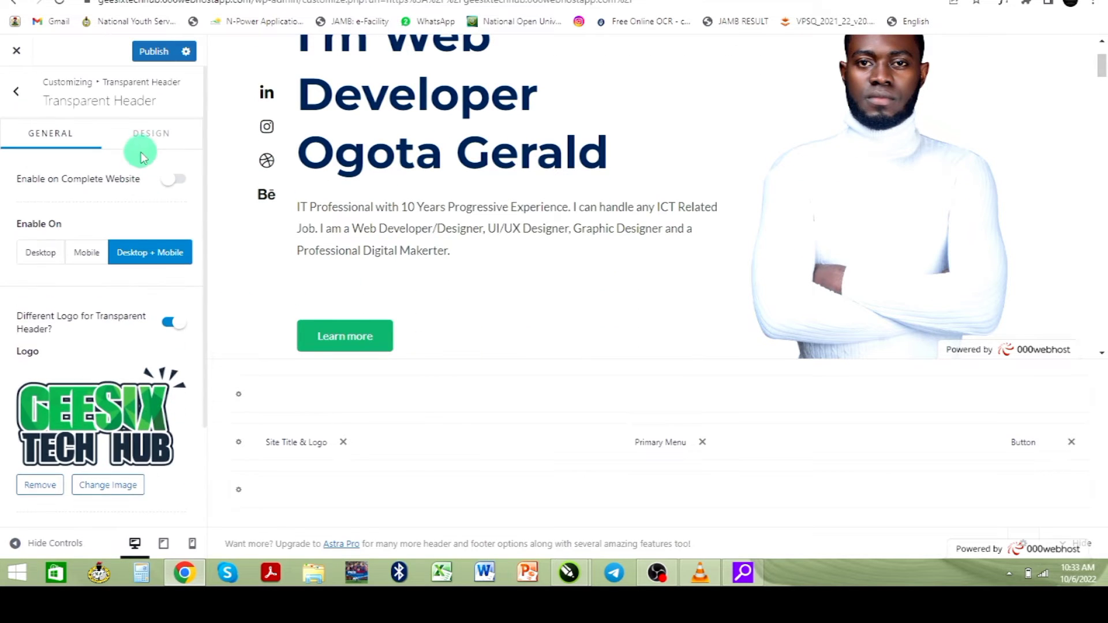
# - In the header Button settings, replace the 'Hire Me' text with 'Get Stateted'
pyautogui.click(18, 91)
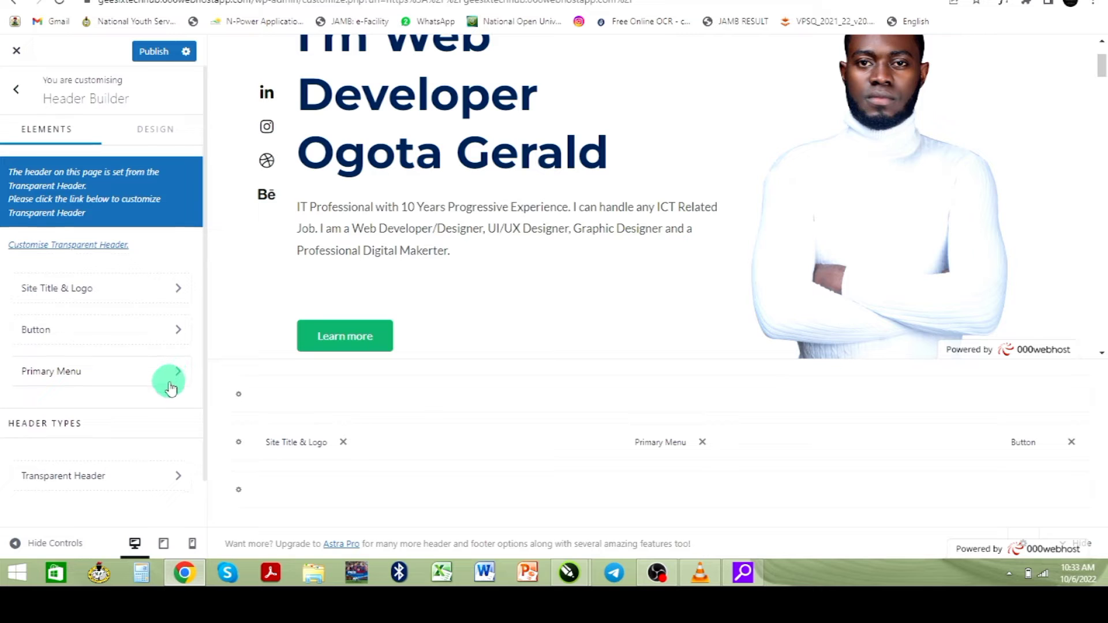
pyautogui.scroll(-1, 166, 380)
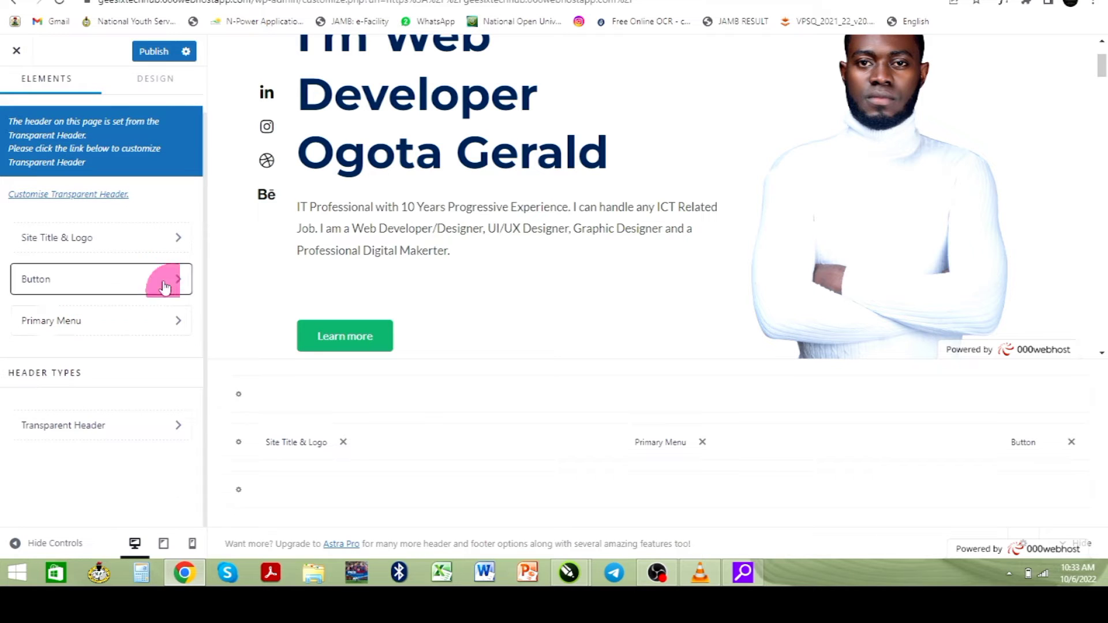
pyautogui.click(143, 291)
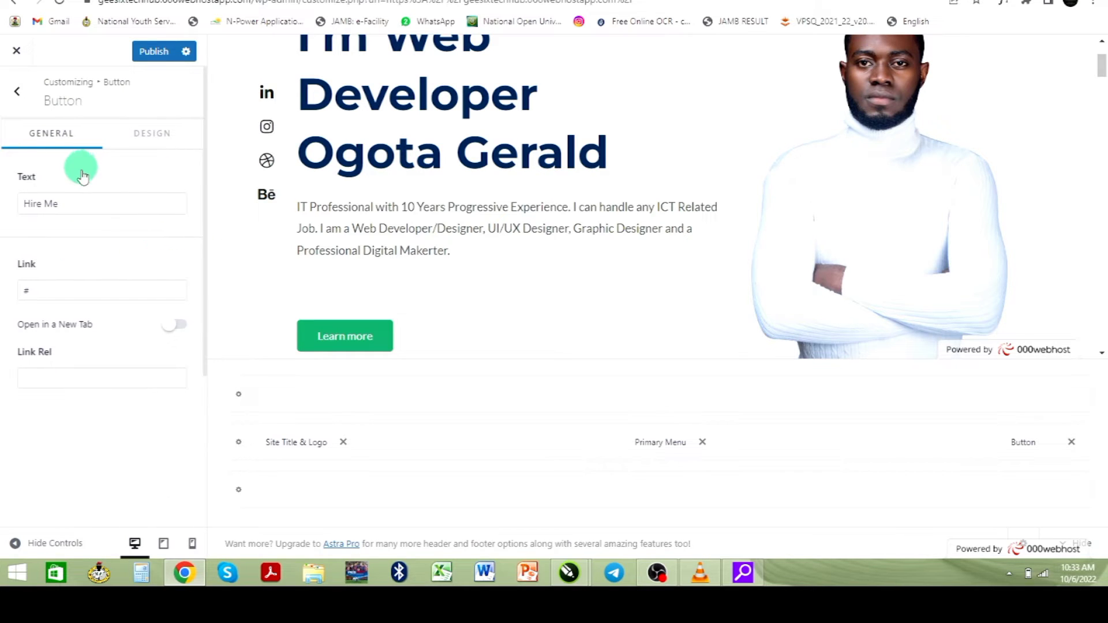
pyautogui.scroll(2, 811, 158)
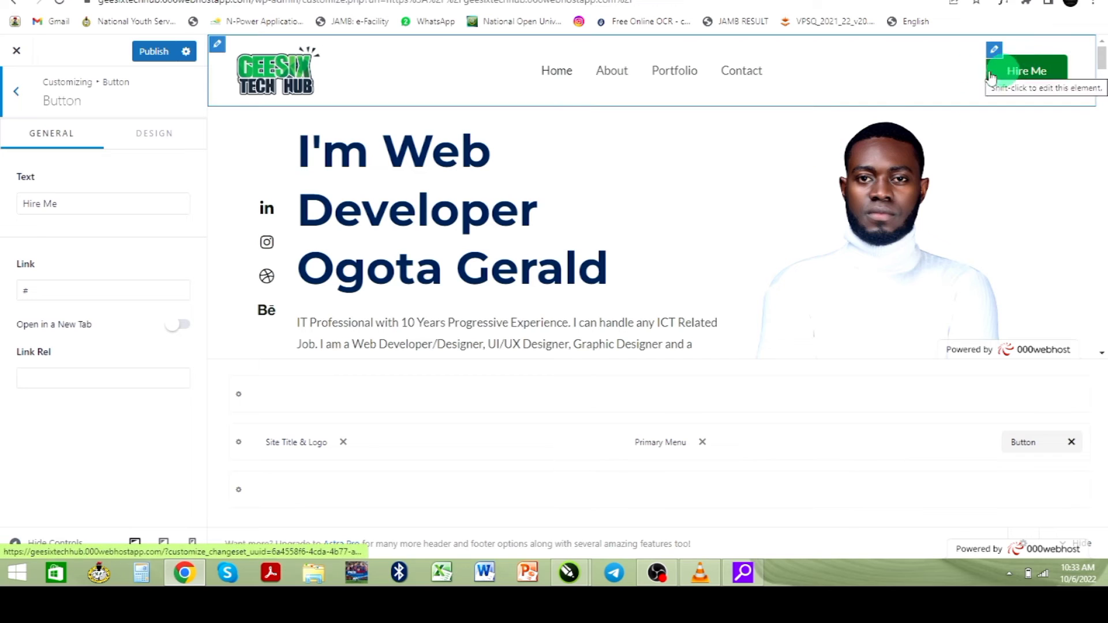
pyautogui.click(113, 206)
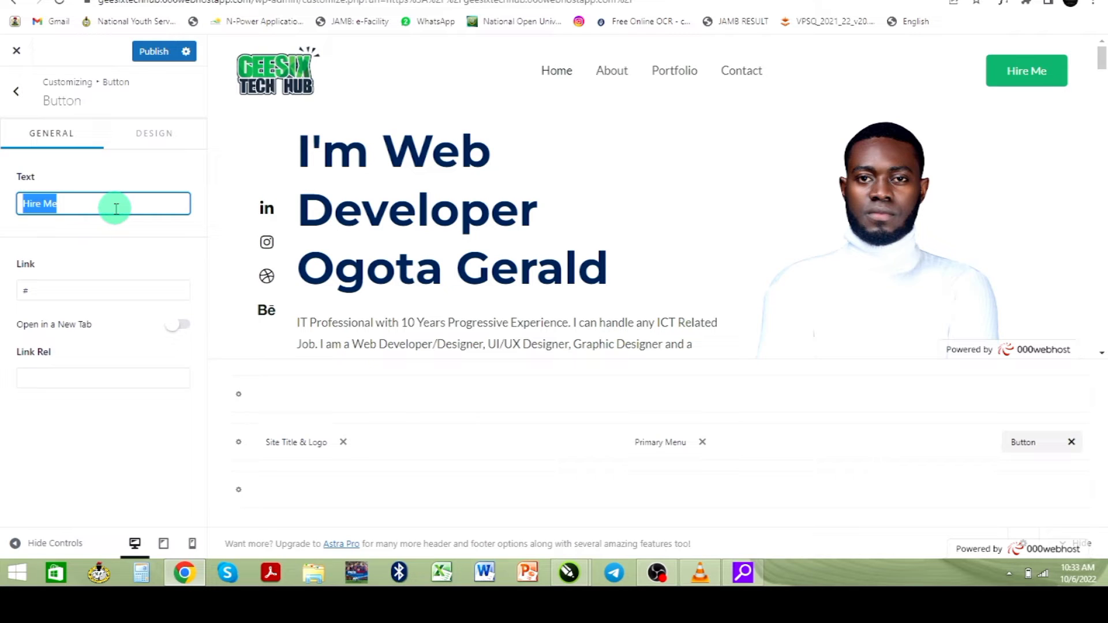
pyautogui.write('Get Stateted')
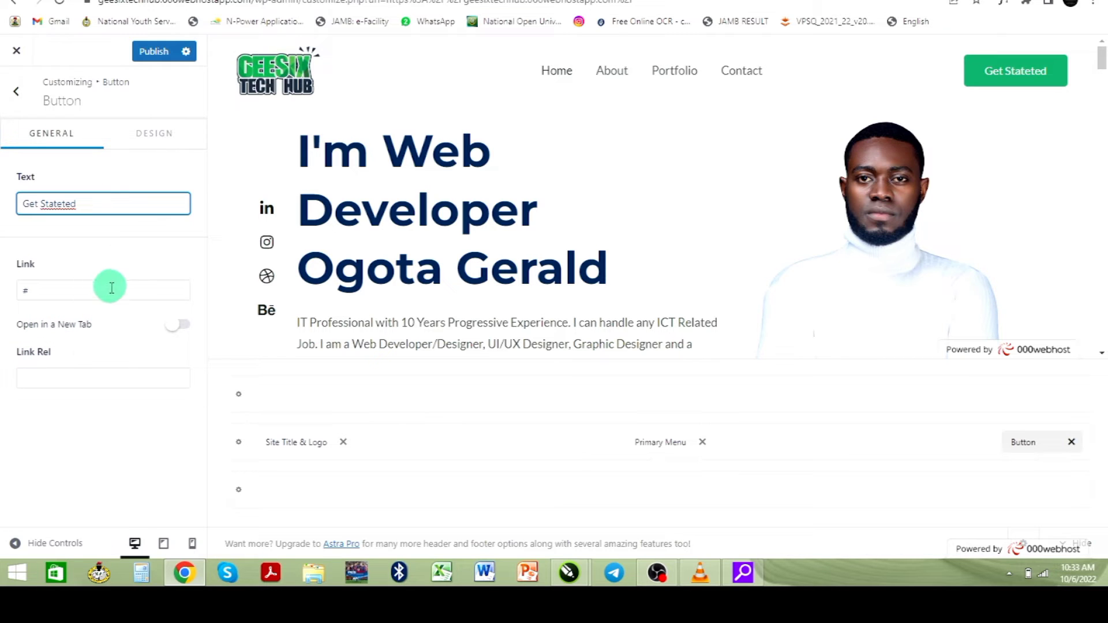
pyautogui.click(51, 293)
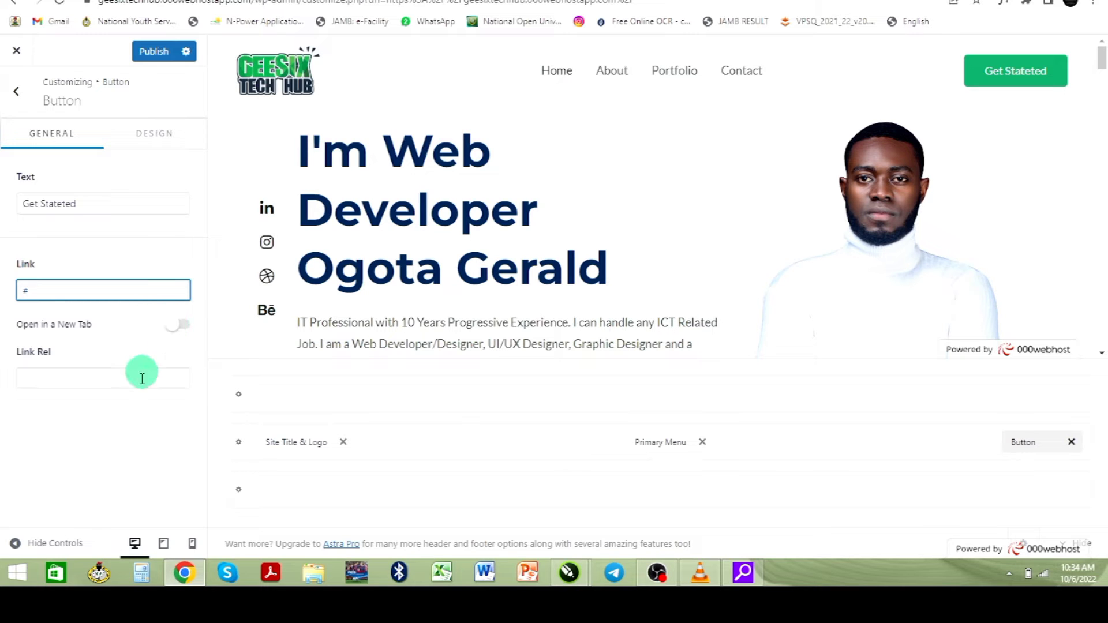
# - Go back to the main Customizer menu and open Site Identity
pyautogui.click(16, 94)
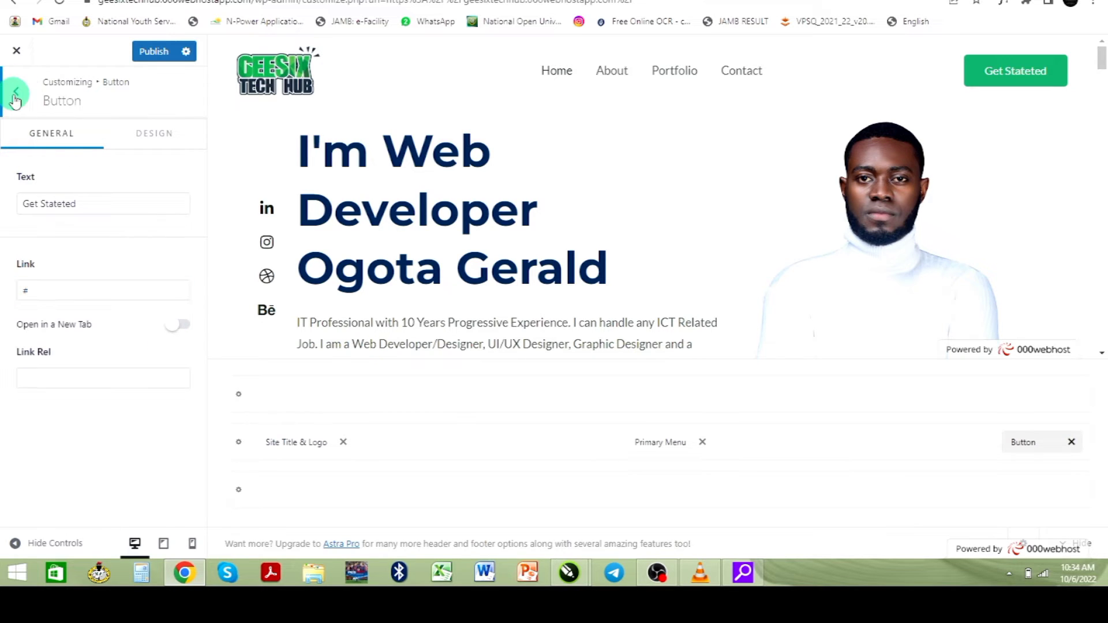
pyautogui.scroll(-2, 115, 358)
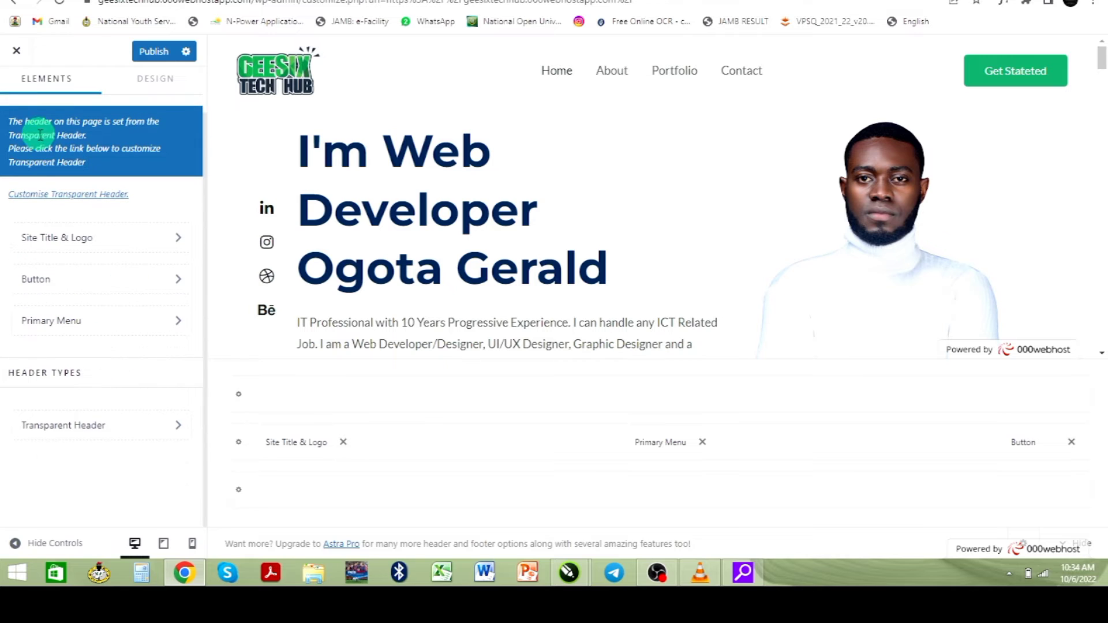
pyautogui.scroll(2, 41, 153)
pyautogui.click(32, 92)
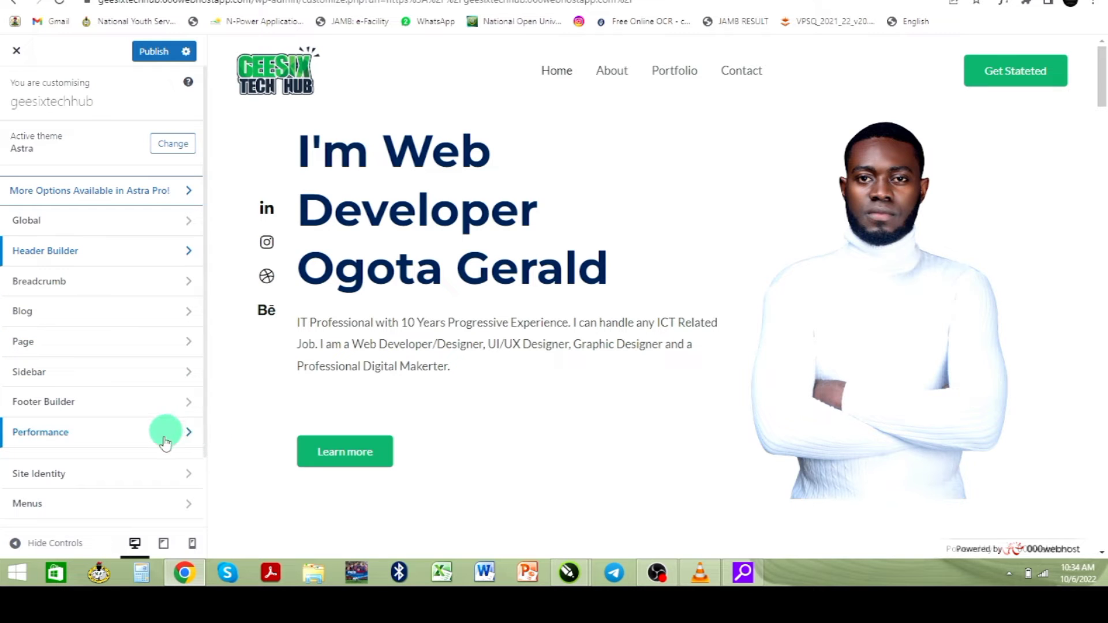
pyautogui.scroll(-3, 163, 439)
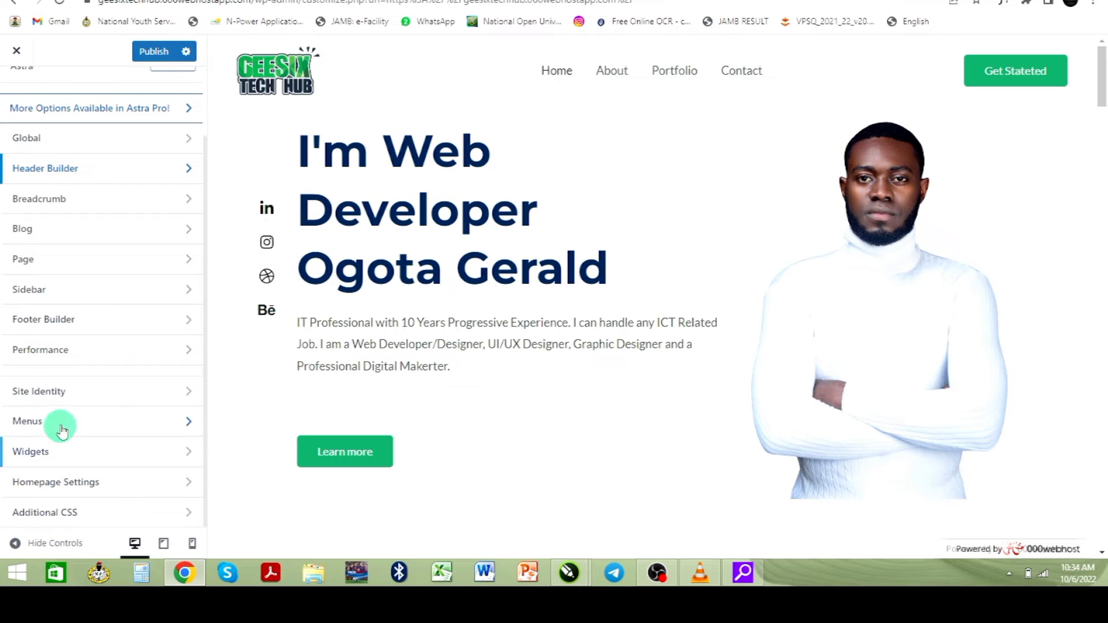
pyautogui.click(189, 394)
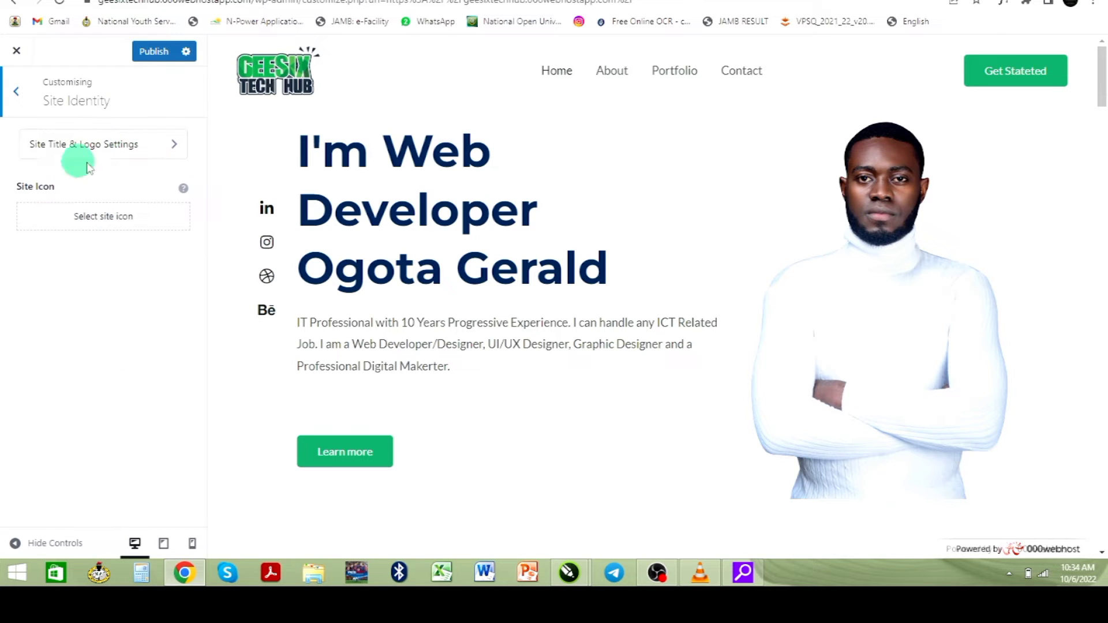
# - Make the GEESIX TECH HUB logo the site icon, cropped down to its GE letters
pyautogui.click(110, 228)
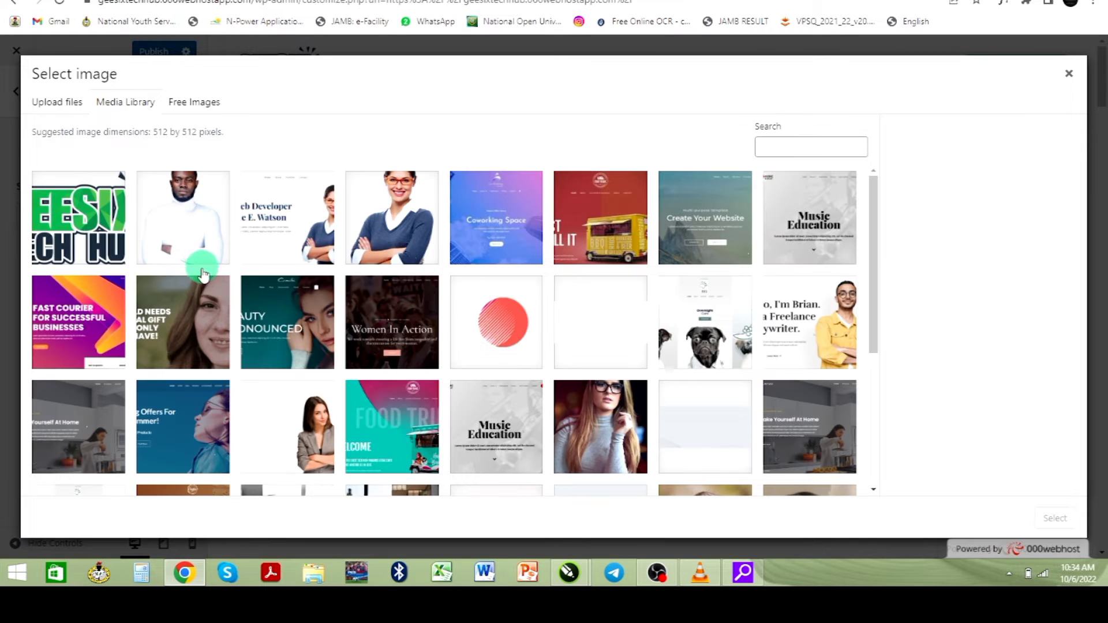
pyautogui.click(88, 234)
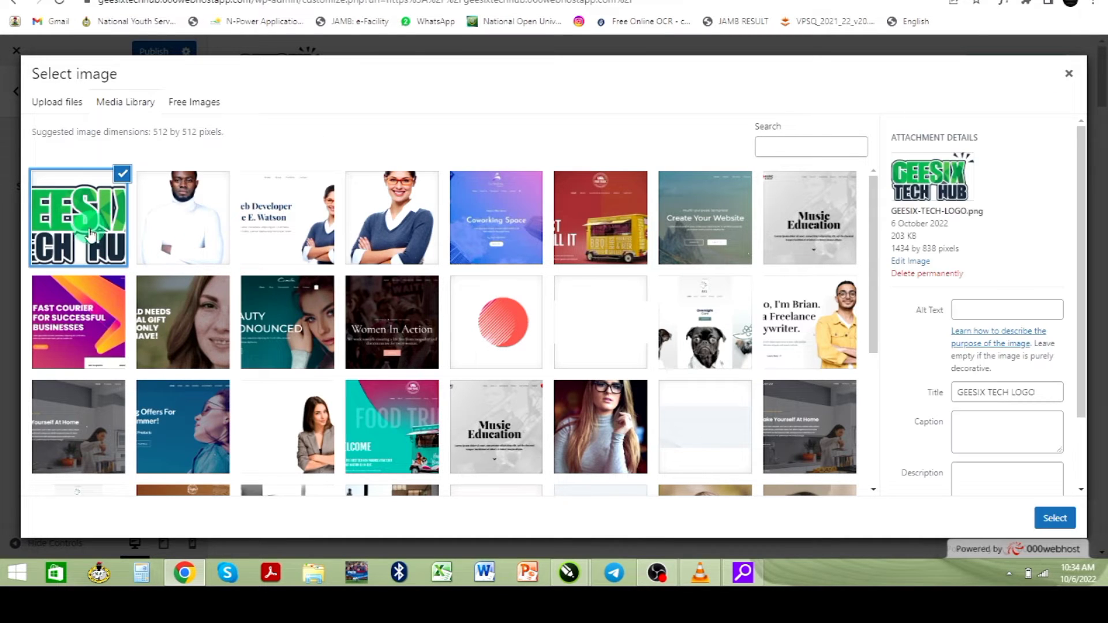
pyautogui.click(1054, 518)
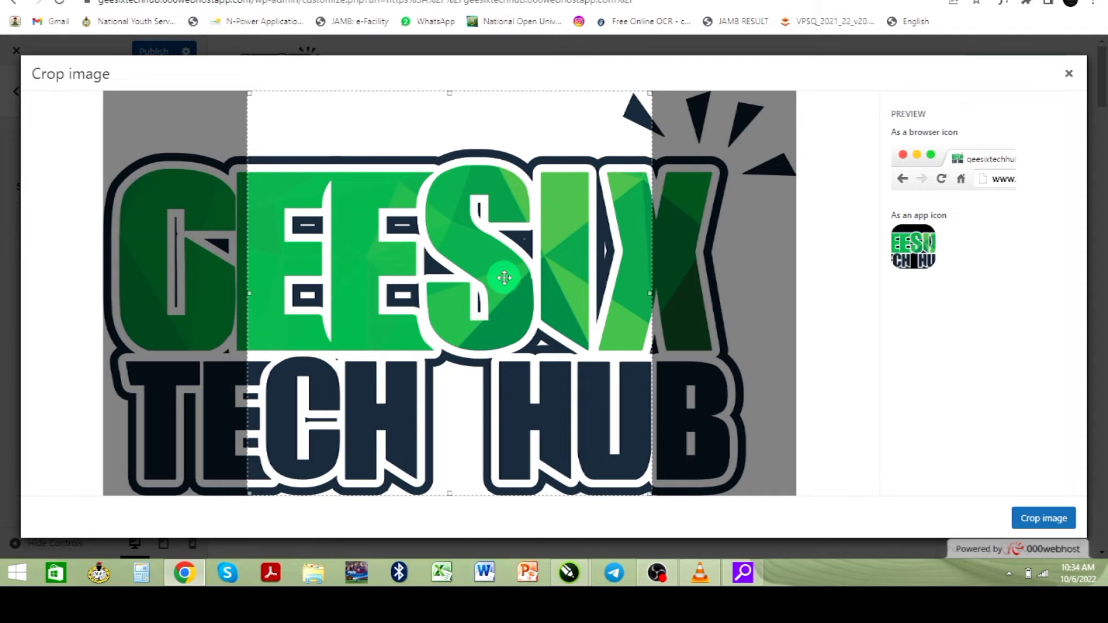
pyautogui.moveTo(490, 289); pyautogui.dragTo(750, 278)
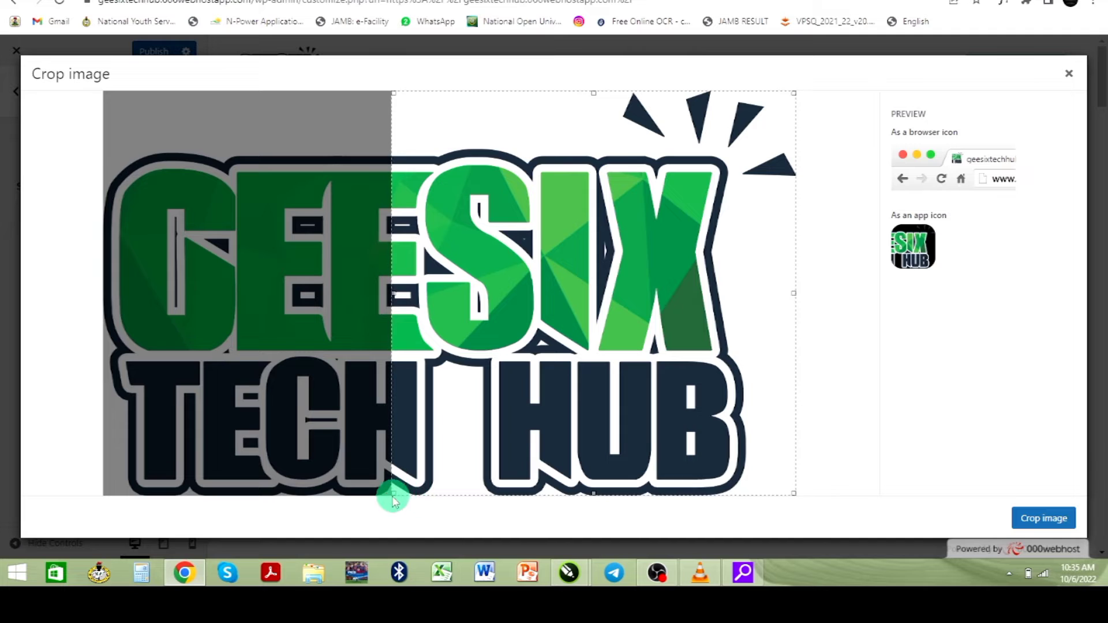
pyautogui.moveTo(489, 397); pyautogui.dragTo(623, 215)
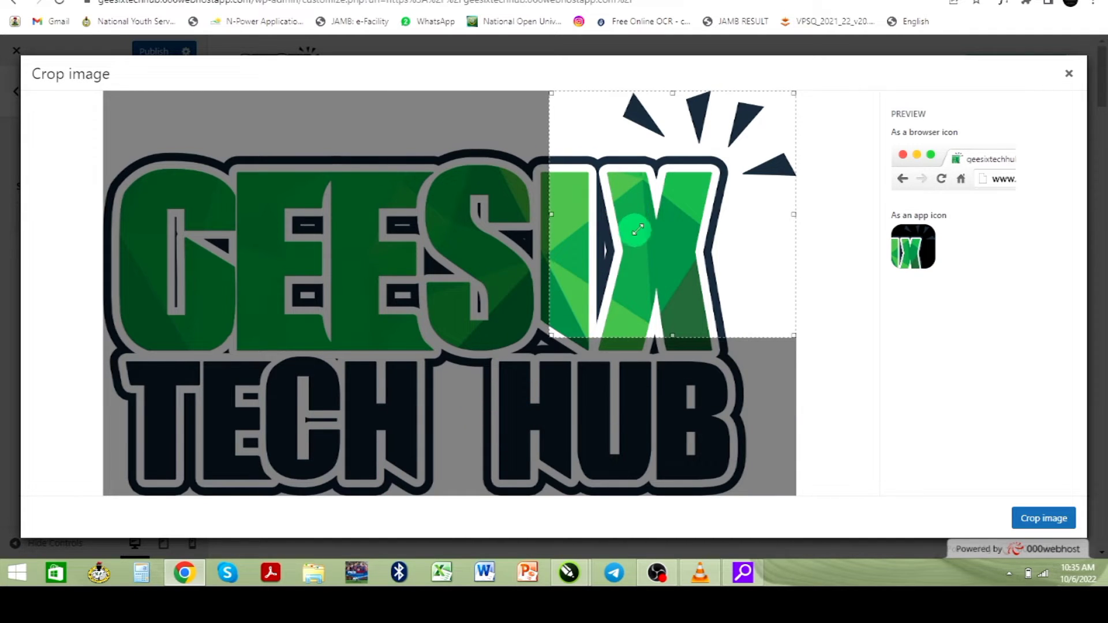
pyautogui.moveTo(669, 248); pyautogui.dragTo(194, 295)
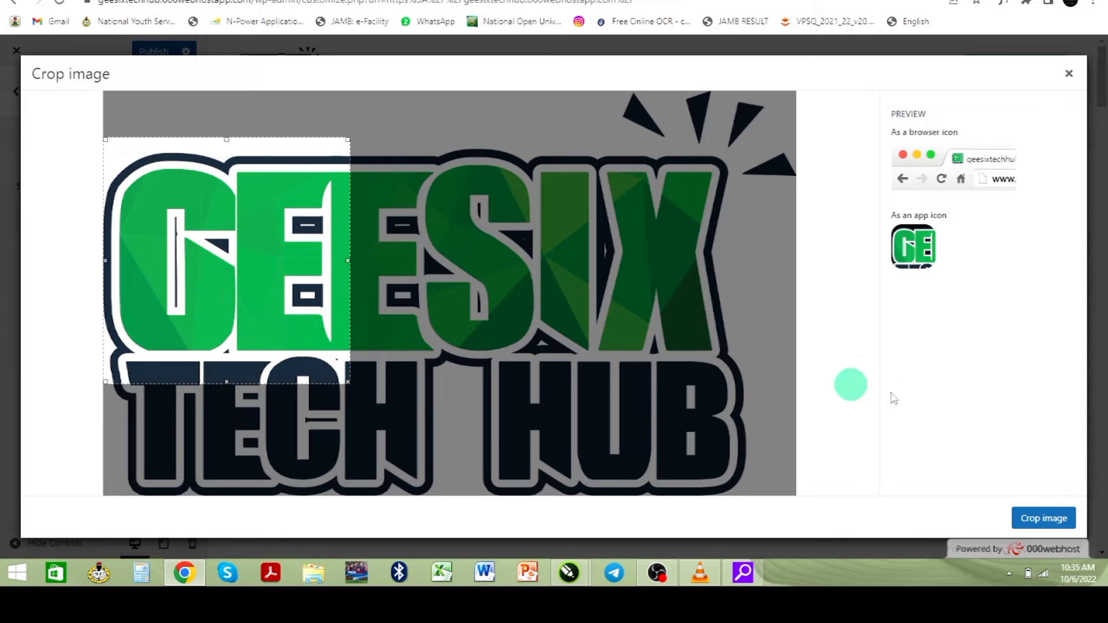
pyautogui.click(1056, 519)
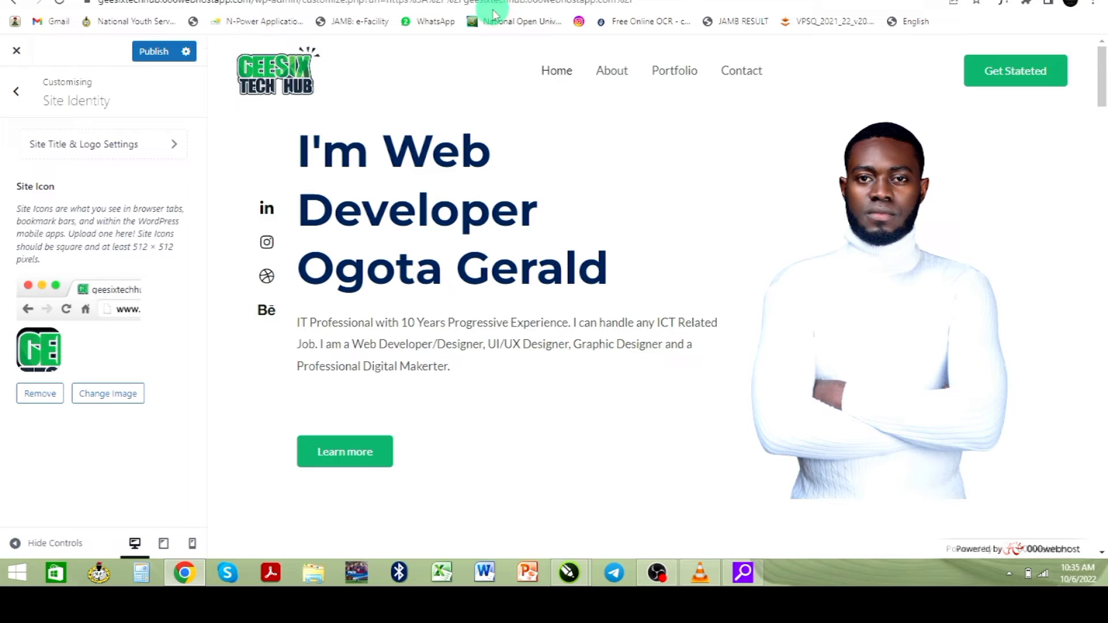
# - Return from the Customizer to the live home page, scroll it, and launch Edit with Elementor
pyautogui.hotkey('alt', 'Left')
pyautogui.scroll(-8, 581, 338)
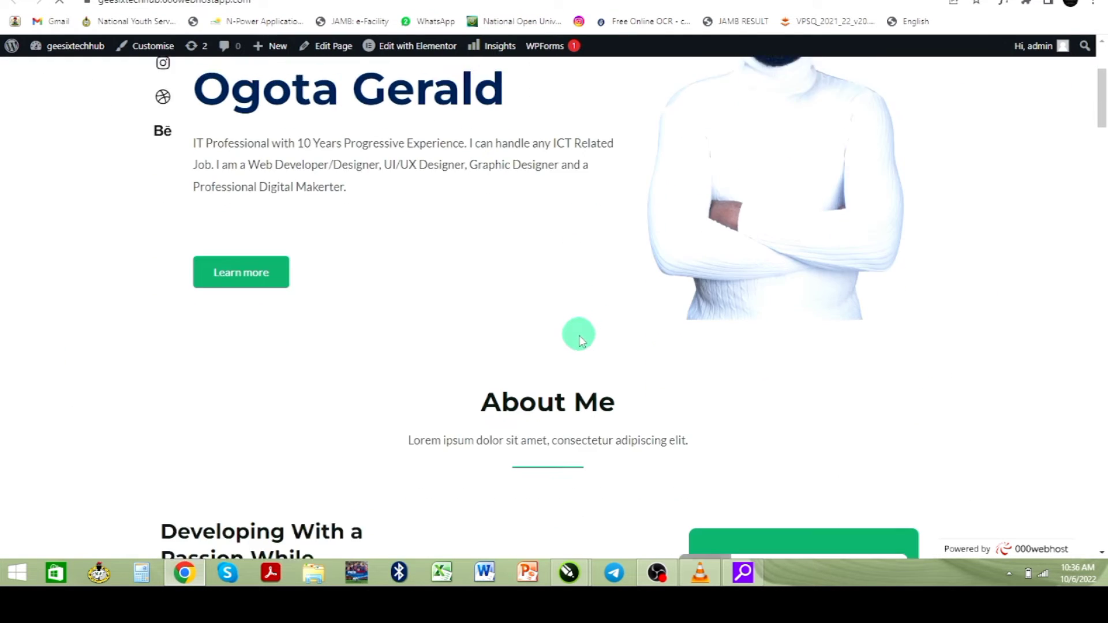
pyautogui.scroll(8, 578, 324)
pyautogui.scroll(2, 578, 323)
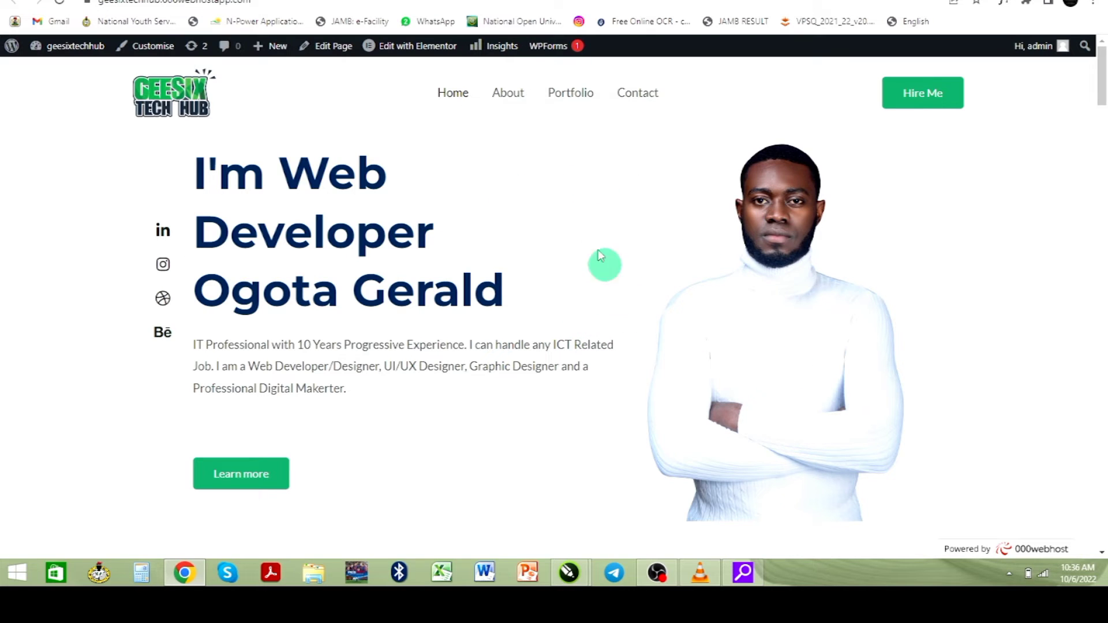
pyautogui.moveTo(424, 53)
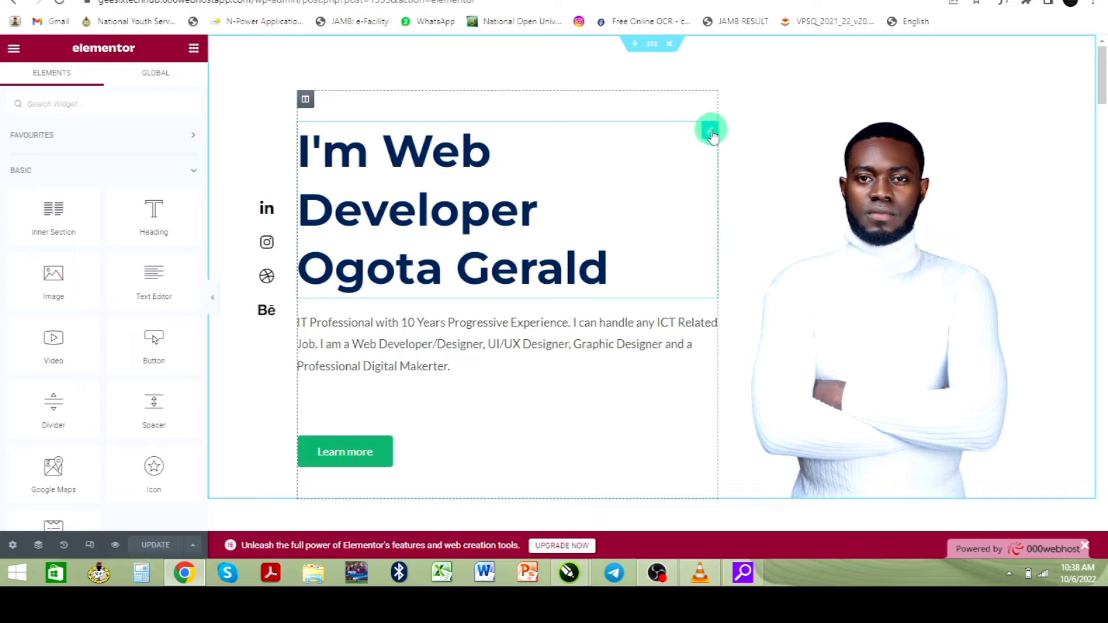
# - Replace 'Developer' with 'Designer' in the hero heading's Title field
pyautogui.click(711, 131)
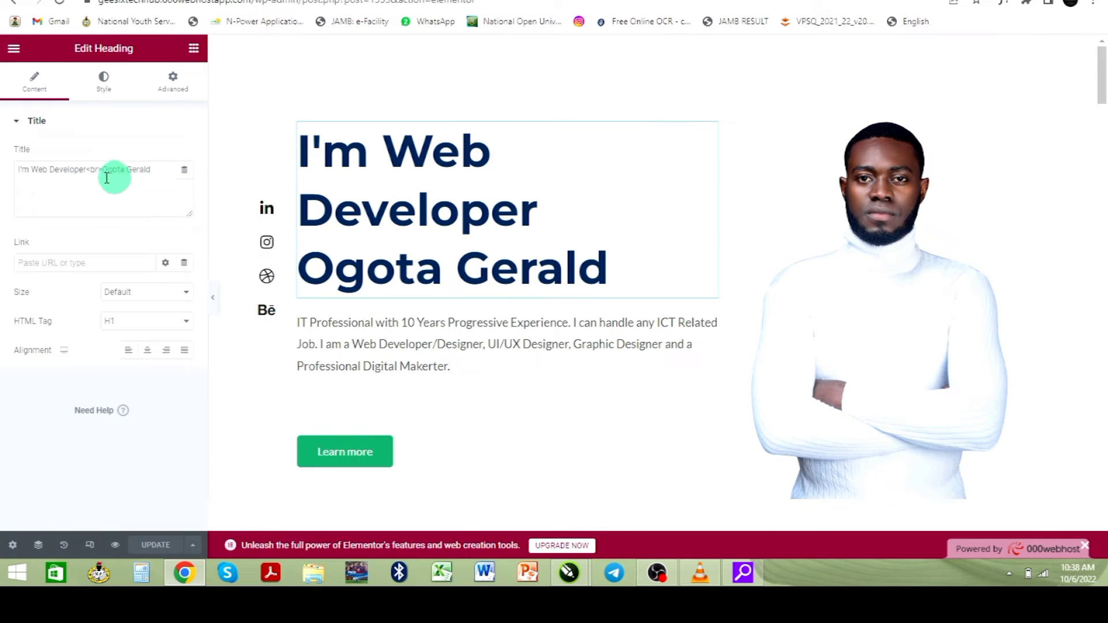
pyautogui.click(61, 175)
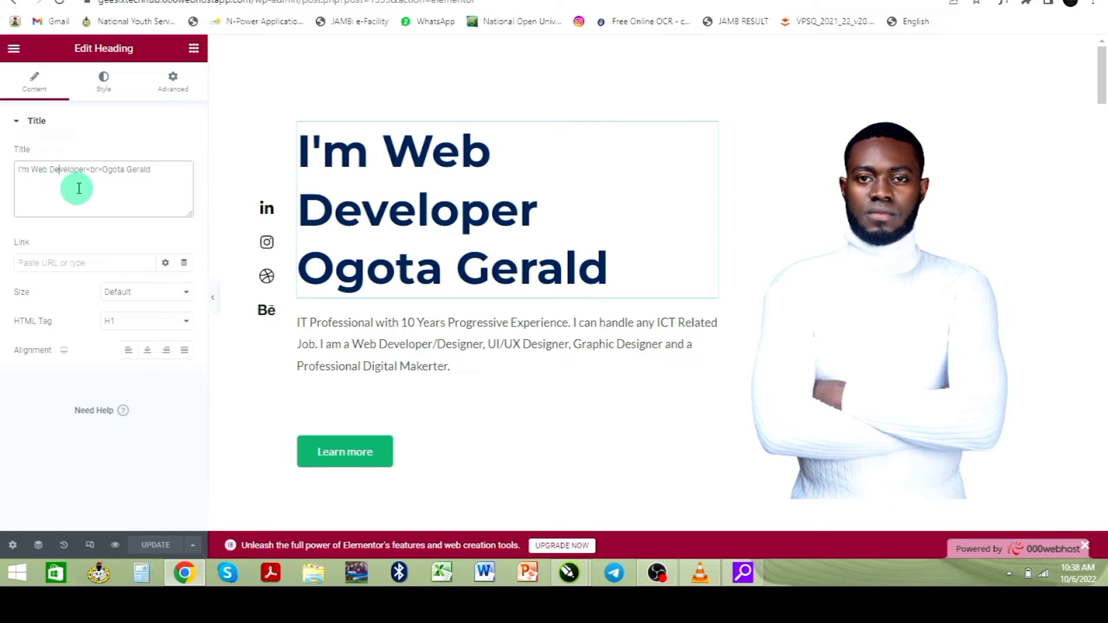
pyautogui.doubleClick(73, 175)
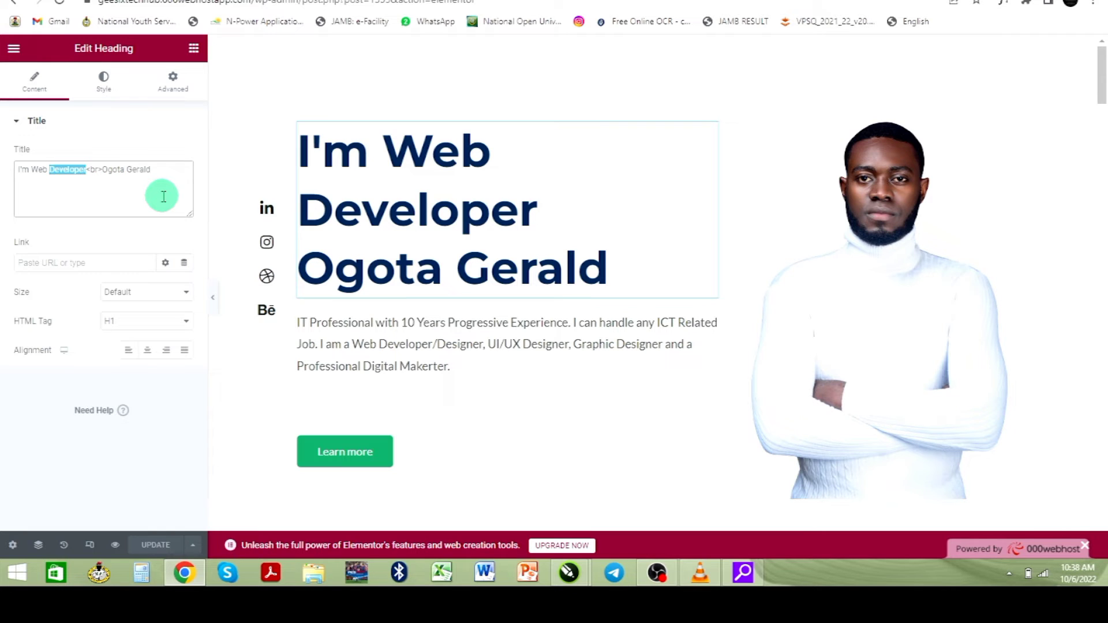
pyautogui.write('Design')
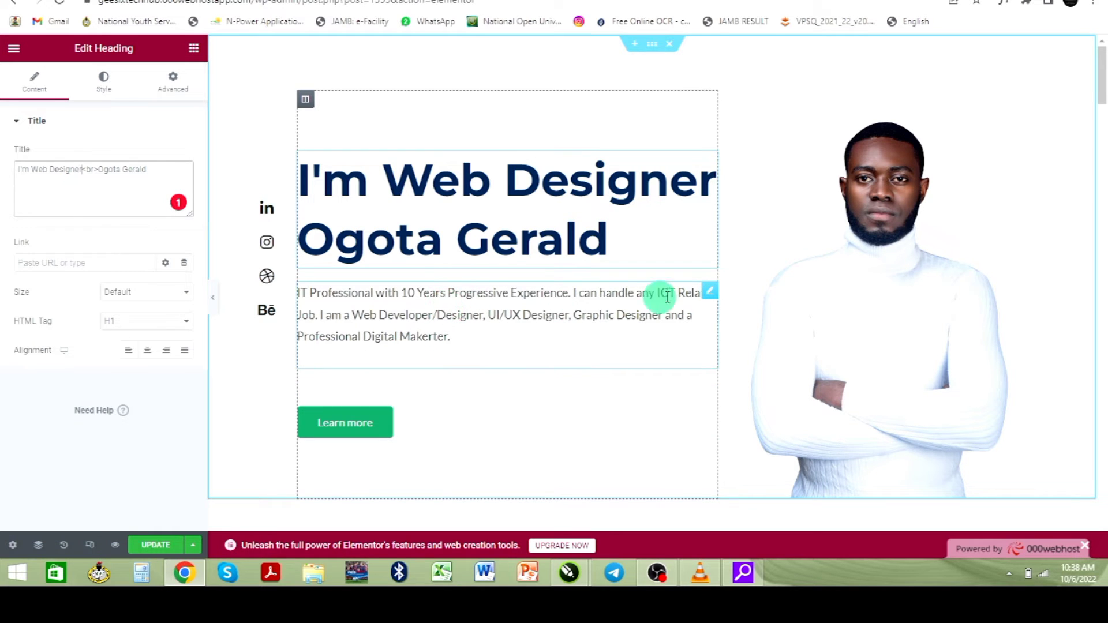
# - Append 'I can help you develop any type of mobile application.' after 'Makerter.' in the intro paragraph
pyautogui.click(709, 293)
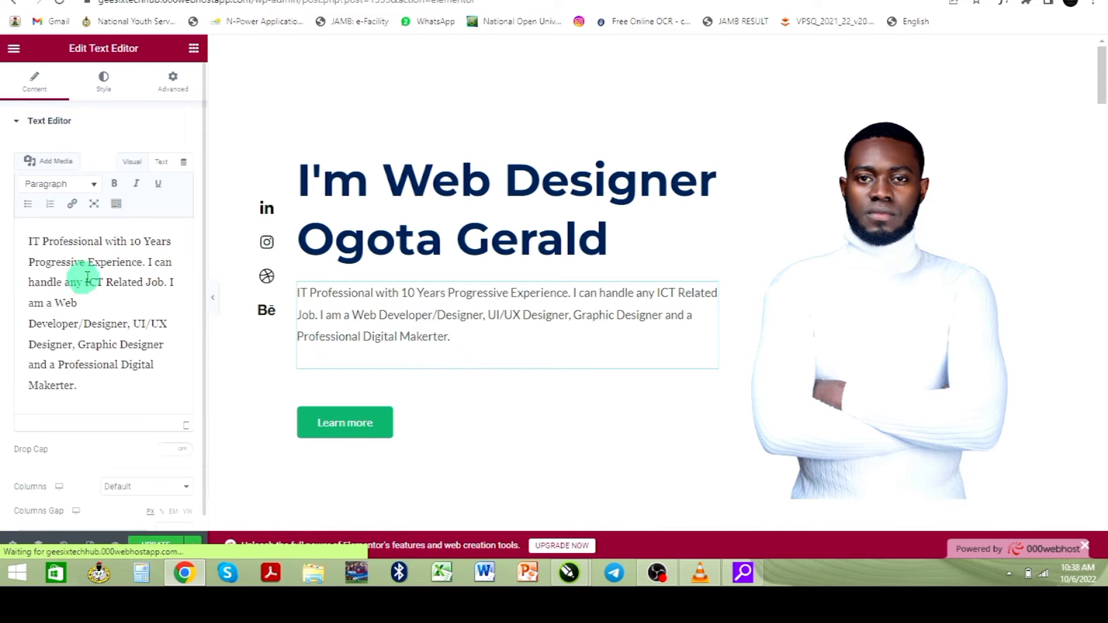
pyautogui.click(68, 323)
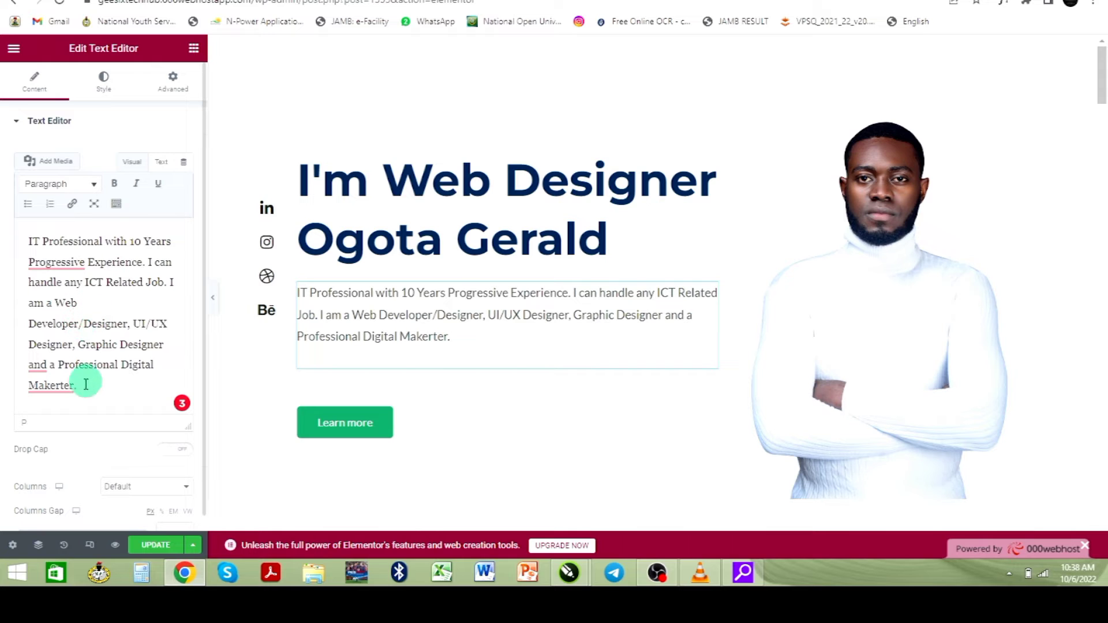
pyautogui.click(133, 397)
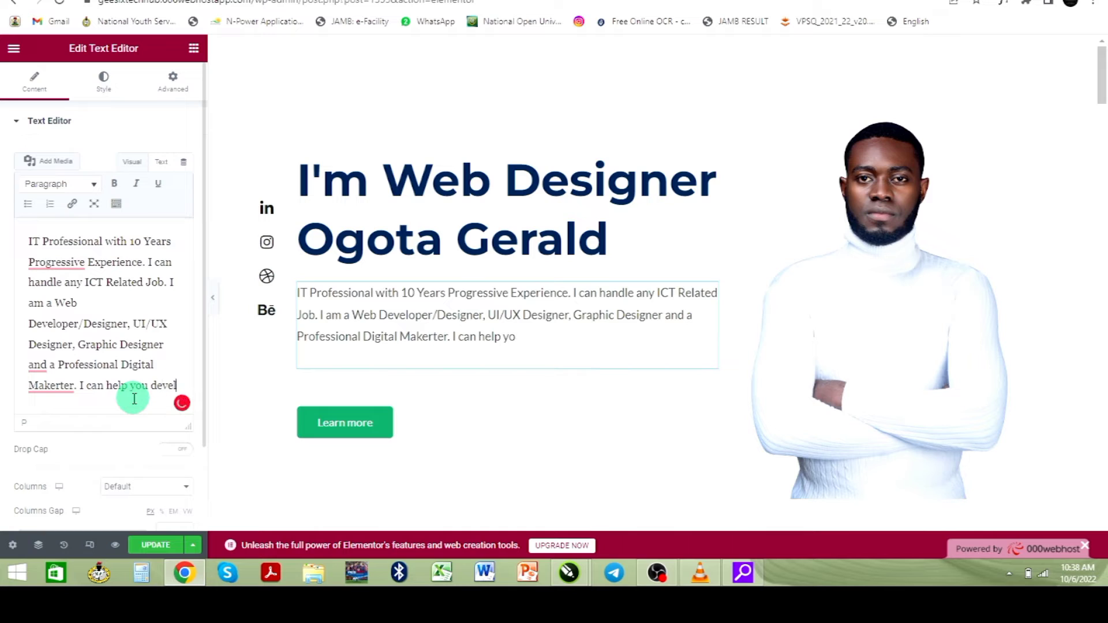
pyautogui.write('pm')
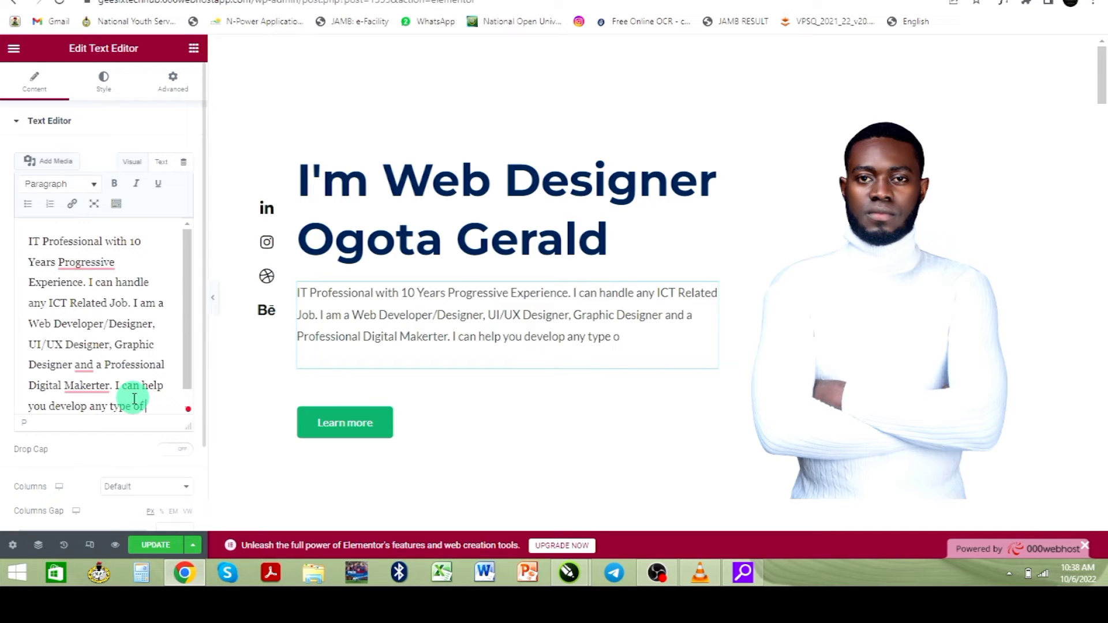
pyautogui.write('bile applica')
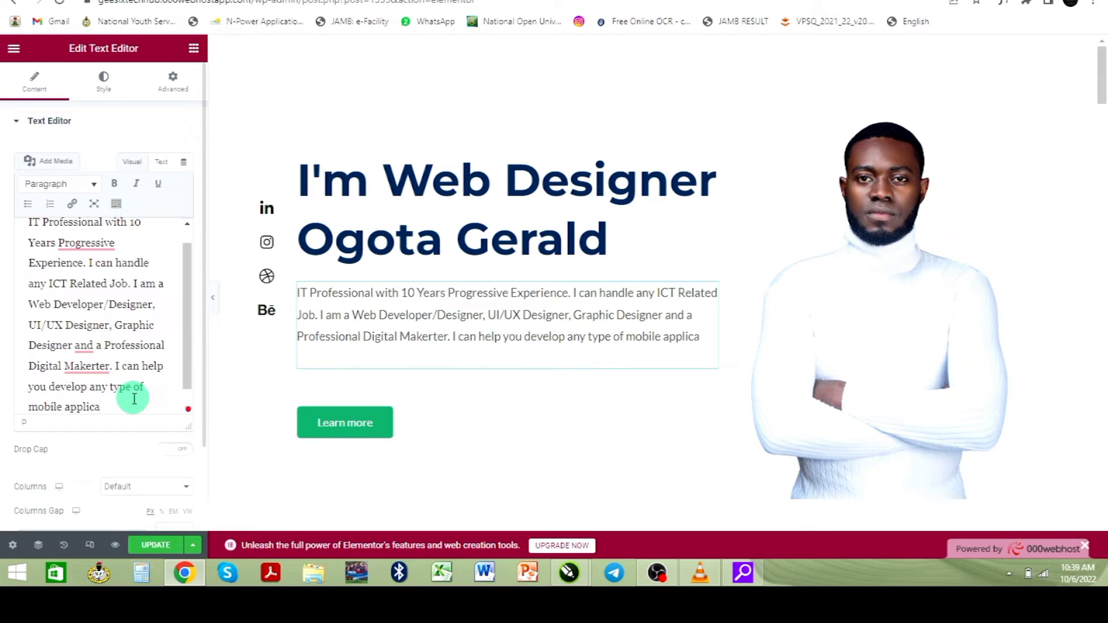
pyautogui.write('tion.')
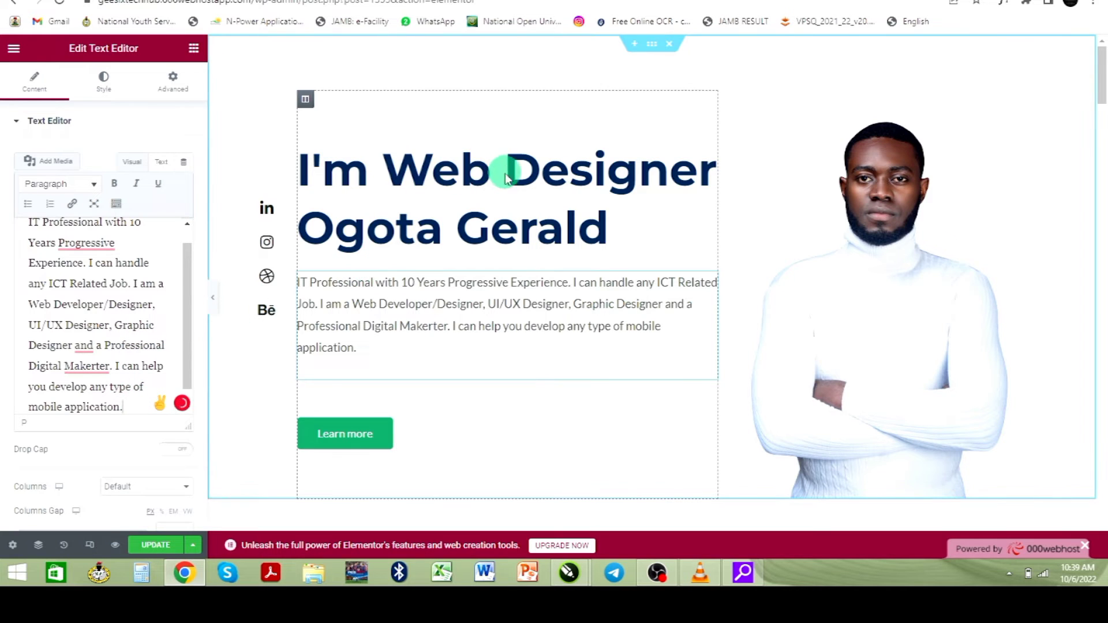
pyautogui.click(710, 149)
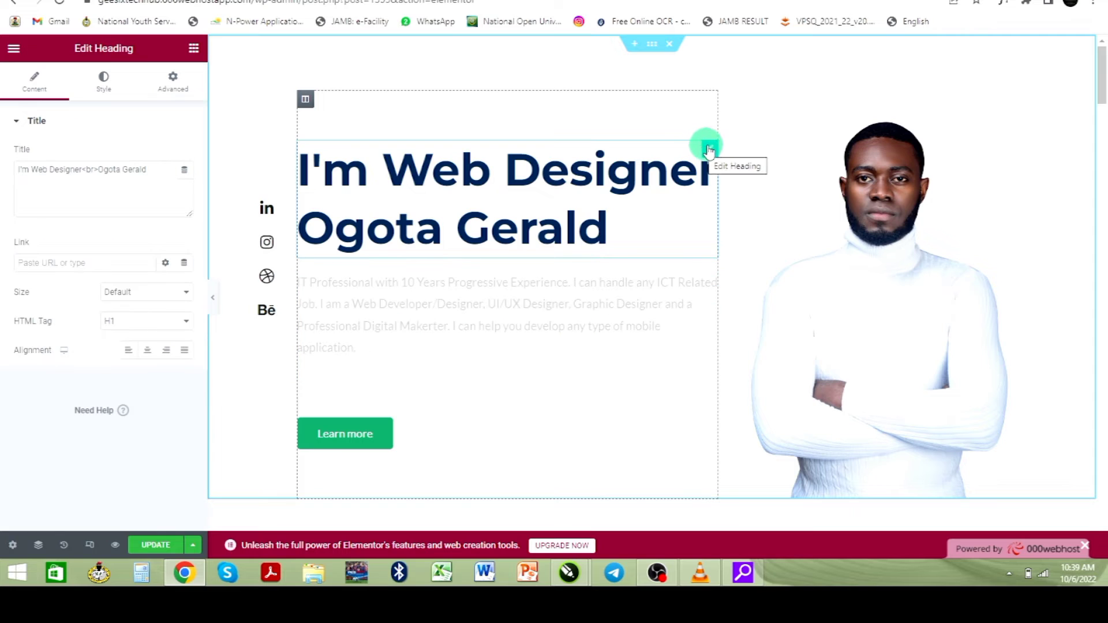
pyautogui.click(711, 148)
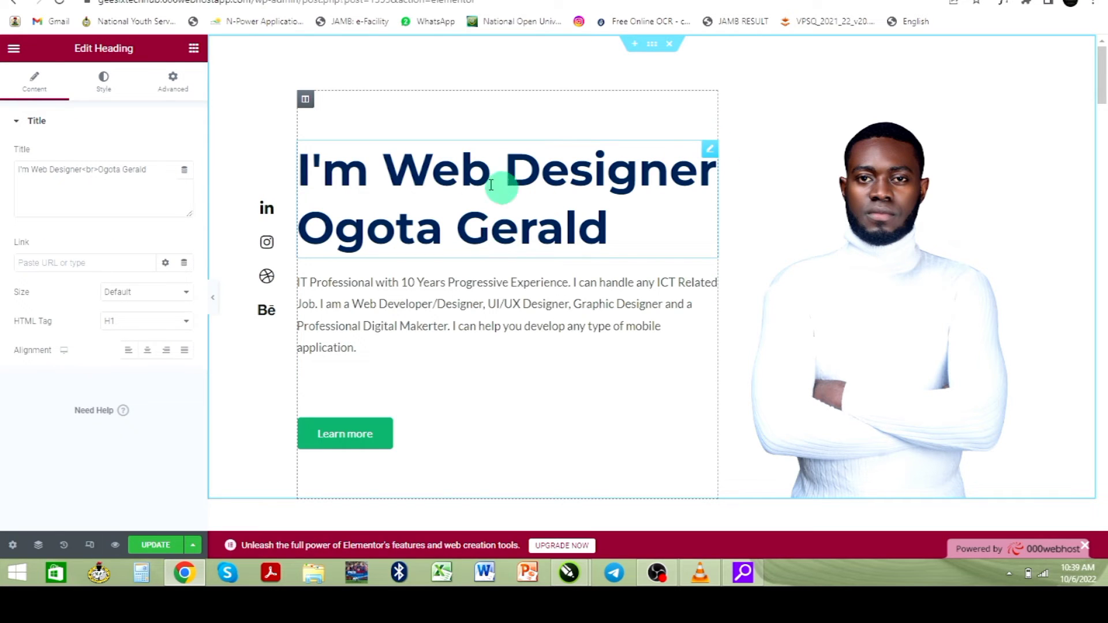
# - After trying red and blue, set the hero heading's text colour to global Theme Color 2
pyautogui.click(104, 84)
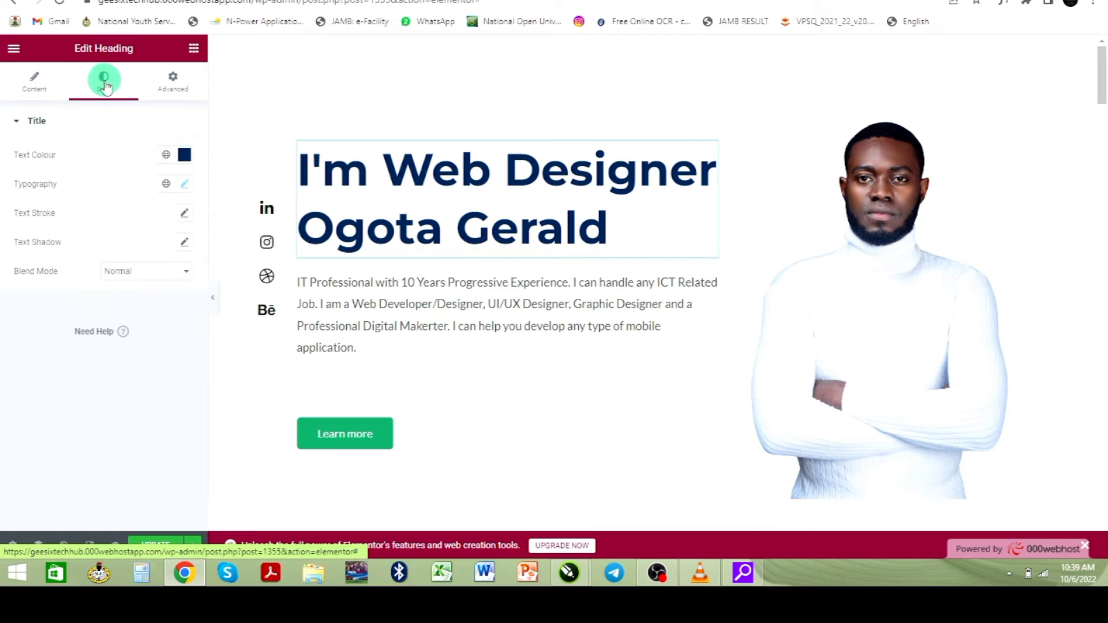
pyautogui.click(185, 155)
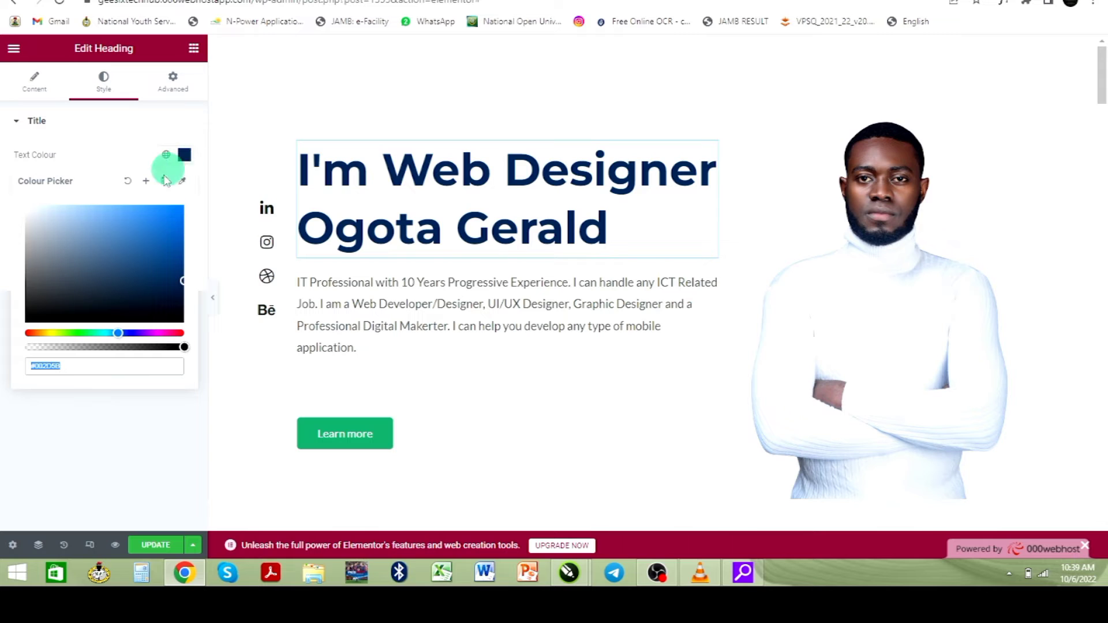
pyautogui.click(28, 334)
pyautogui.moveTo(174, 223); pyautogui.dragTo(205, 197)
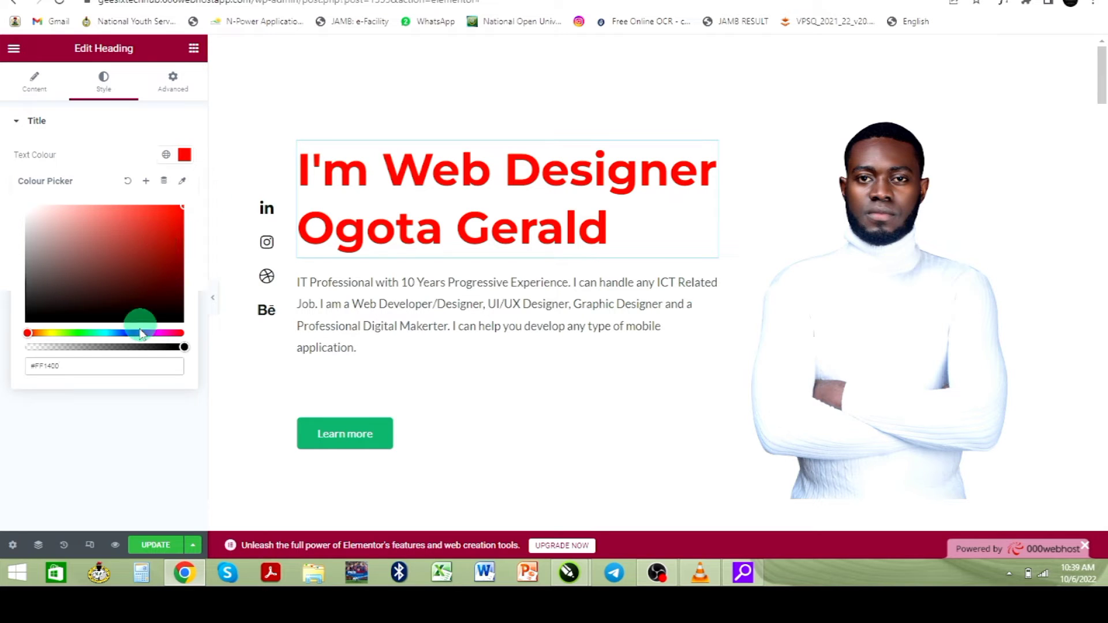
pyautogui.moveTo(79, 332); pyautogui.dragTo(180, 336)
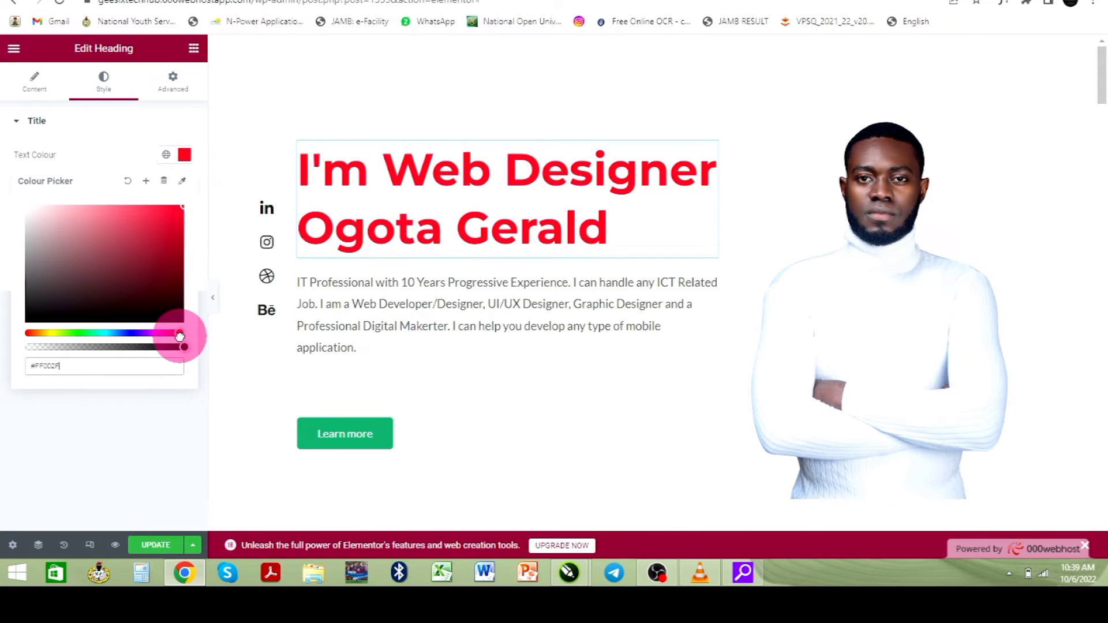
pyautogui.click(133, 333)
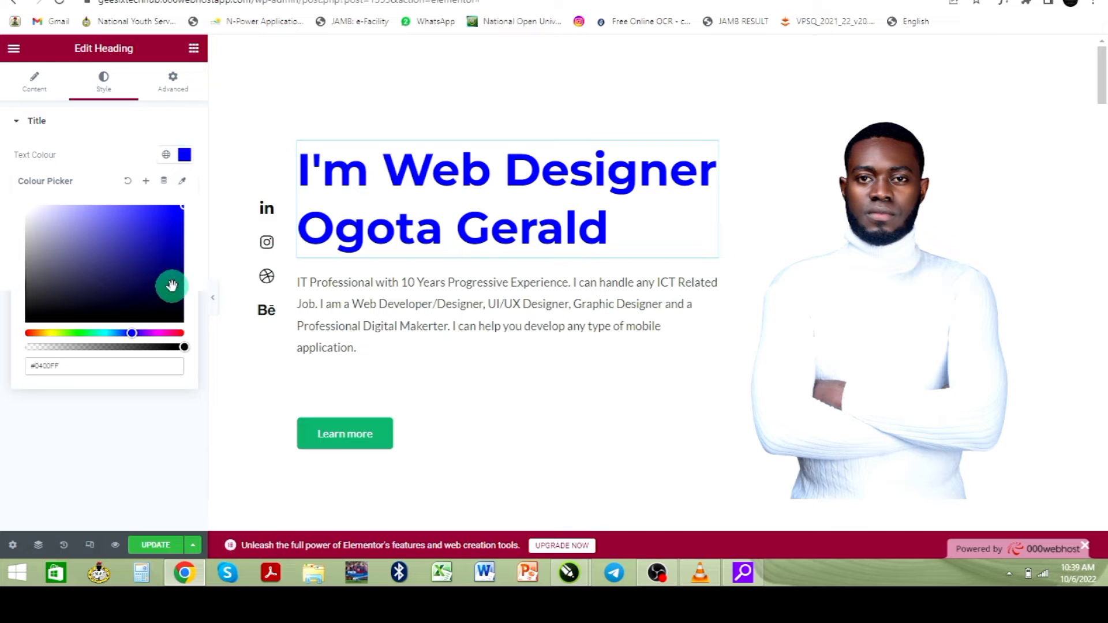
pyautogui.click(166, 155)
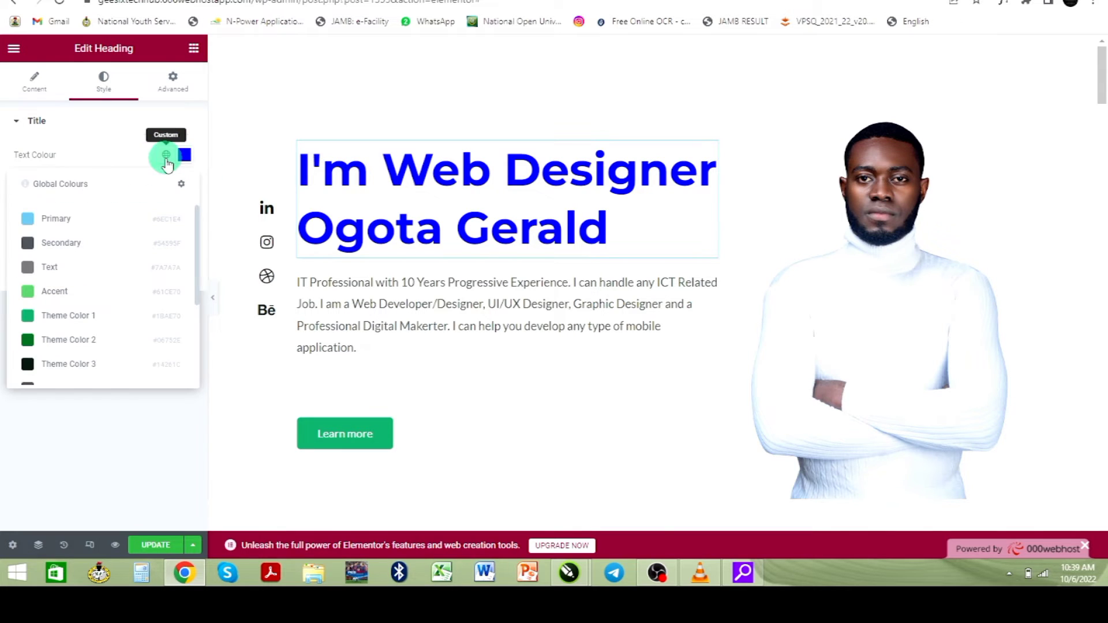
pyautogui.click(26, 338)
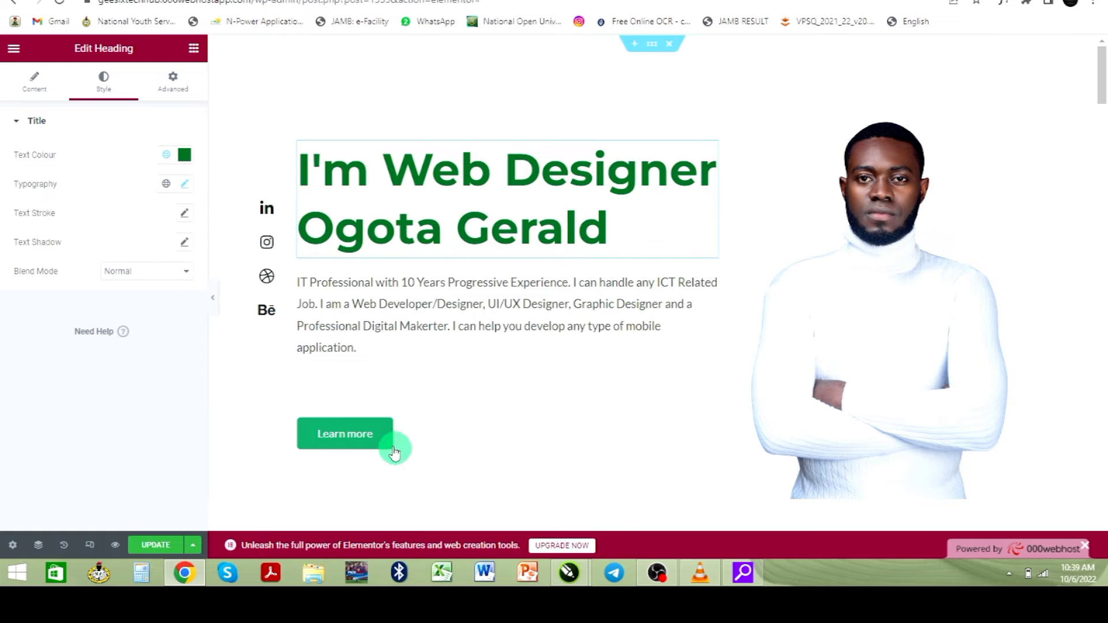
pyautogui.click(36, 81)
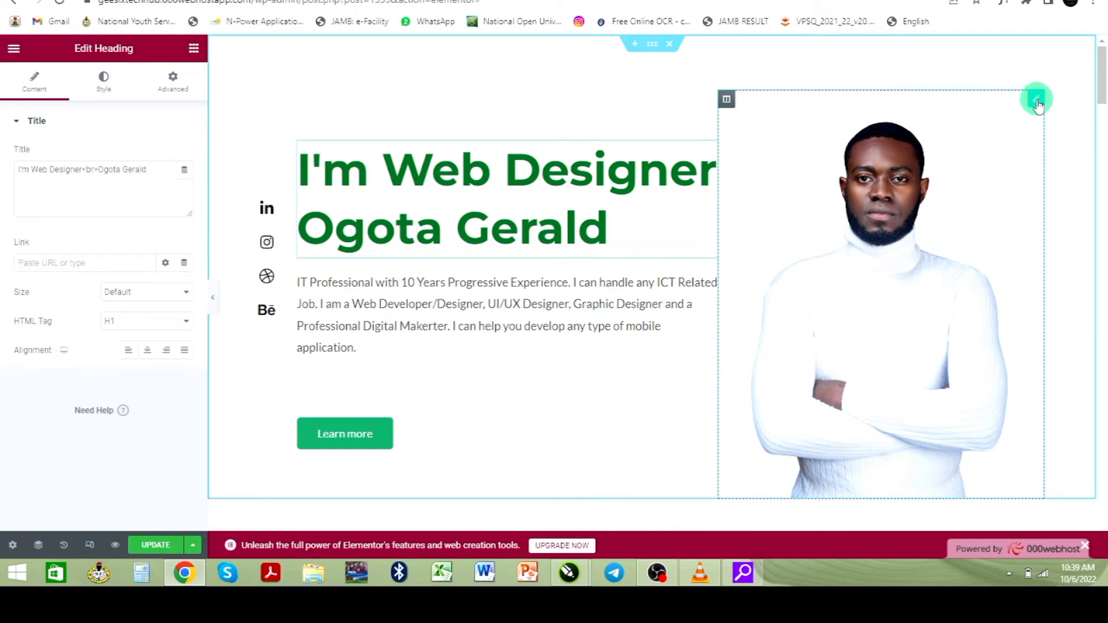
# - Try the woman portrait as the hero image, then restore DSC_4807-removebg-preview.png
pyautogui.click(1036, 101)
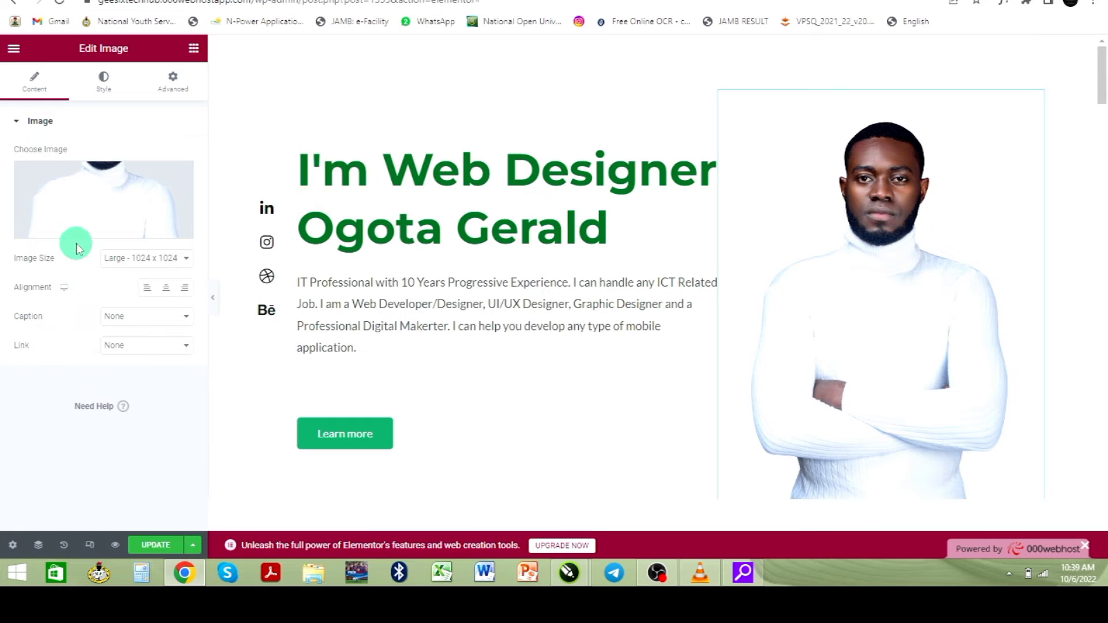
pyautogui.moveTo(92, 224)
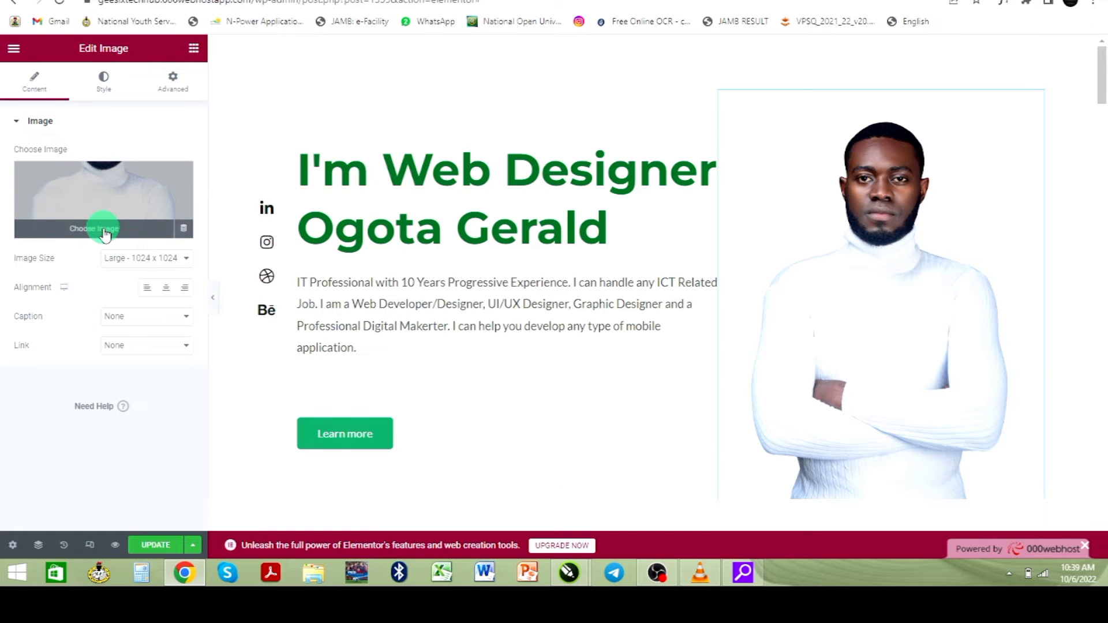
pyautogui.click(105, 233)
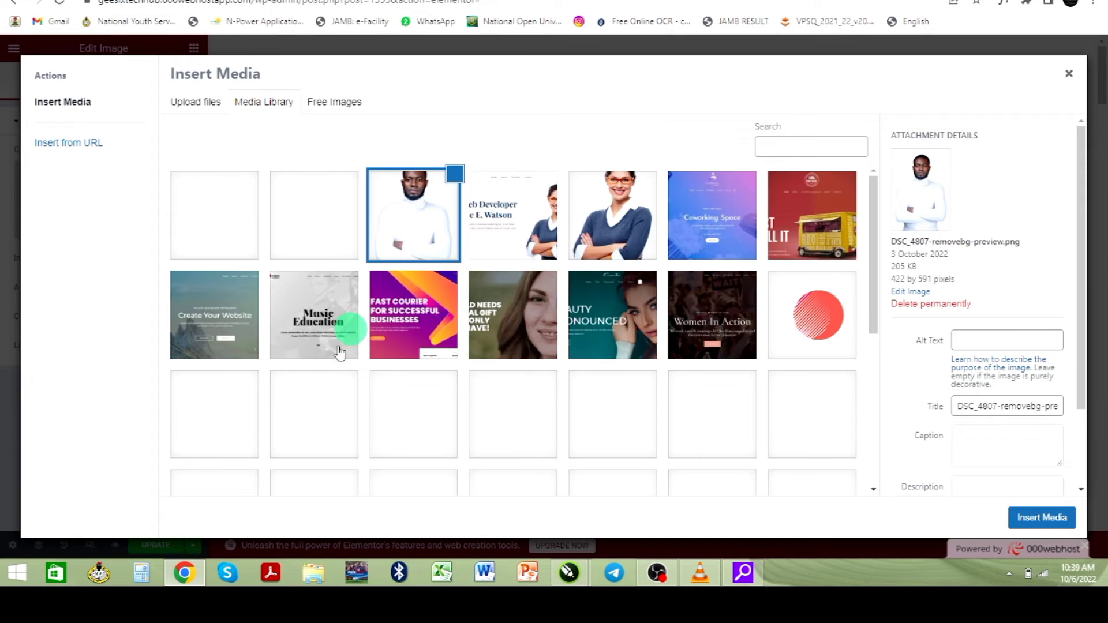
pyautogui.click(626, 238)
pyautogui.click(1036, 521)
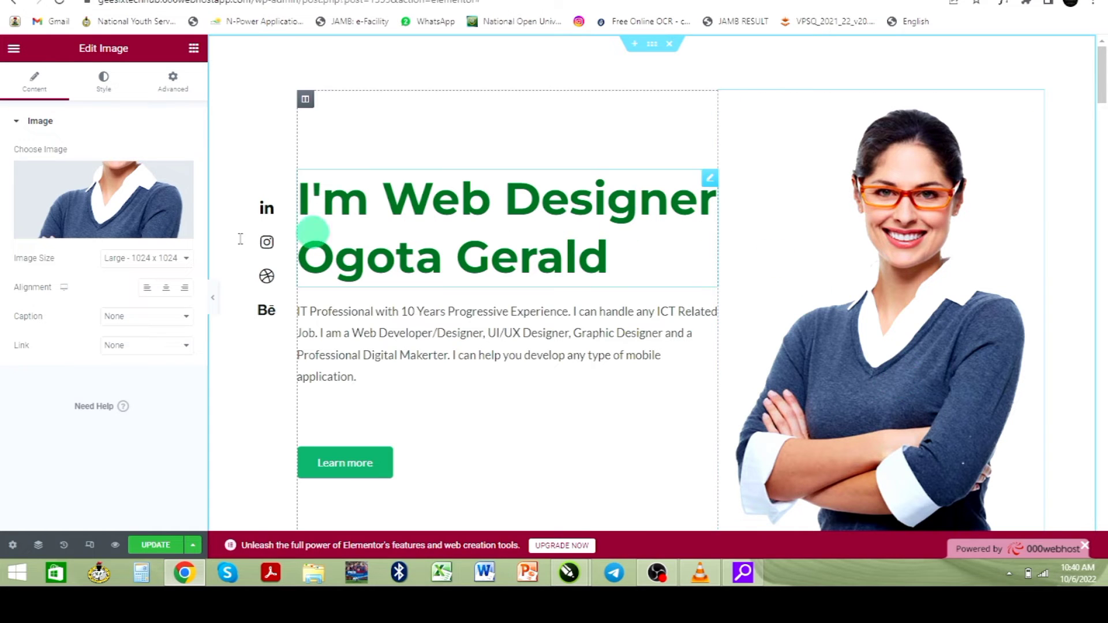
pyautogui.click(108, 237)
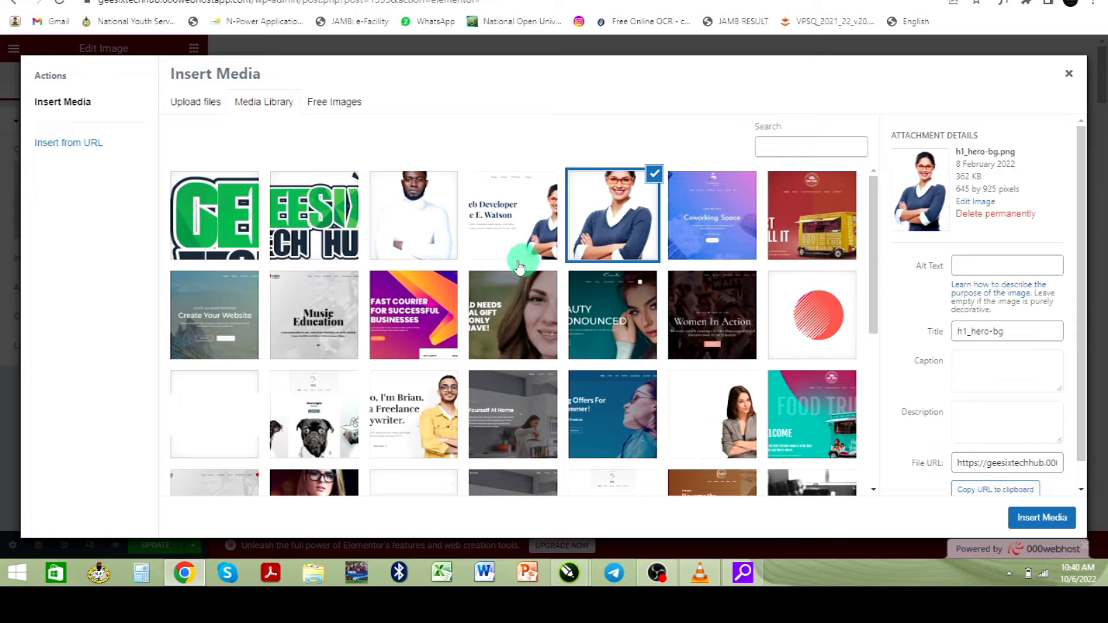
pyautogui.click(402, 231)
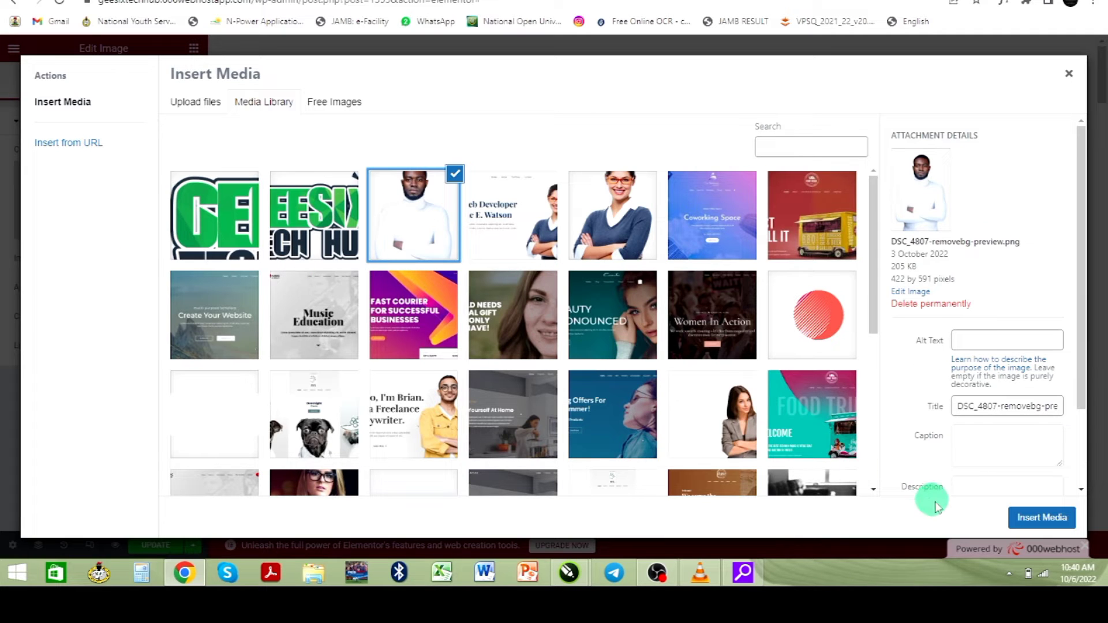
pyautogui.click(1033, 519)
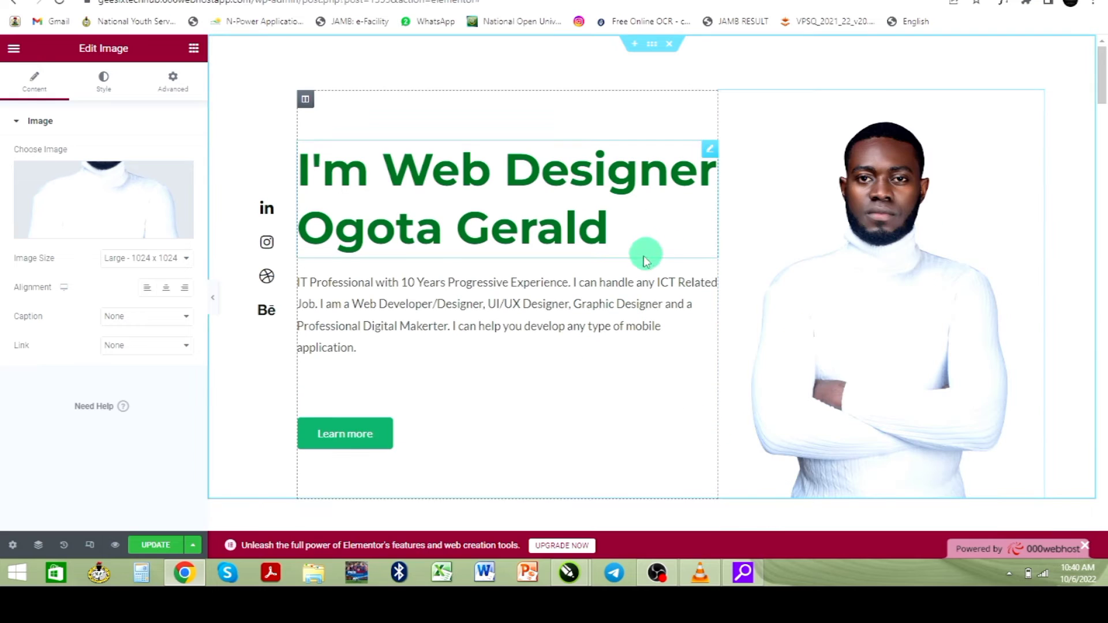
pyautogui.scroll(-2, 554, 288)
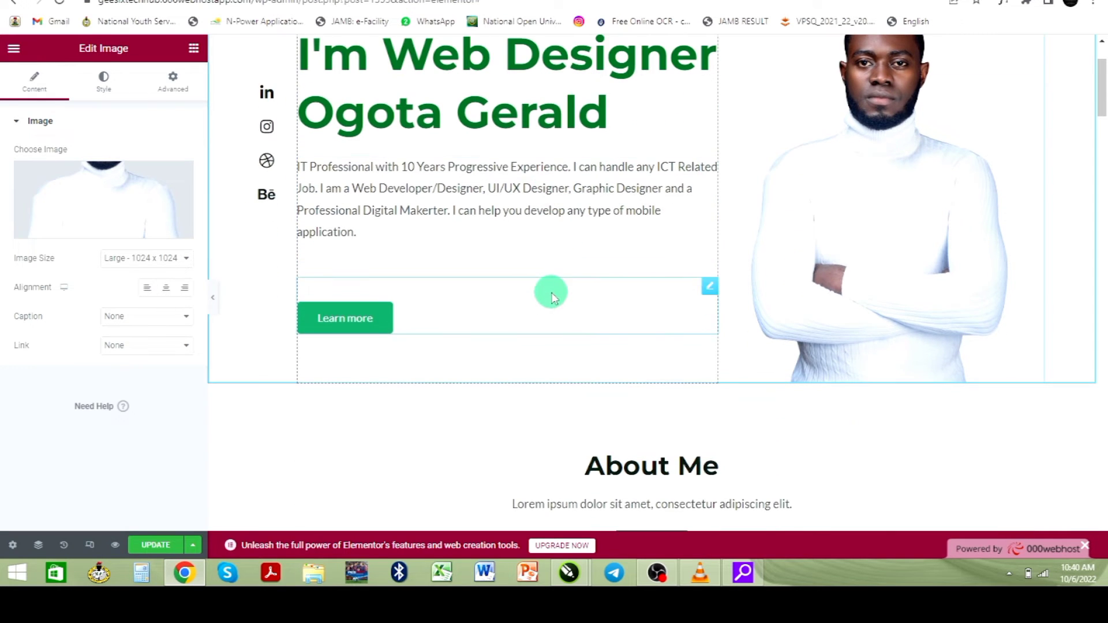
# - Relabel the hero's Learn more button as 'Register Now'
pyautogui.click(343, 323)
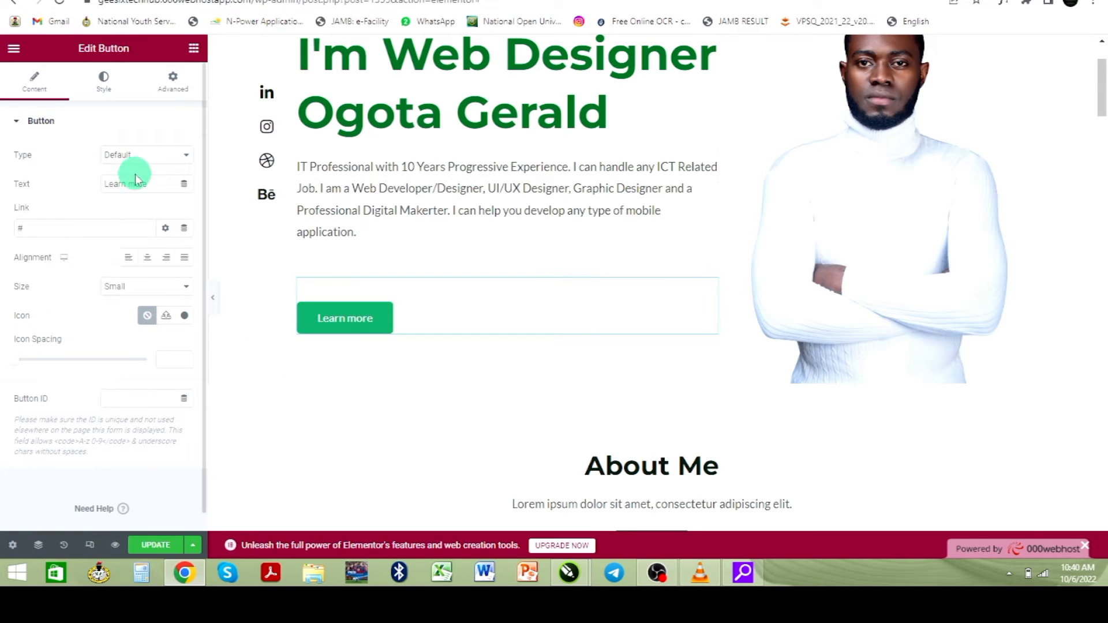
pyautogui.moveTo(153, 186); pyautogui.dragTo(97, 199)
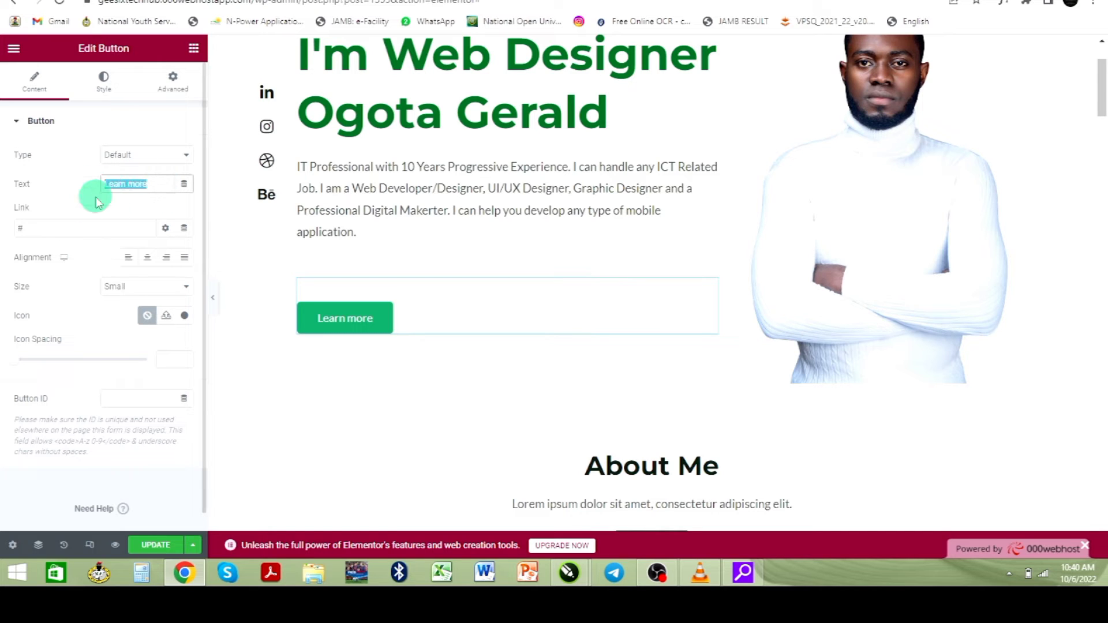
pyautogui.write('Register Now')
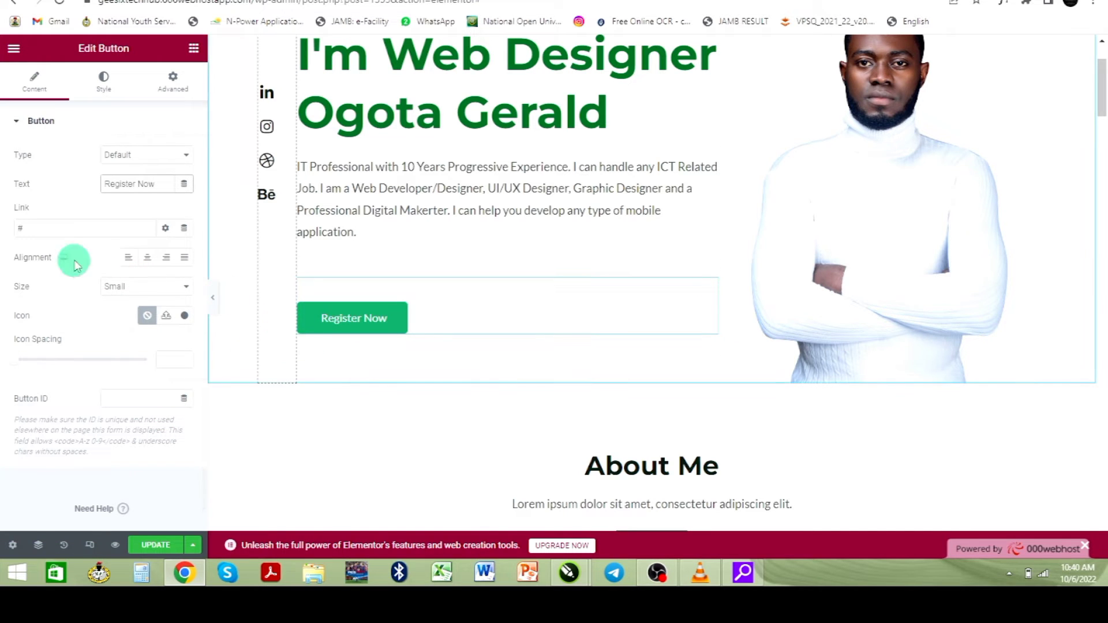
pyautogui.click(35, 228)
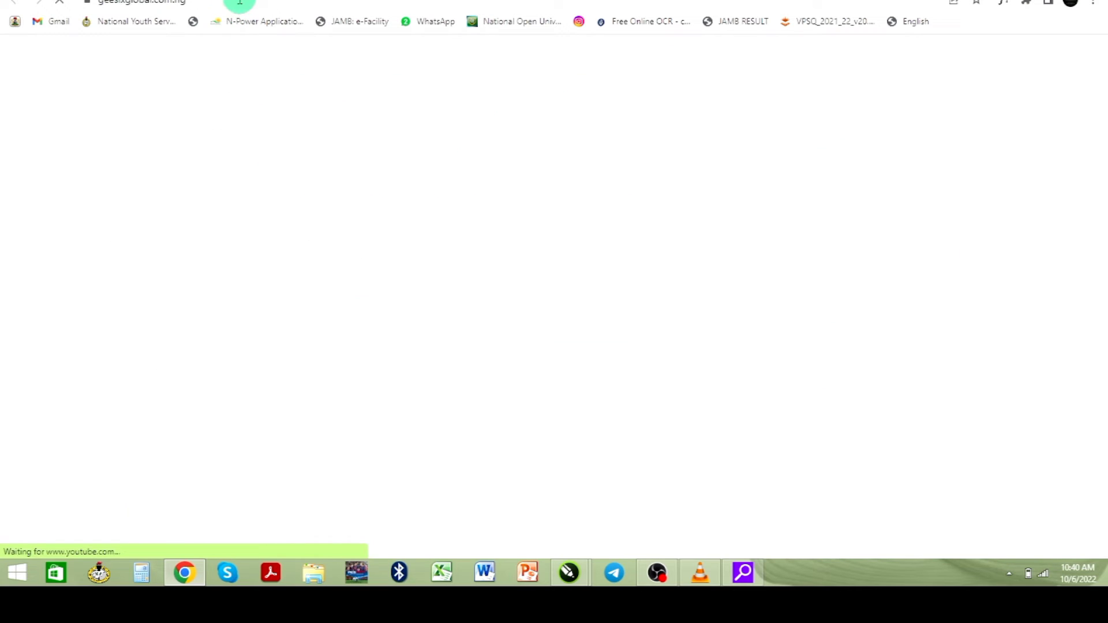
pyautogui.click(236, 5)
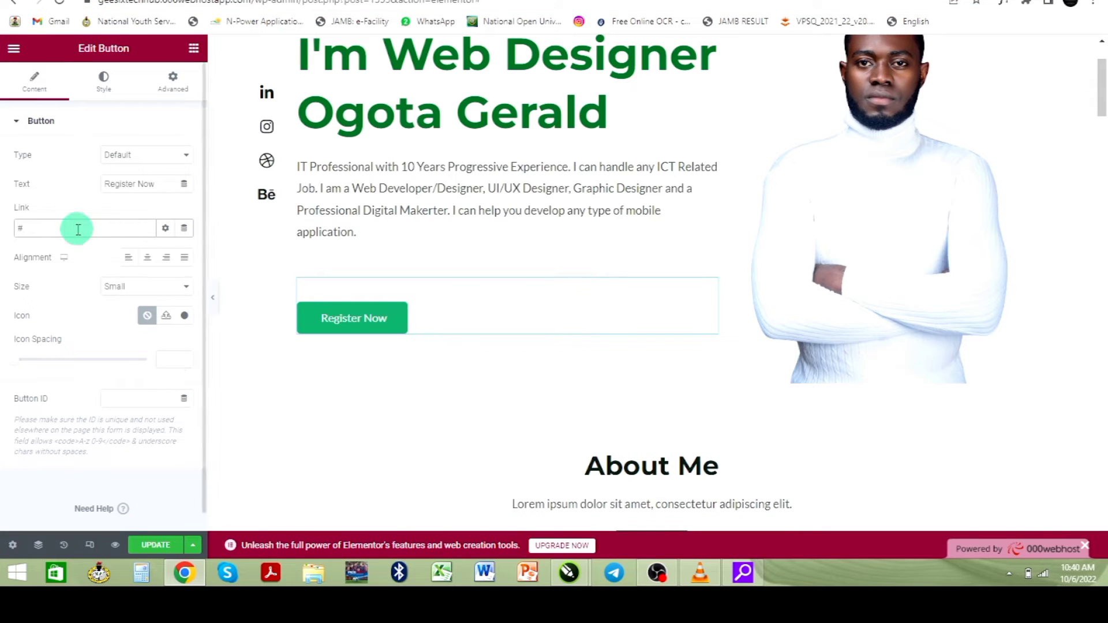
pyautogui.click(22, 228)
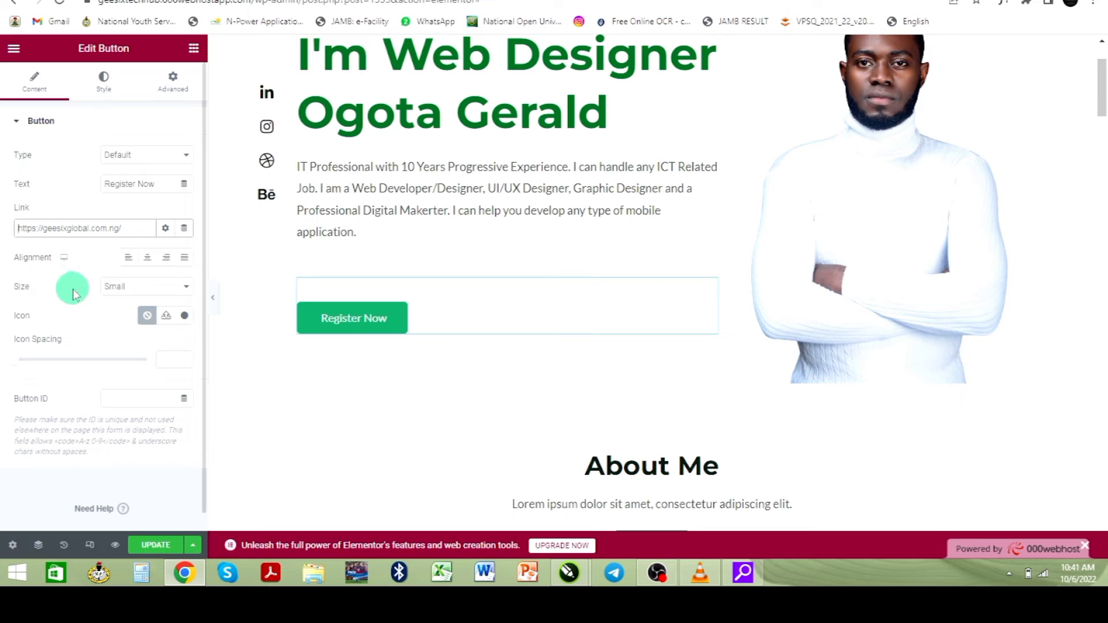
pyautogui.click(157, 547)
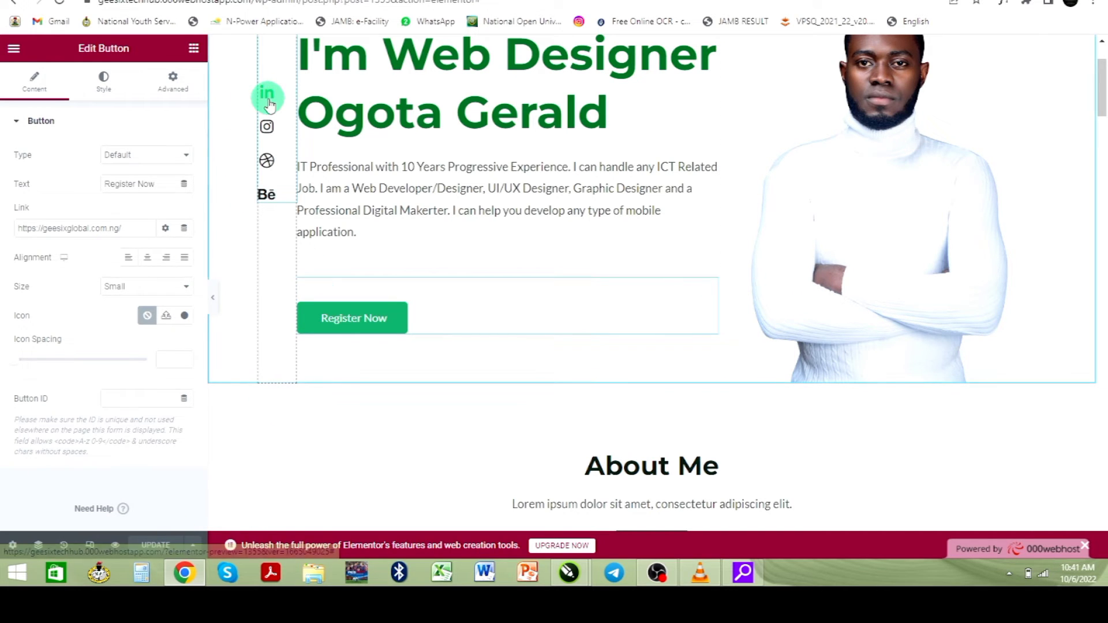
# - Add a new item to the hero's social Icon List and clear its placeholder label
pyautogui.click(267, 126)
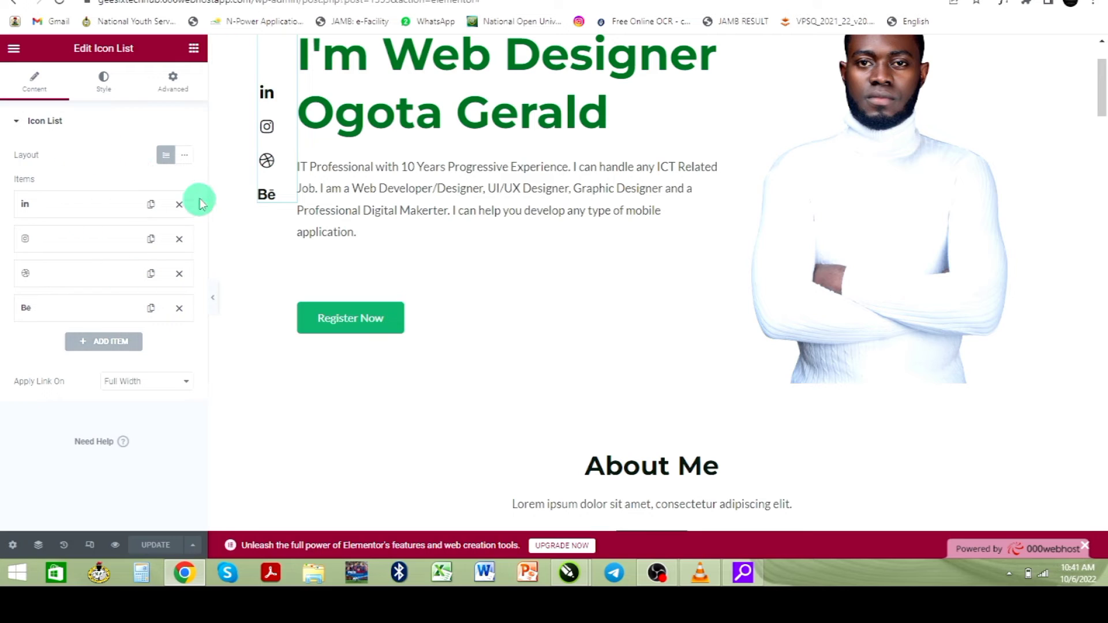
pyautogui.click(104, 343)
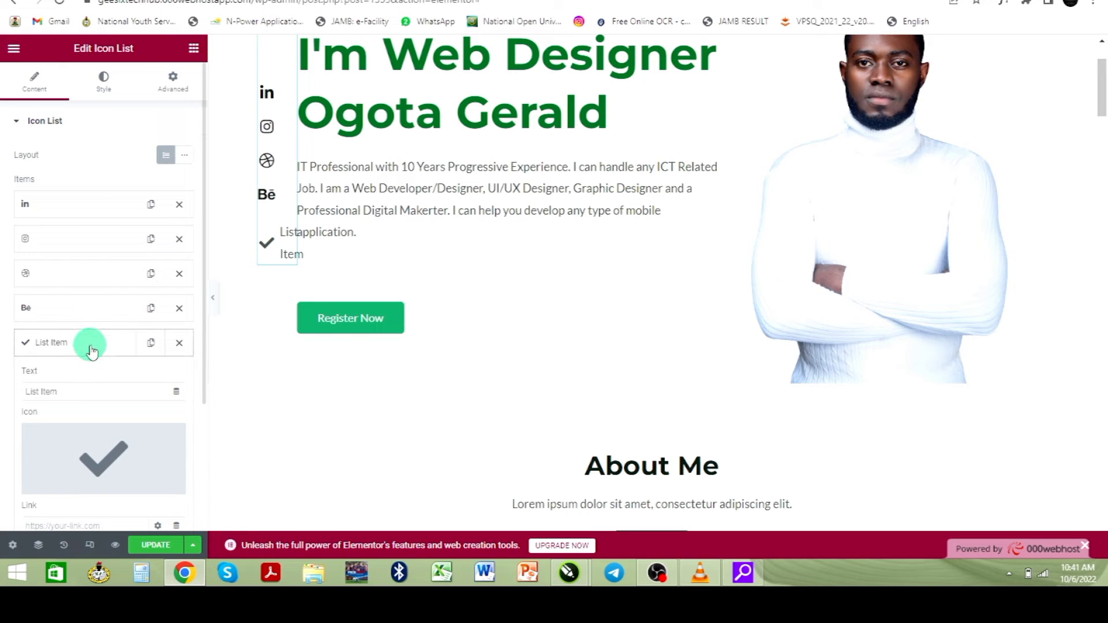
pyautogui.click(87, 391)
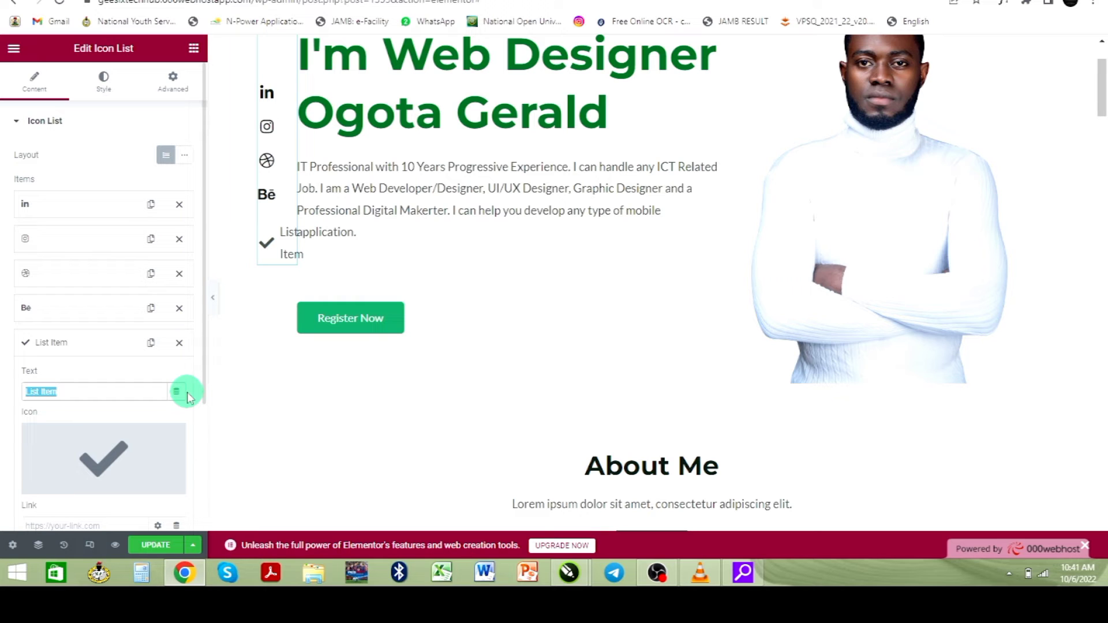
# - Give the new item the Twitter icon, found by searching 'twit' in the Icon Library
pyautogui.click(63, 365)
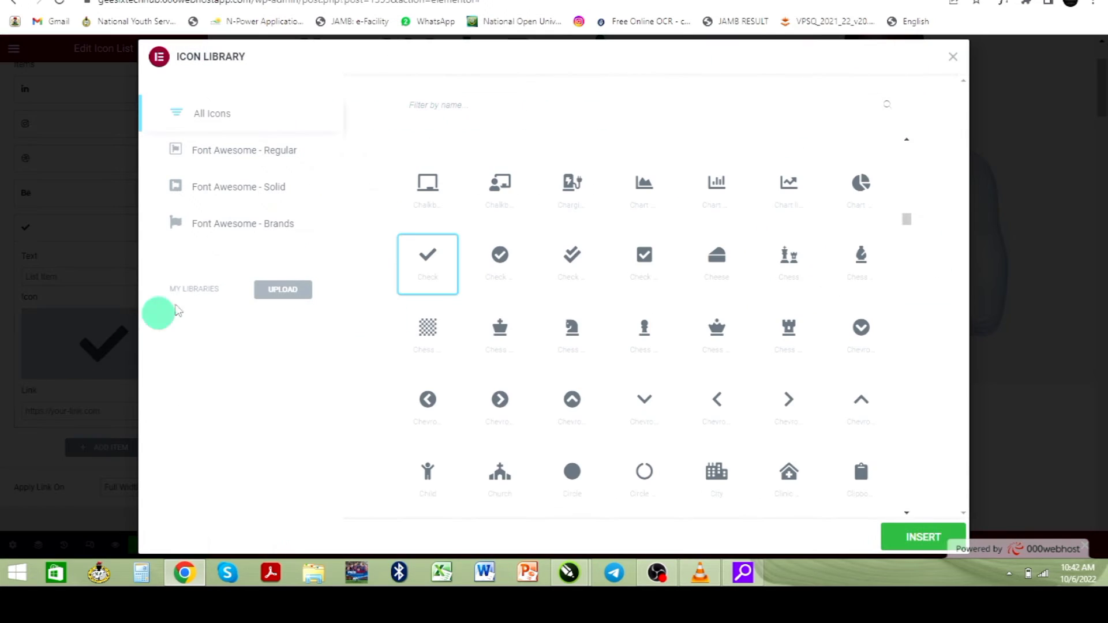
pyautogui.click(486, 104)
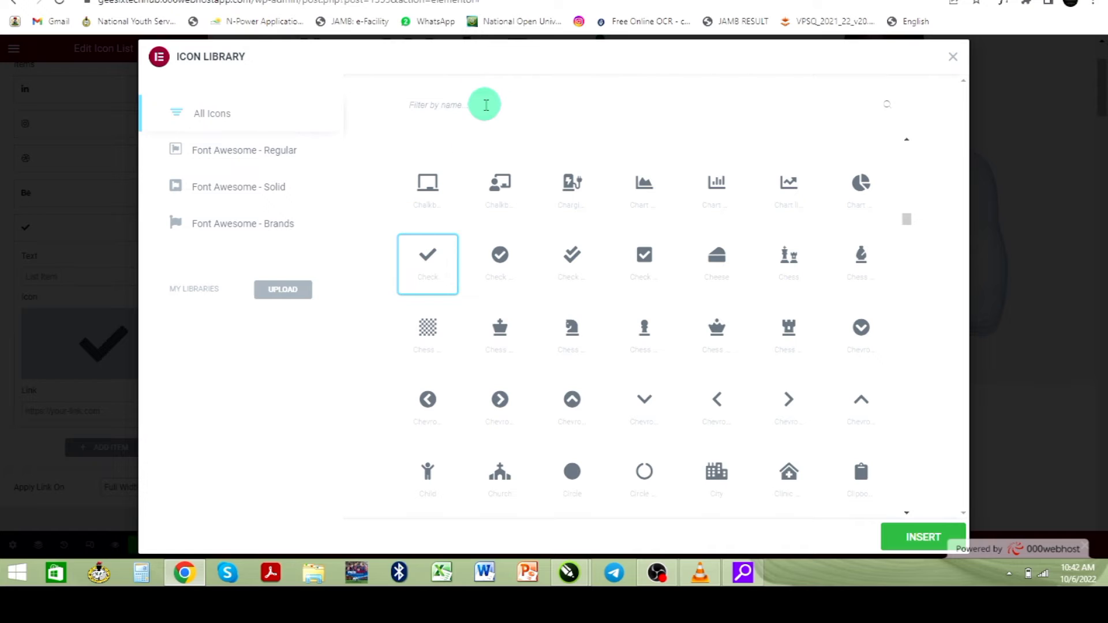
pyautogui.write('twit')
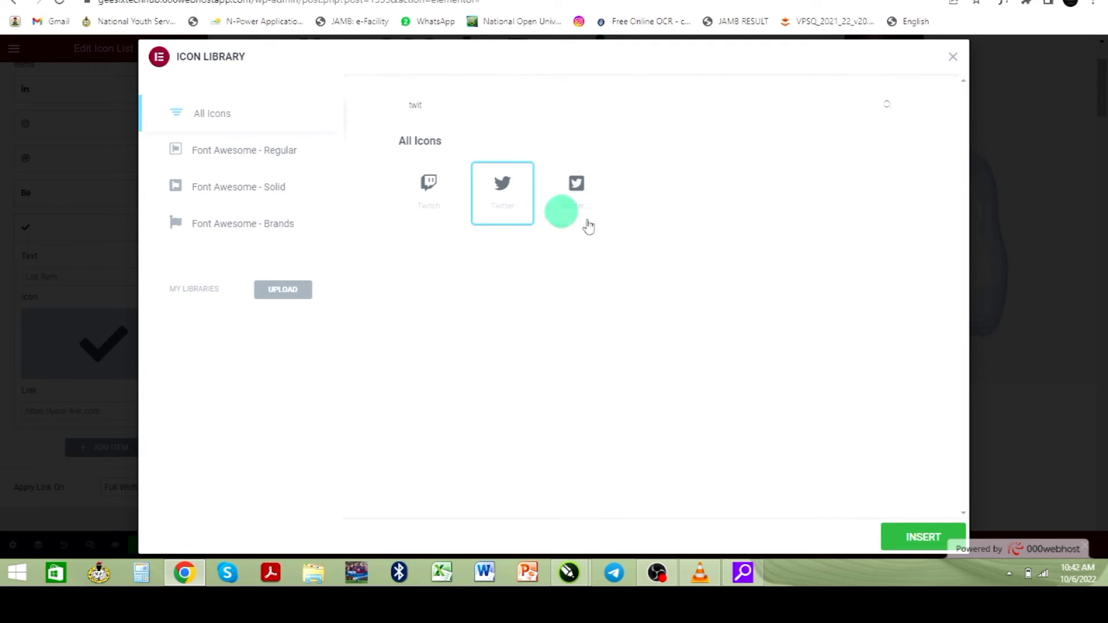
pyautogui.click(908, 542)
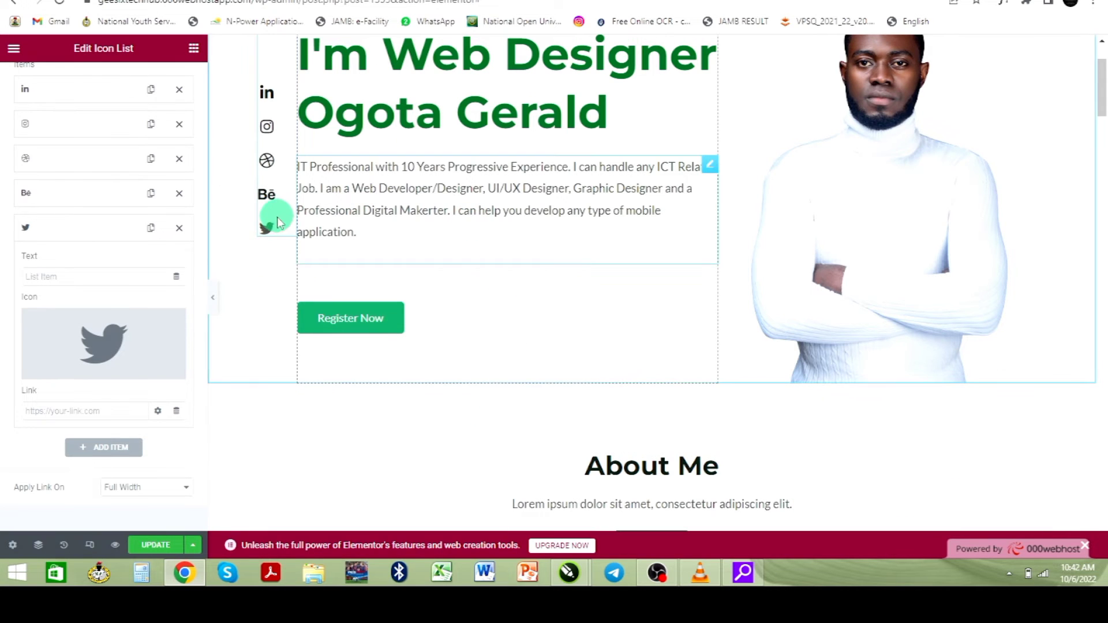
pyautogui.moveTo(145, 357)
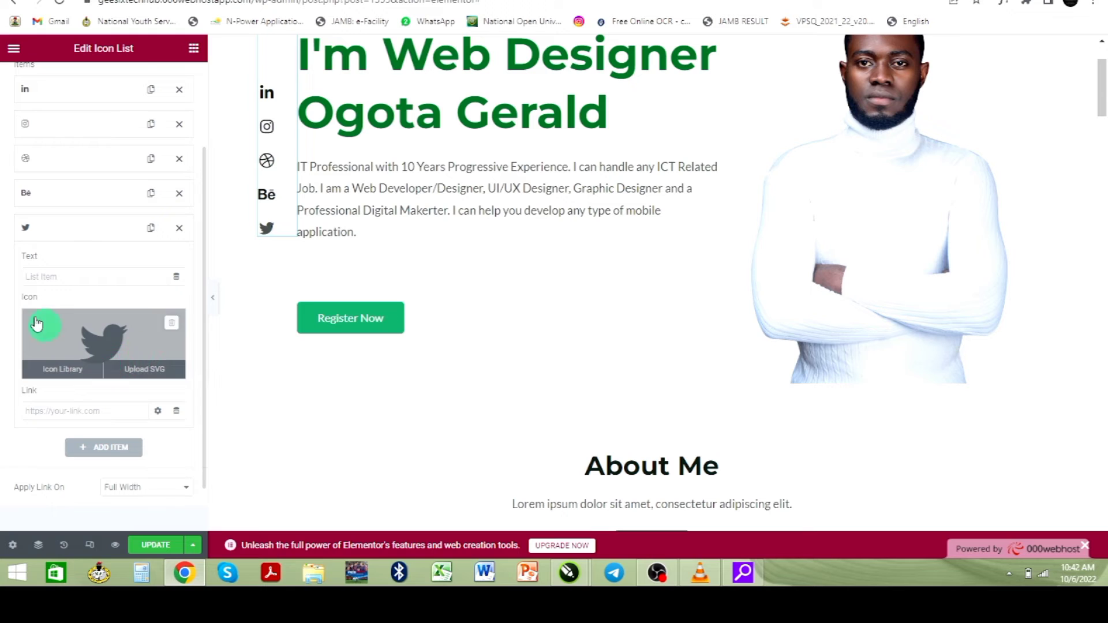
pyautogui.scroll(-1, 36, 323)
pyautogui.click(84, 356)
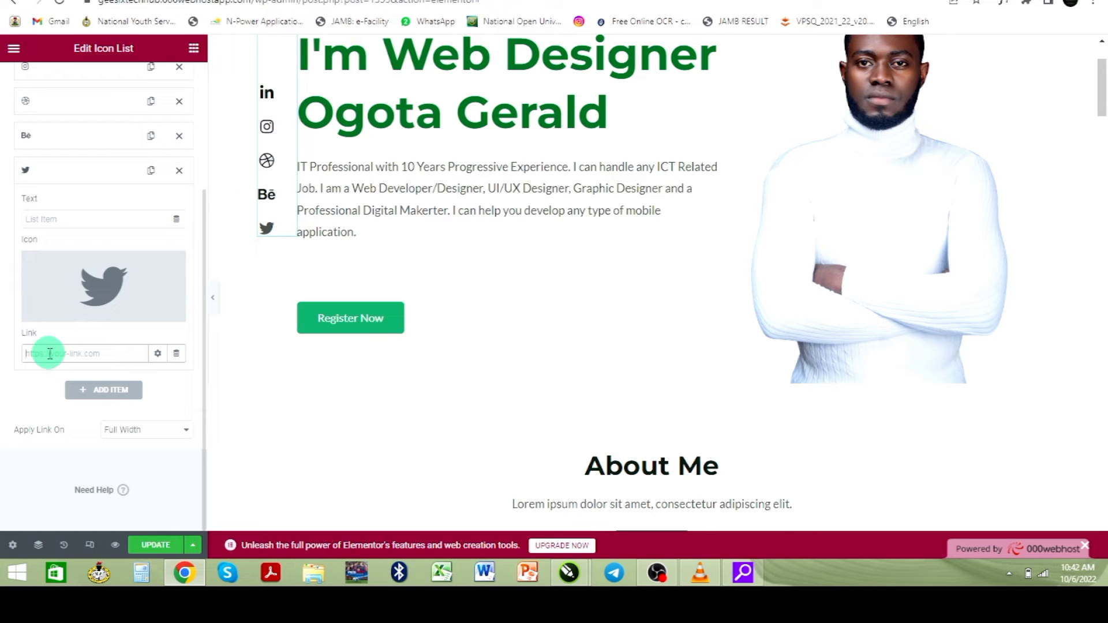
pyautogui.click(81, 176)
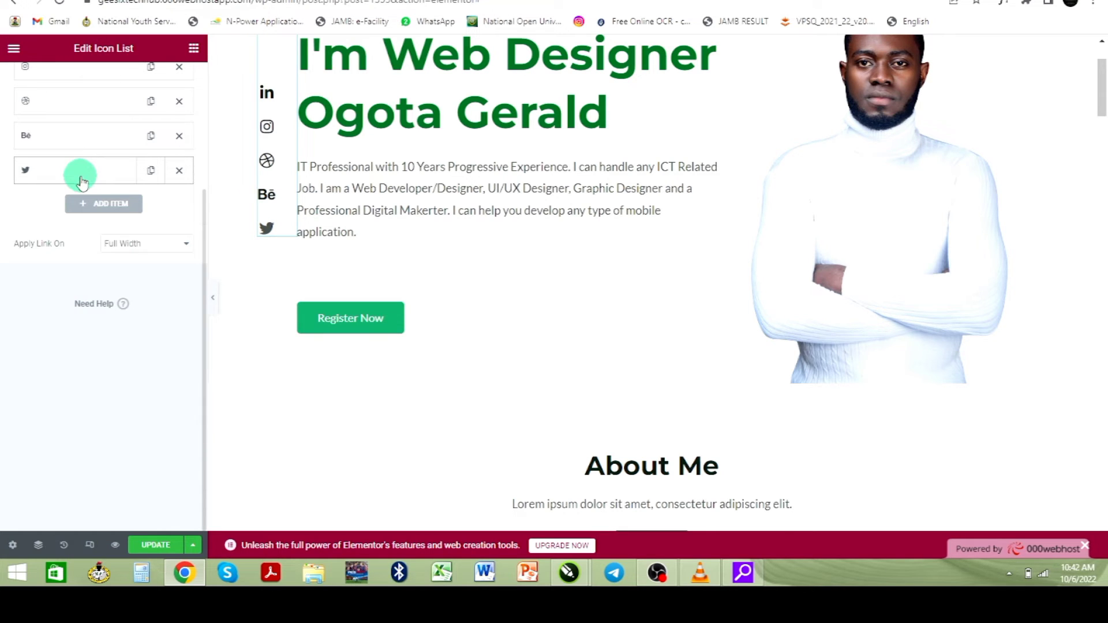
pyautogui.click(75, 141)
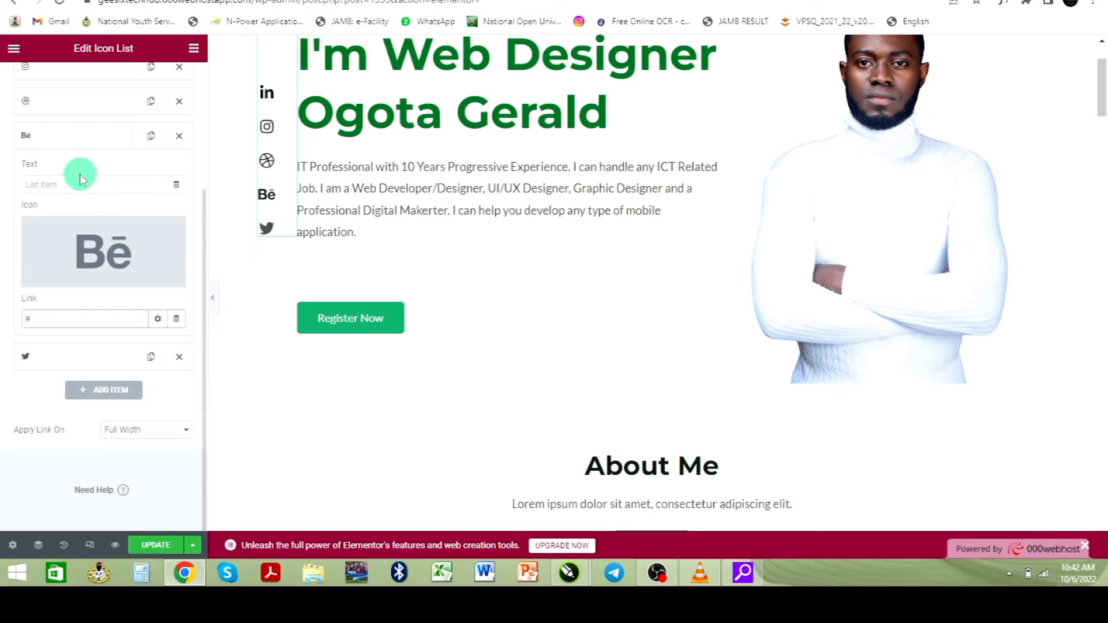
pyautogui.click(73, 142)
pyautogui.scroll(2, 67, 165)
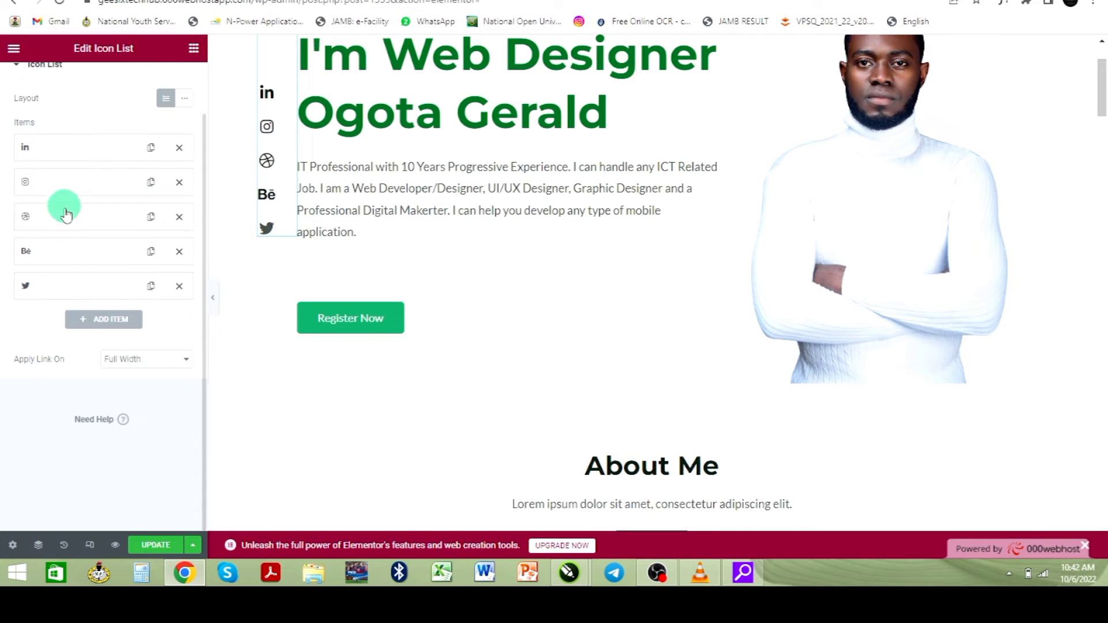
pyautogui.click(54, 228)
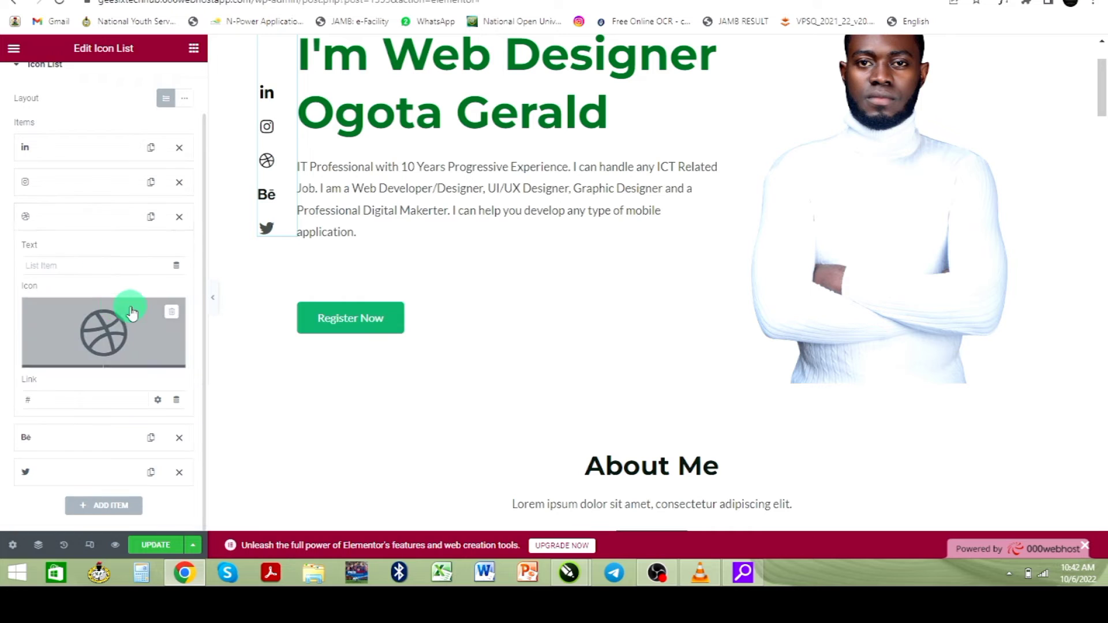
pyautogui.click(54, 219)
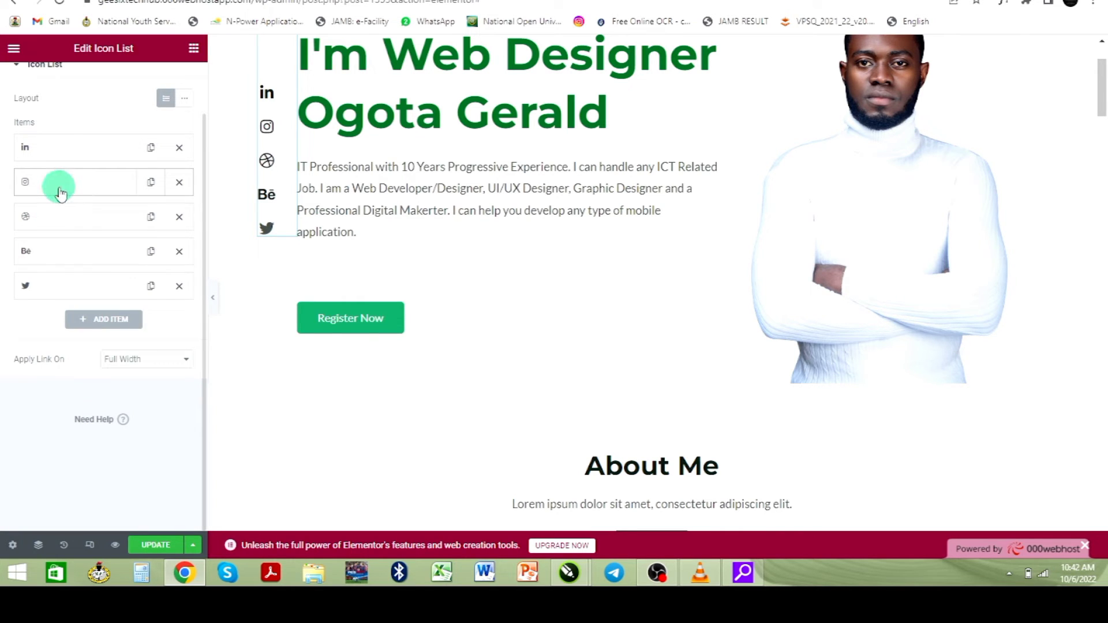
pyautogui.click(59, 190)
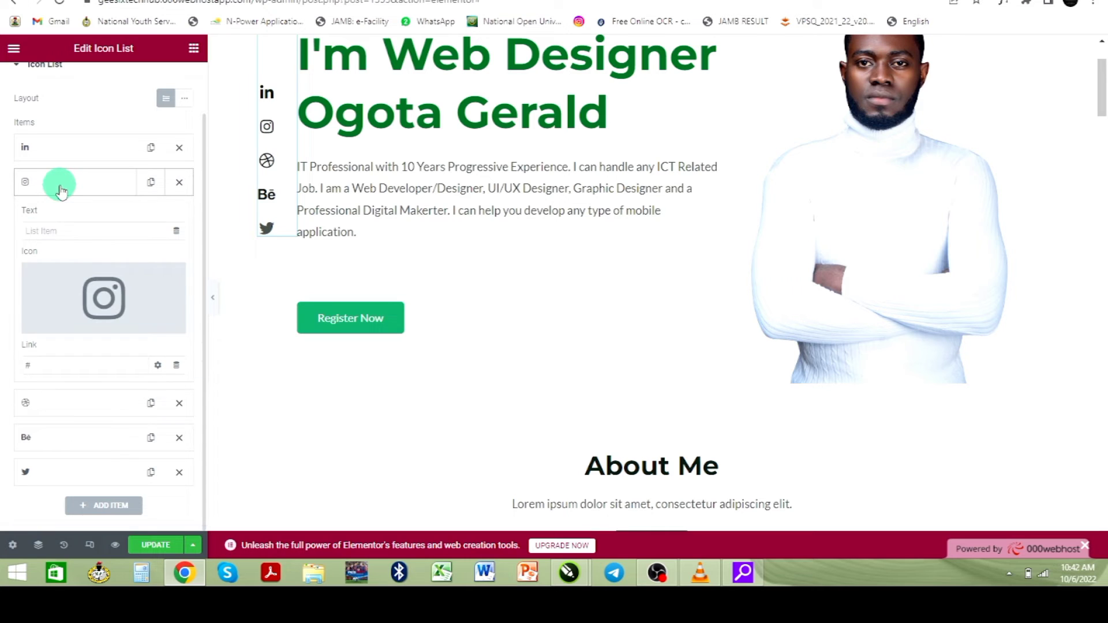
pyautogui.click(76, 368)
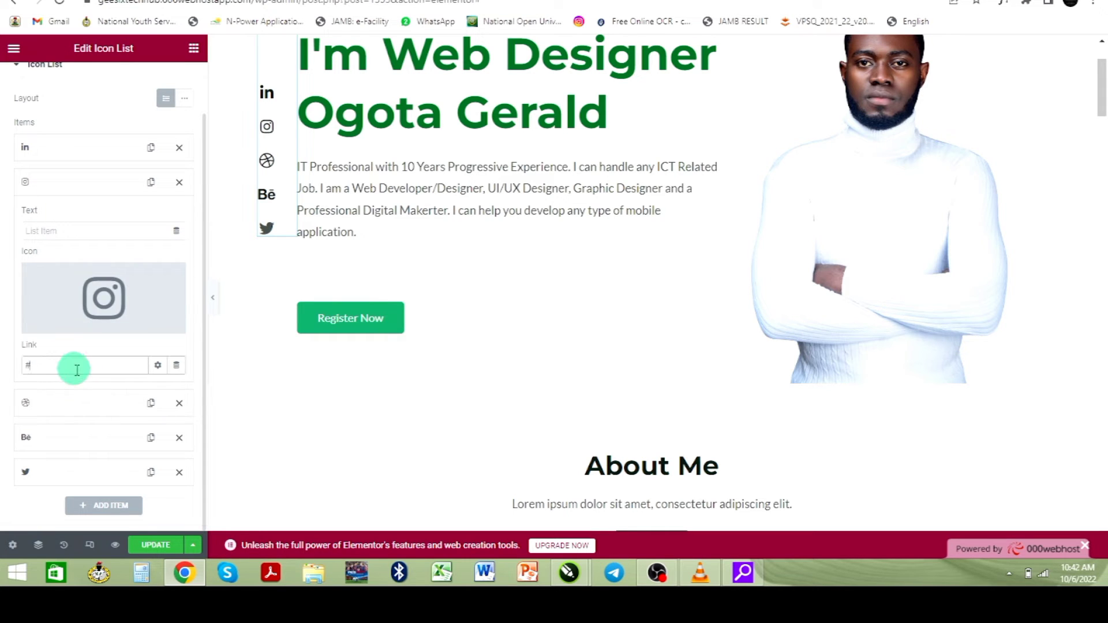
pyautogui.click(65, 187)
pyautogui.click(60, 148)
pyautogui.click(93, 327)
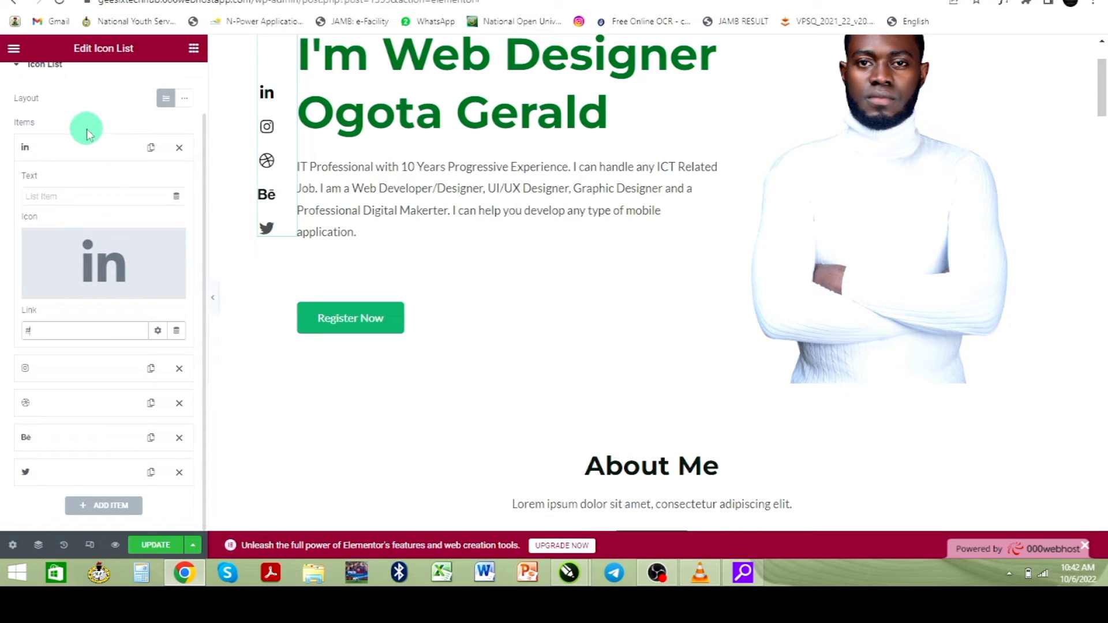
pyautogui.click(87, 130)
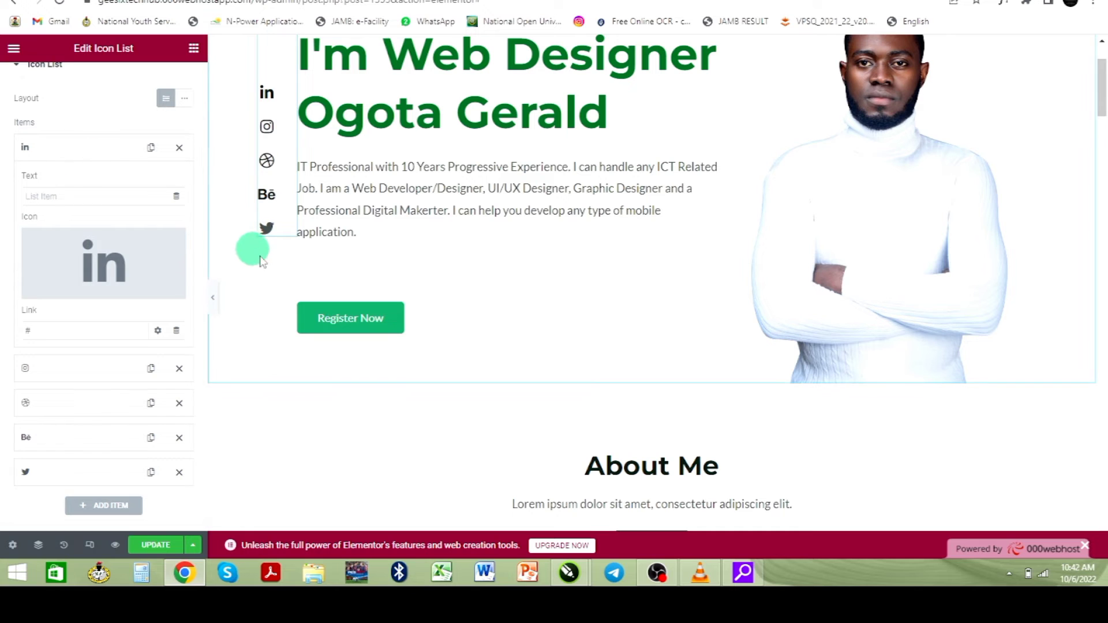
pyautogui.scroll(-5, 260, 260)
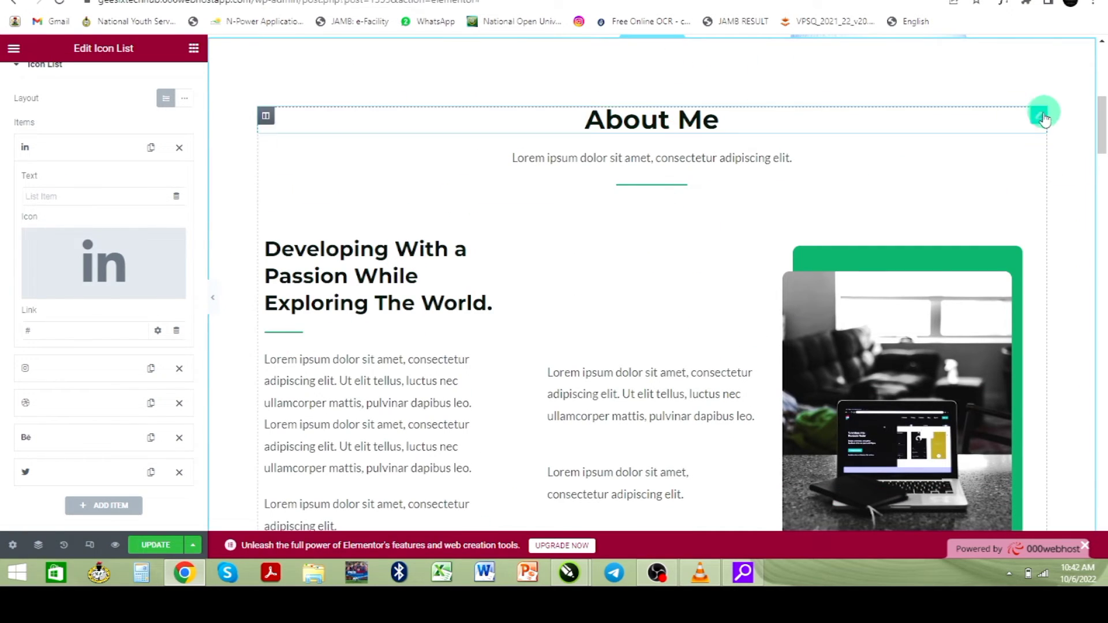
pyautogui.click(1025, 120)
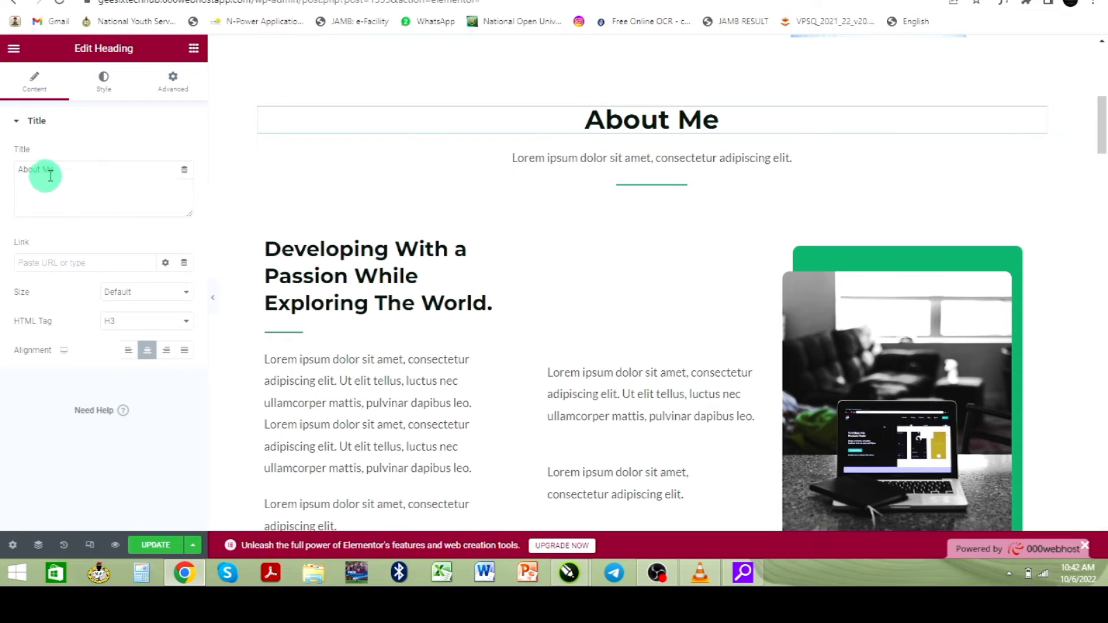
pyautogui.click(584, 157)
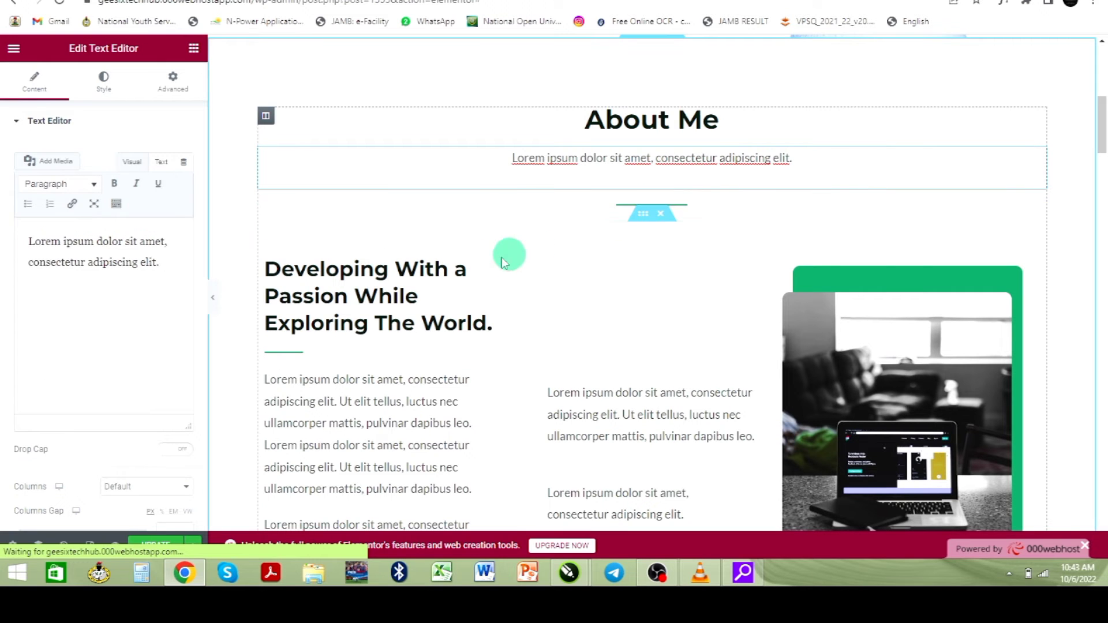
pyautogui.scroll(-2, 338, 334)
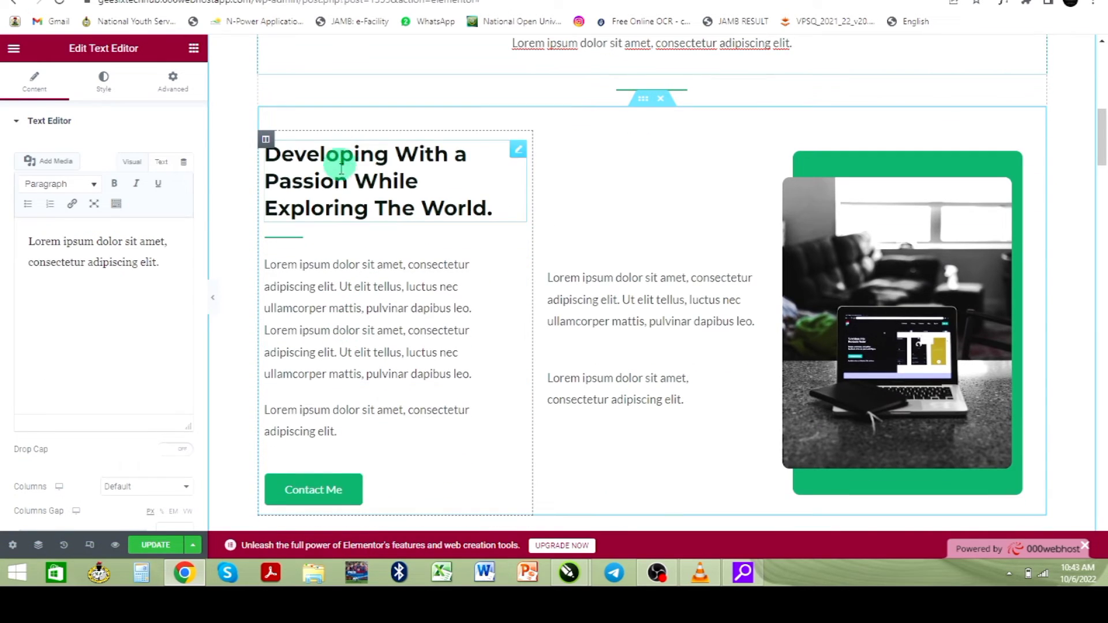
pyautogui.click(501, 155)
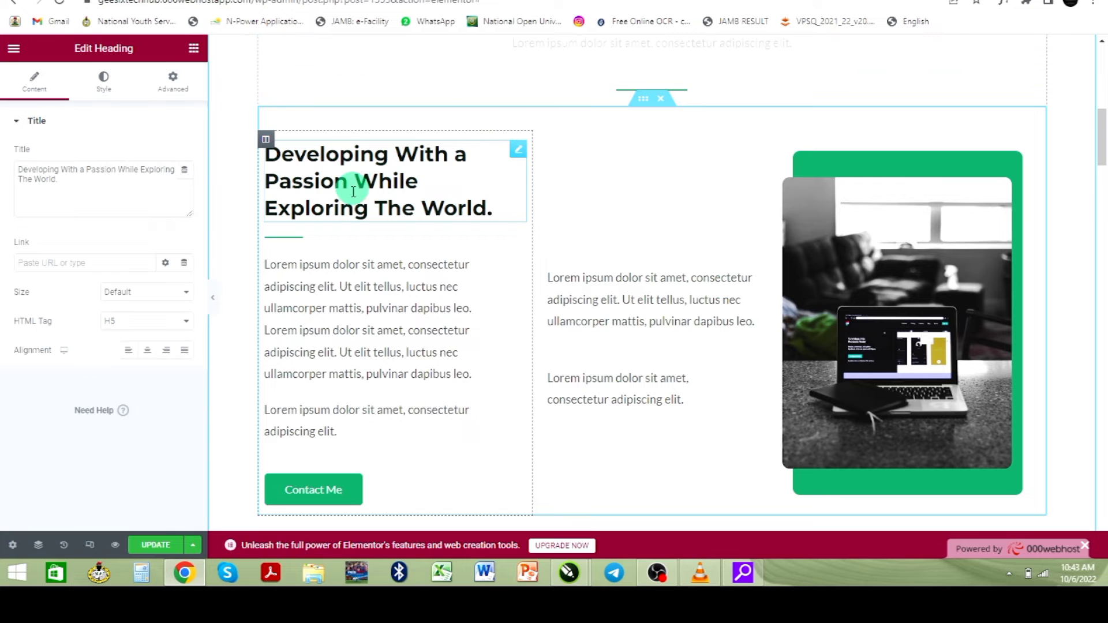
pyautogui.click(745, 307)
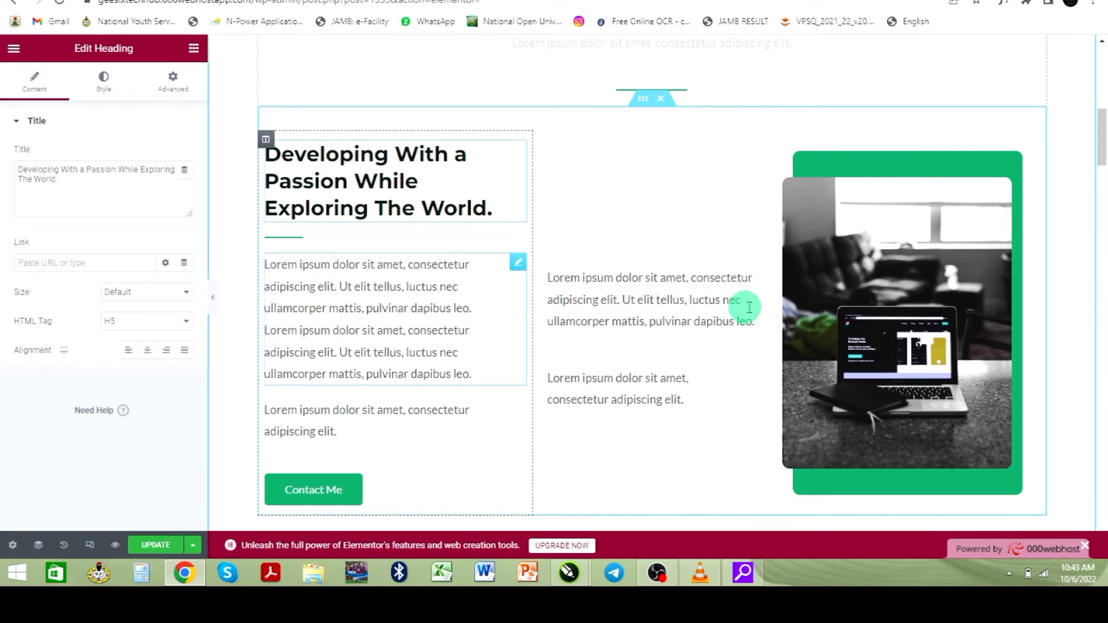
pyautogui.click(941, 252)
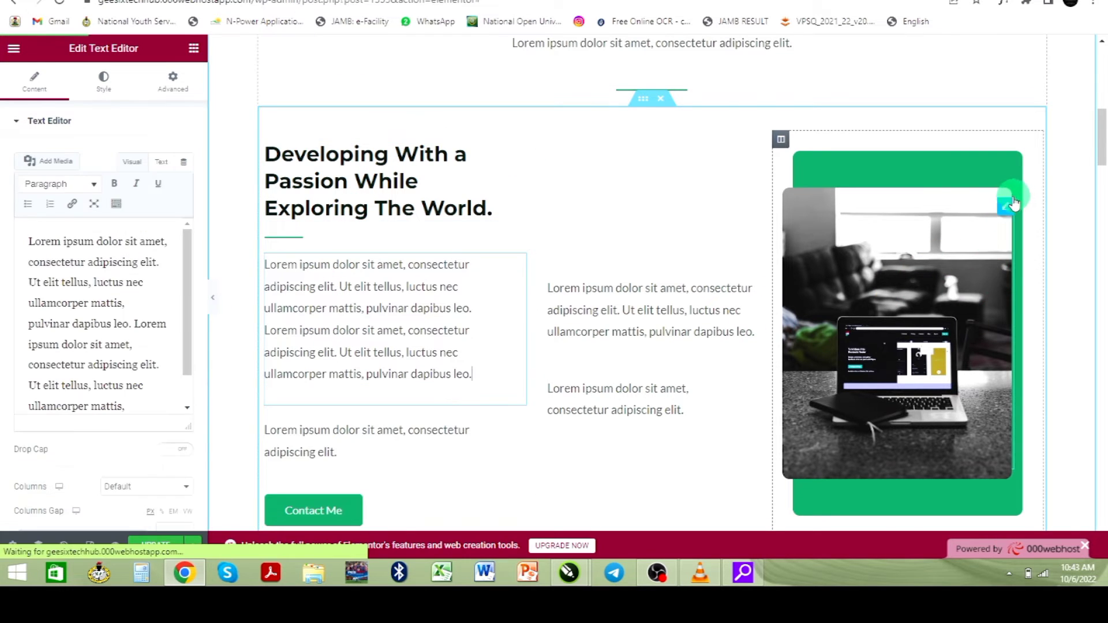
# - Swap the About section's laptop photo for web-developer-bg-min.jpg from the Media Library
pyautogui.click(1003, 204)
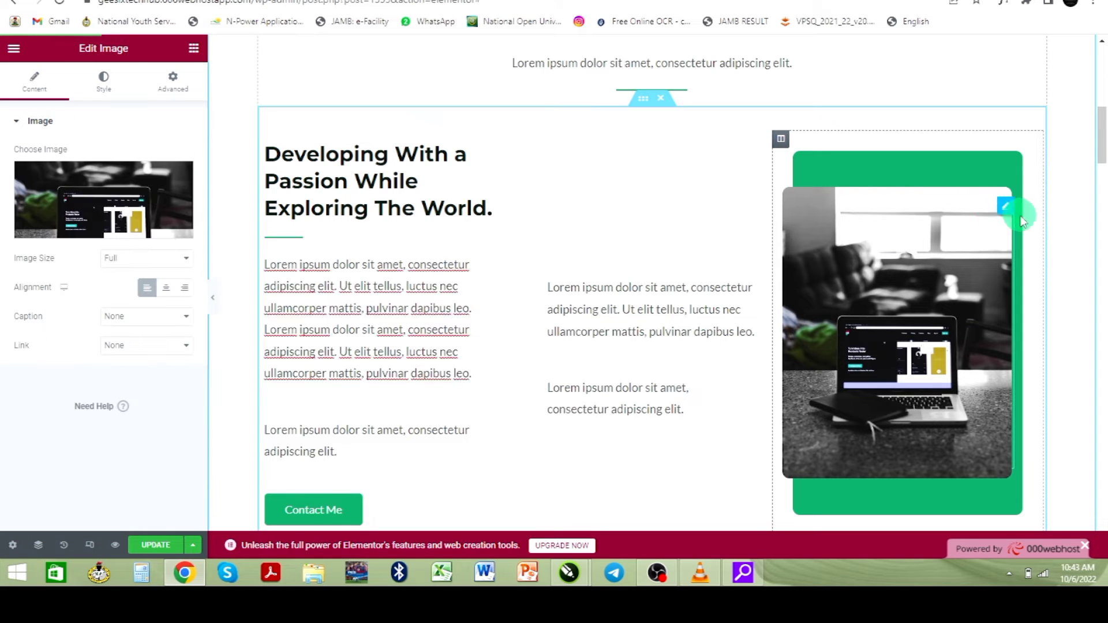
pyautogui.click(100, 228)
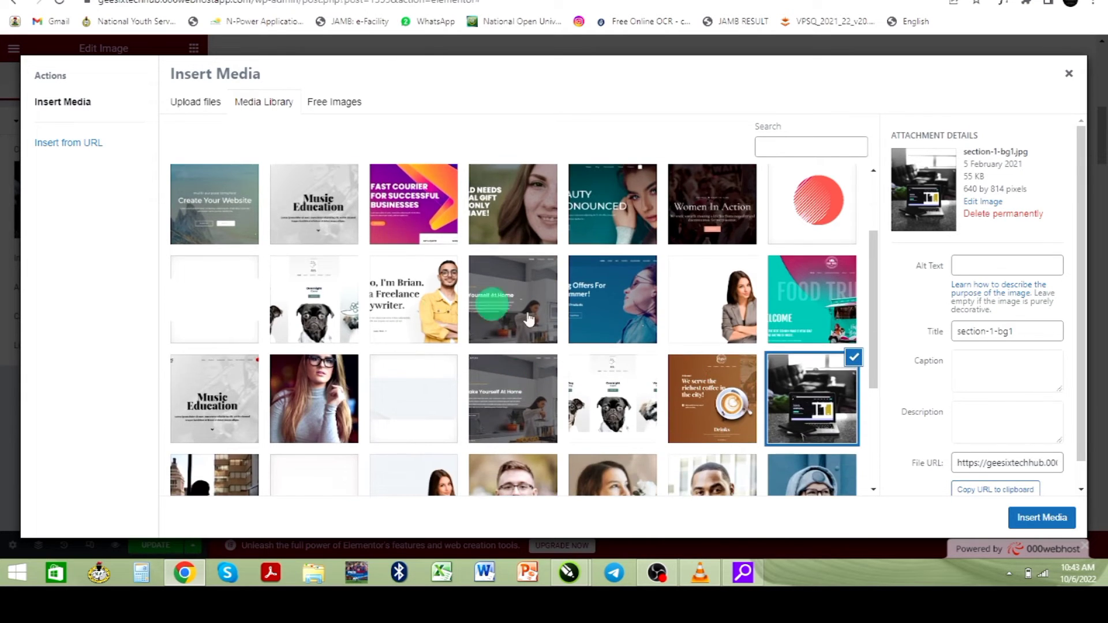
pyautogui.scroll(-3, 564, 332)
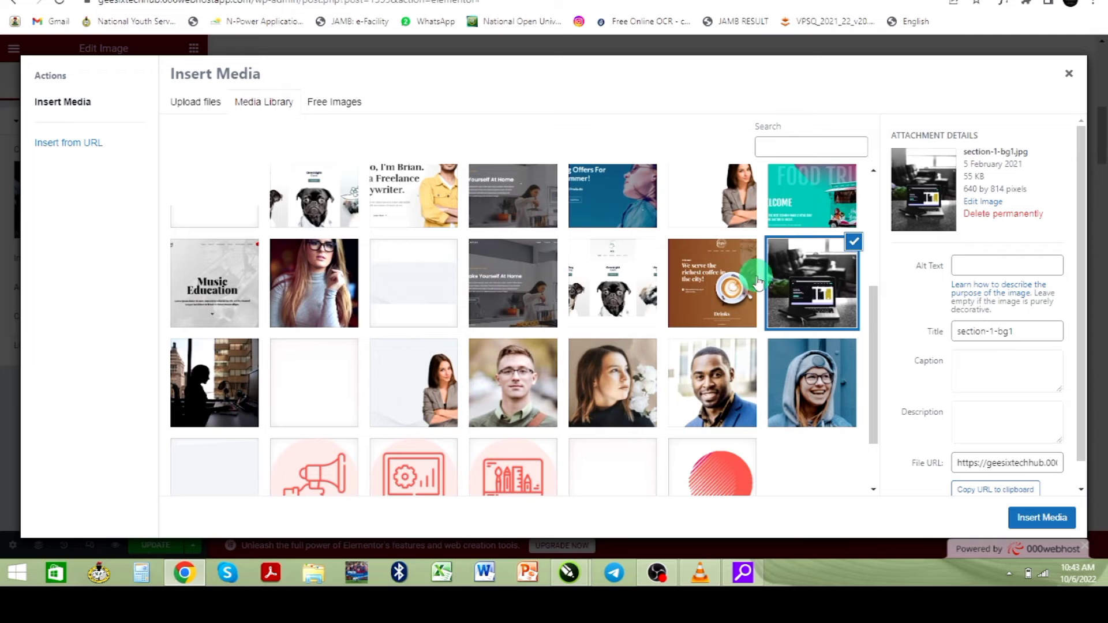
pyautogui.click(248, 384)
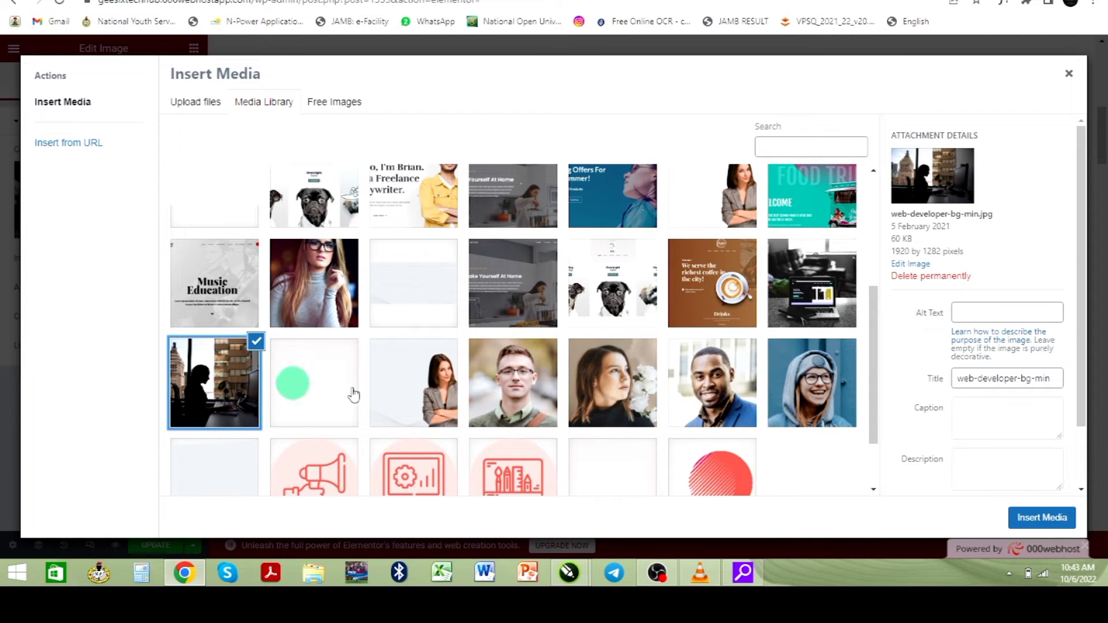
pyautogui.click(1056, 517)
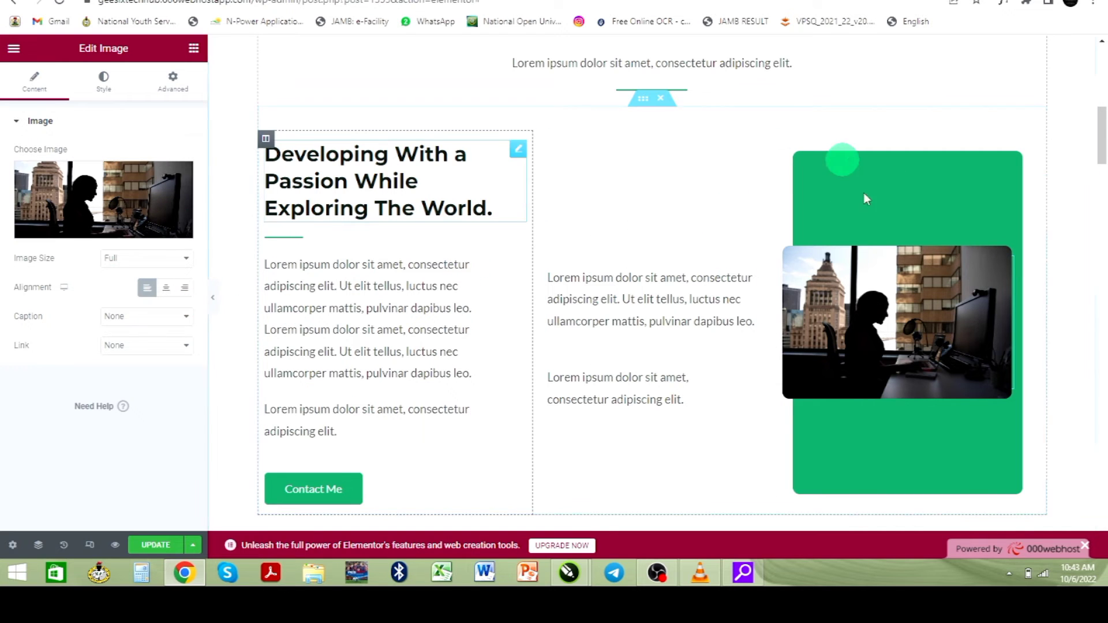
# - Look up section-1-bg1.jpg in the Media Library and confirm its size is 640 by 814 pixels
pyautogui.moveTo(103, 210)
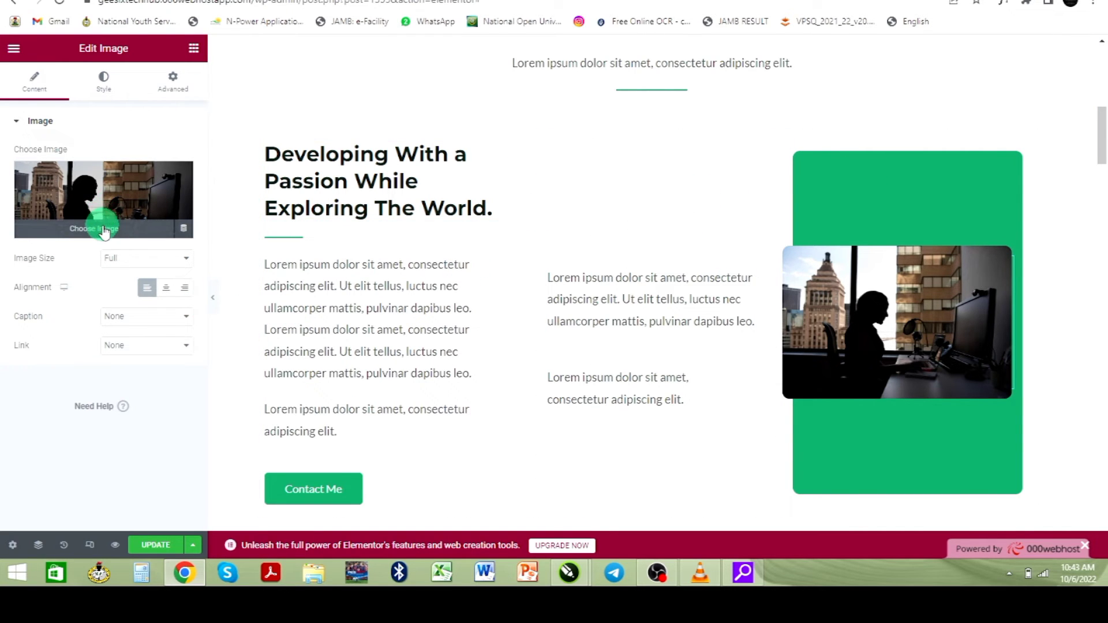
pyautogui.click(104, 230)
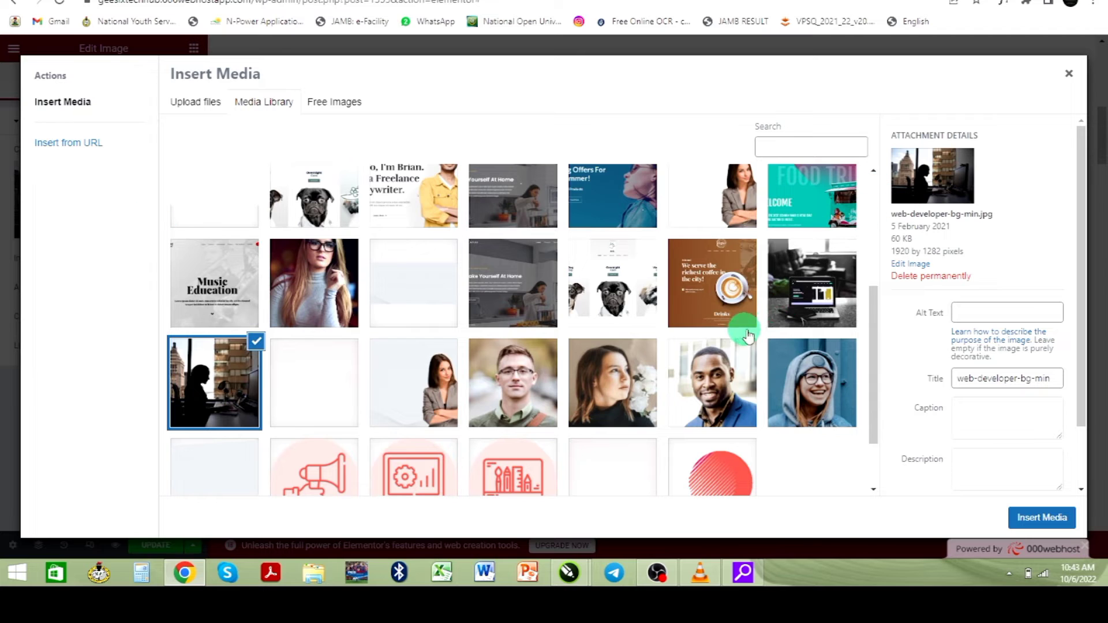
pyautogui.click(812, 299)
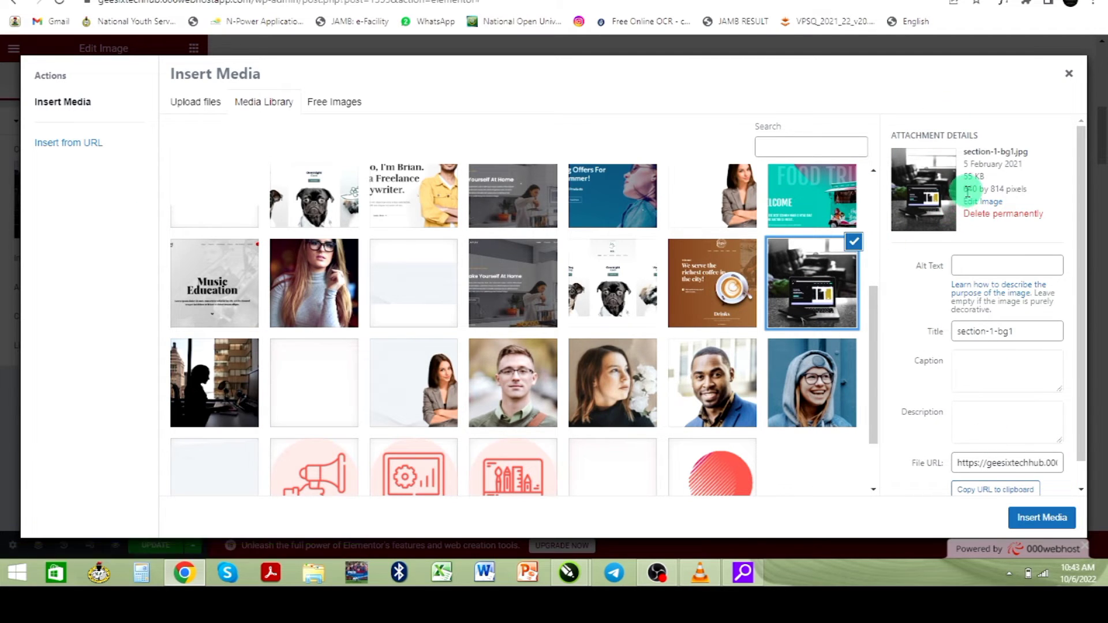
pyautogui.moveTo(965, 191)
pyautogui.mouseDown()
pyautogui.moveTo(1042, 194)
pyautogui.moveTo(965, 200)
pyautogui.moveTo(963, 189)
pyautogui.mouseUp()
pyautogui.click(1045, 199)
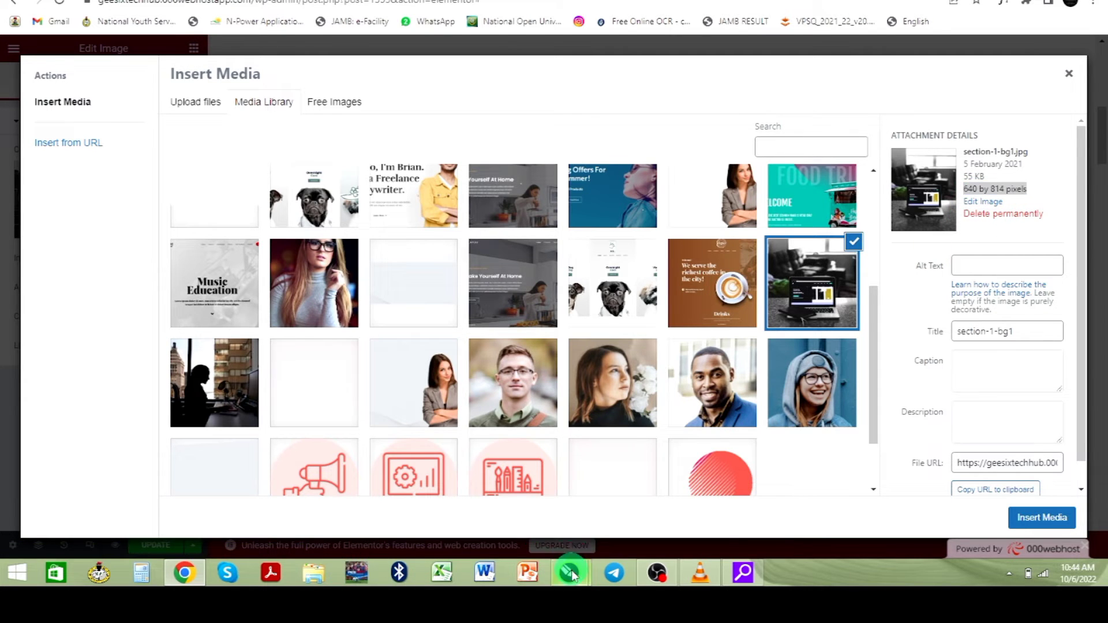
# - Switch to the CorelDRAW banner window and deselect the logo on the canvas
pyautogui.moveTo(573, 576)
pyautogui.click(600, 520)
pyautogui.click(662, 394)
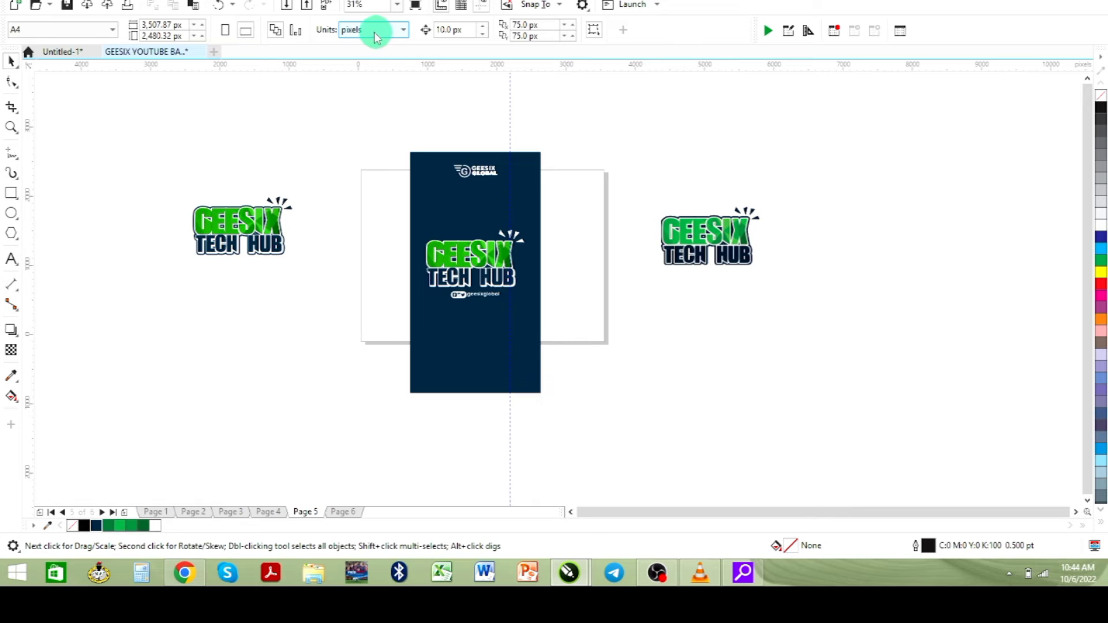
# - Draw a rectangle below the right-hand GEESIX TECH HUB logo and copy the image's 640 by 814 size from WordPress
pyautogui.click(11, 194)
pyautogui.moveTo(683, 313); pyautogui.dragTo(764, 413)
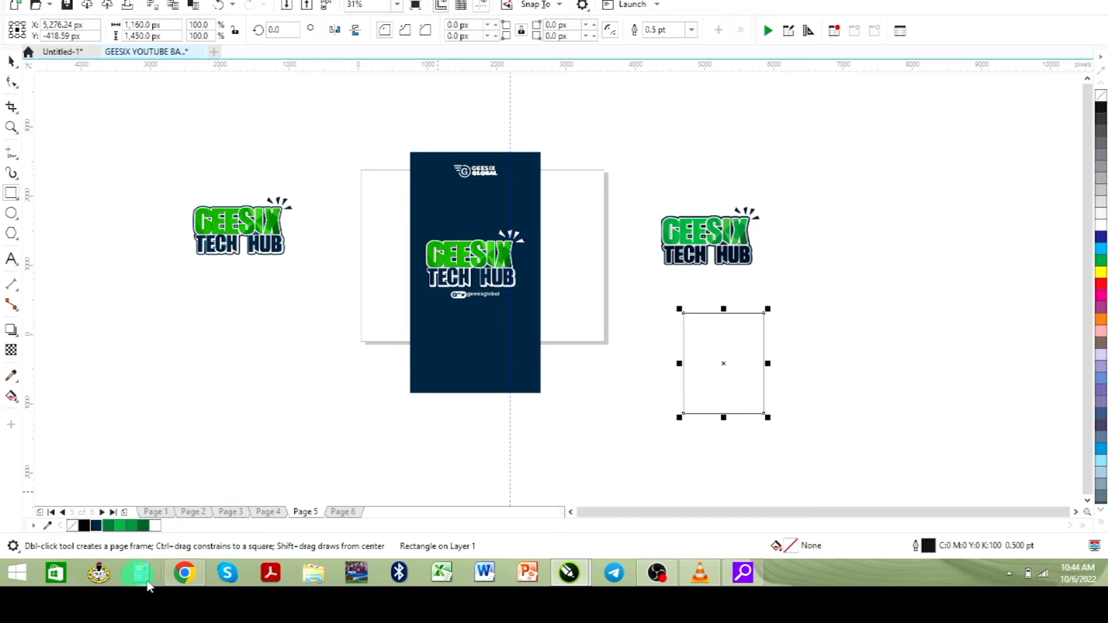
pyautogui.click(182, 574)
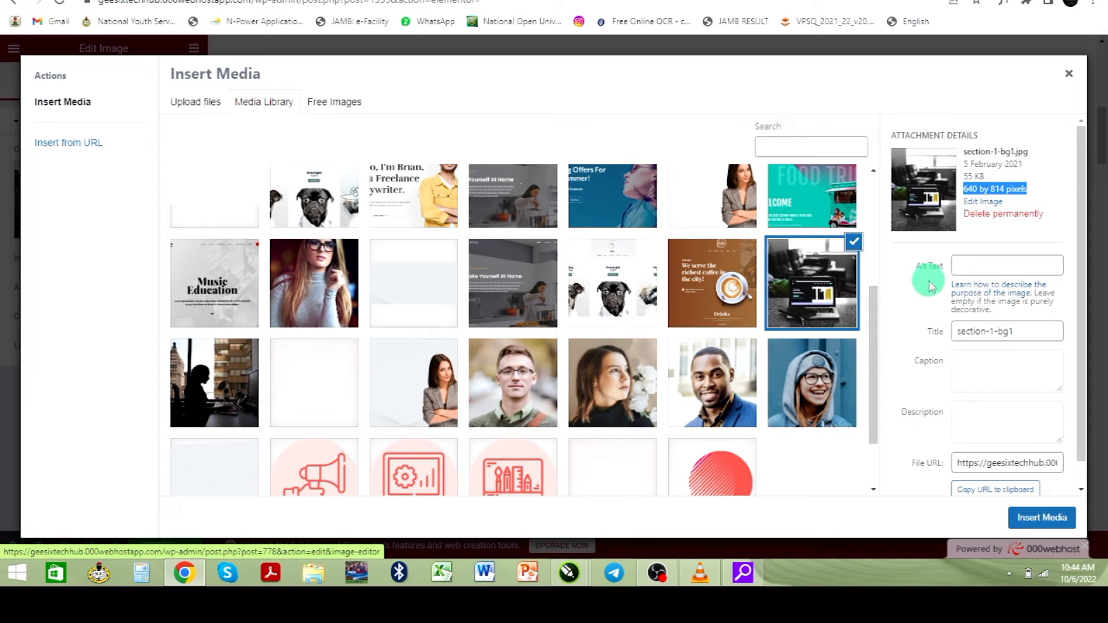
pyautogui.click(969, 189)
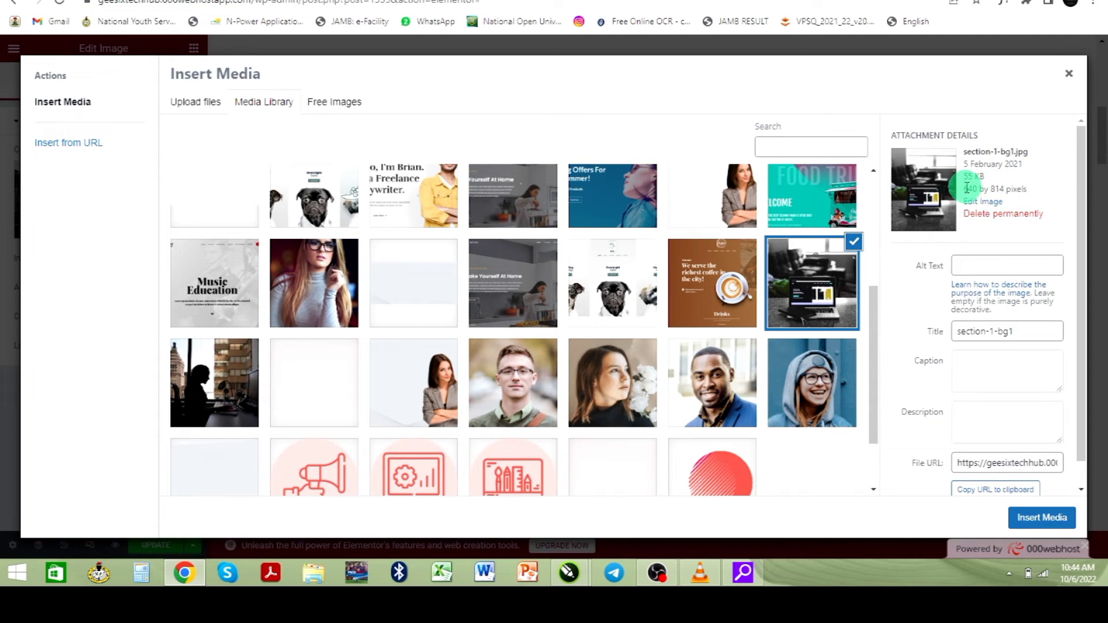
pyautogui.moveTo(967, 189); pyautogui.dragTo(1002, 188)
pyautogui.rightClick(998, 191)
pyautogui.click(959, 198)
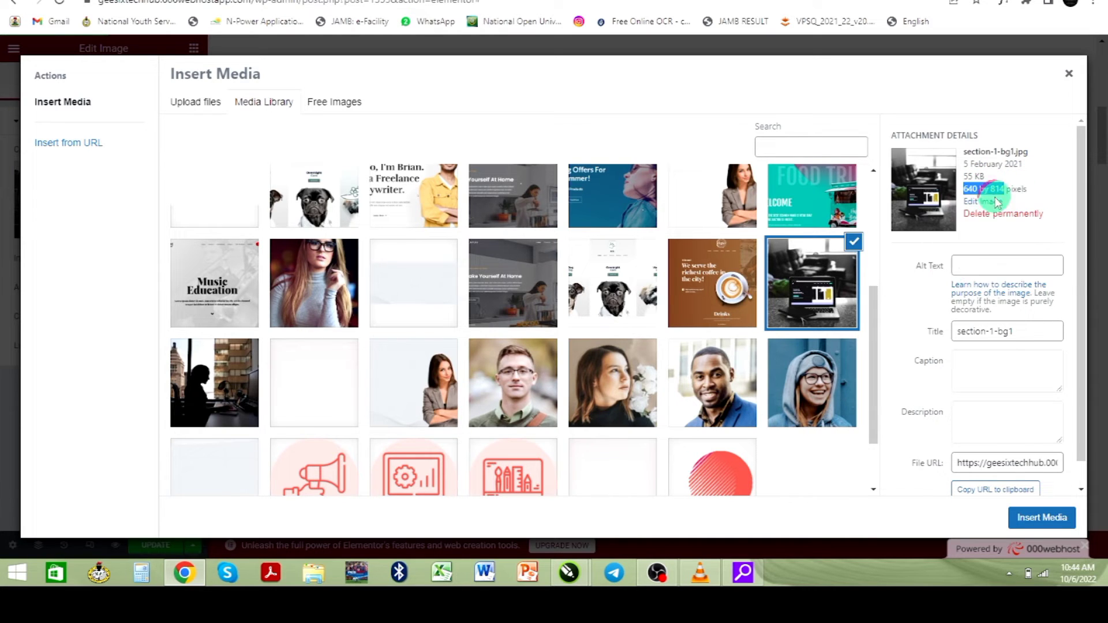
pyautogui.click(442, 554)
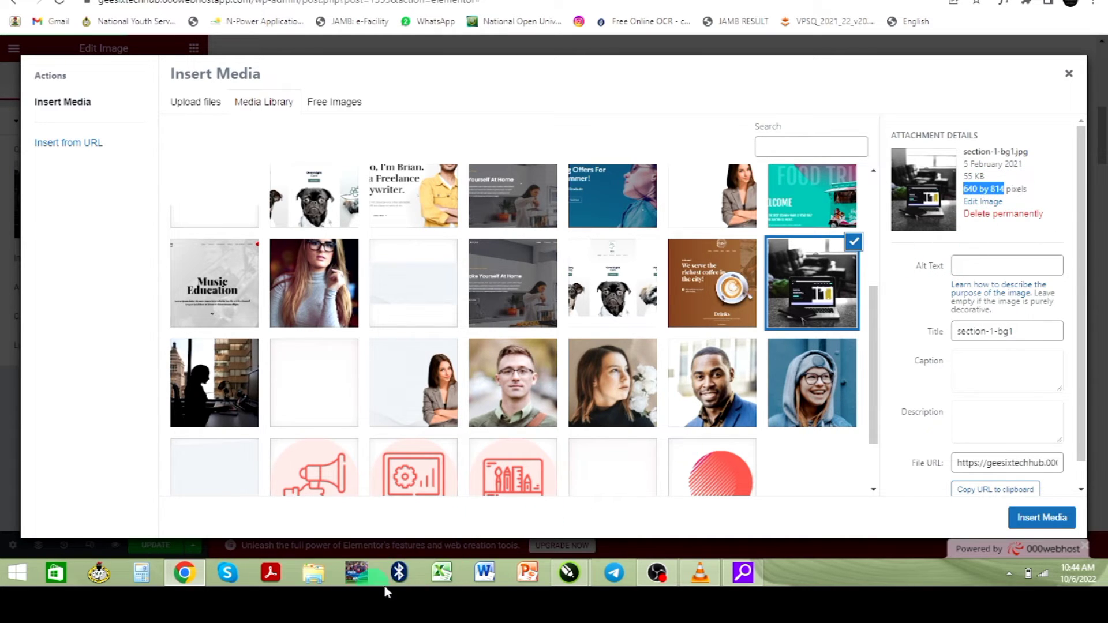
pyautogui.moveTo(579, 587)
pyautogui.click(640, 526)
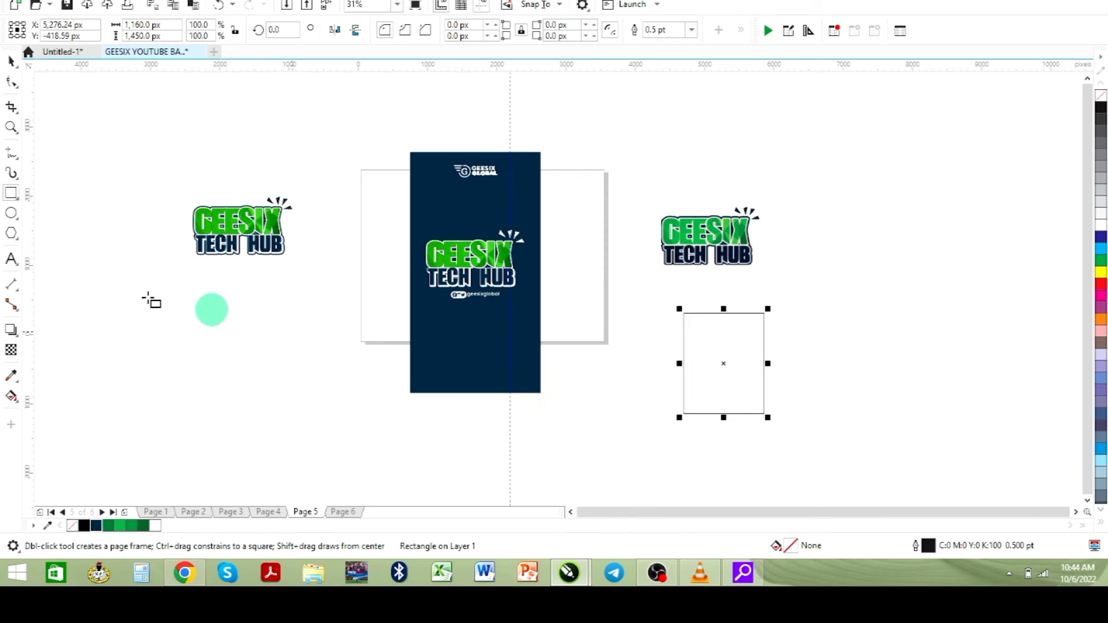
# - Add a '640 by 814' text label and move it to the right of the rectangle
pyautogui.click(12, 259)
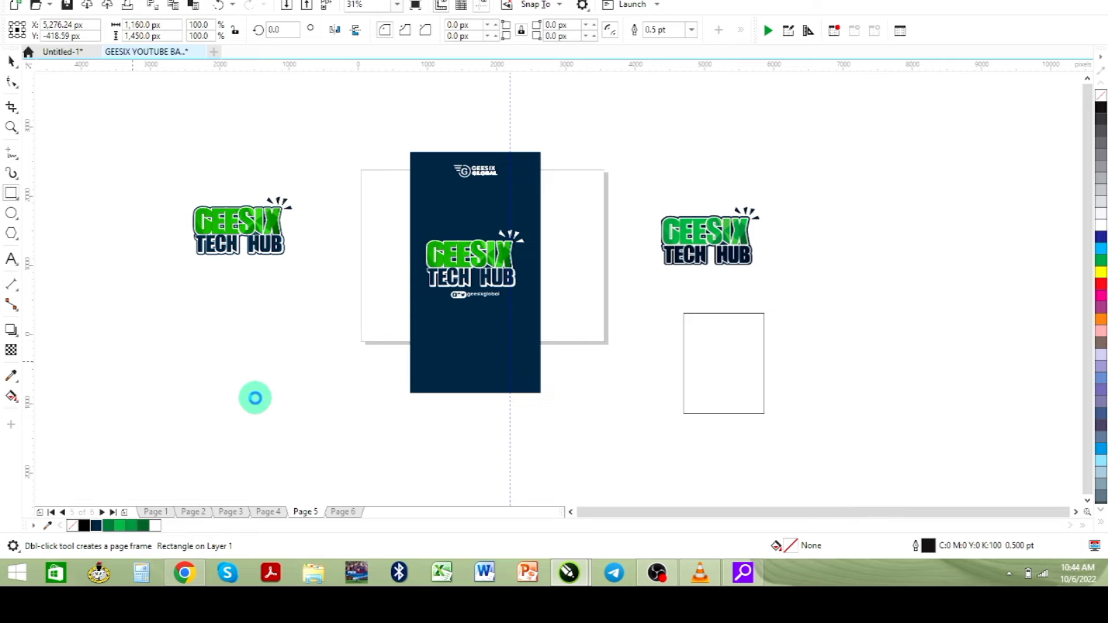
pyautogui.press('F8')
pyautogui.click(242, 377)
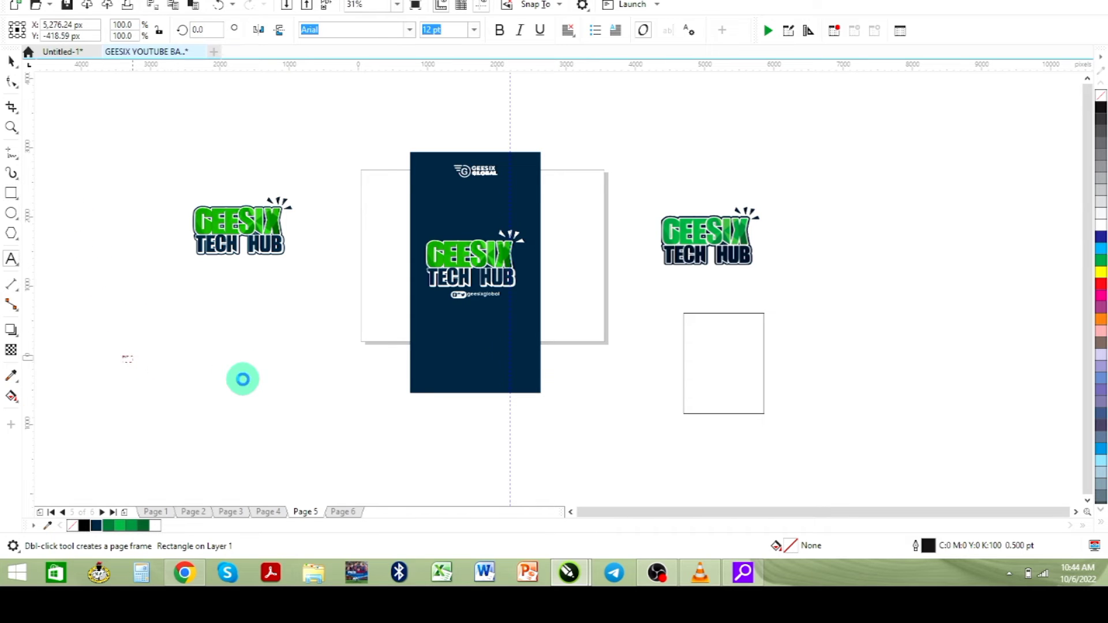
pyautogui.write('640 by 814')
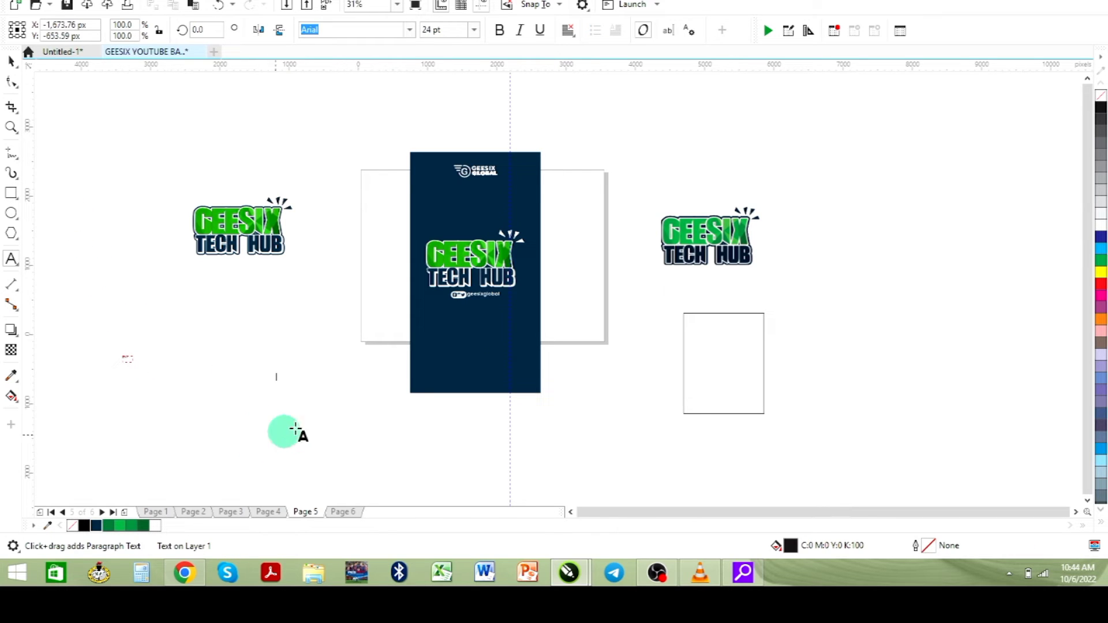
pyautogui.click(12, 60)
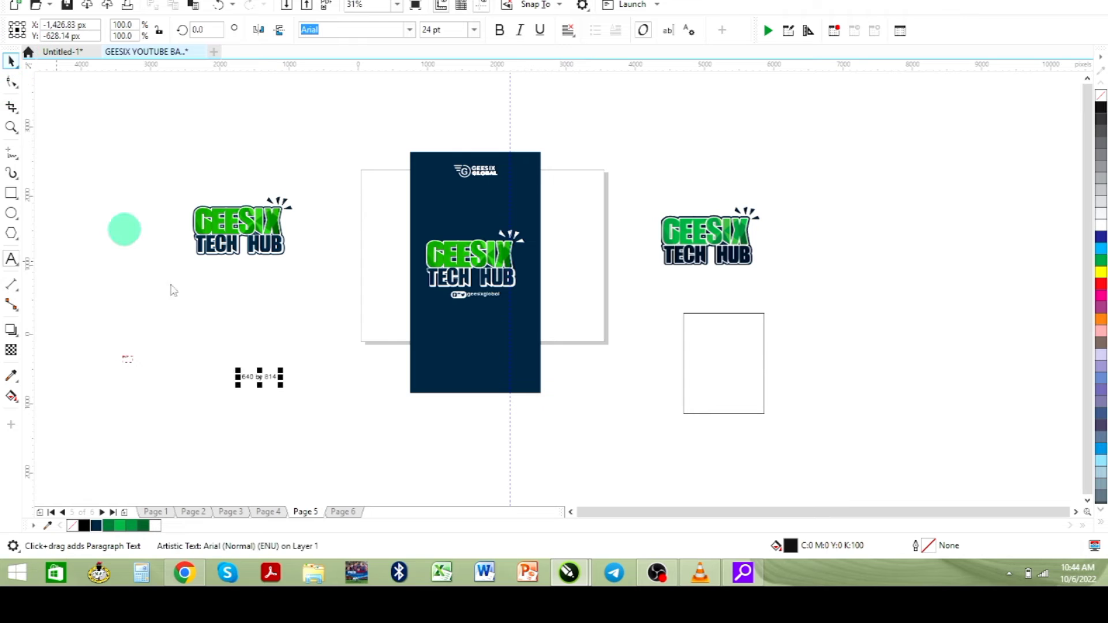
pyautogui.click(254, 378)
pyautogui.moveTo(258, 378); pyautogui.dragTo(851, 331)
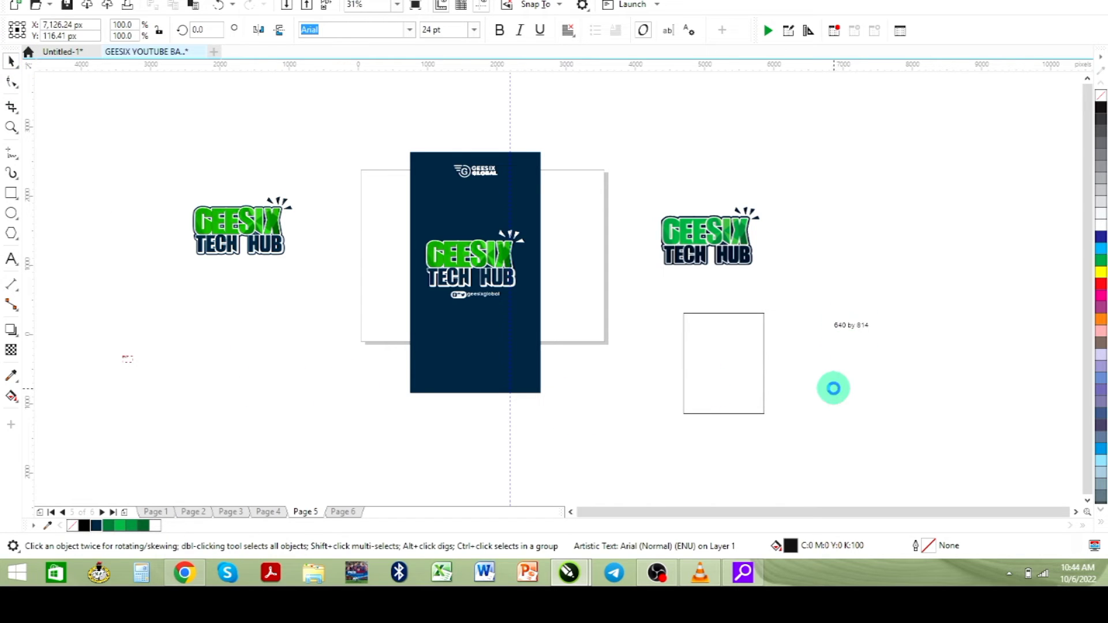
# - Resize the rectangle to 640 px wide by 814 px high and nudge it up and left
pyautogui.click(741, 386)
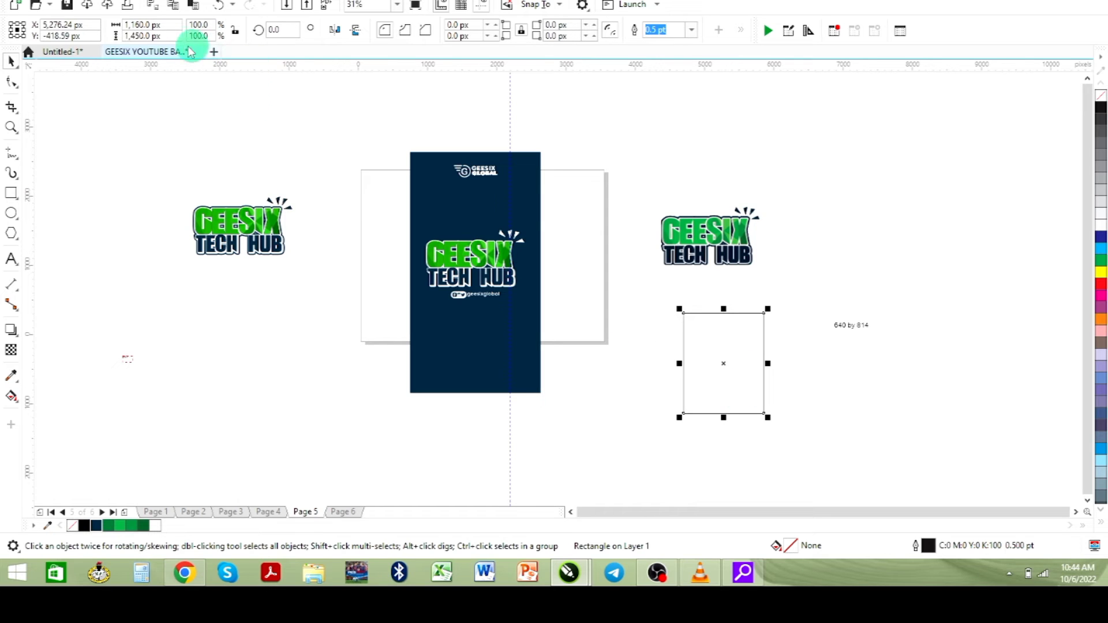
pyautogui.doubleClick(143, 26)
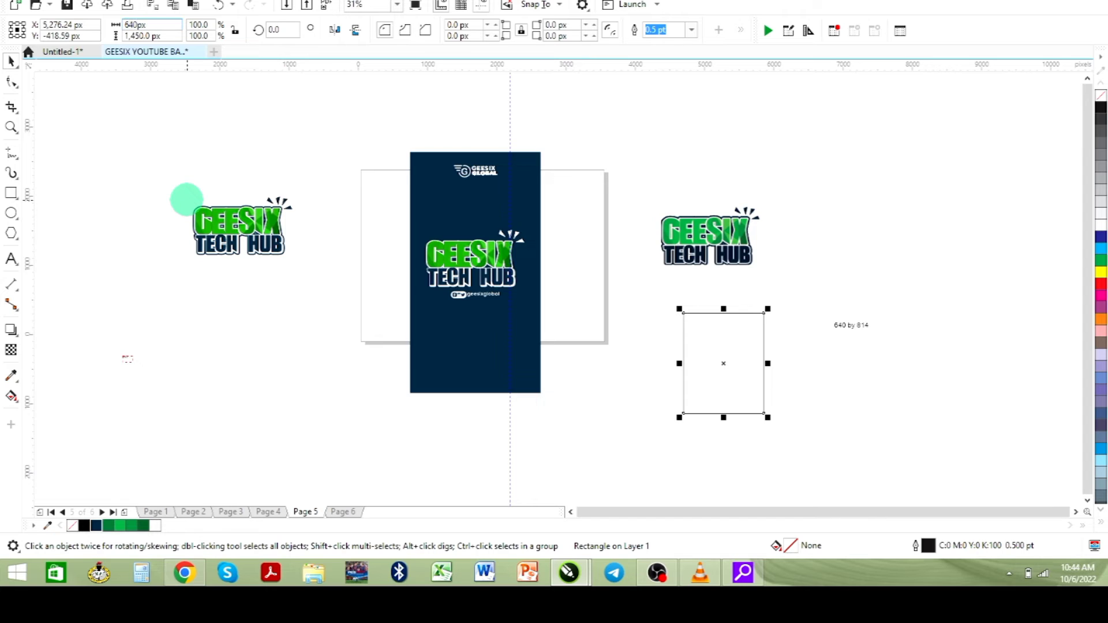
pyautogui.write('640')
pyautogui.press('Return')
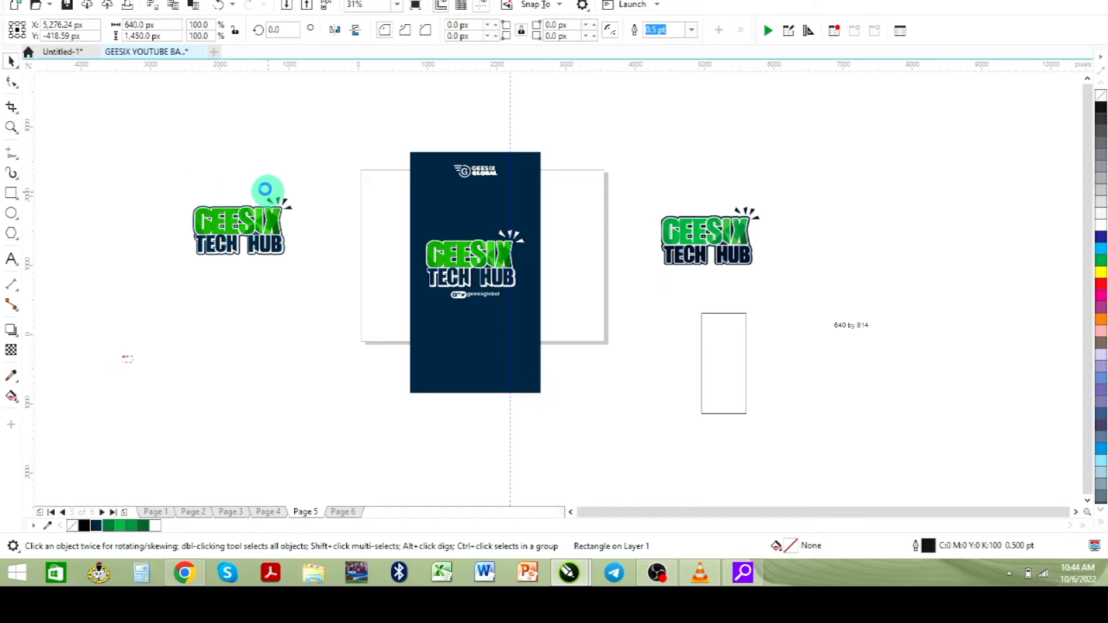
pyautogui.doubleClick(138, 34)
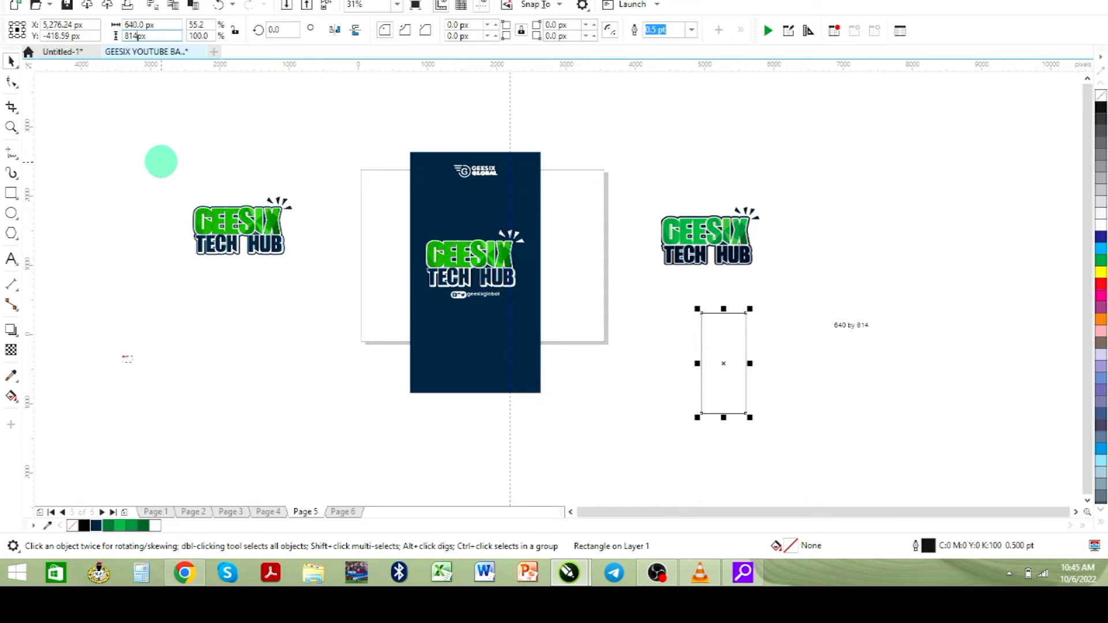
pyautogui.press('Return')
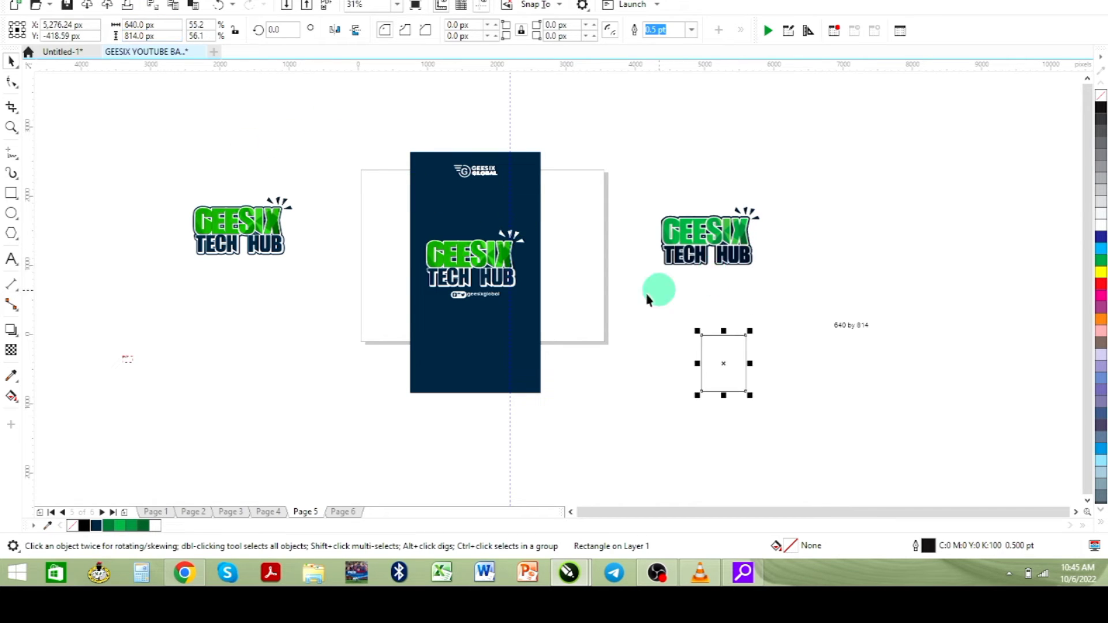
pyautogui.moveTo(734, 367); pyautogui.dragTo(715, 337)
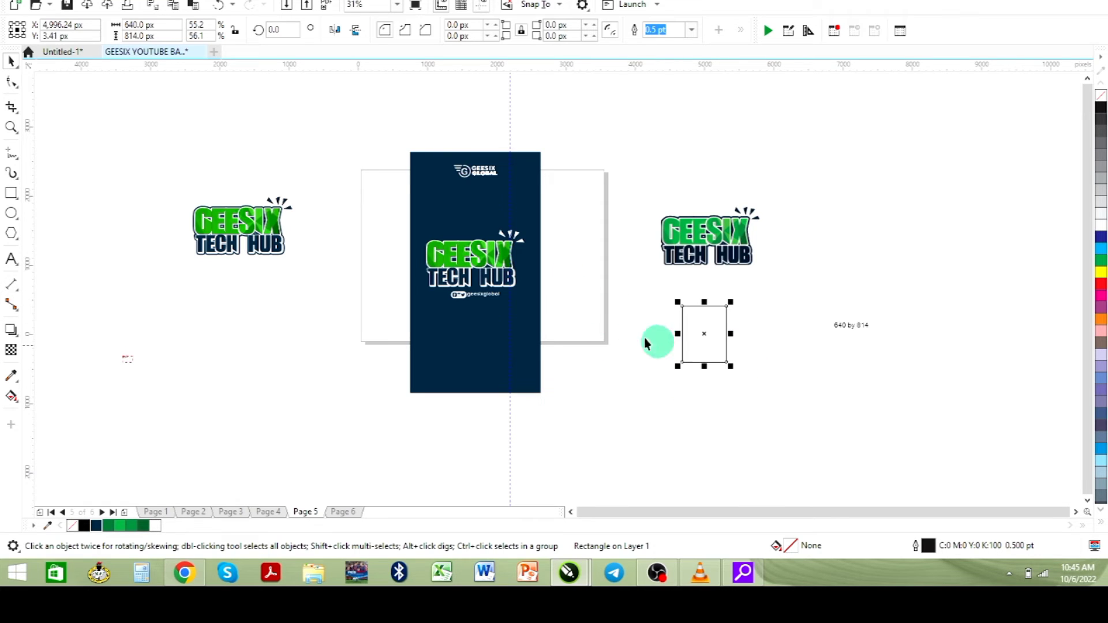
pyautogui.click(187, 583)
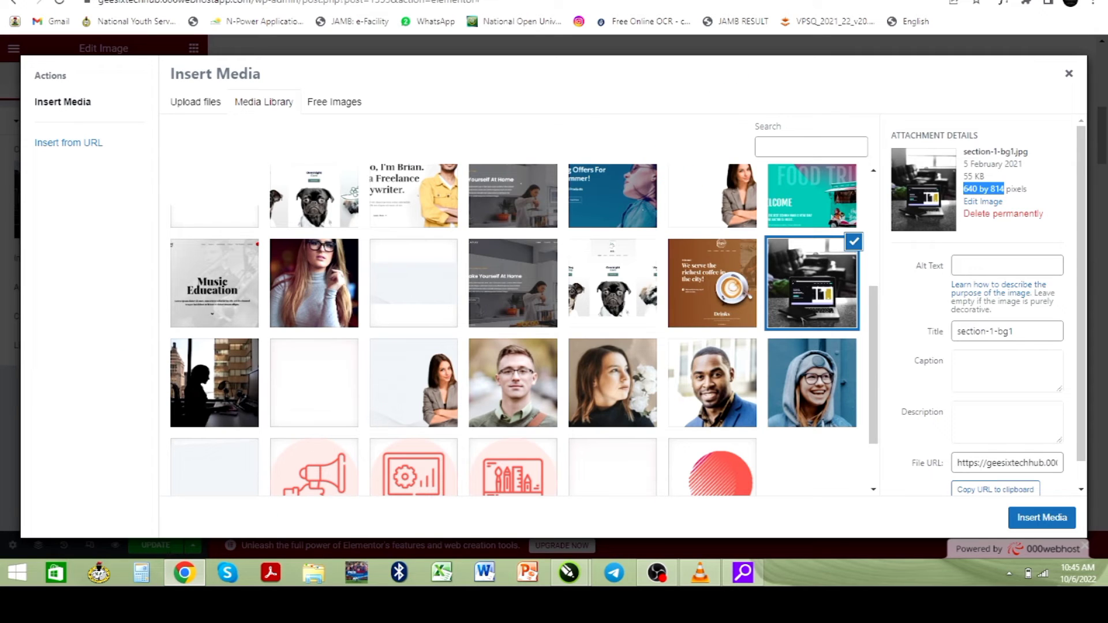
# - Search 'man with laptop png' and copy the Adobe Stock armchair laptop illustration
pyautogui.press('F5')
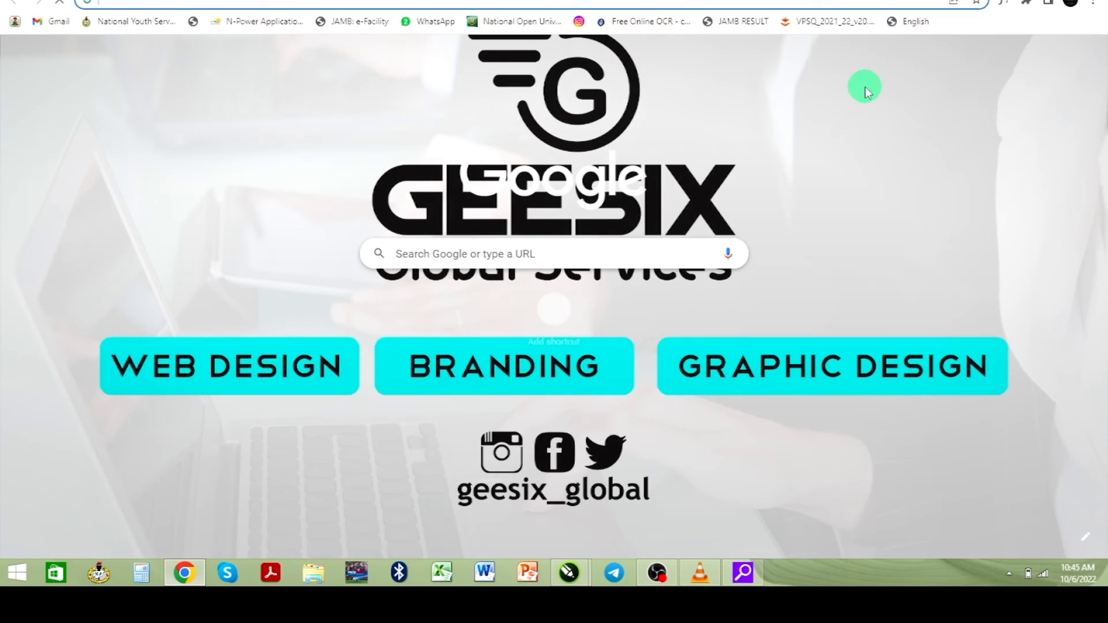
pyautogui.write('man wi')
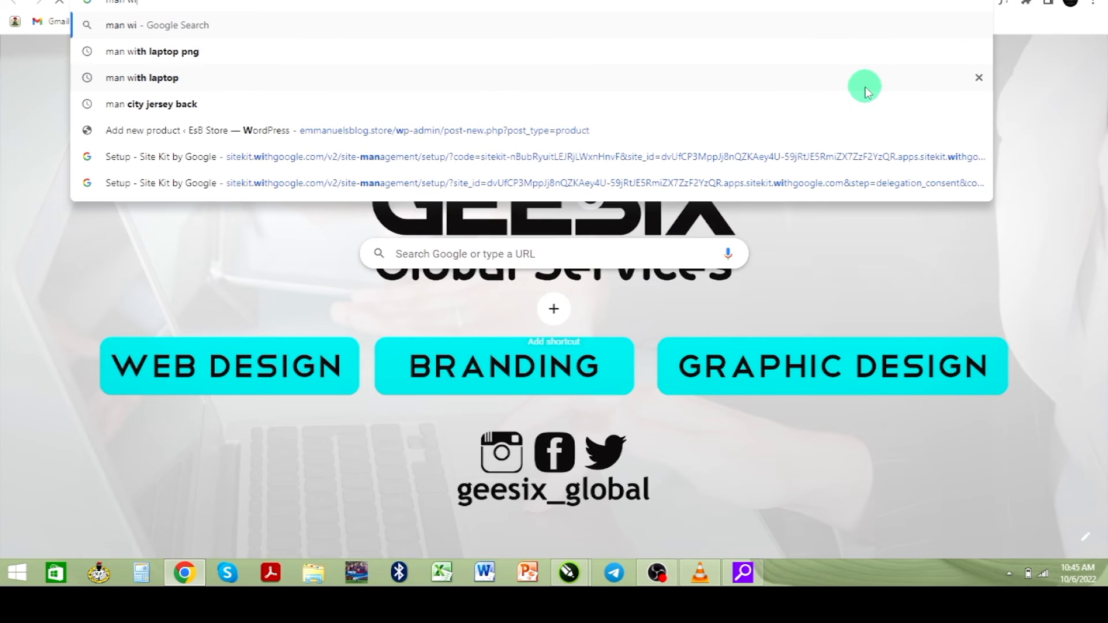
pyautogui.write('th la')
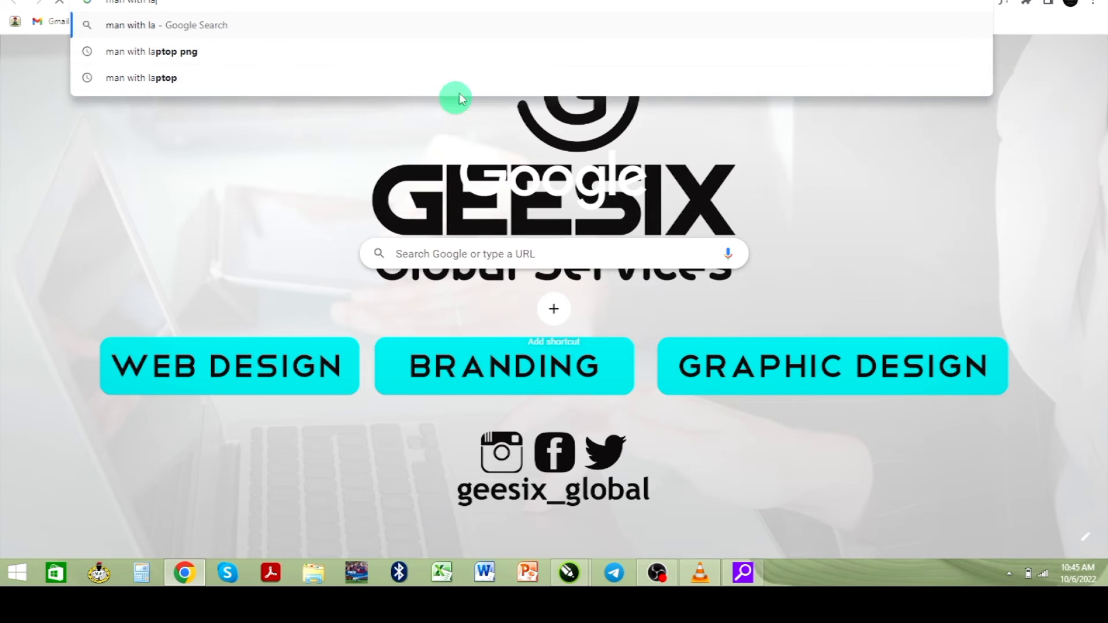
pyautogui.click(483, 59)
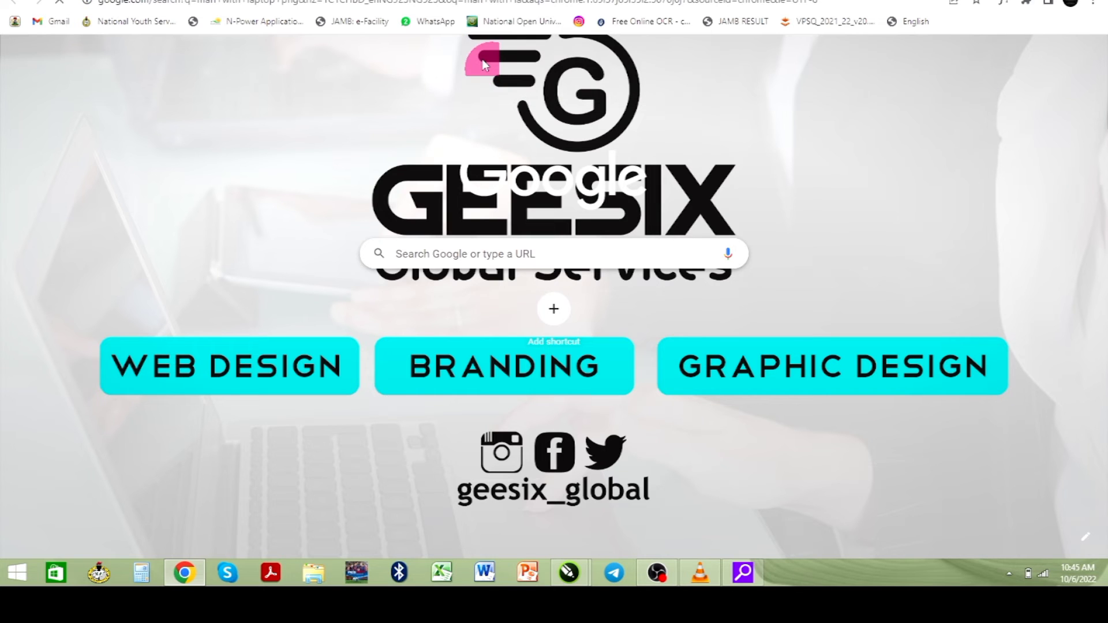
pyautogui.click(800, 294)
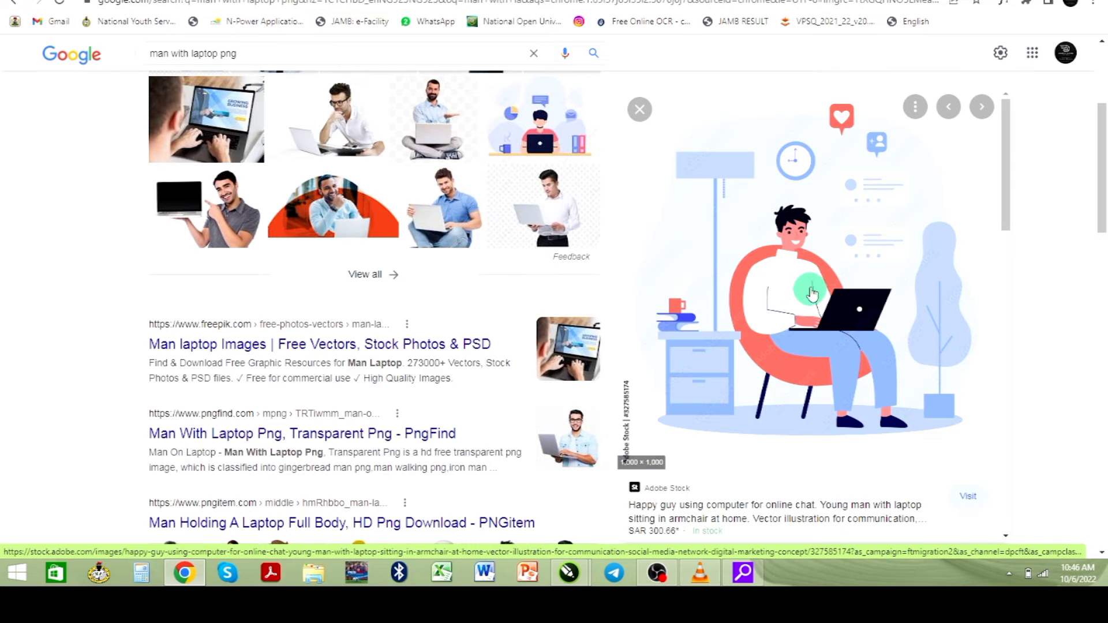
pyautogui.rightClick(796, 281)
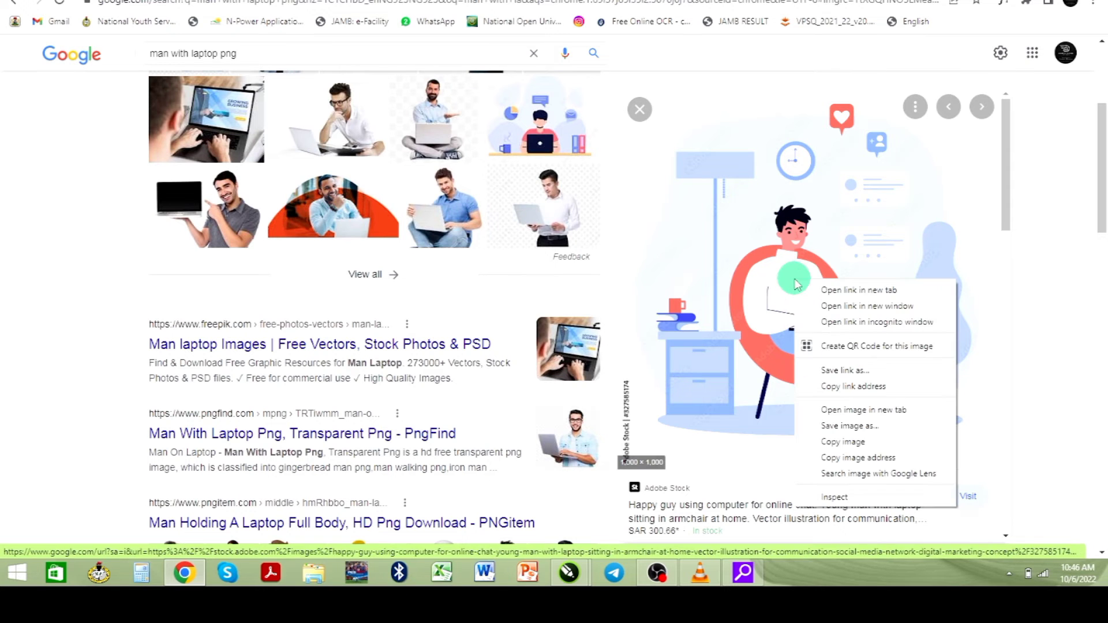
pyautogui.click(868, 443)
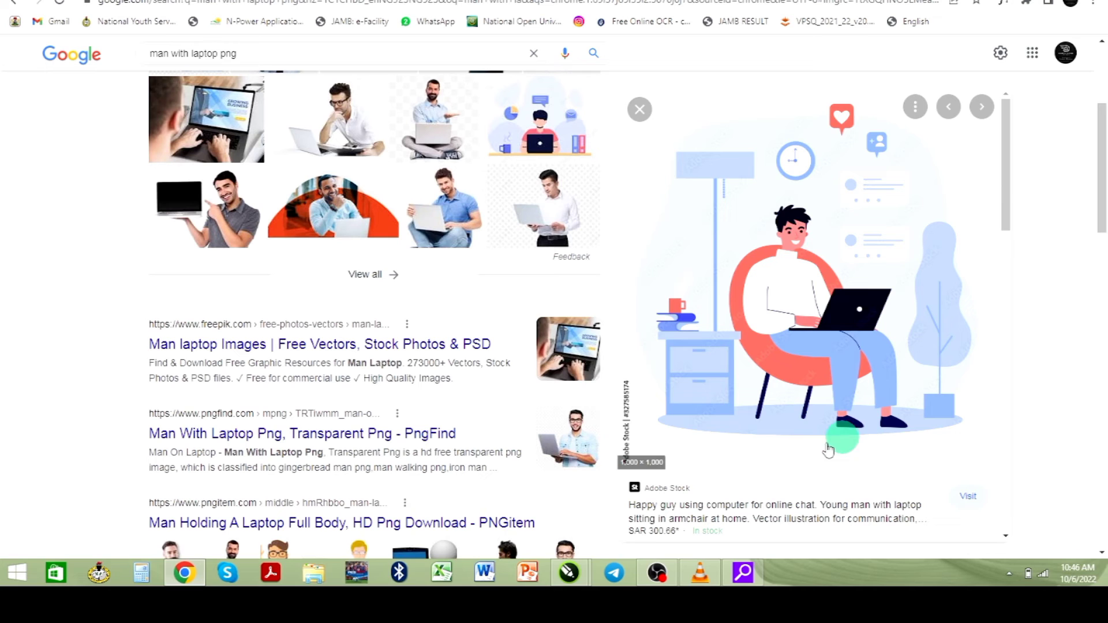
pyautogui.click(563, 575)
# - Paste the laptop illustration and PowerClip it inside the small frame, filling proportionally
pyautogui.click(661, 498)
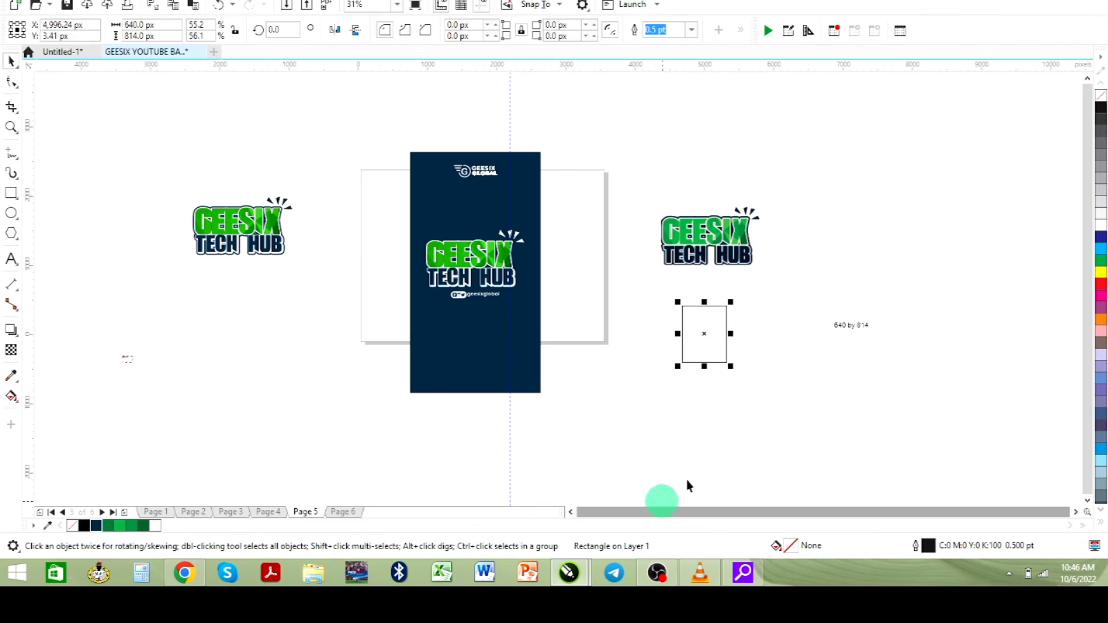
pyautogui.click(799, 396)
pyautogui.hotkey('ctrl', 'v')
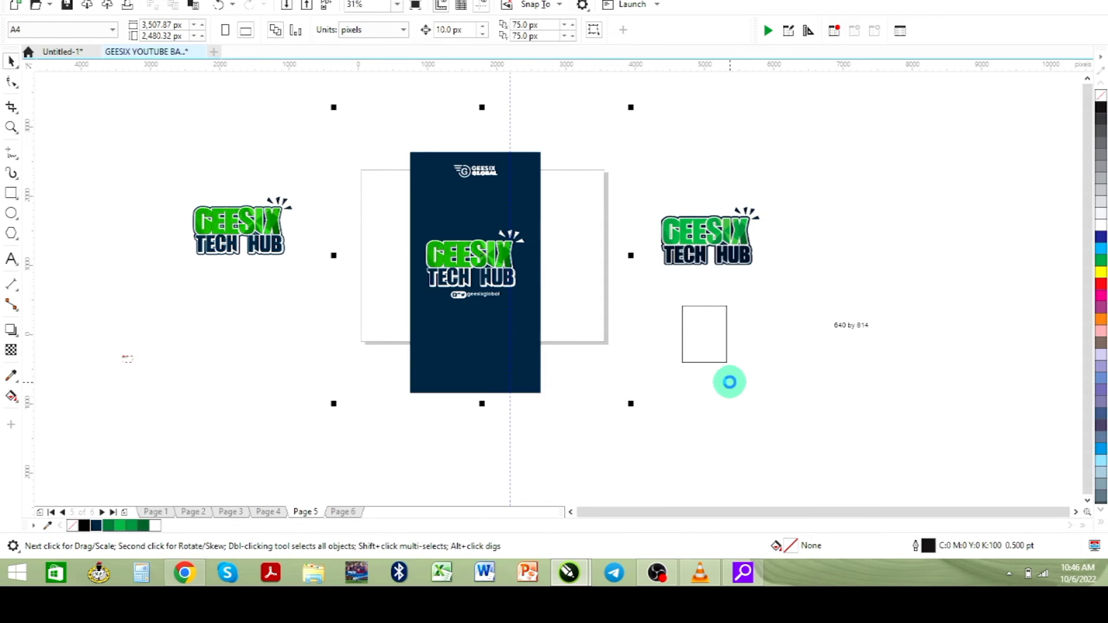
pyautogui.moveTo(490, 271); pyautogui.dragTo(708, 337)
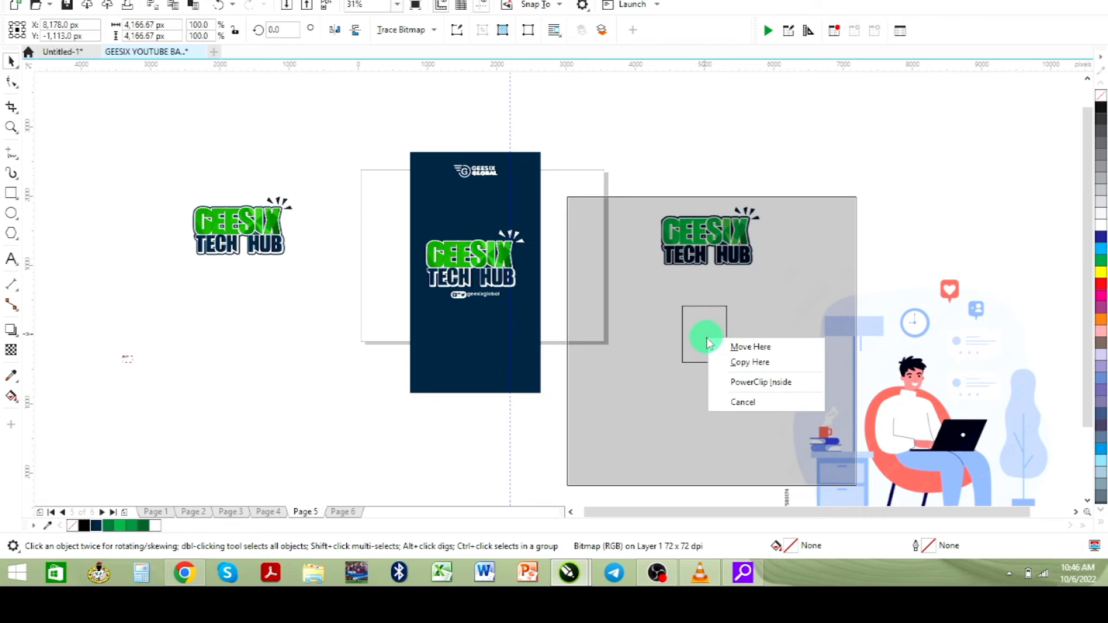
pyautogui.click(769, 384)
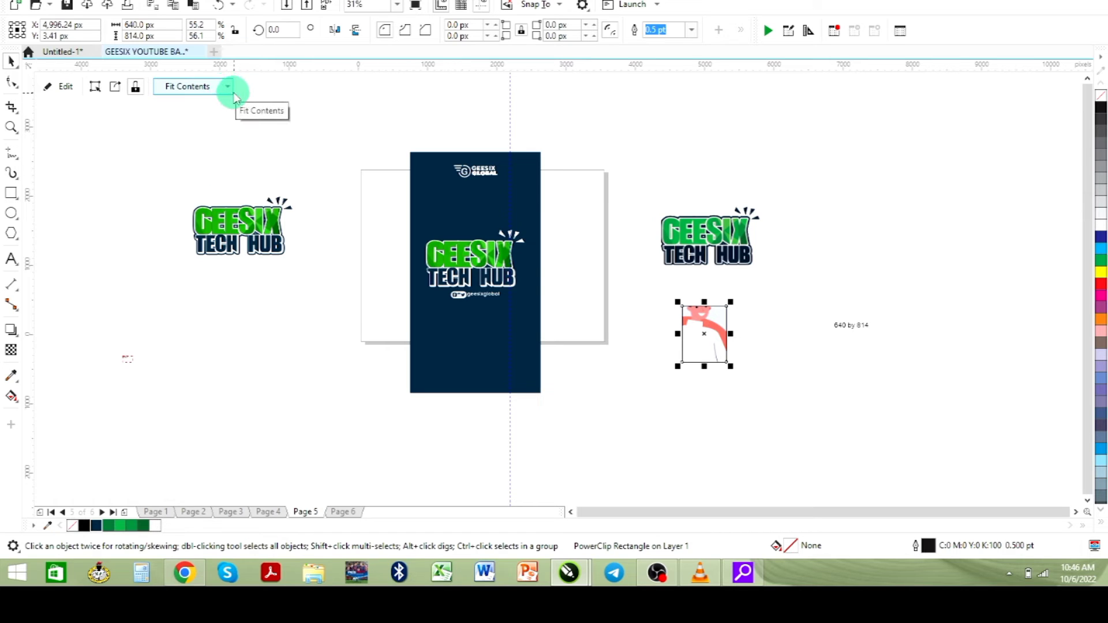
pyautogui.click(226, 88)
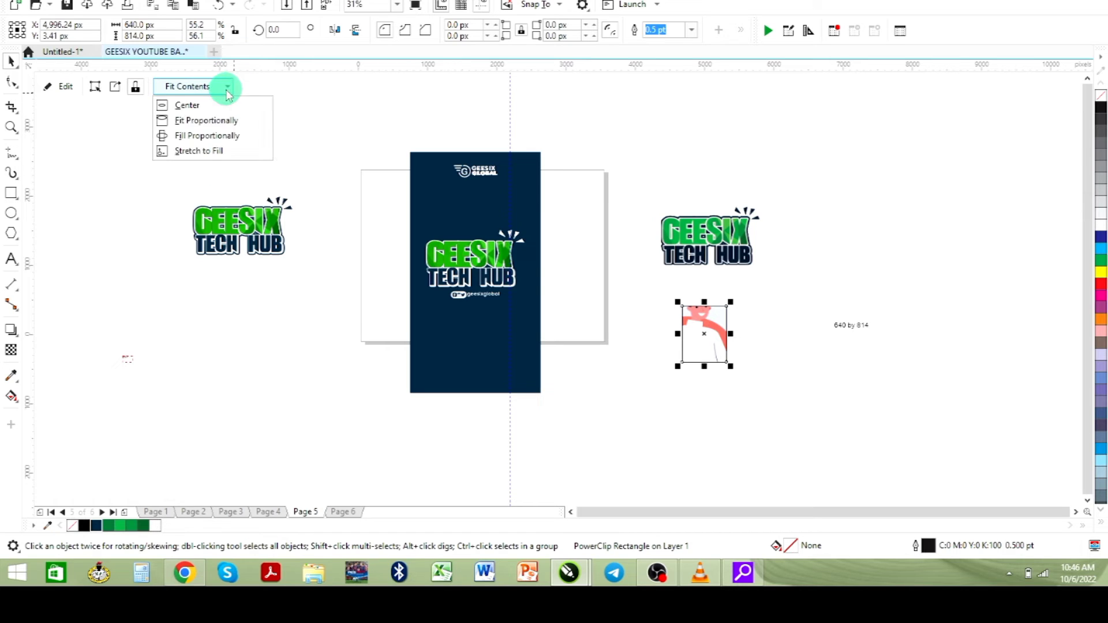
pyautogui.click(230, 137)
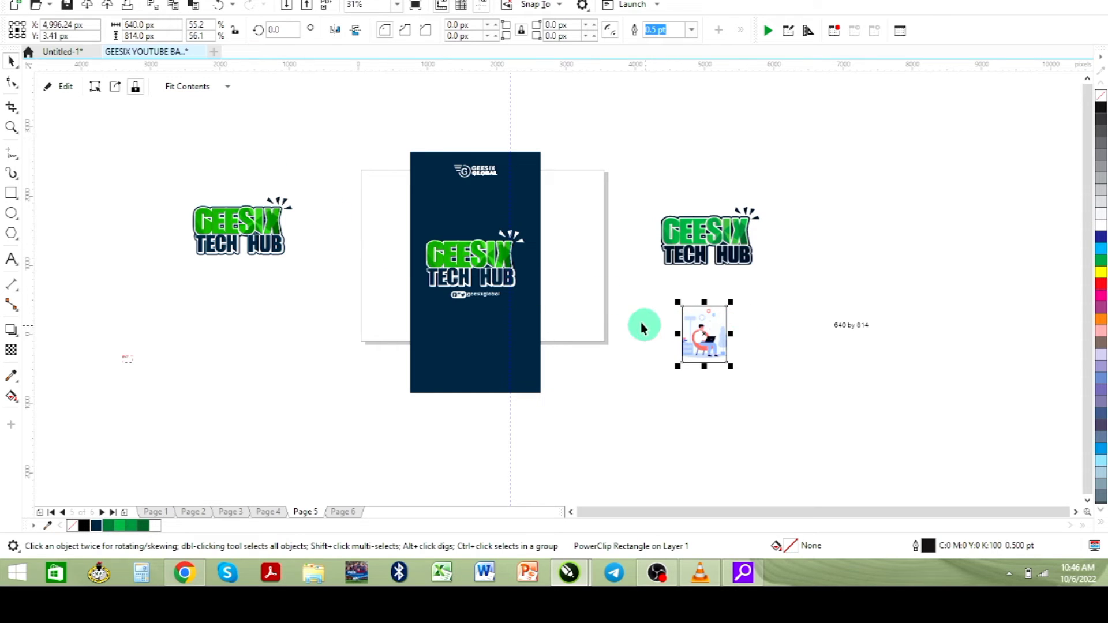
# - Remove the frame's black outline and start exporting it with Ctrl+E
pyautogui.hotkey('shift', 'F2')
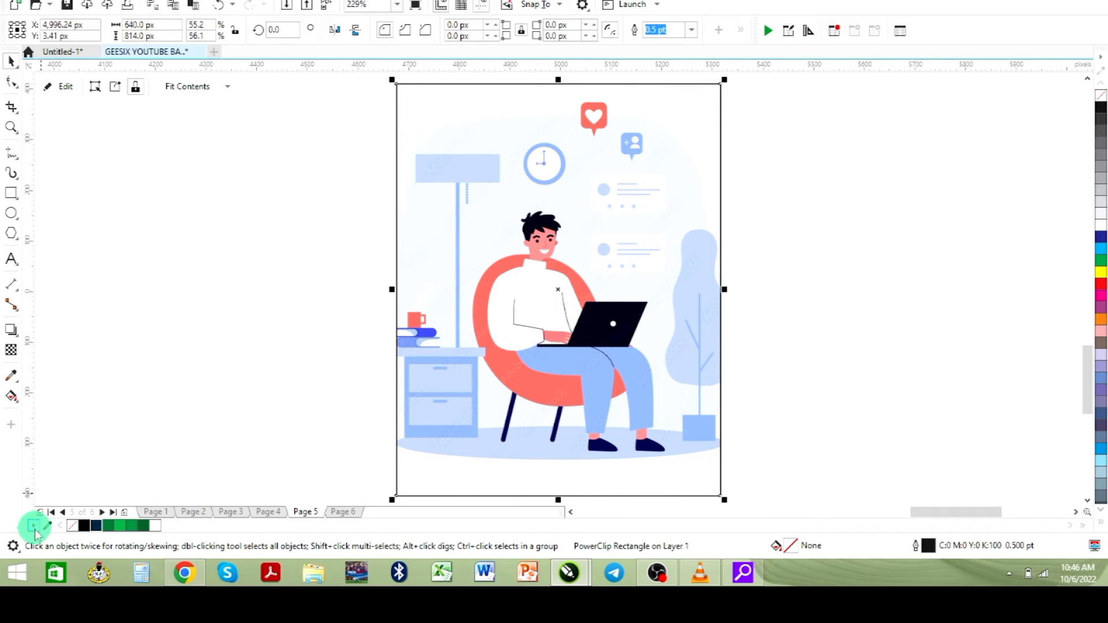
pyautogui.rightClick(73, 524)
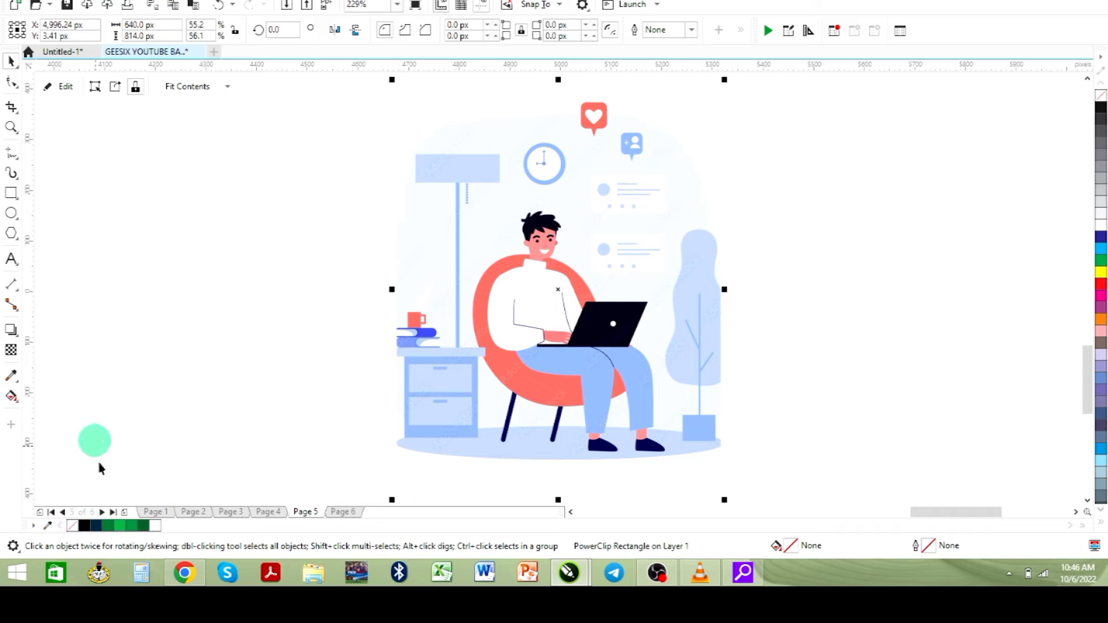
pyautogui.hotkey('ctrl', 'e')
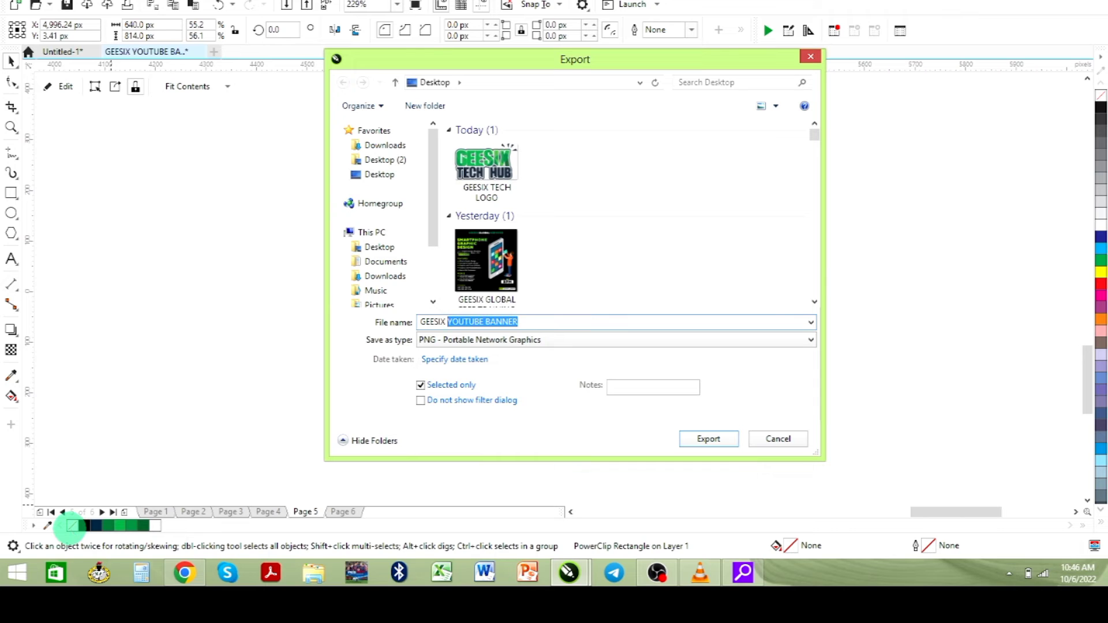
# - Export the framed illustration as the PNG file 'GEESIX banner'
pyautogui.write('GEESIX be')
pyautogui.press('BackSpace')
pyautogui.write('anner')
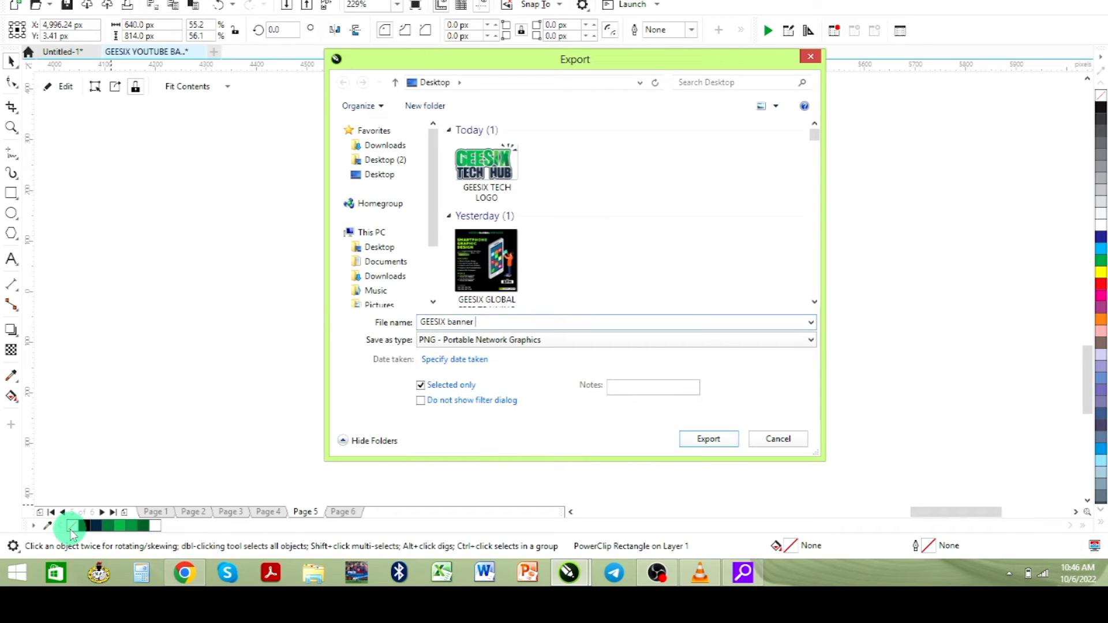
pyautogui.press('Return')
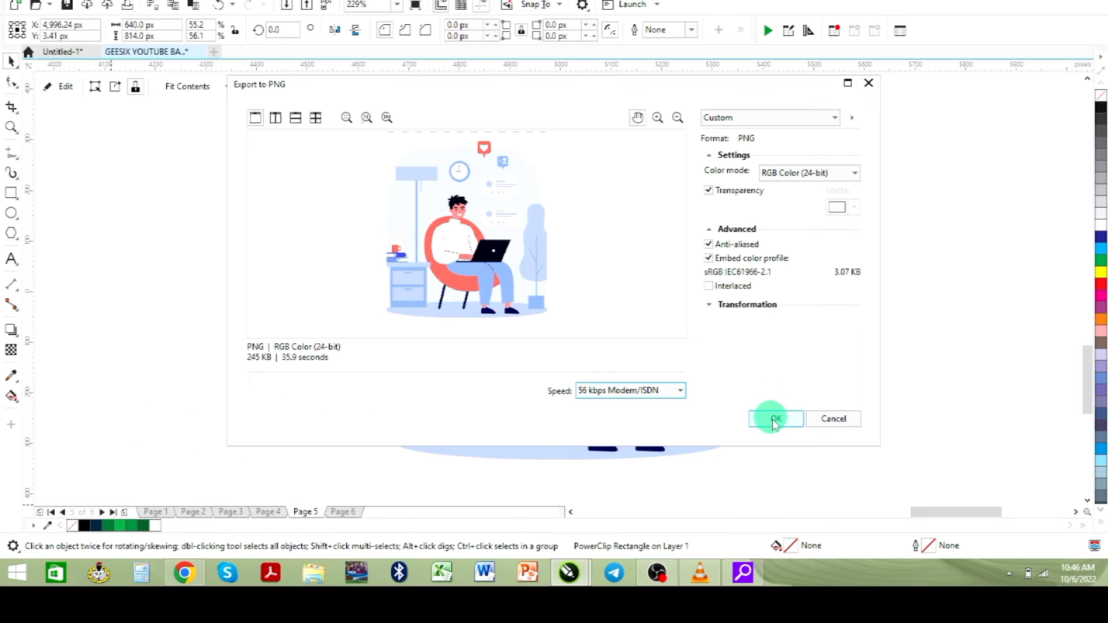
pyautogui.click(775, 421)
# - Return to the browser's site customizer tab and scroll down the preview
pyautogui.click(198, 580)
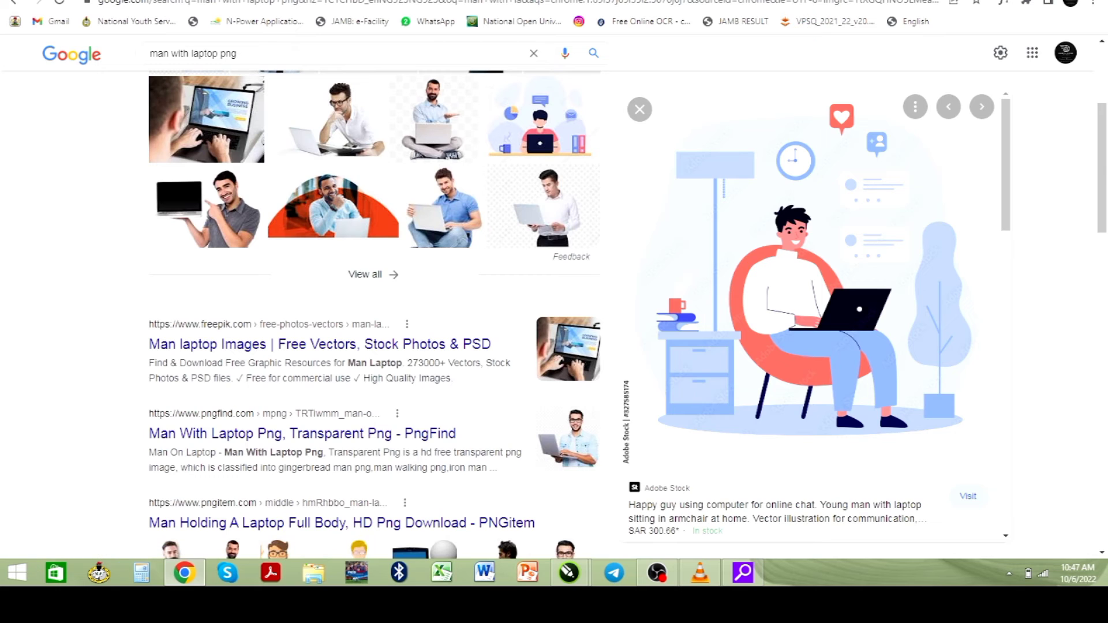
pyautogui.click(774, 6)
pyautogui.click(428, 297)
pyautogui.scroll(-4, 441, 300)
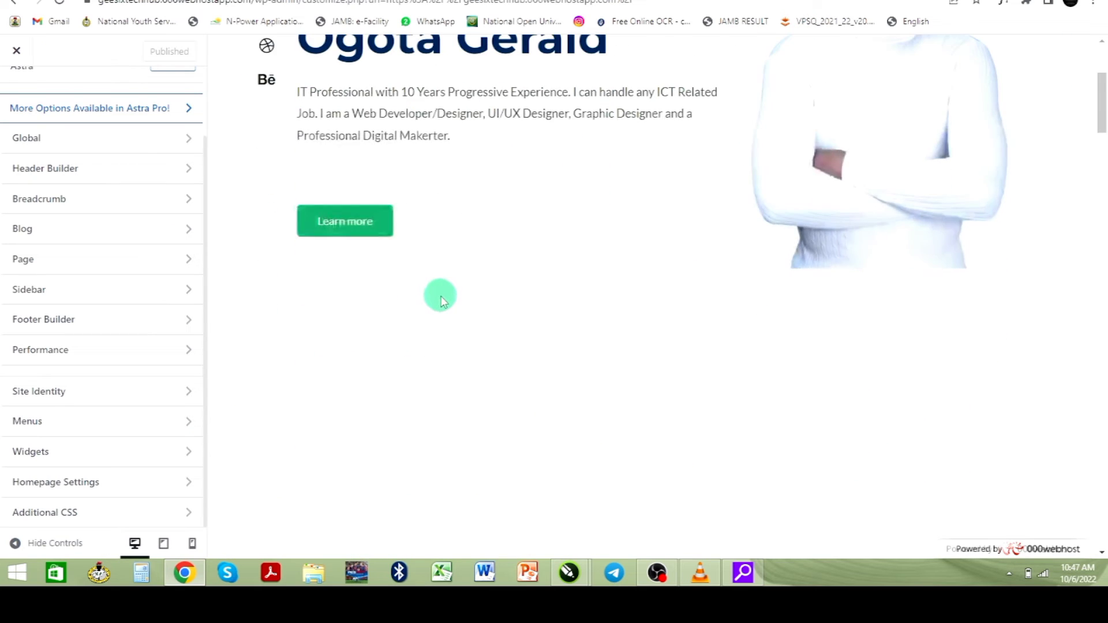
pyautogui.scroll(-8, 442, 300)
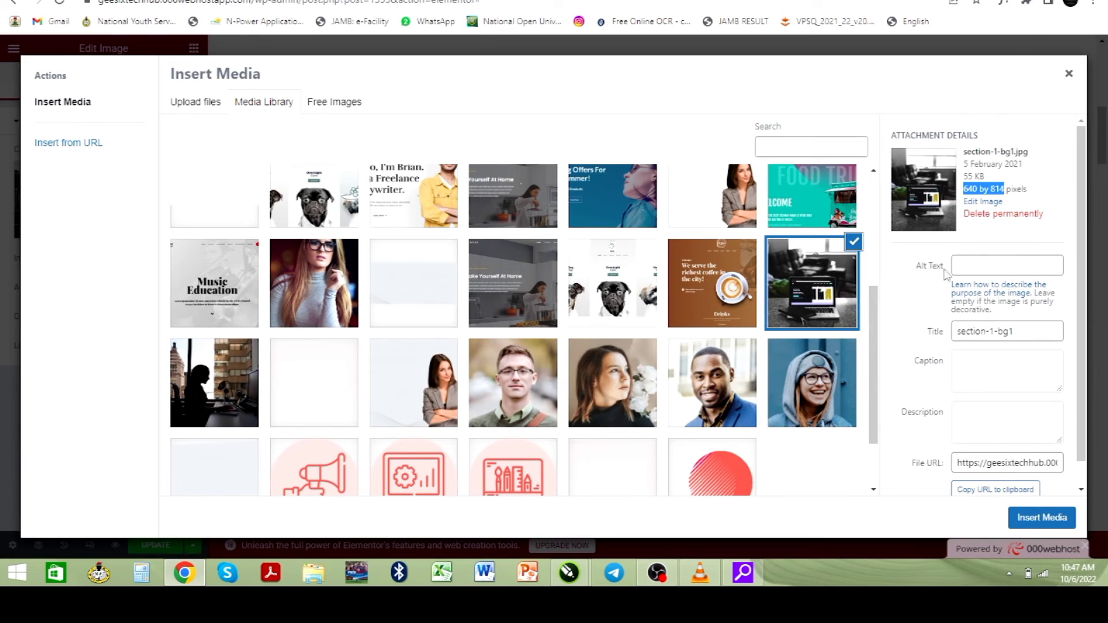
# - Upload the GEESIX banner file and insert it as the About Me section image
pyautogui.click(1069, 74)
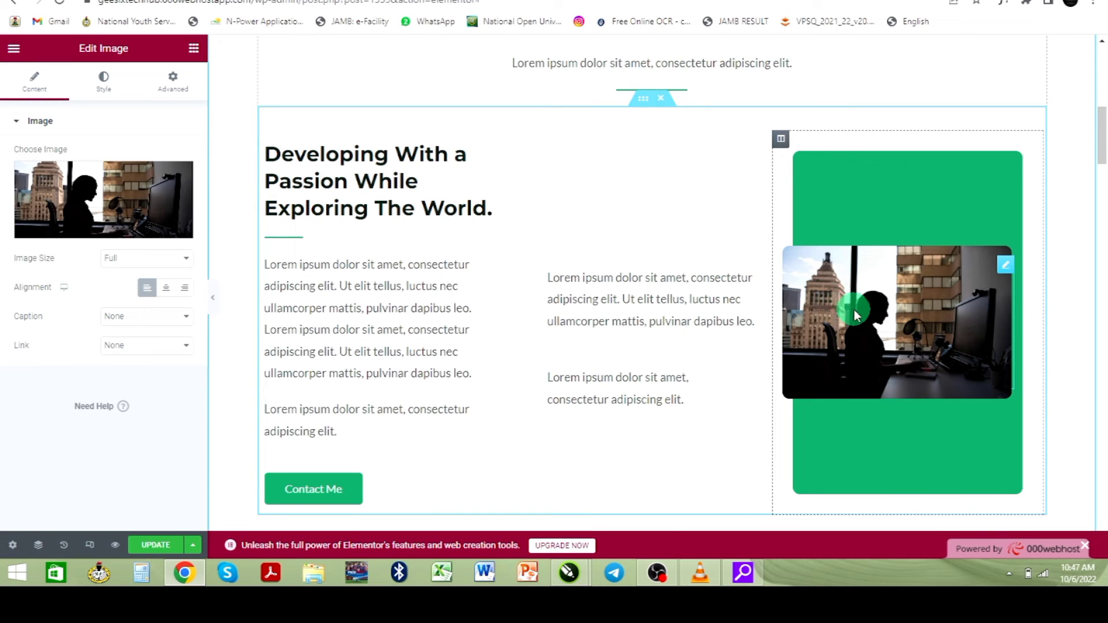
pyautogui.click(90, 231)
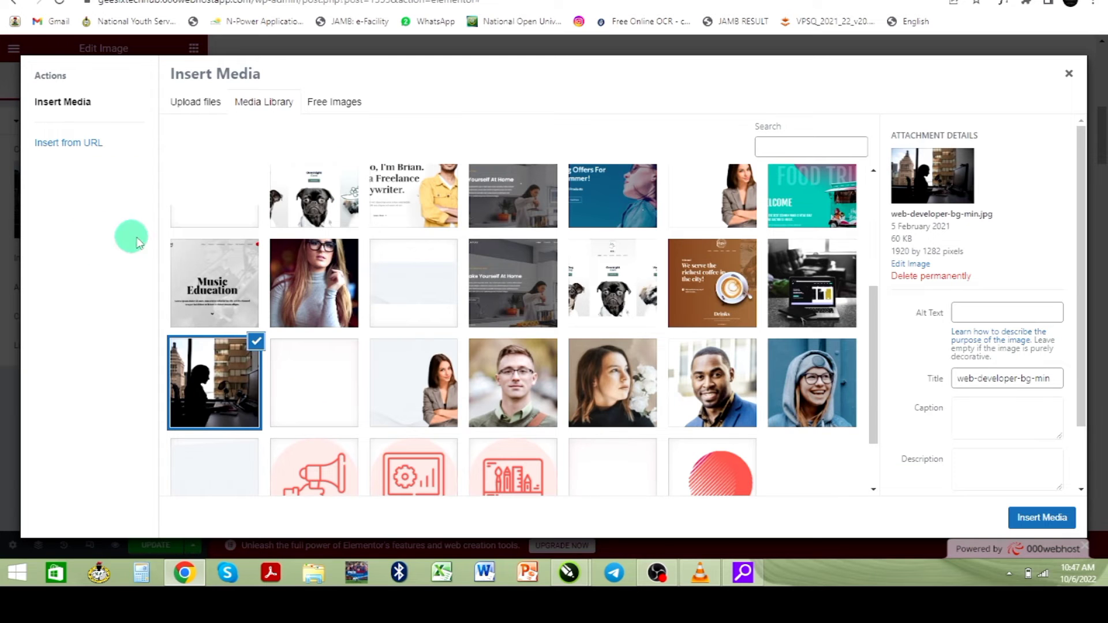
pyautogui.click(201, 110)
pyautogui.click(619, 299)
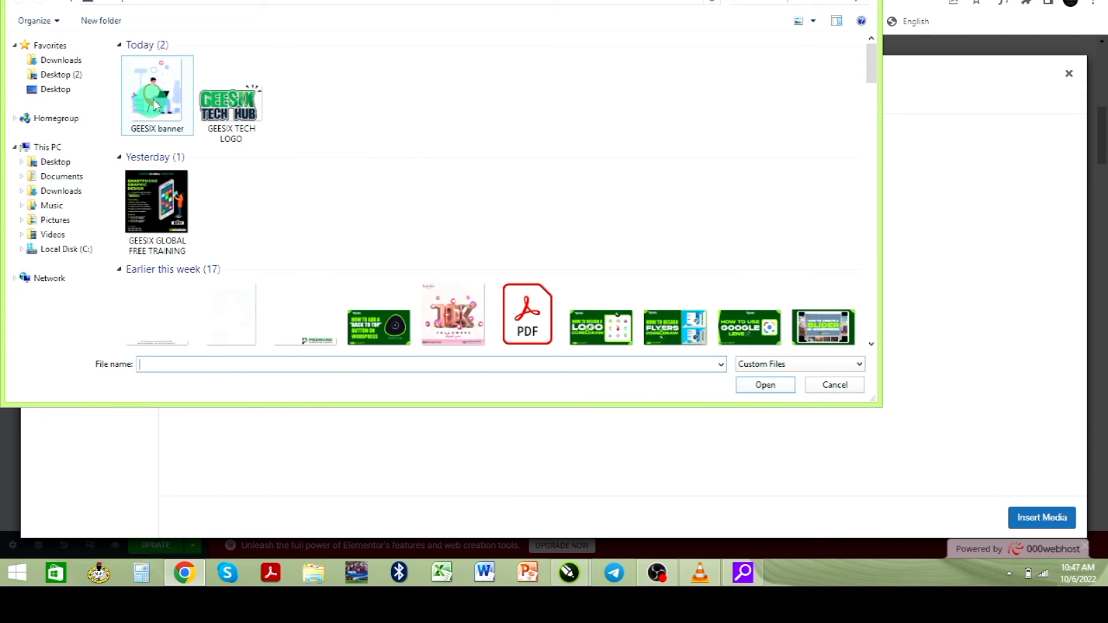
pyautogui.click(156, 101)
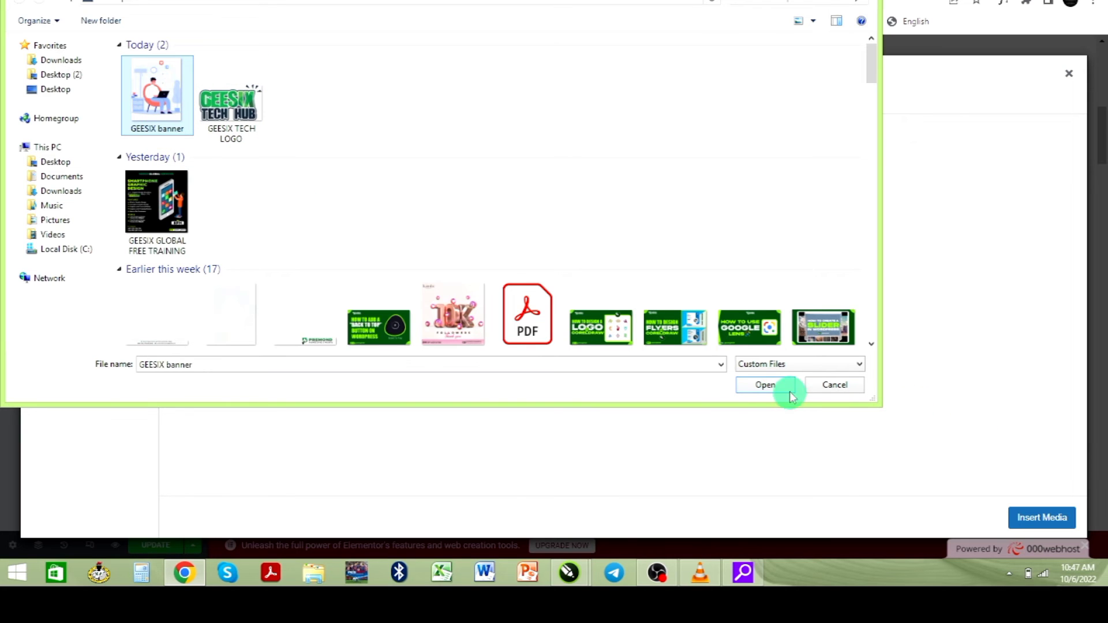
pyautogui.click(774, 386)
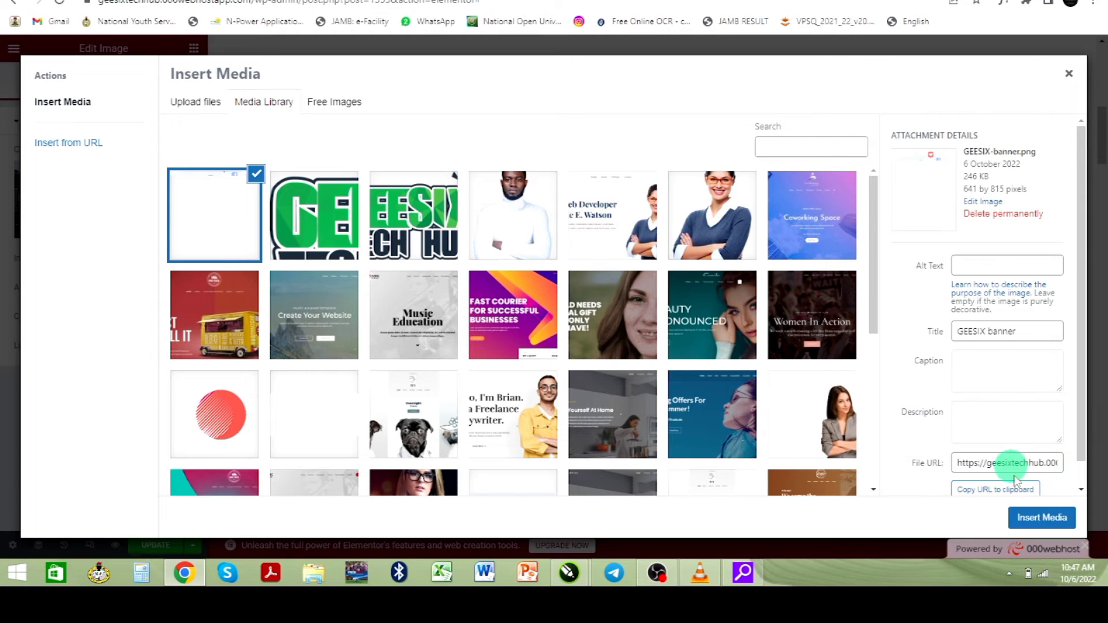
pyautogui.click(1051, 520)
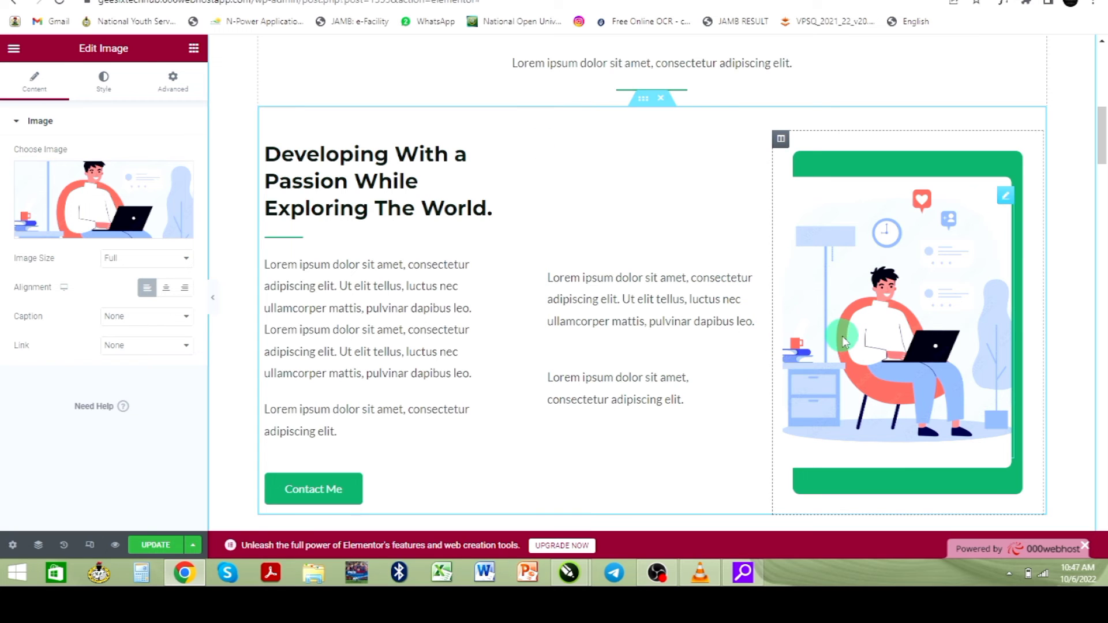
pyautogui.scroll(-4, 897, 344)
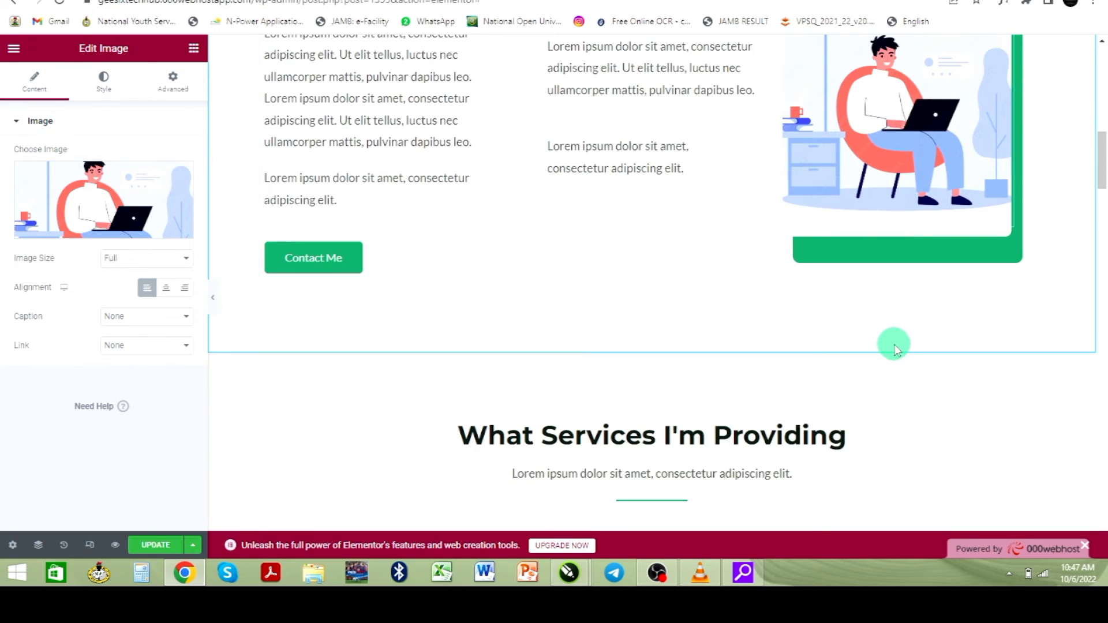
pyautogui.scroll(-6, 892, 348)
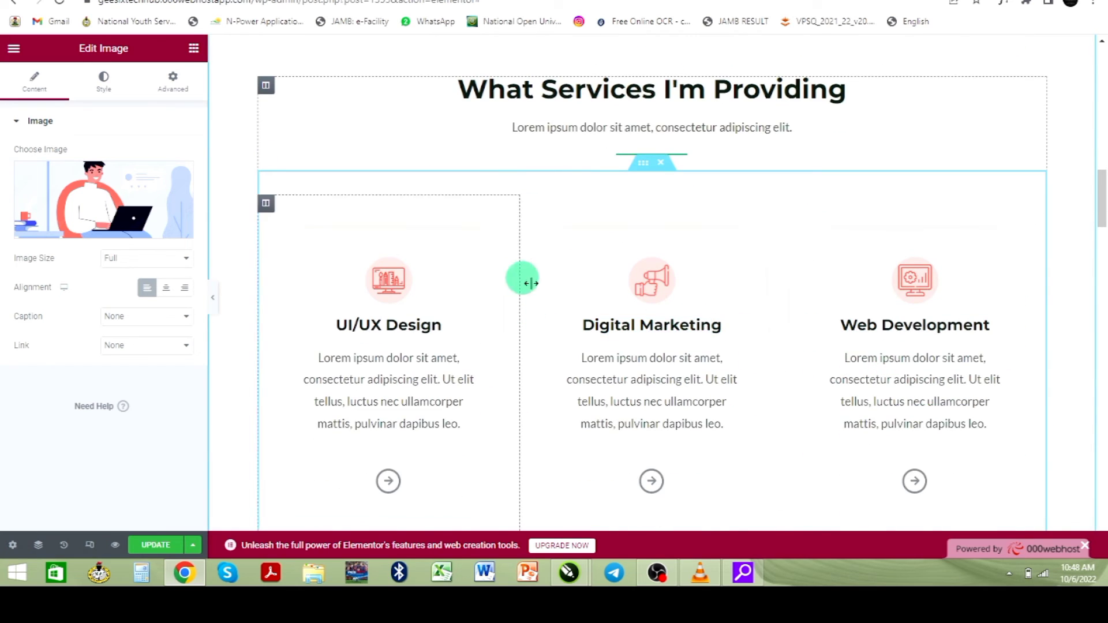
pyautogui.scroll(-6, 556, 297)
pyautogui.scroll(-4, 557, 307)
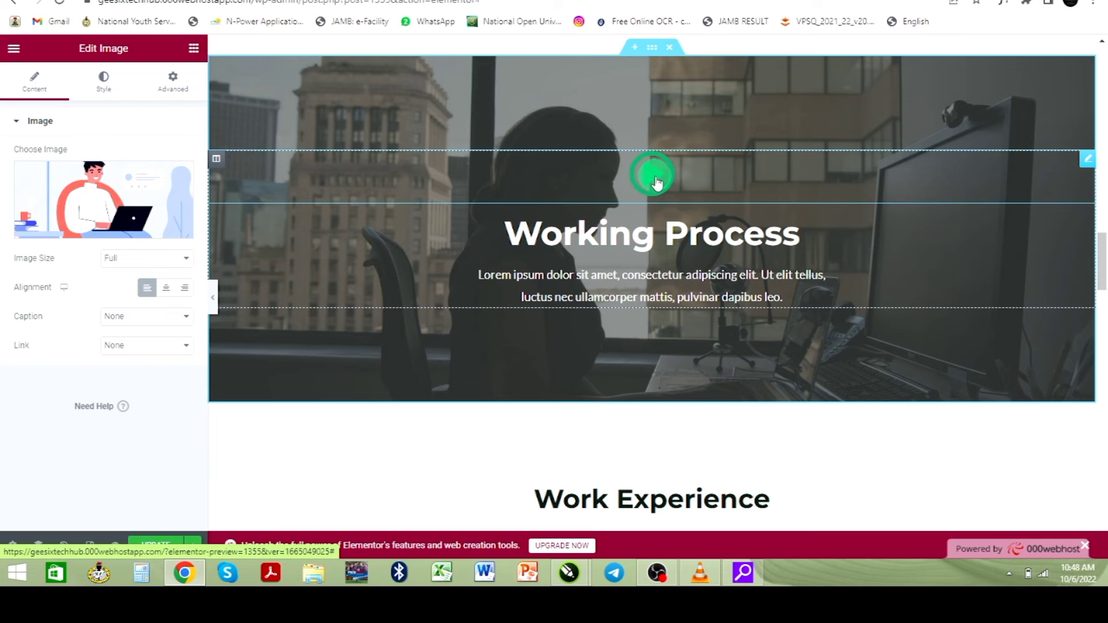
pyautogui.scroll(-6, 509, 265)
pyautogui.scroll(-4, 511, 269)
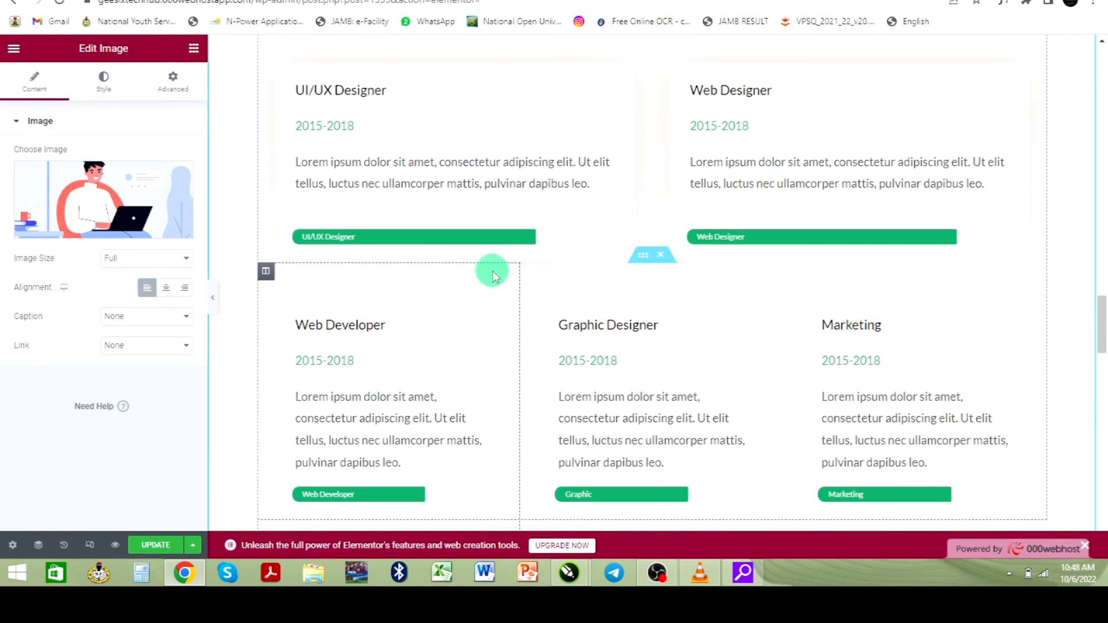
pyautogui.scroll(-4, 490, 270)
pyautogui.scroll(4, 490, 271)
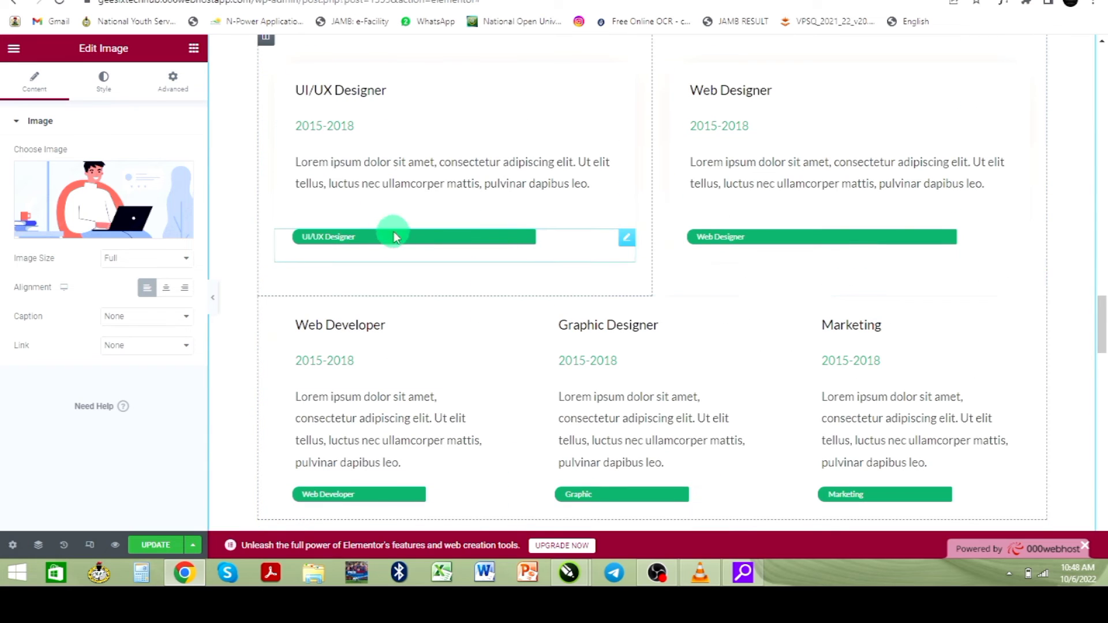
# - Set the UI/UX Designer progress bar's percentage to 94
pyautogui.click(624, 237)
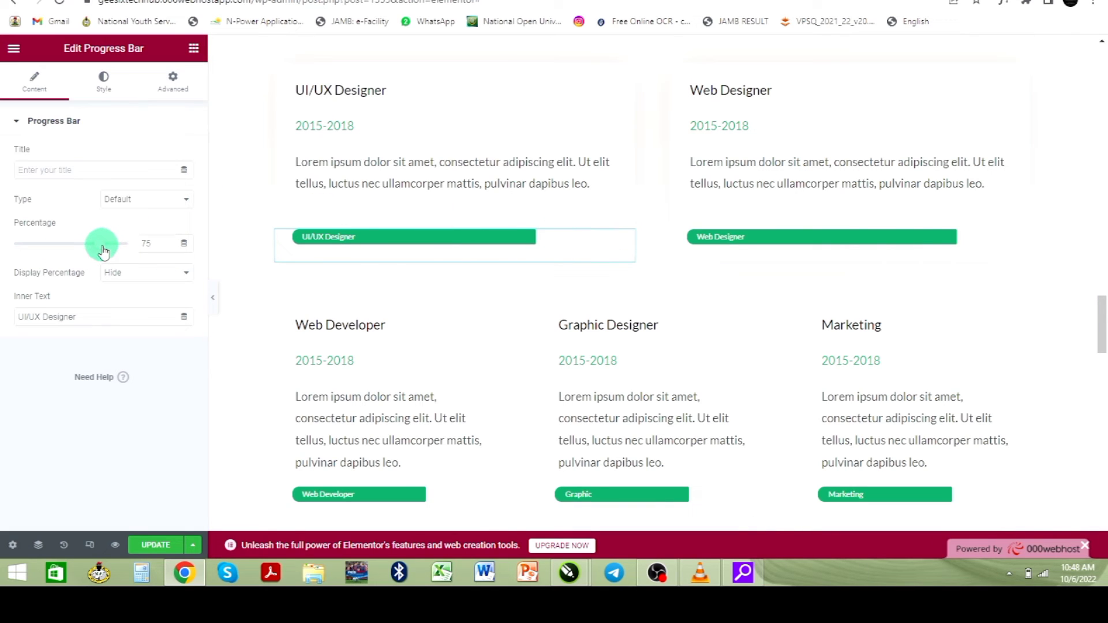
pyautogui.moveTo(102, 252); pyautogui.dragTo(49, 253)
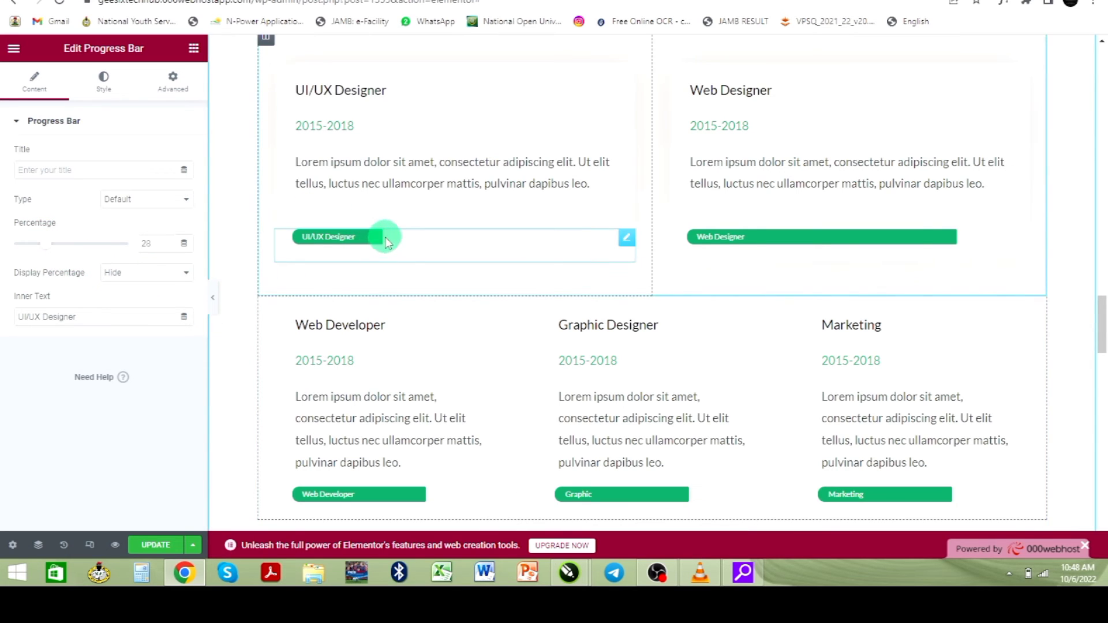
pyautogui.moveTo(45, 244); pyautogui.dragTo(120, 253)
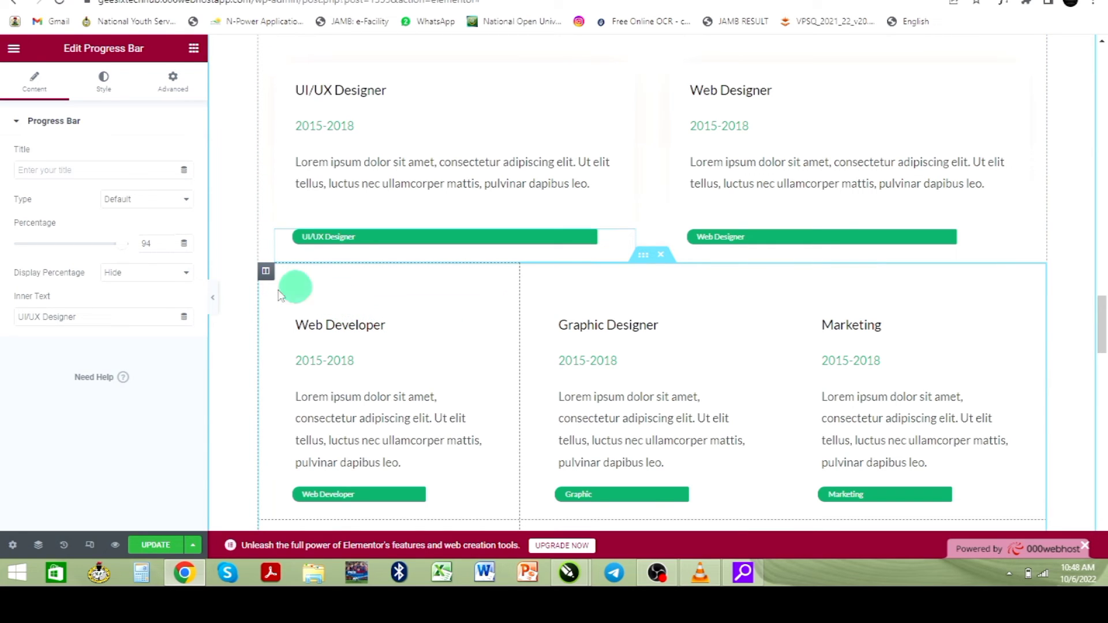
# - Scroll down through the edited portfolio page and back up, then switch to the Geesix Global tab
pyautogui.scroll(-1, 434, 325)
pyautogui.scroll(-5, 434, 325)
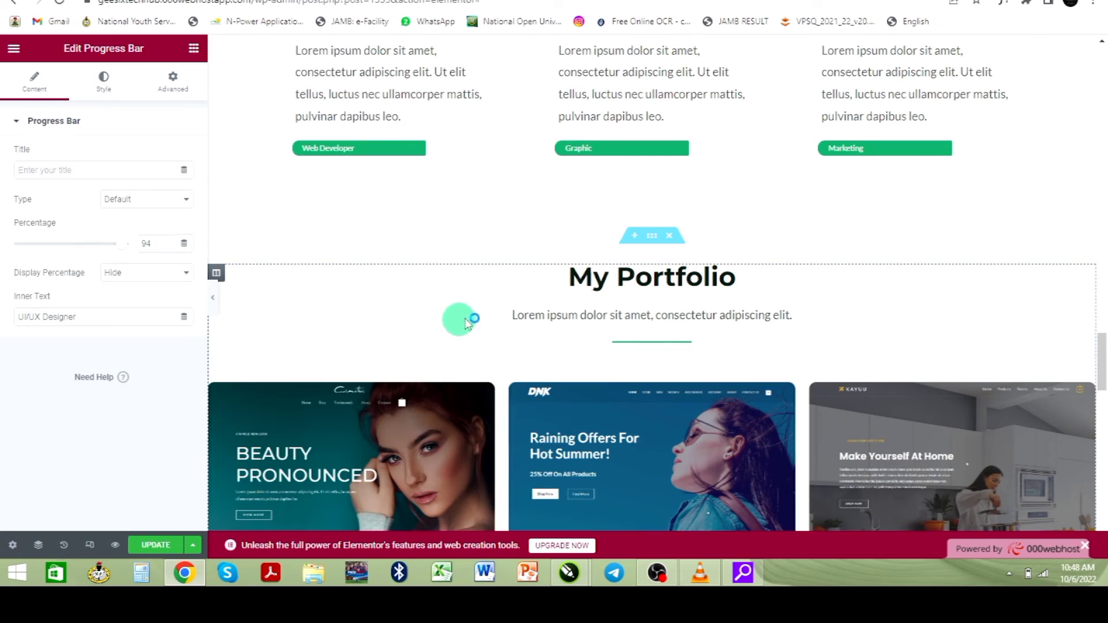
pyautogui.scroll(-2, 628, 324)
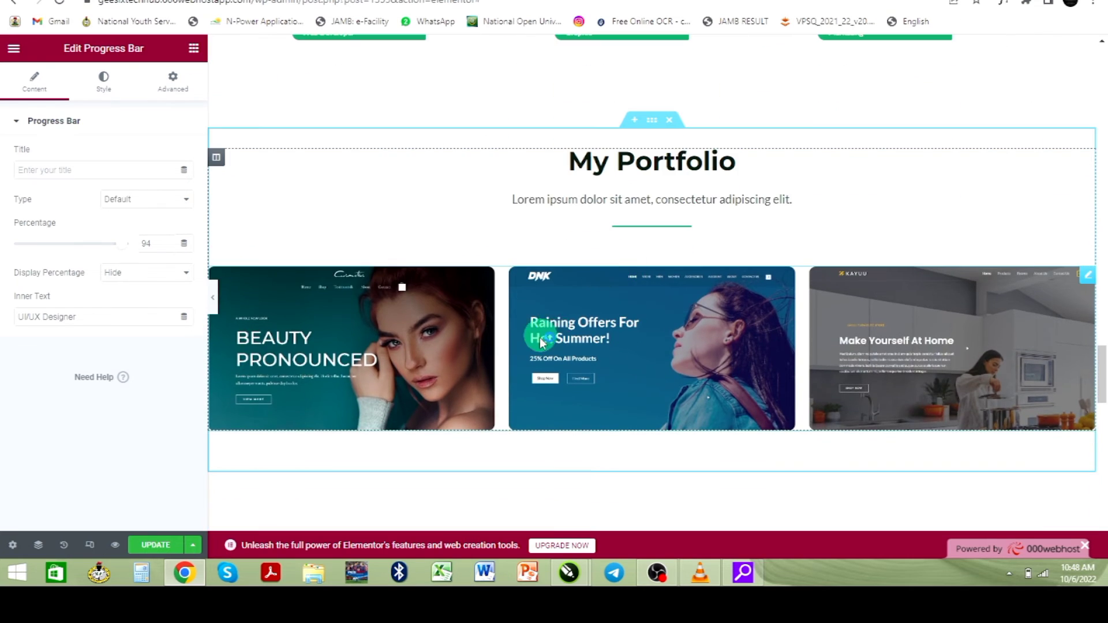
pyautogui.scroll(-2, 539, 338)
pyautogui.scroll(-1, 757, 259)
pyautogui.scroll(-18, 730, 286)
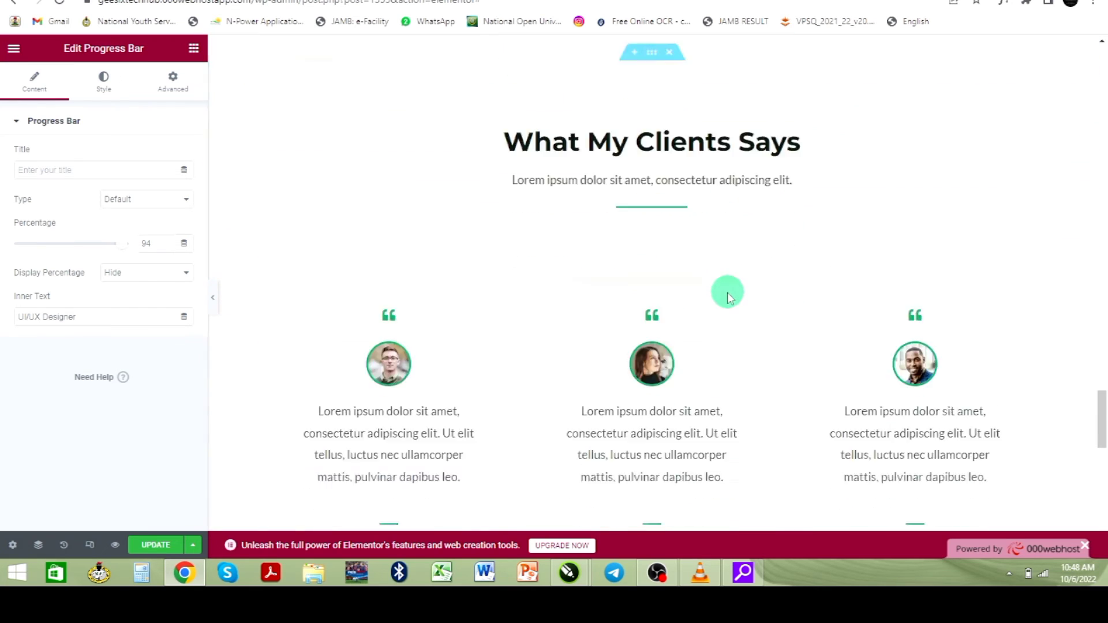
pyautogui.scroll(-1, 726, 290)
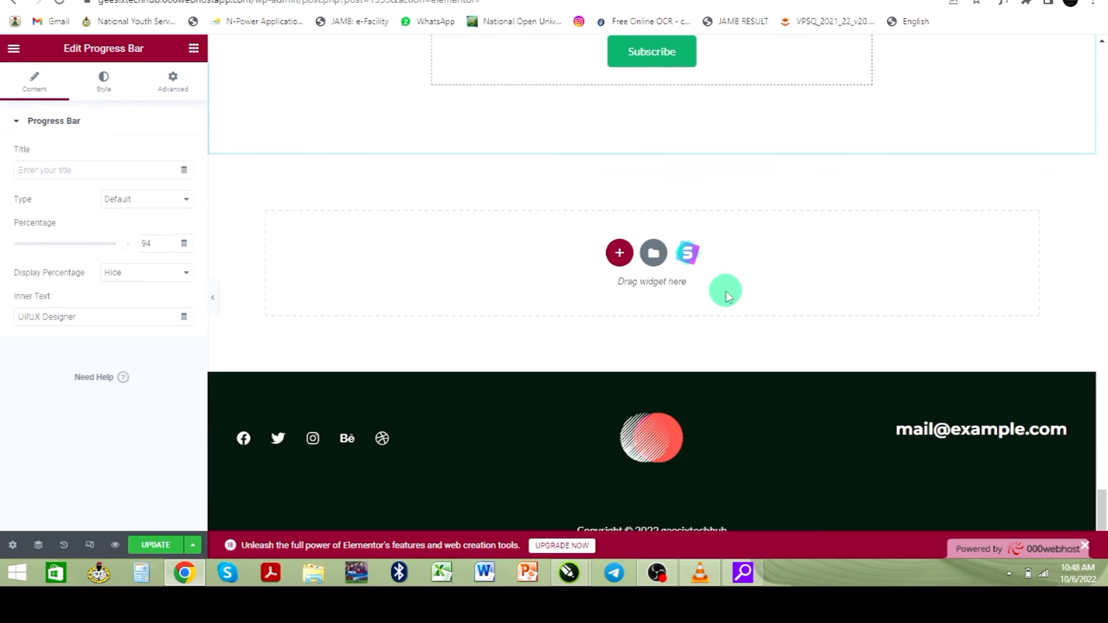
pyautogui.scroll(4, 629, 291)
pyautogui.scroll(15, 618, 292)
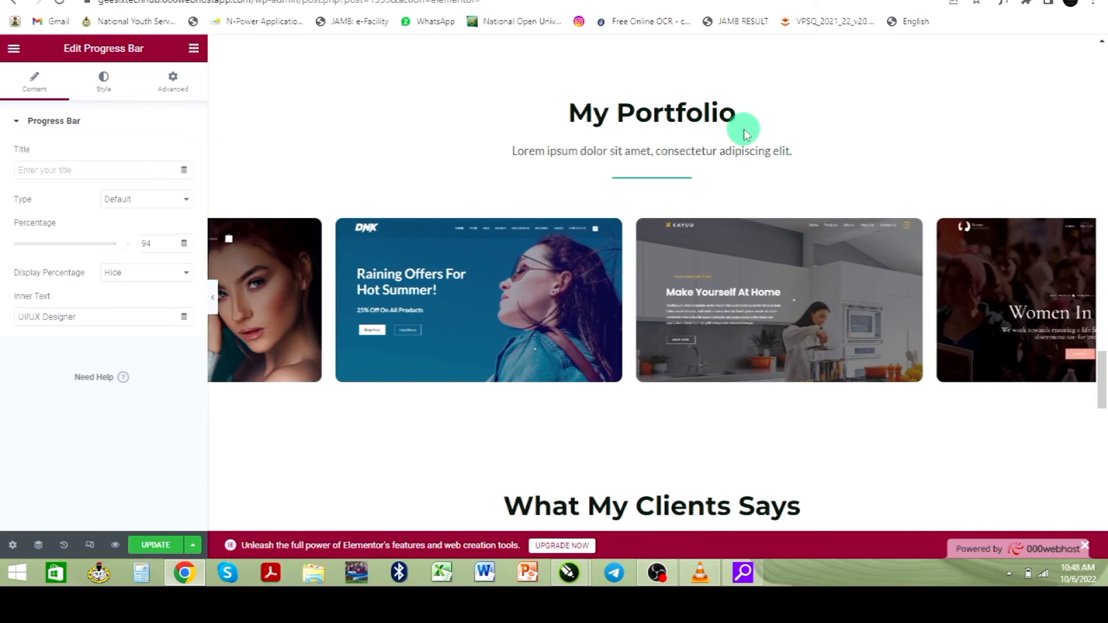
pyautogui.scroll(20, 743, 129)
pyautogui.scroll(3, 745, 127)
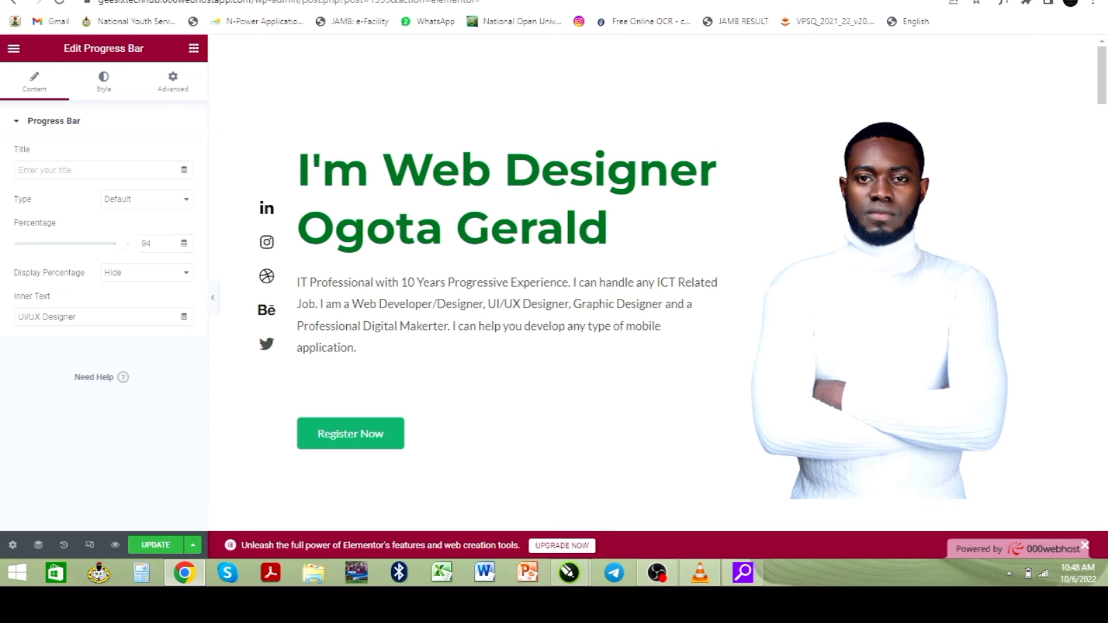
pyautogui.hotkey('ctrl', 'Tab')
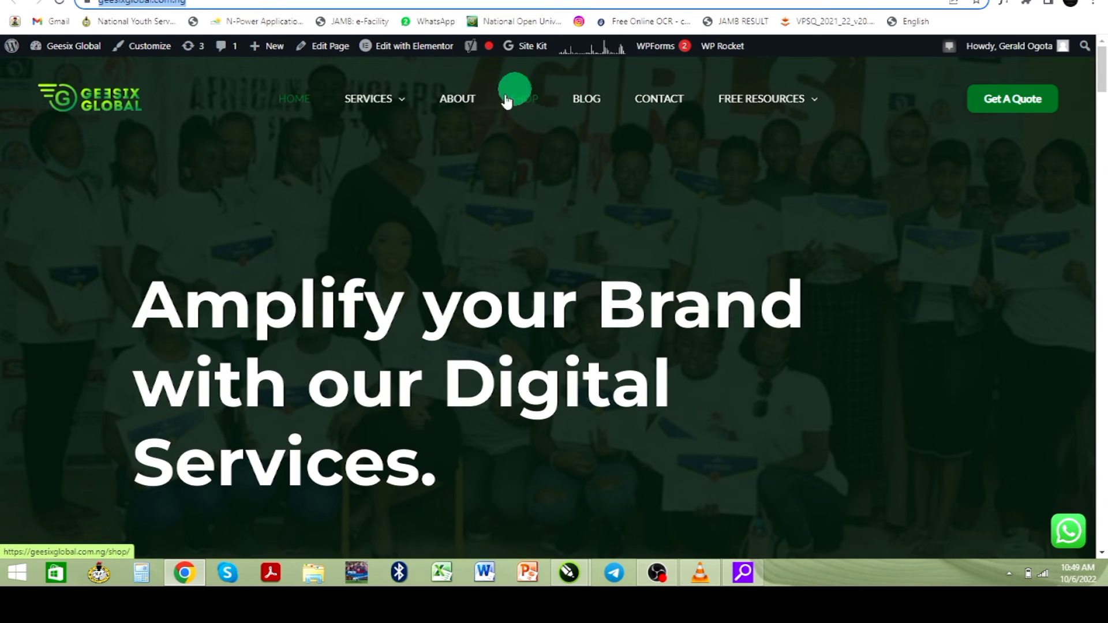
# - Open the Ebooks page under Free Resources, then switch to the geesixtechhub Dashboard tab
pyautogui.moveTo(760, 98)
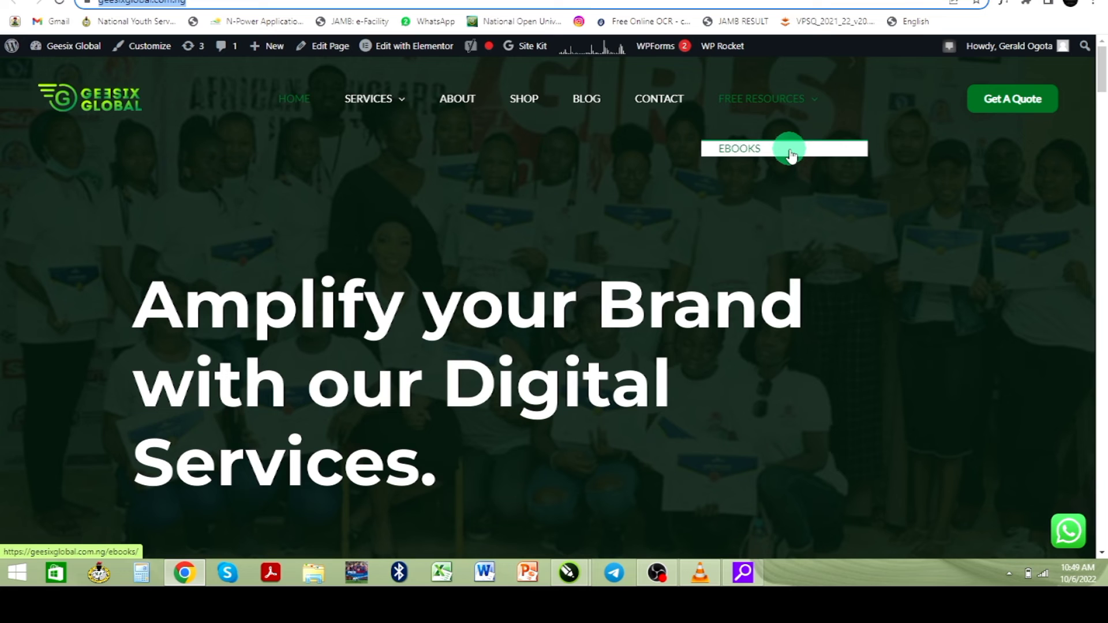
pyautogui.click(791, 151)
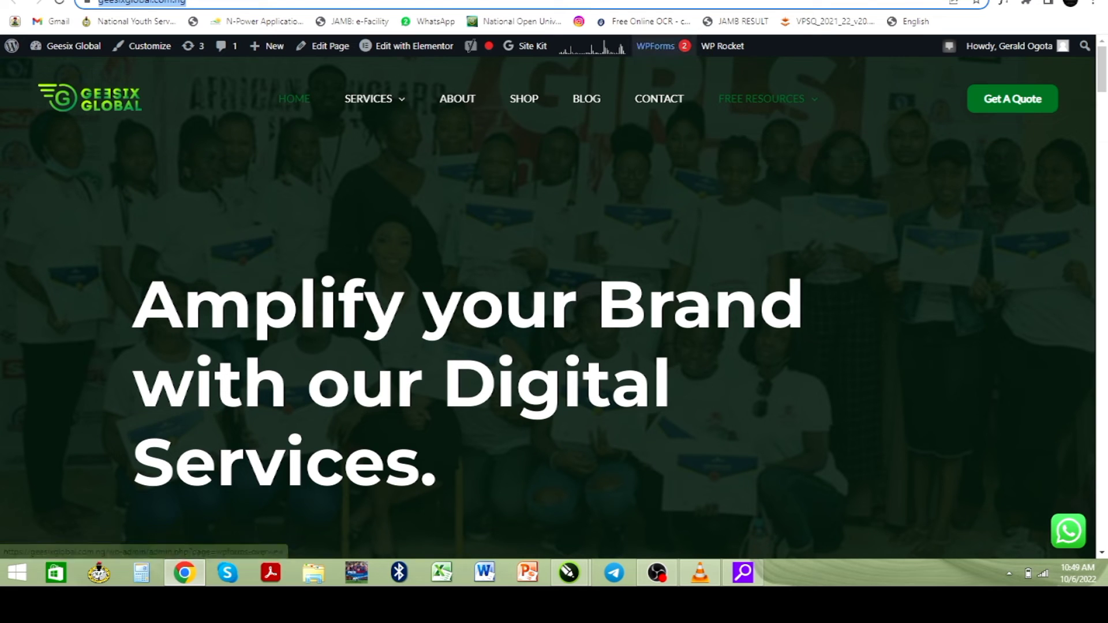
pyautogui.click(736, 0)
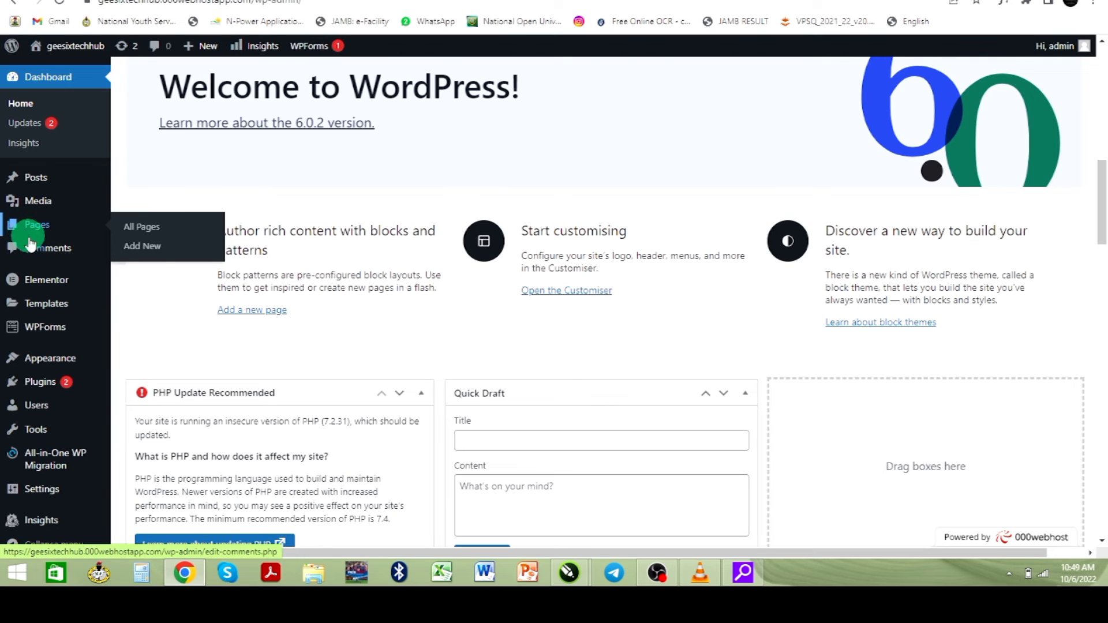
# - Open the Pages list from the admin sidebar and scroll through it
pyautogui.moveTo(46, 237)
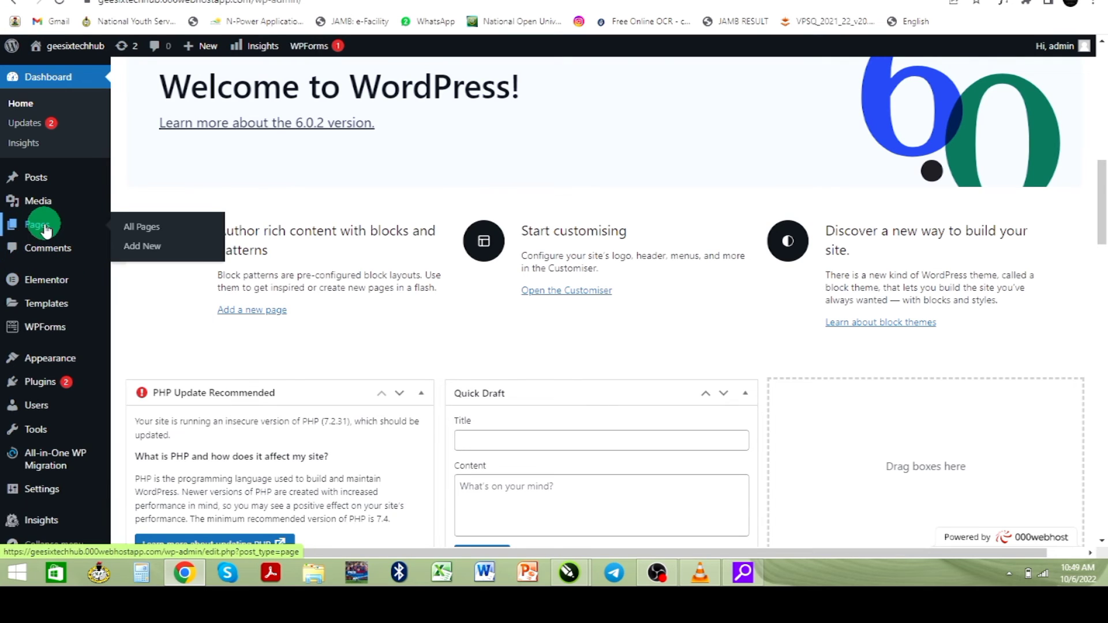
pyautogui.click(46, 231)
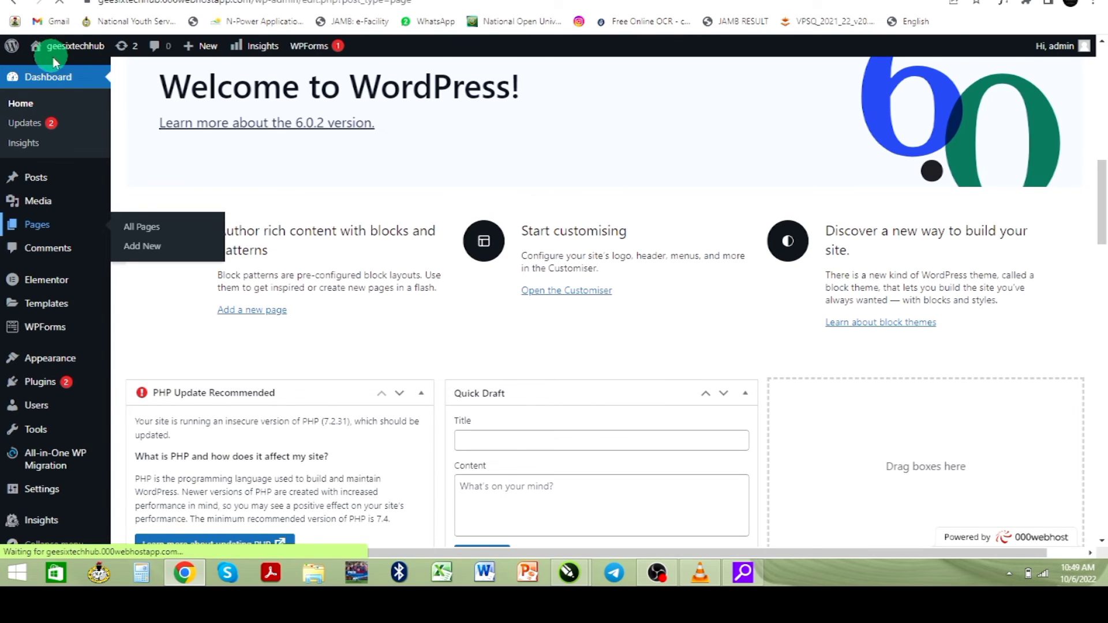
pyautogui.moveTo(63, 45)
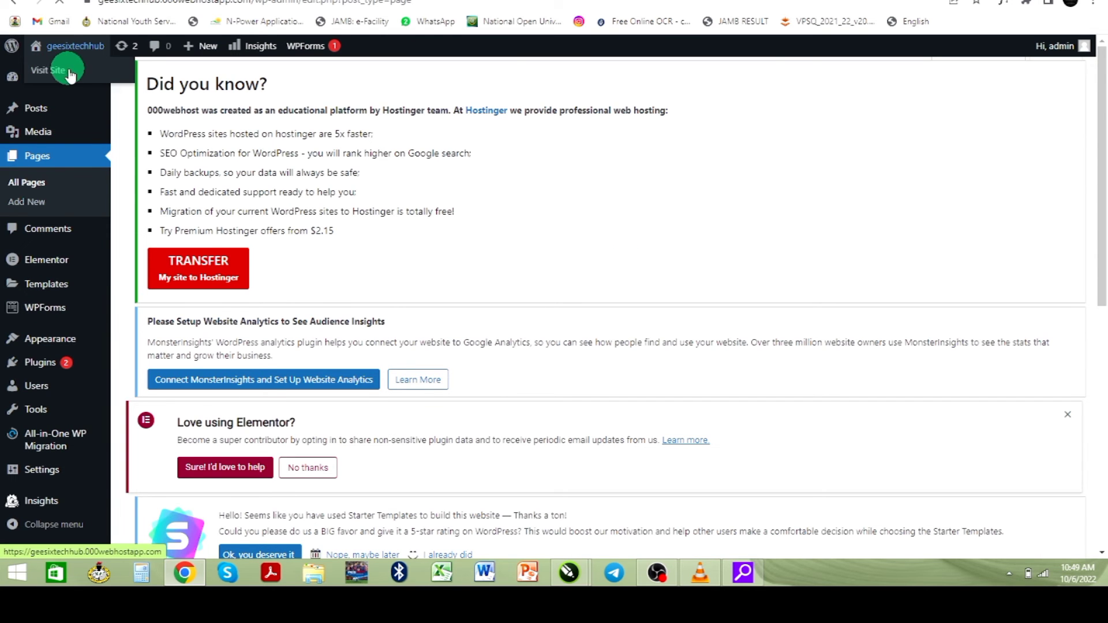
pyautogui.rightClick(69, 75)
pyautogui.click(91, 85)
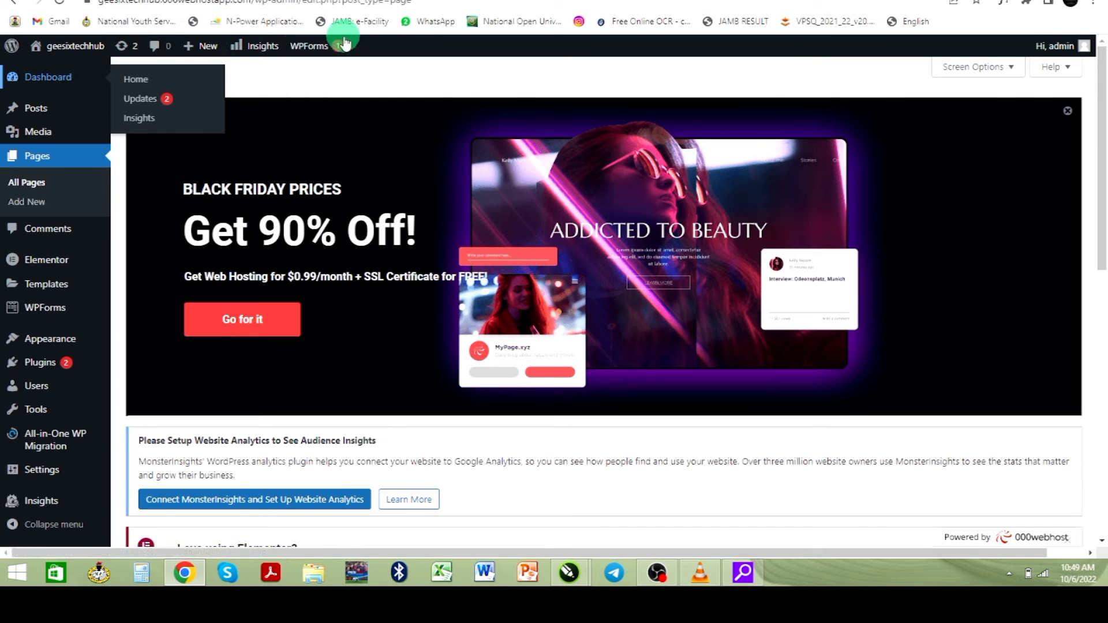
pyautogui.scroll(-8, 353, 265)
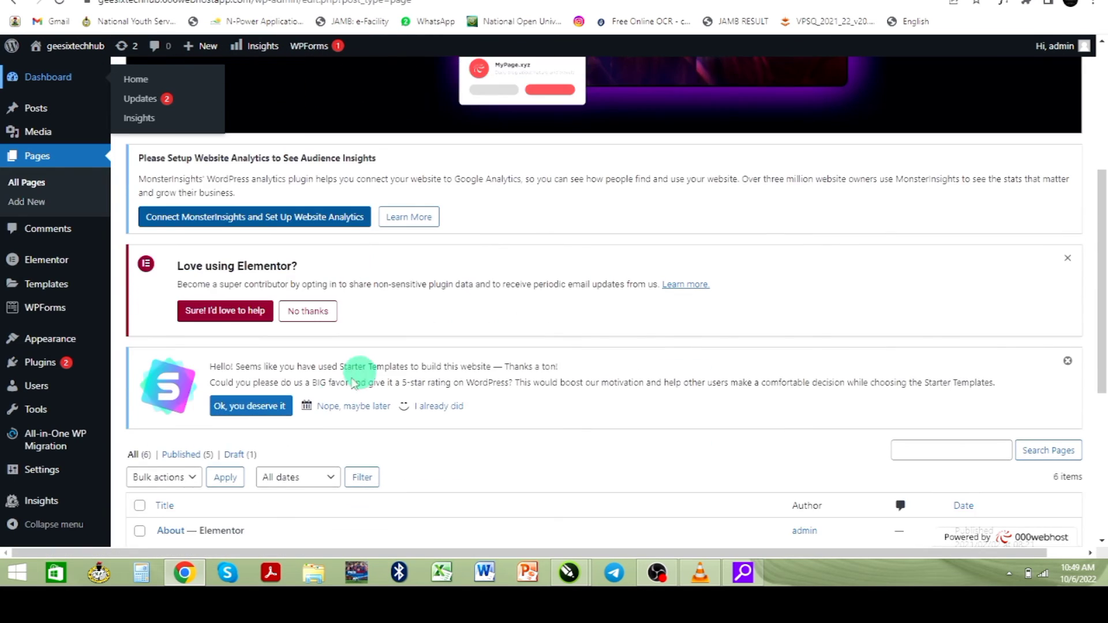
pyautogui.scroll(-3, 174, 357)
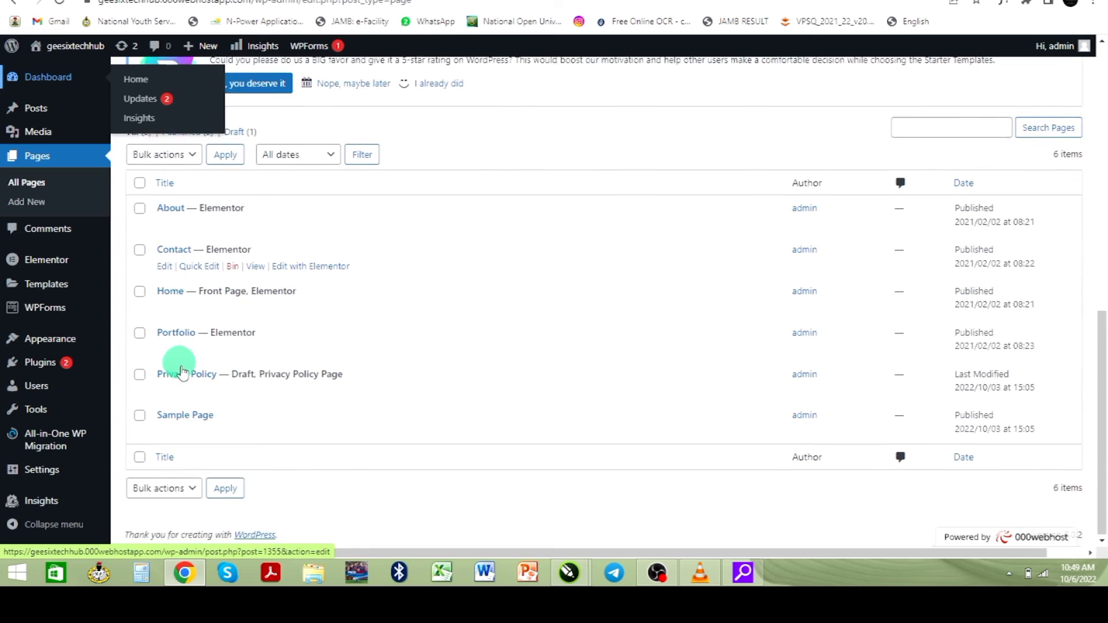
pyautogui.scroll(2, 183, 361)
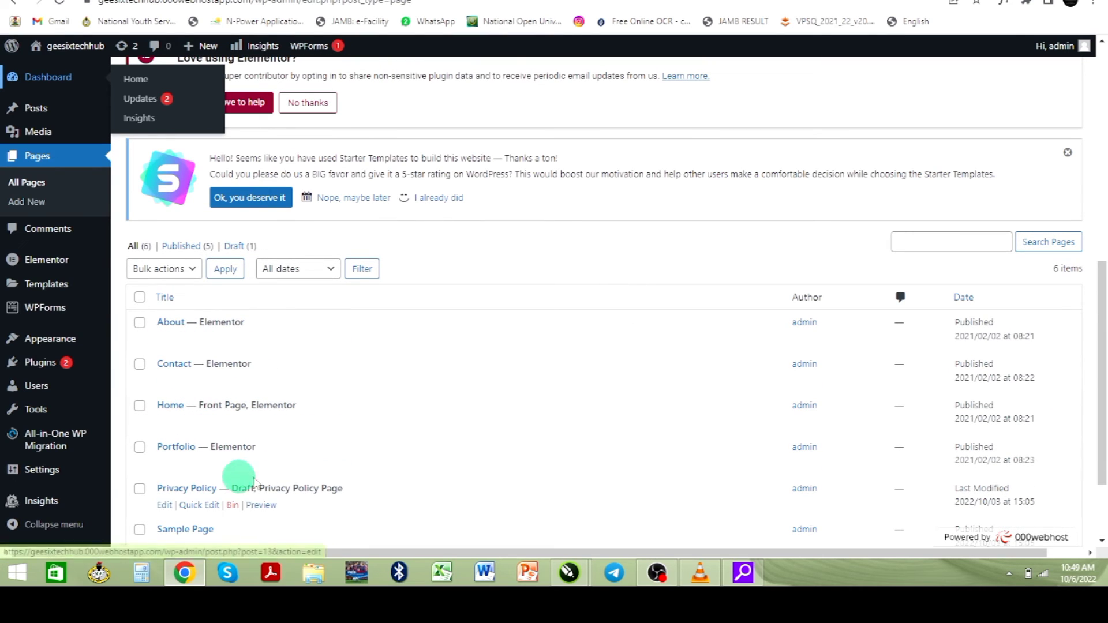
pyautogui.scroll(-1, 245, 471)
pyautogui.scroll(-2, 245, 468)
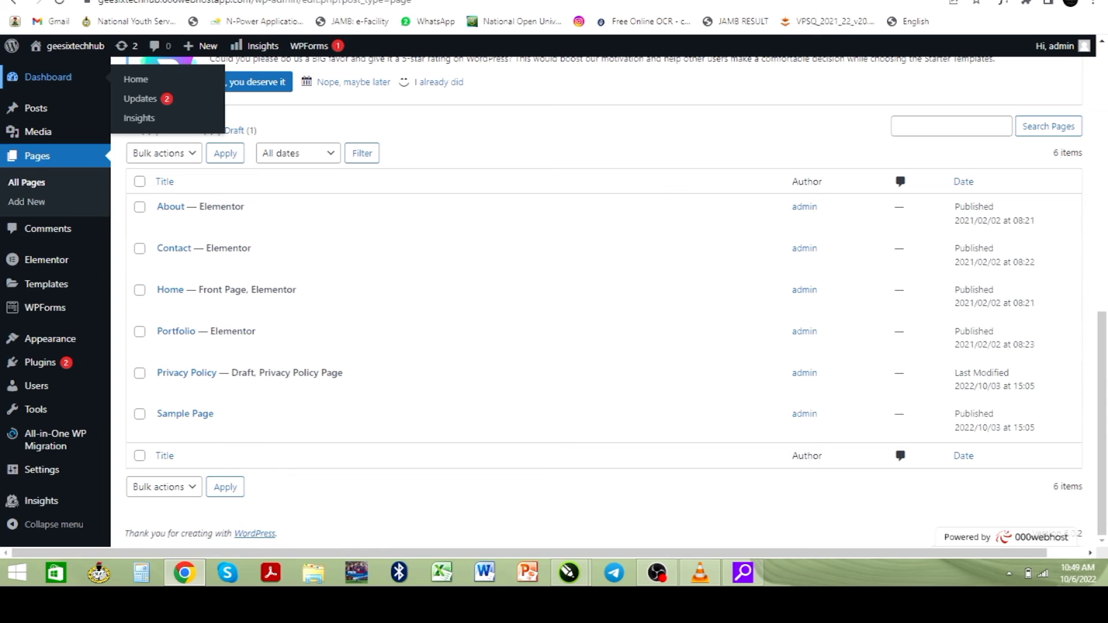
# - Visit the live site's front page, then return to the All Pages list and review it
pyautogui.click(136, 79)
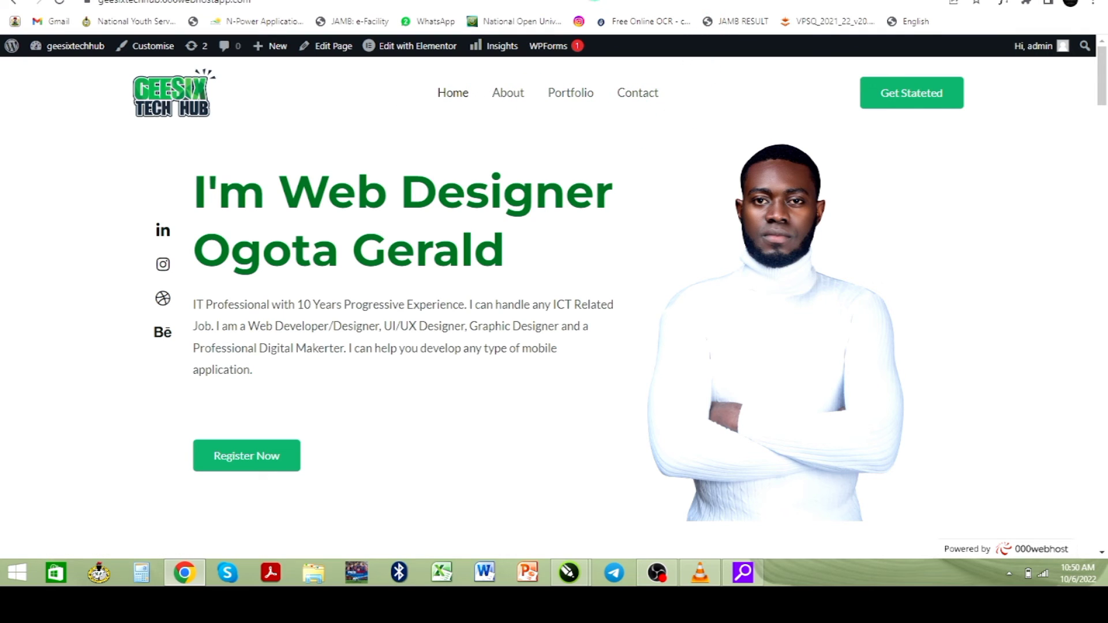
pyautogui.click(592, 46)
pyautogui.hotkey('ctrl', 'Tab')
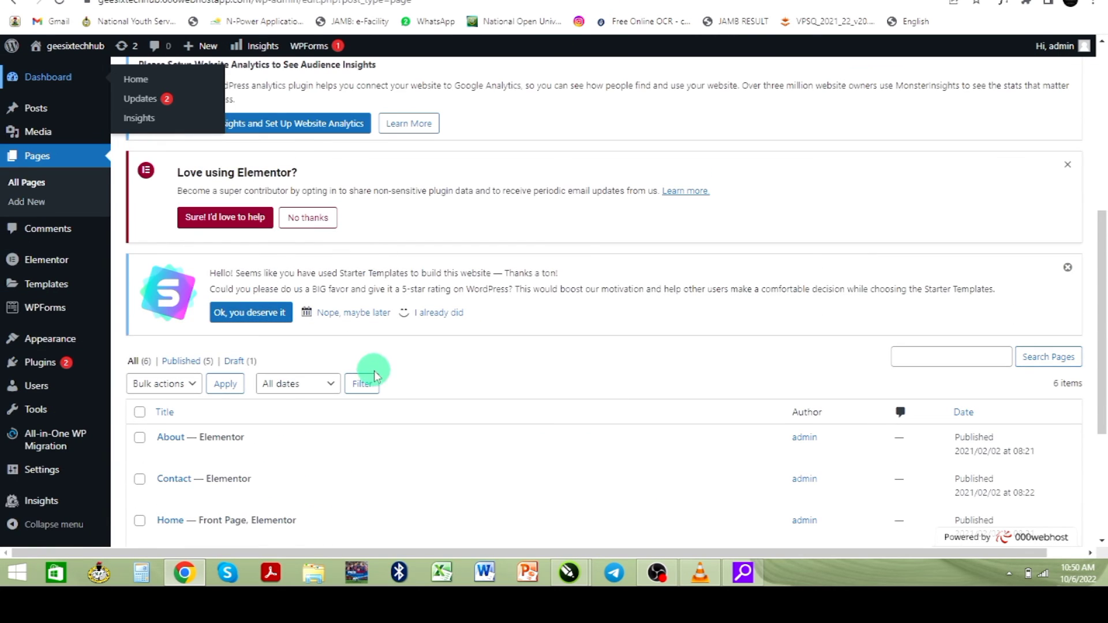
pyautogui.scroll(4, 267, 380)
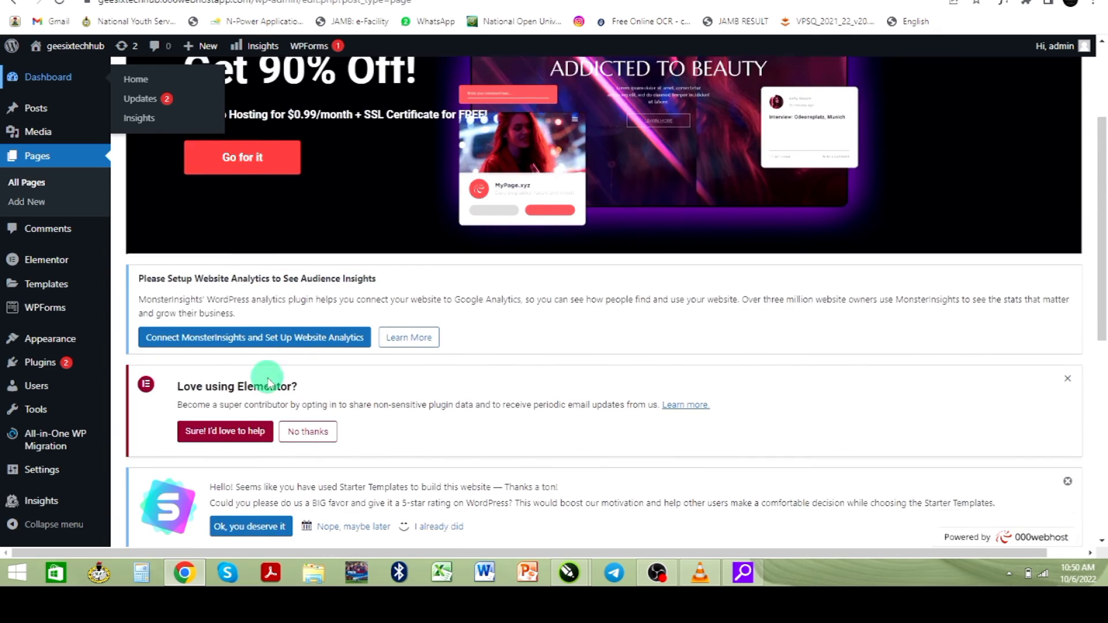
pyautogui.scroll(-4, 267, 381)
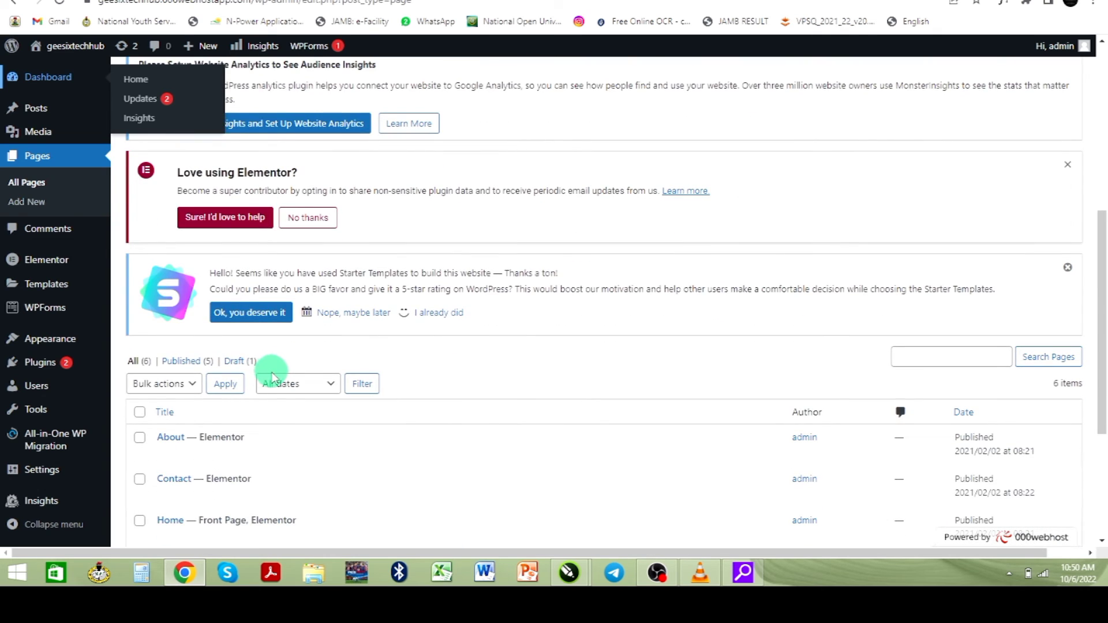
pyautogui.scroll(-2, 272, 377)
pyautogui.scroll(-2, 289, 388)
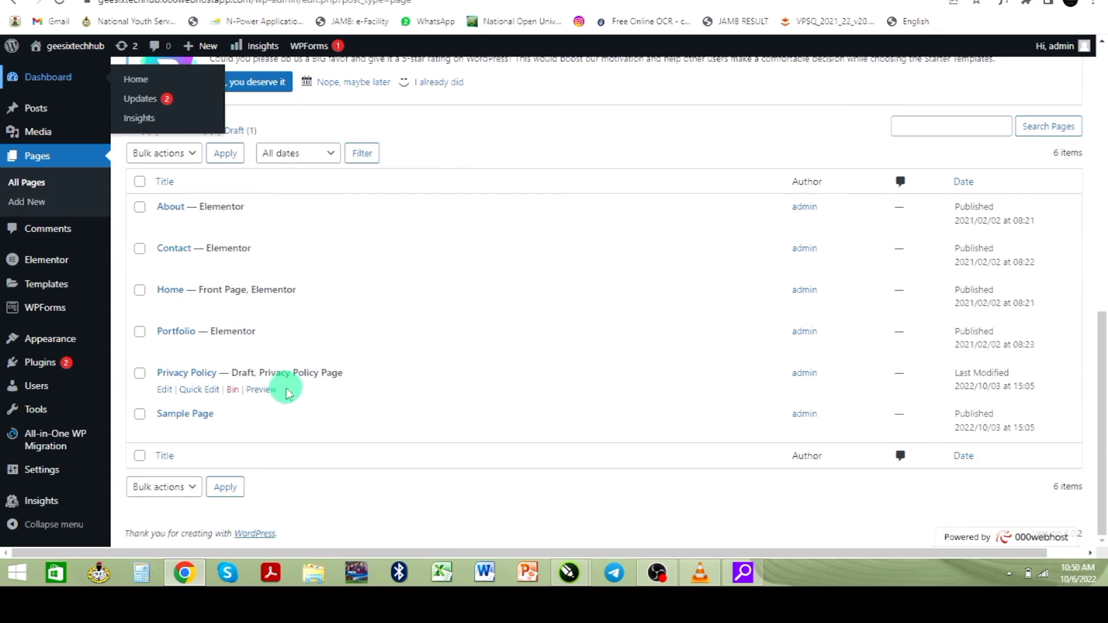
pyautogui.scroll(9, 287, 389)
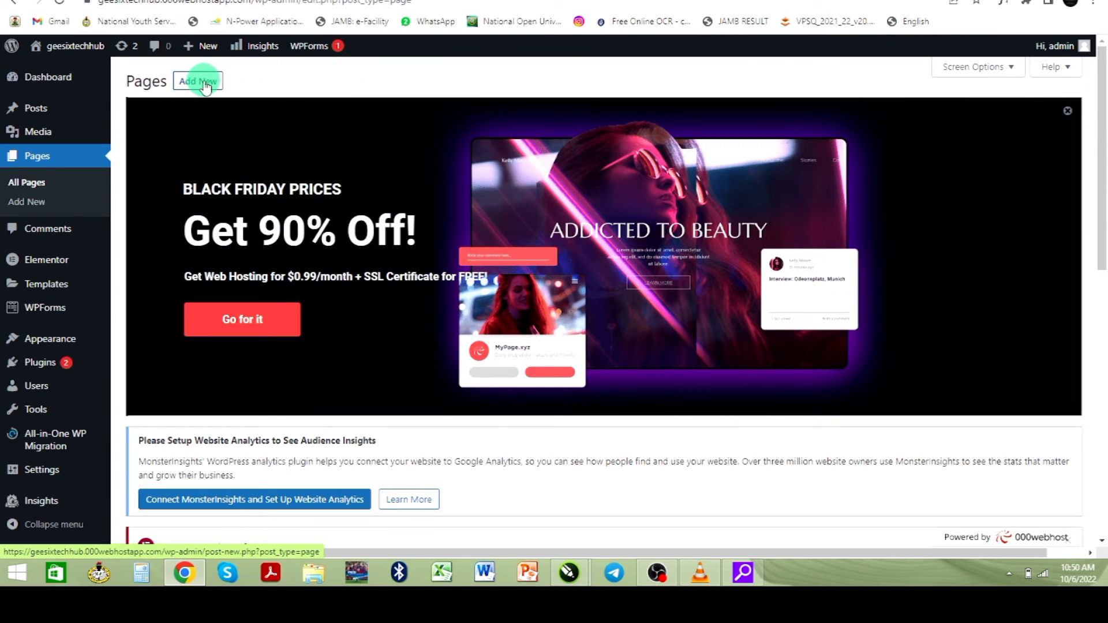
# - Add a new empty-bodied page titled 'Blog' and publish it through the pre-publish check
pyautogui.click(205, 83)
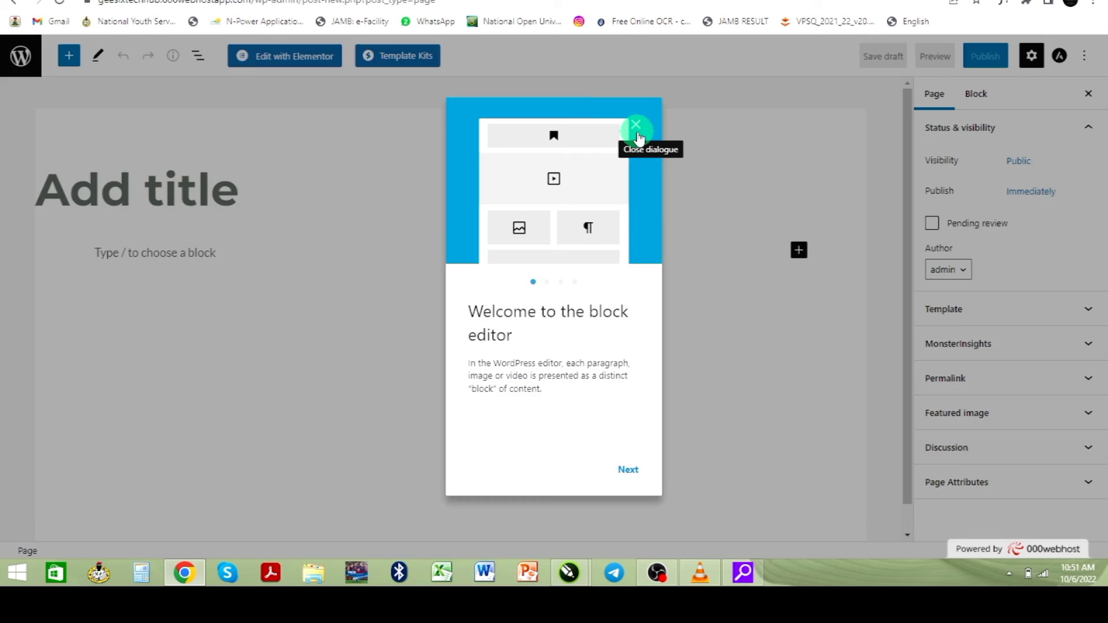
pyautogui.click(637, 132)
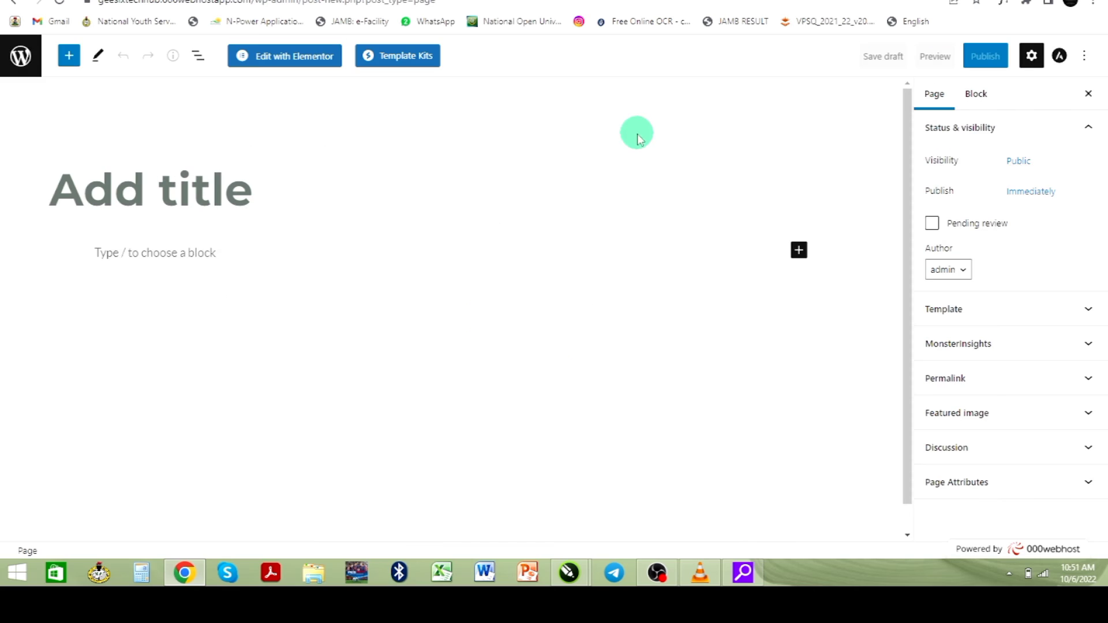
pyautogui.click(287, 197)
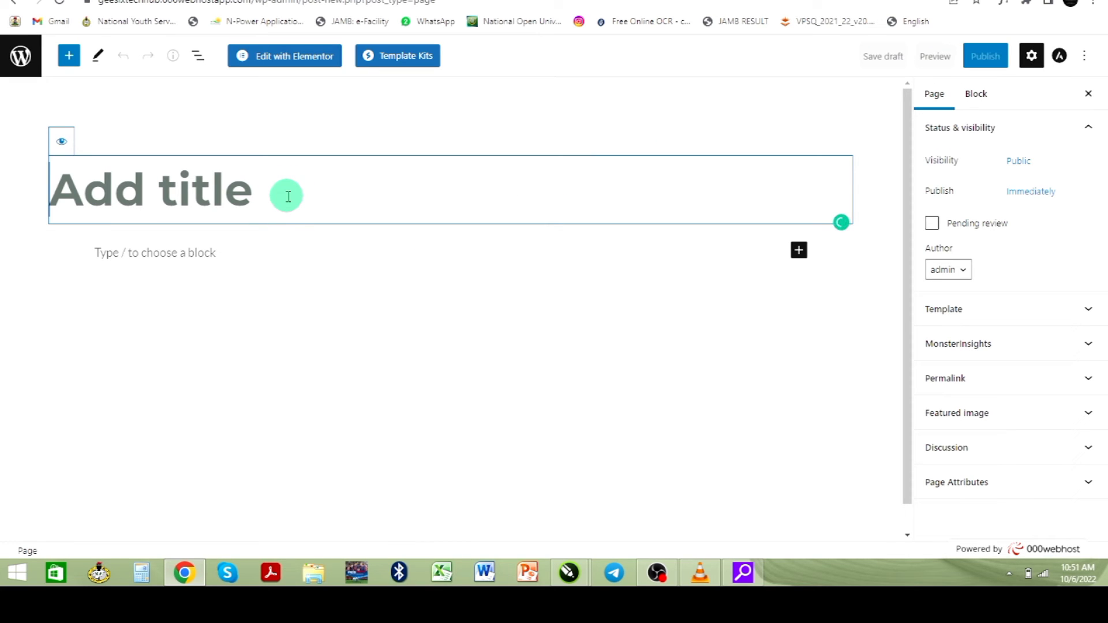
pyautogui.write('Blog')
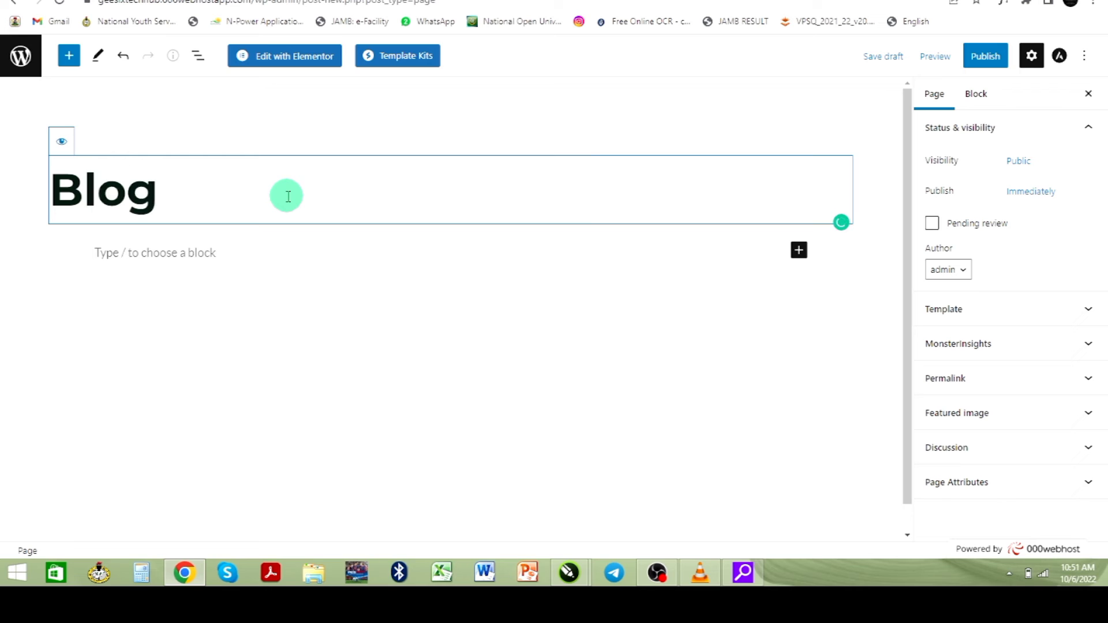
pyautogui.click(985, 55)
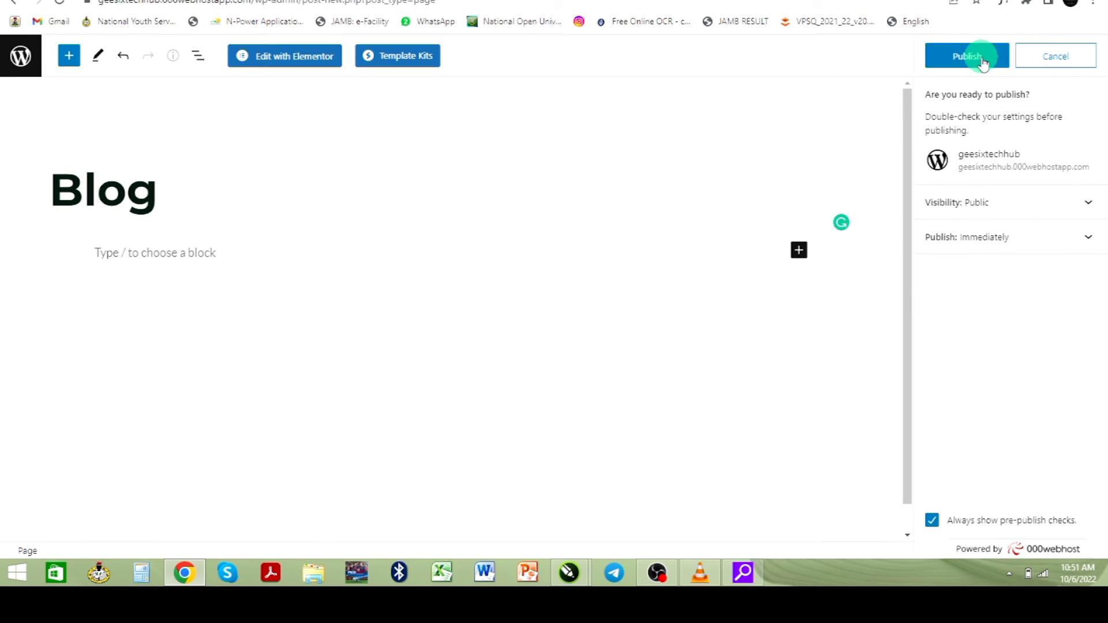
pyautogui.click(981, 57)
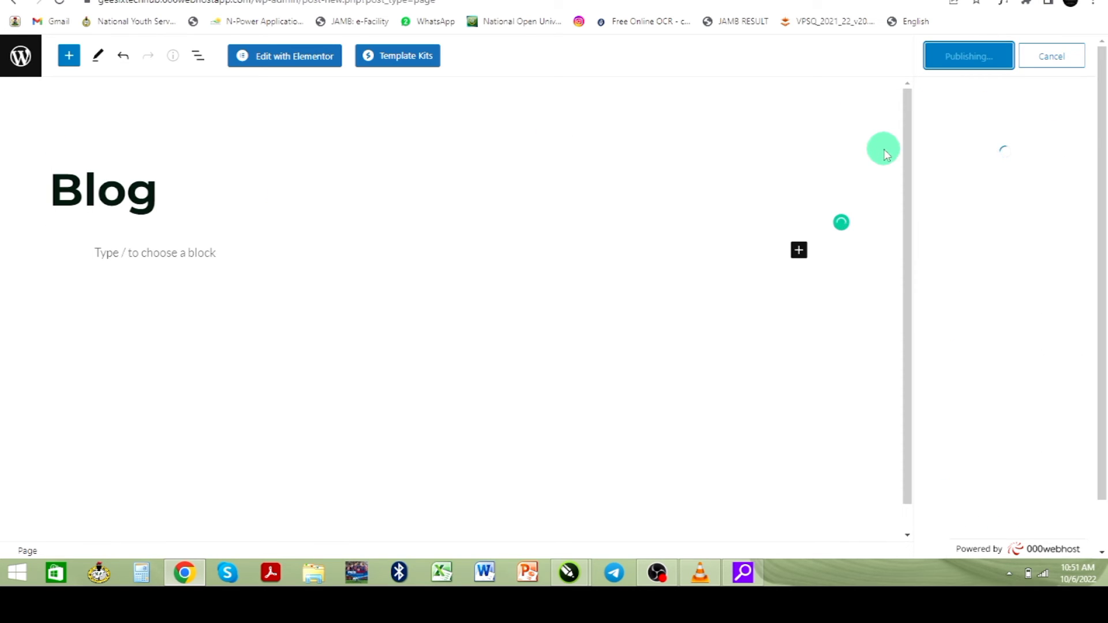
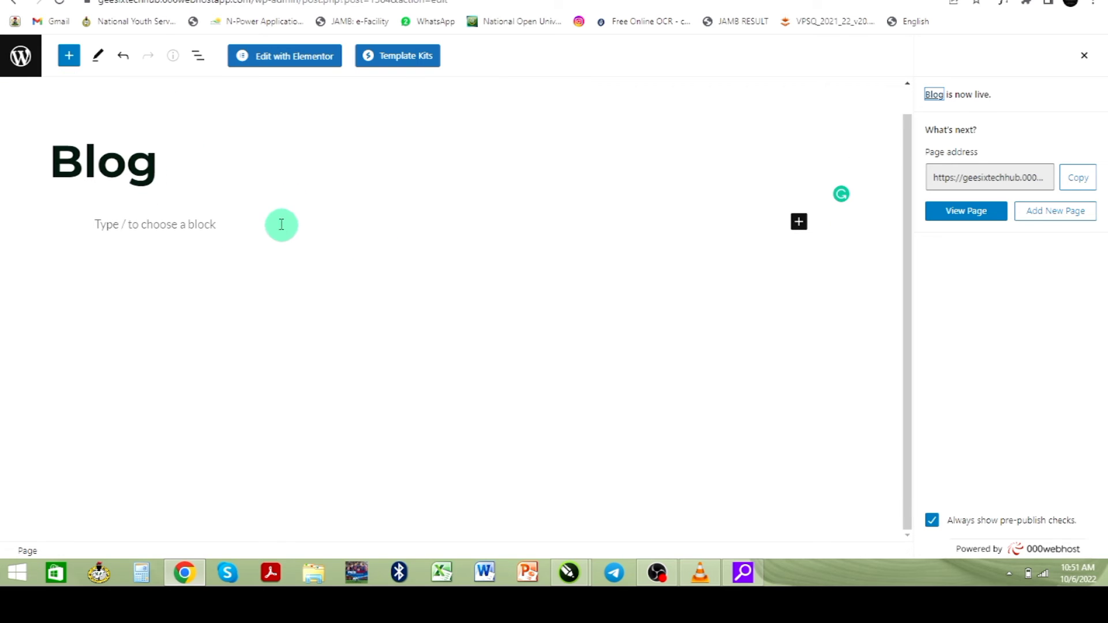
# - Add a new page titled 'Testimonials' and publish it, confirming in the pre-publish panel
pyautogui.click(1052, 217)
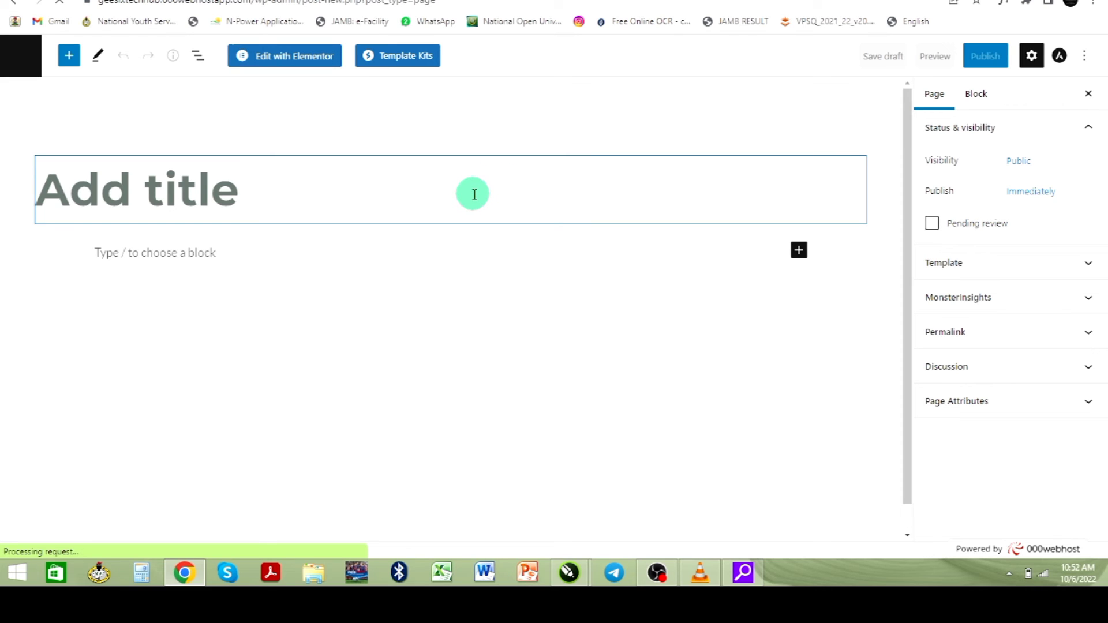
pyautogui.write('Testimon')
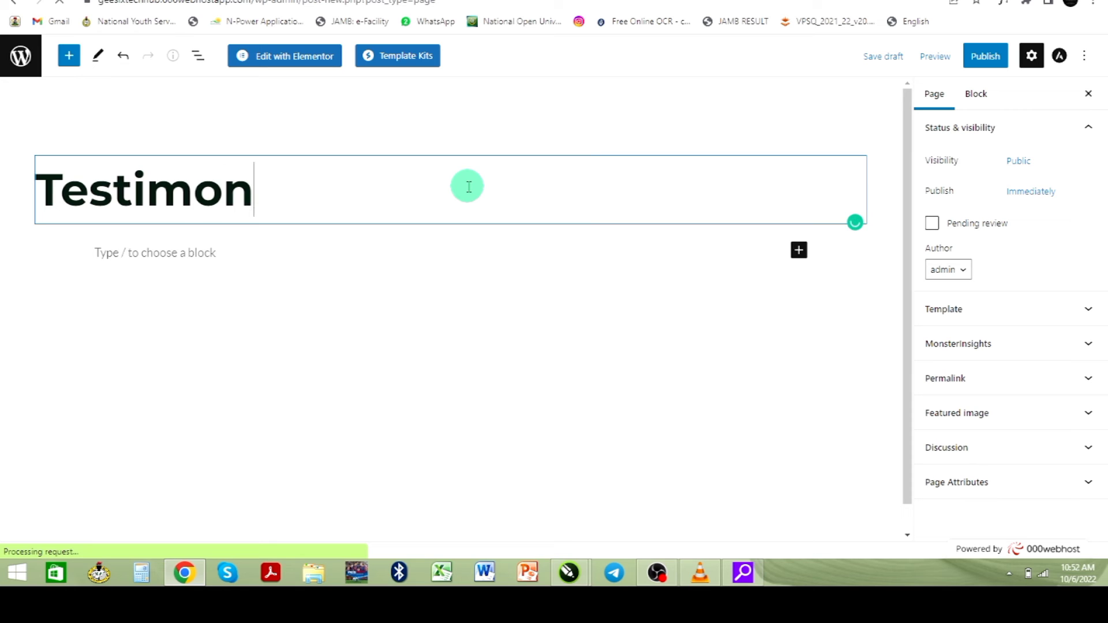
pyautogui.write('ials')
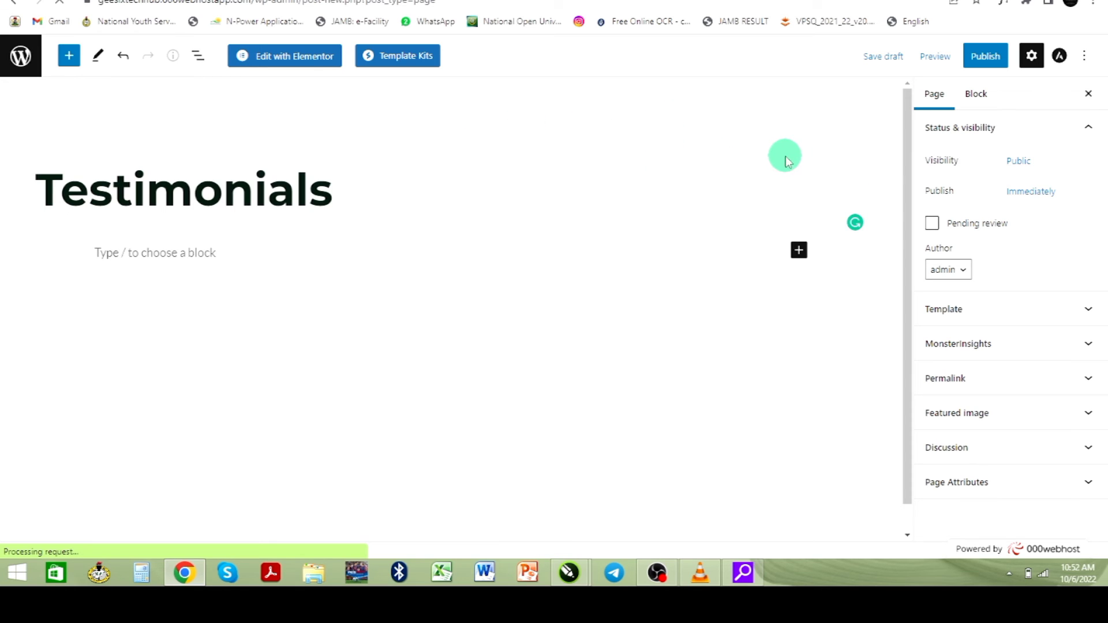
pyautogui.click(985, 58)
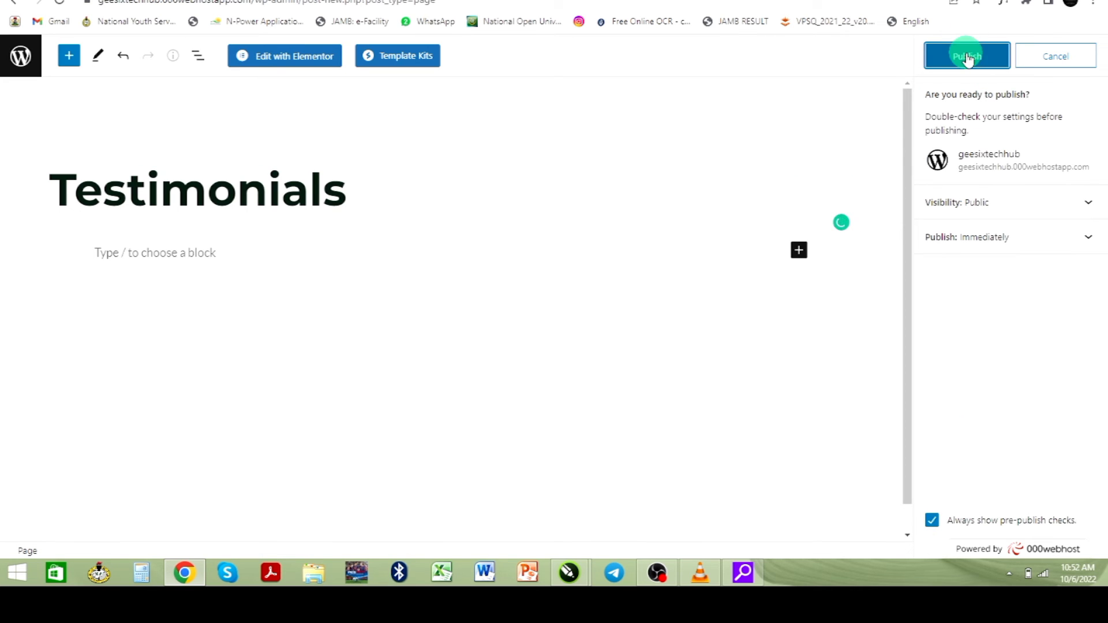
pyautogui.click(968, 57)
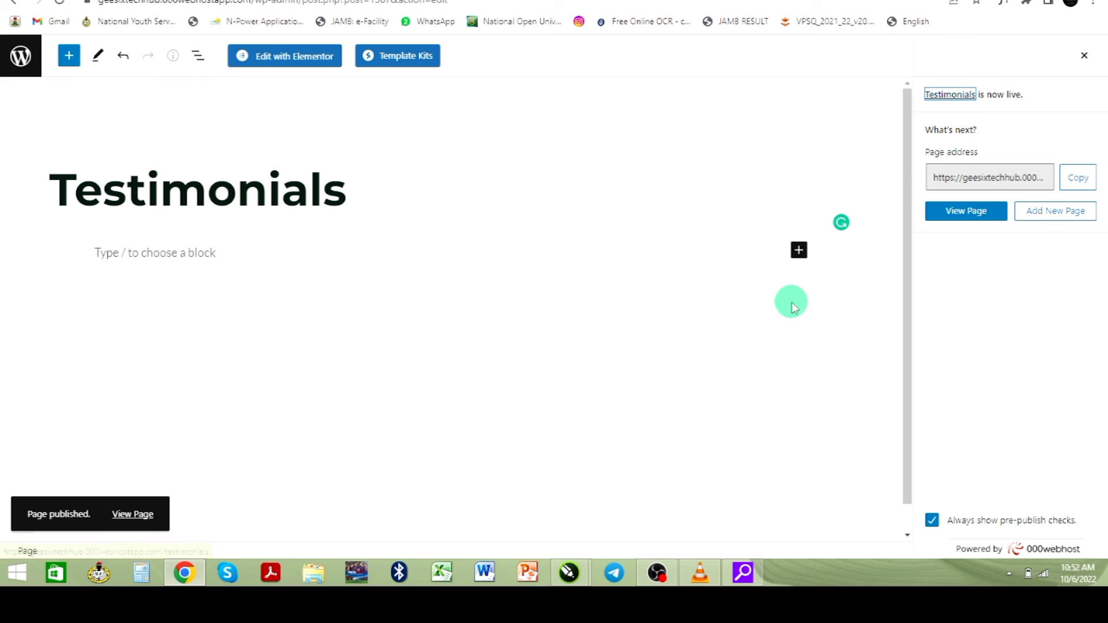
# - Exit the page editor to the dashboard and go to Appearance > Menus
pyautogui.click(20, 53)
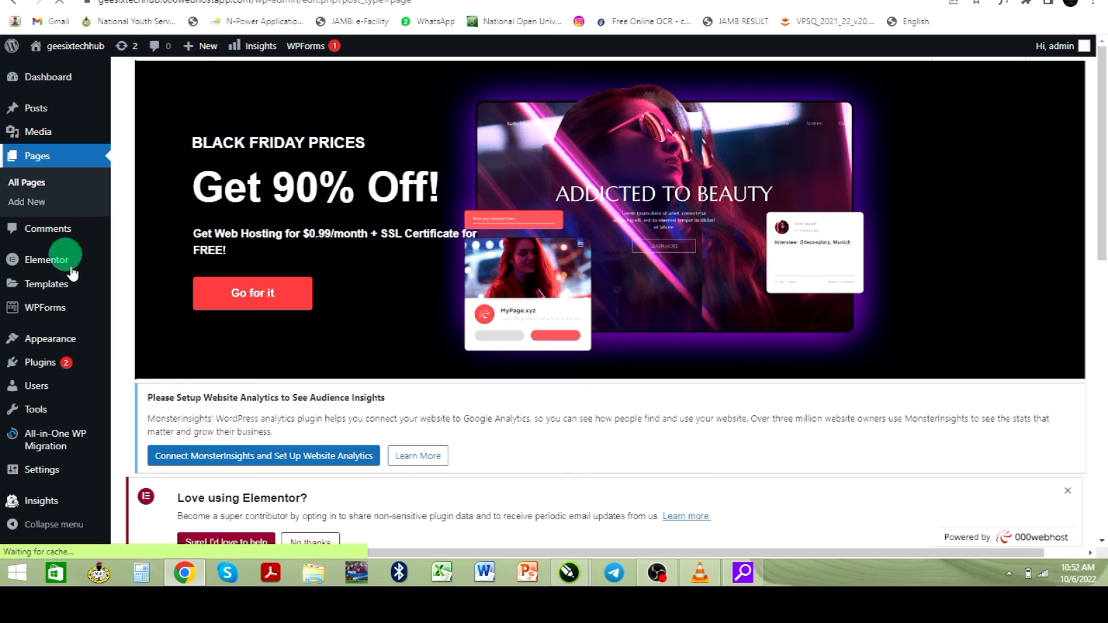
pyautogui.scroll(-2, 52, 281)
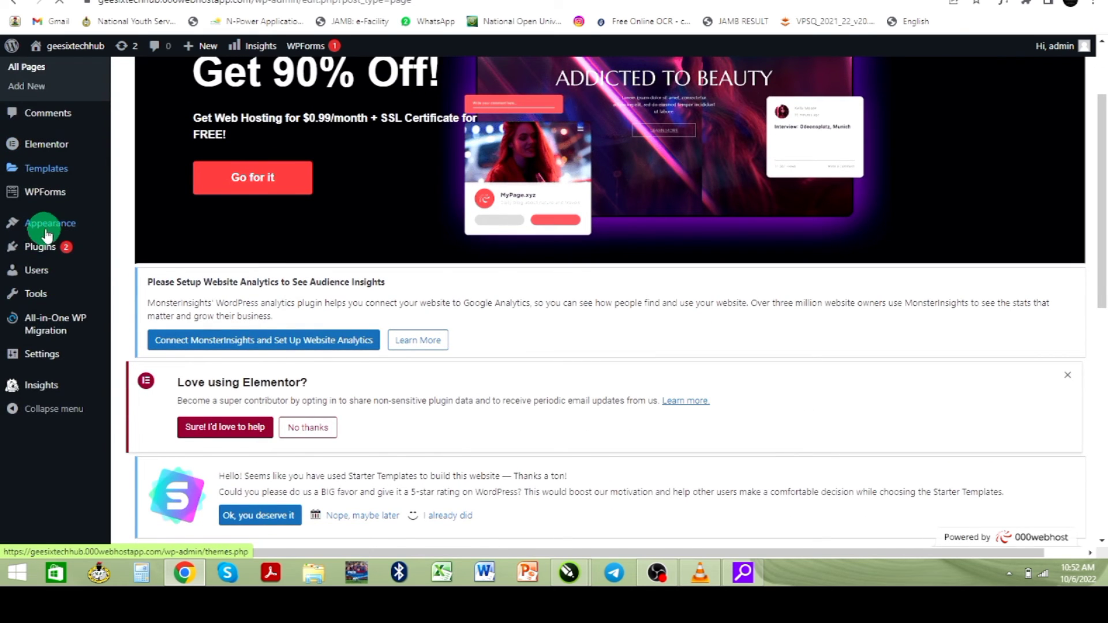
pyautogui.scroll(2, 38, 228)
pyautogui.moveTo(36, 340)
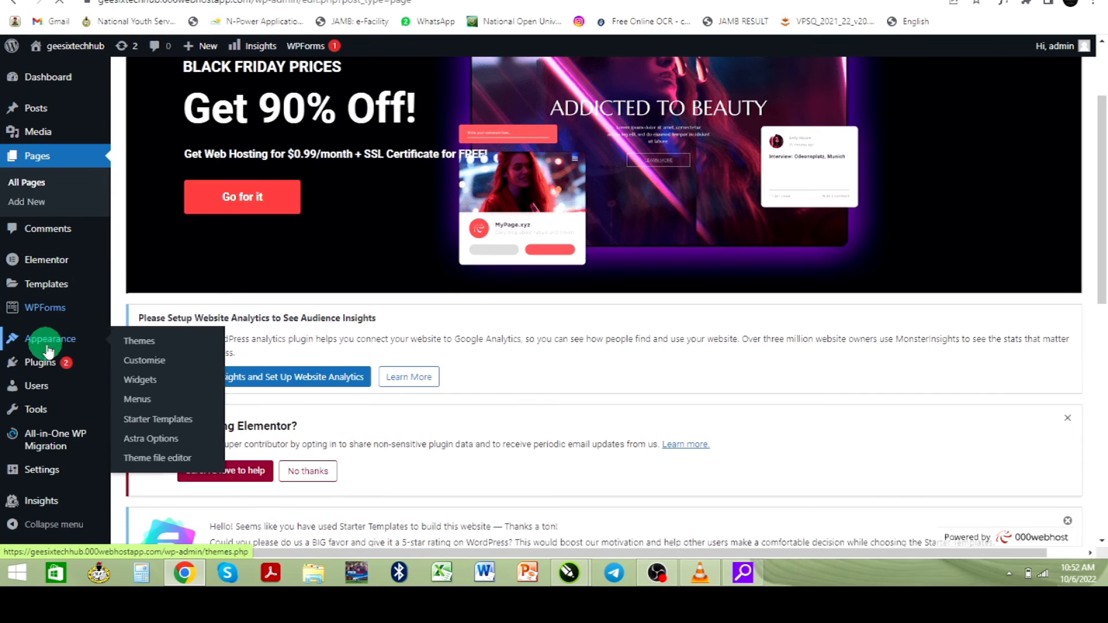
pyautogui.click(139, 402)
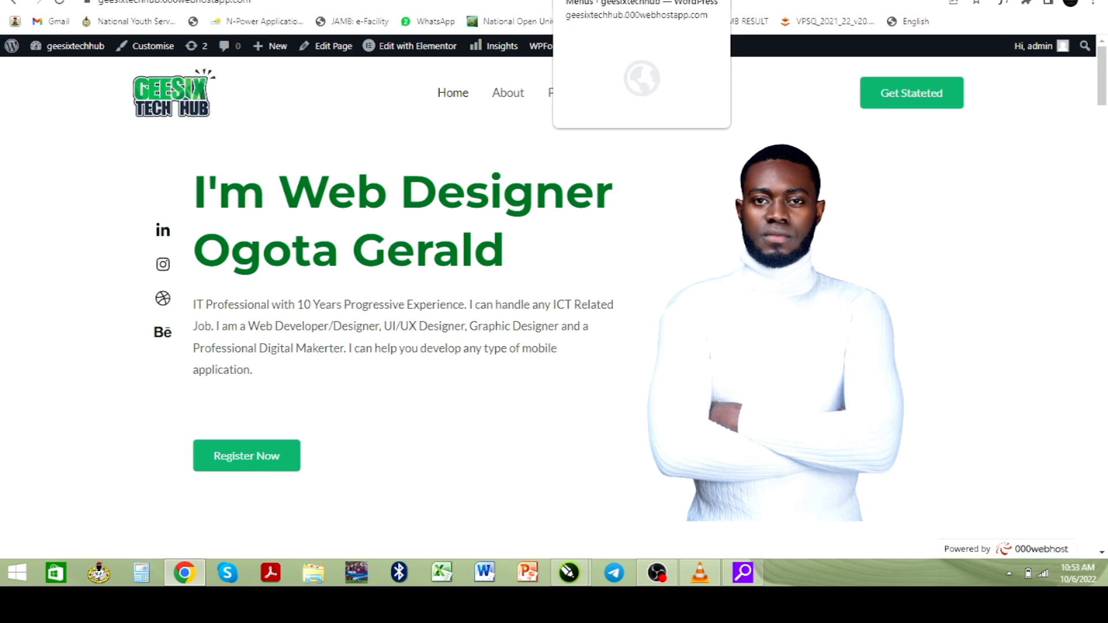
# - On the Menus page, pick 'Main menu' from the menu-to-edit dropdown
pyautogui.click(582, 0)
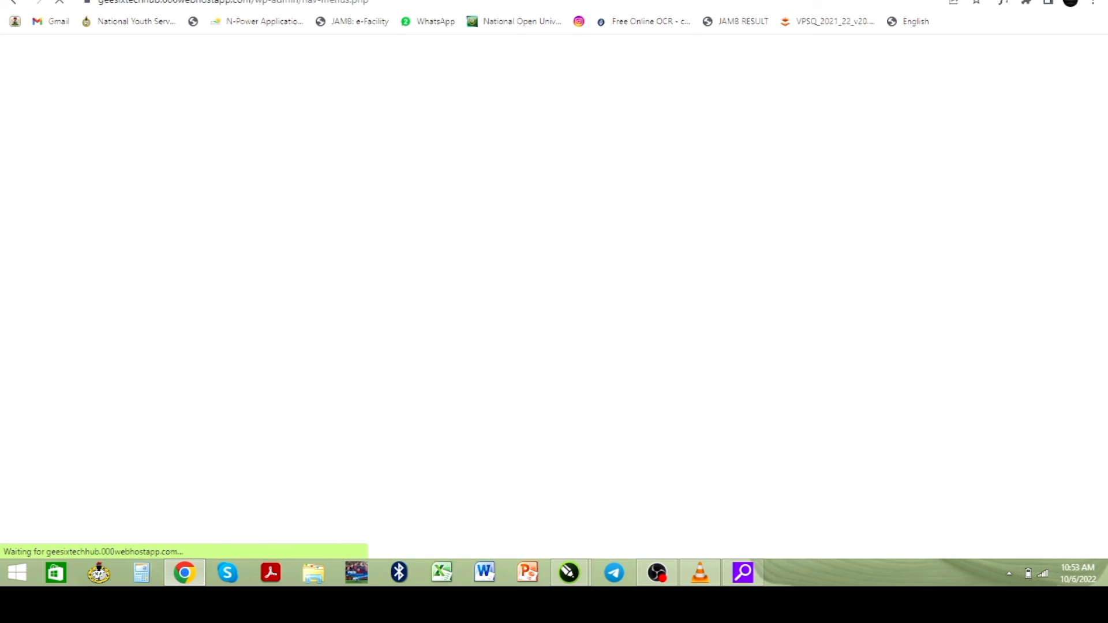
pyautogui.scroll(-10, 260, 360)
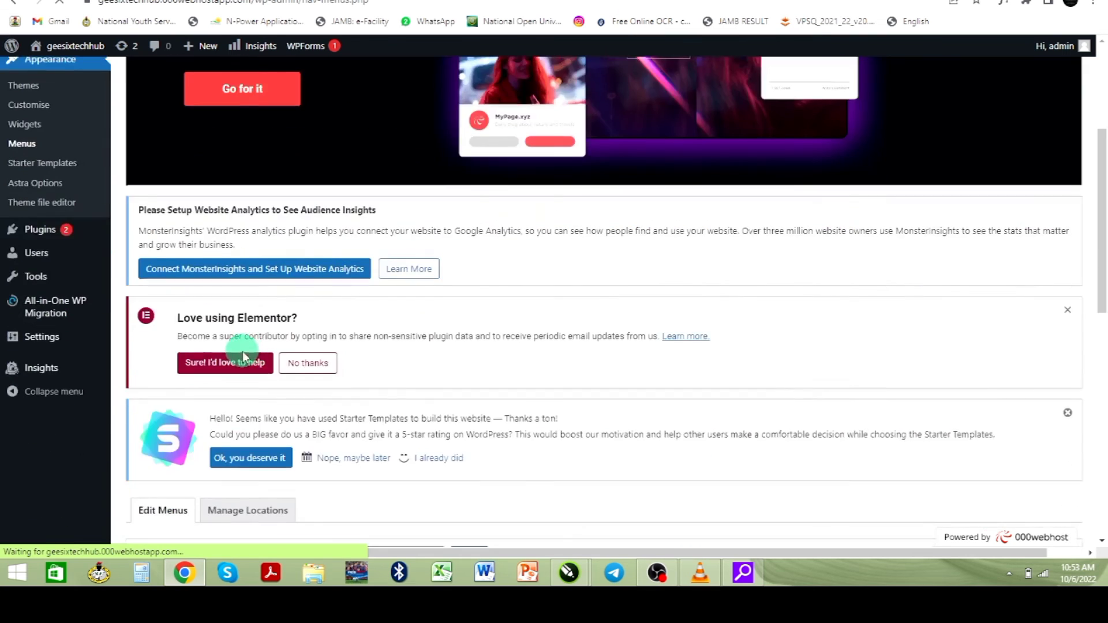
pyautogui.scroll(-2, 286, 359)
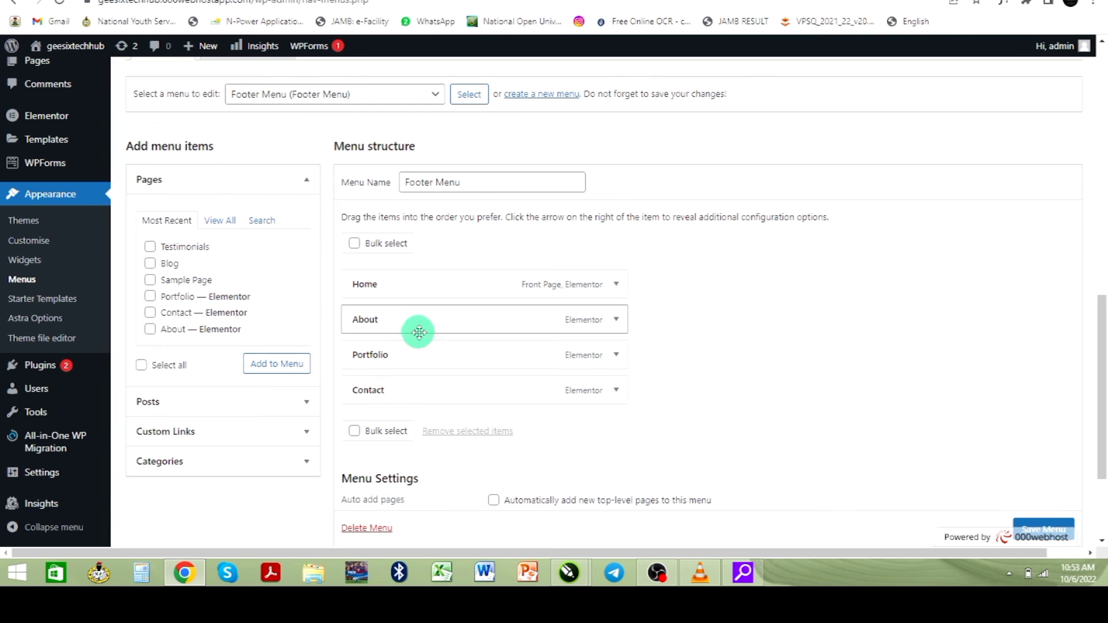
pyautogui.scroll(2, 410, 358)
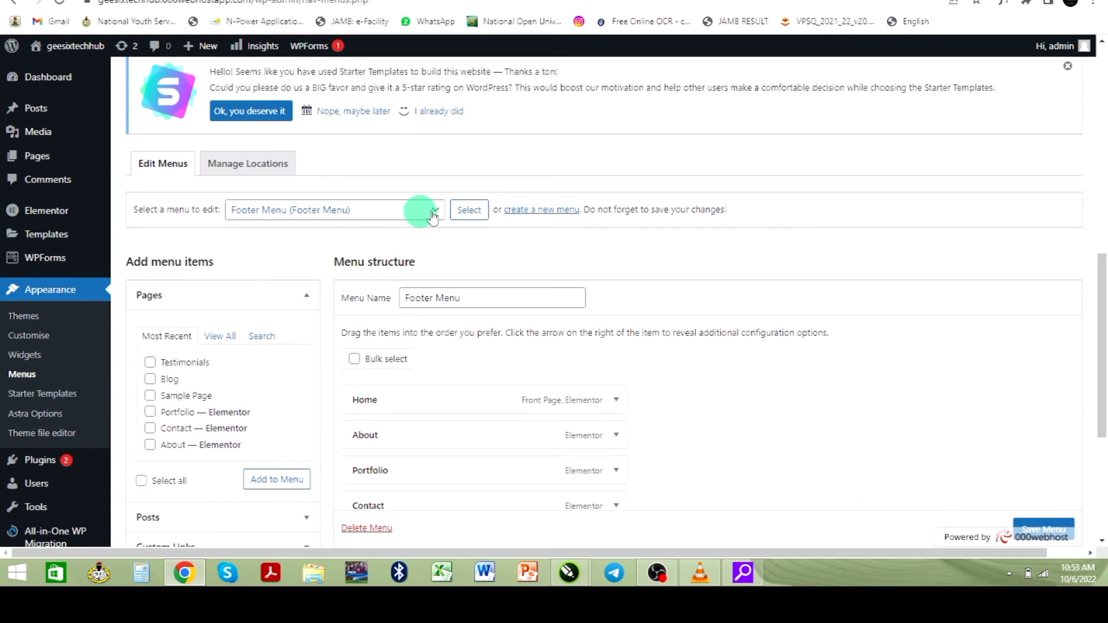
pyautogui.click(435, 212)
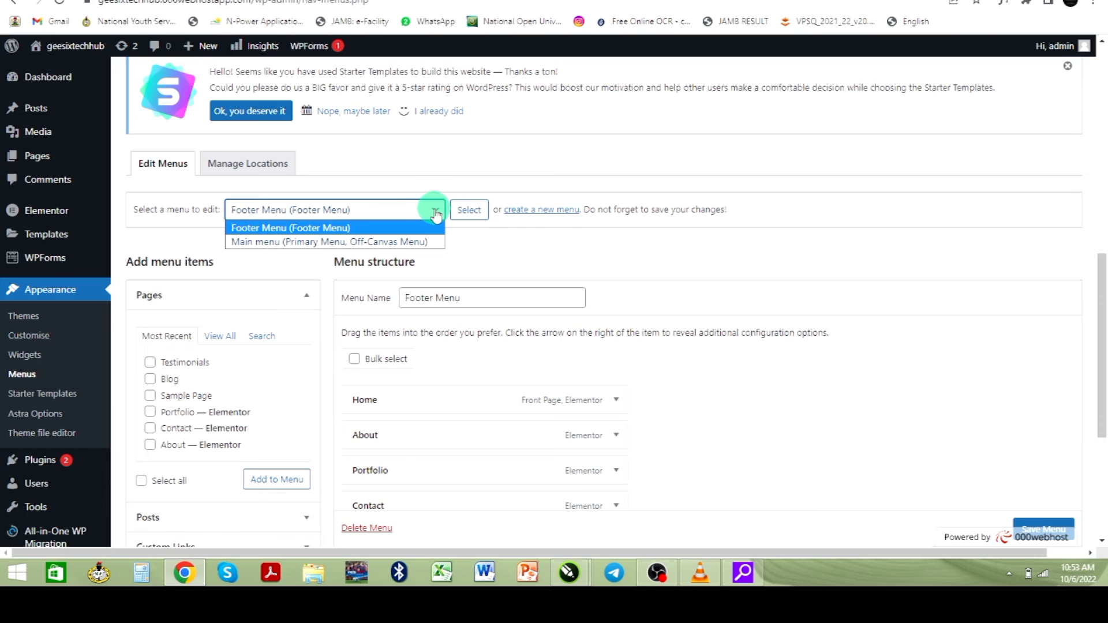
pyautogui.click(384, 244)
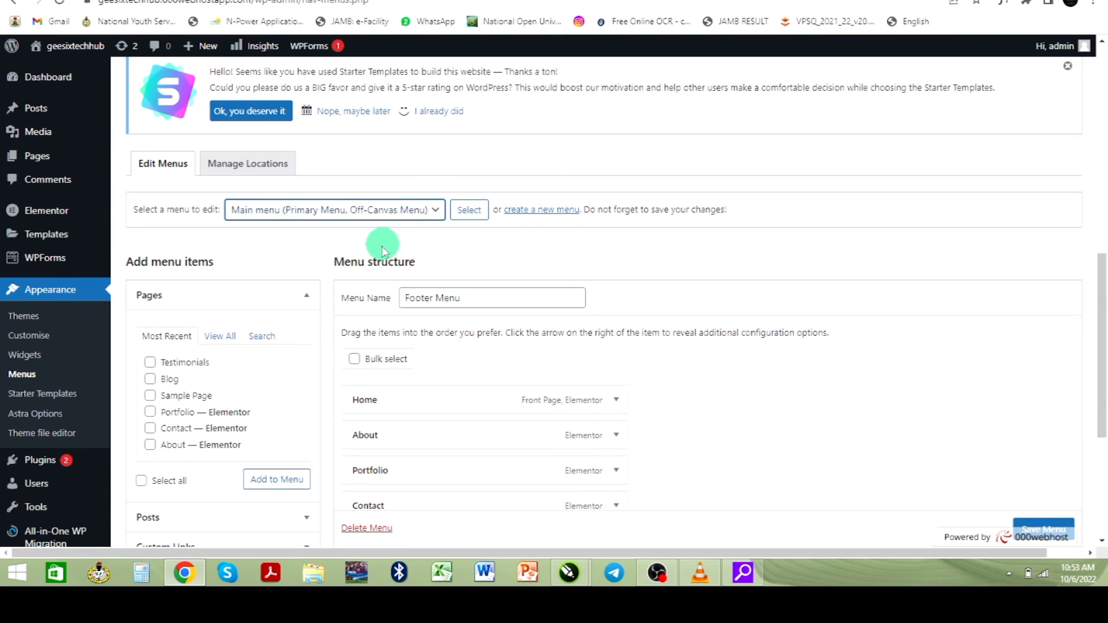
# - Load the Main menu and tick the Testimonials page under Add menu items > Pages
pyautogui.click(470, 214)
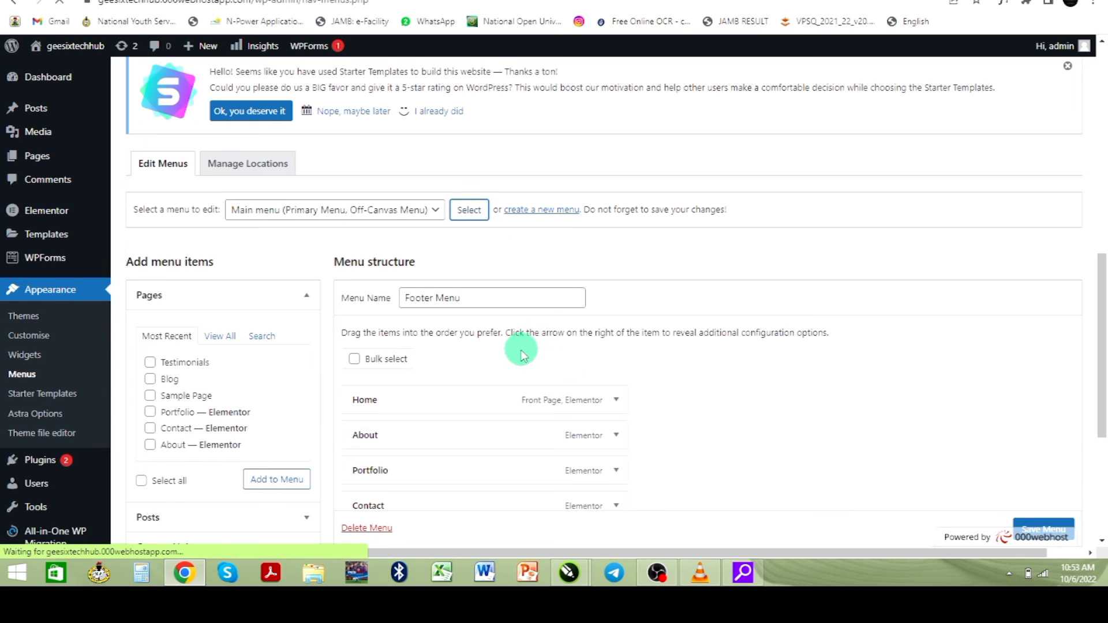
pyautogui.scroll(-2, 442, 363)
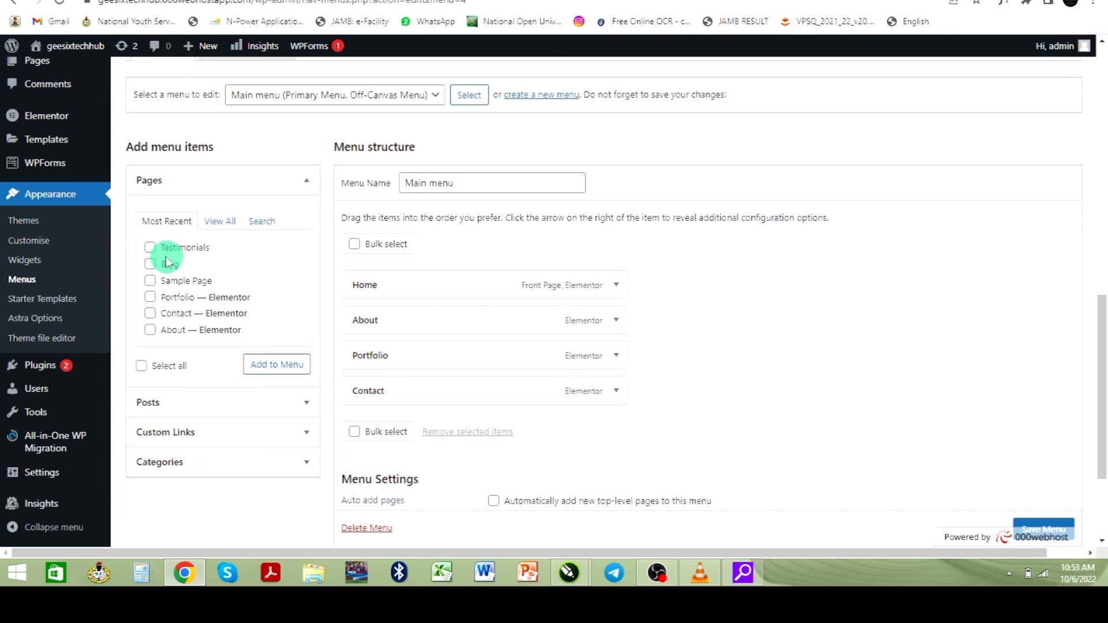
pyautogui.click(151, 248)
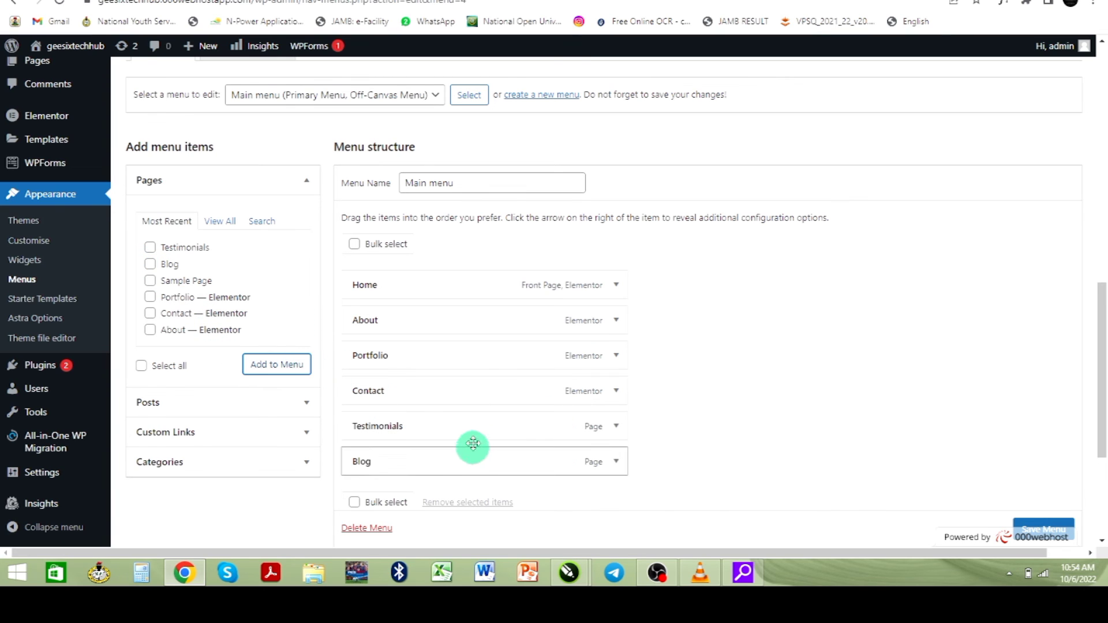
pyautogui.scroll(-2, 496, 388)
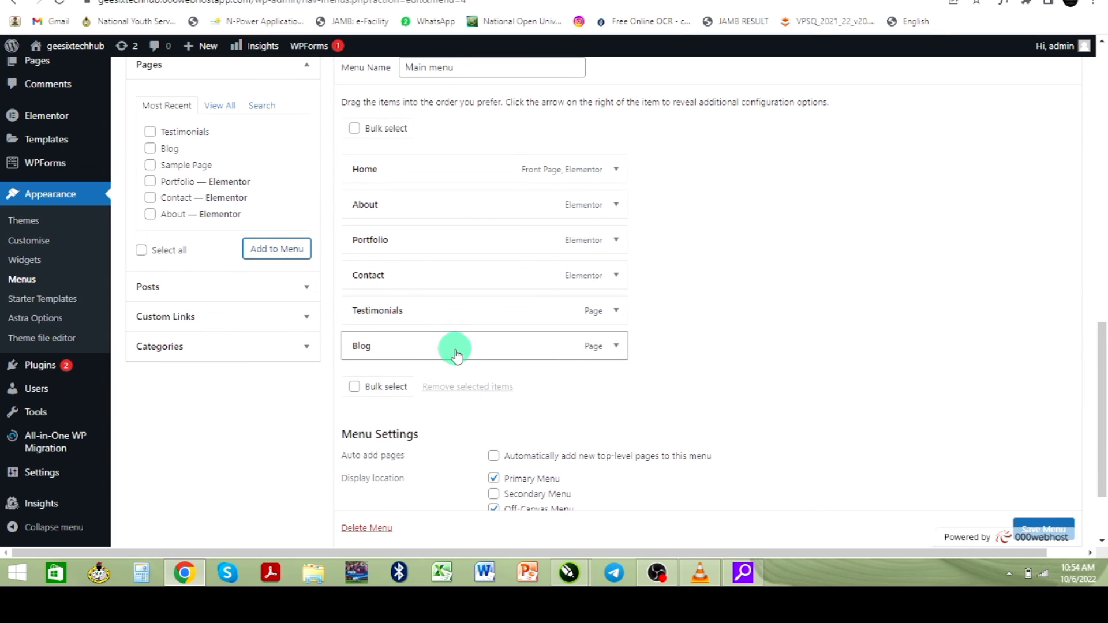
pyautogui.scroll(-2, 755, 376)
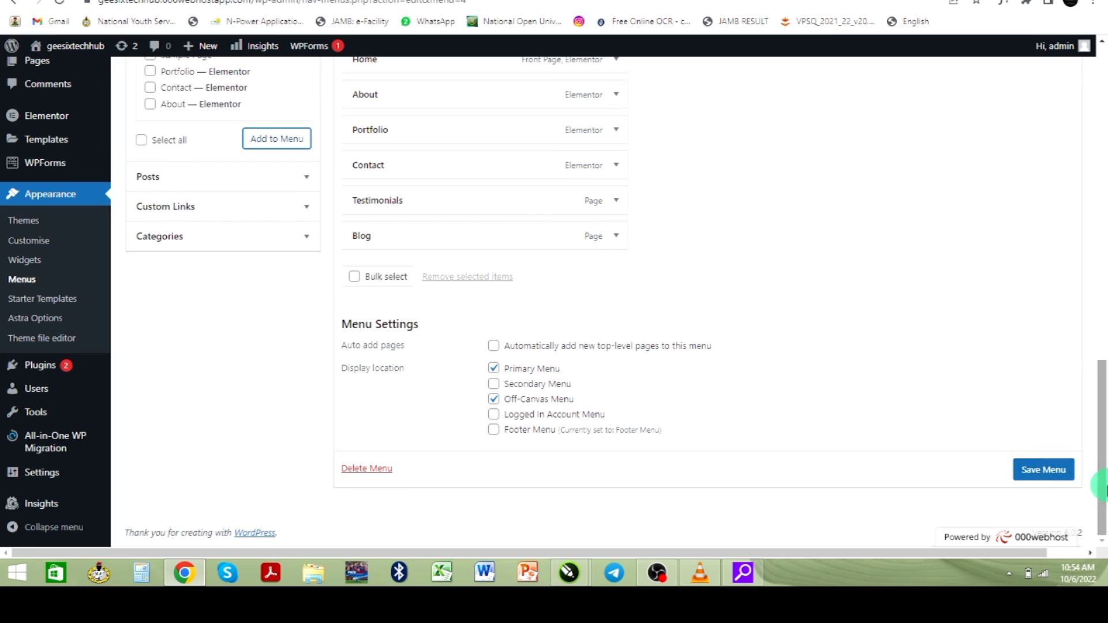
# - Save the Main menu and check the Testimonials and Blog links on the live site
pyautogui.click(1052, 471)
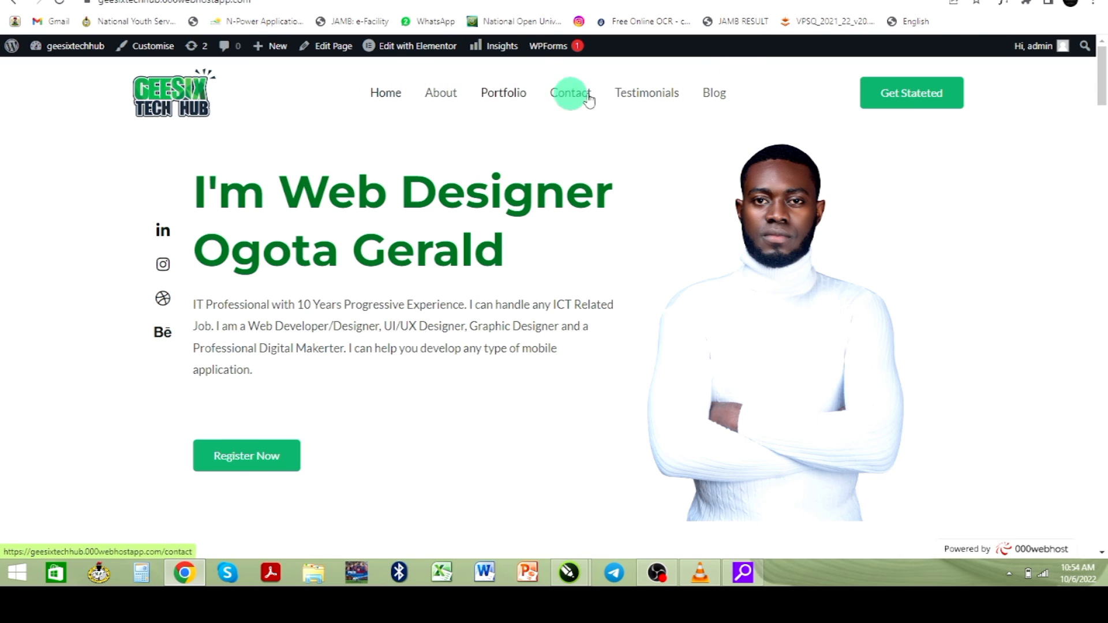
pyautogui.click(661, 124)
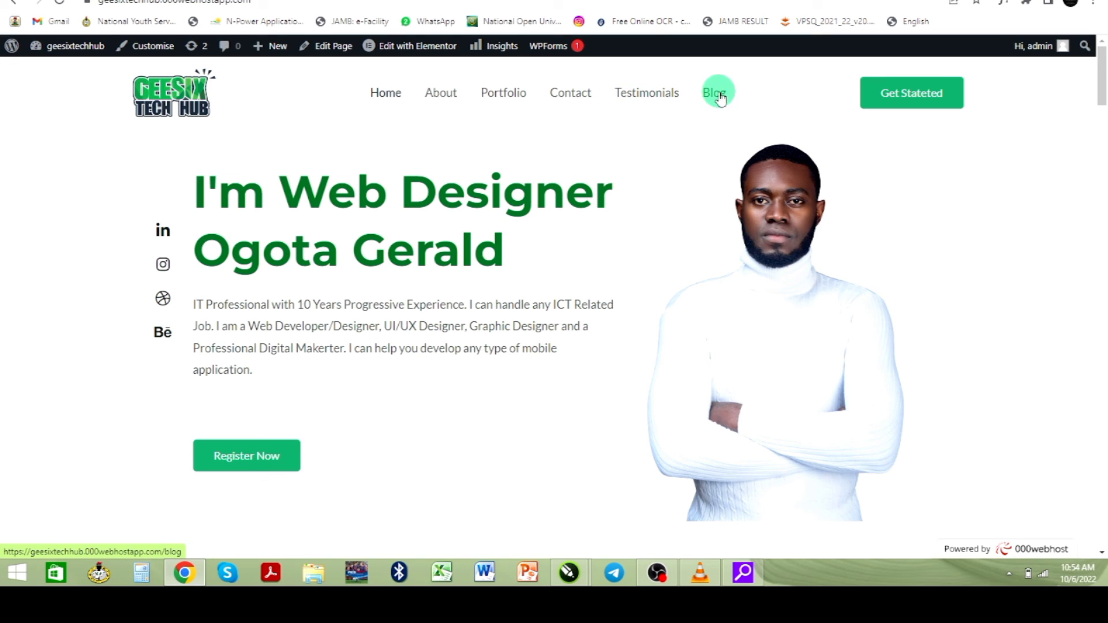
# - In Menus, drag the Testimonials item under Blog as its sub item
pyautogui.click(562, 0)
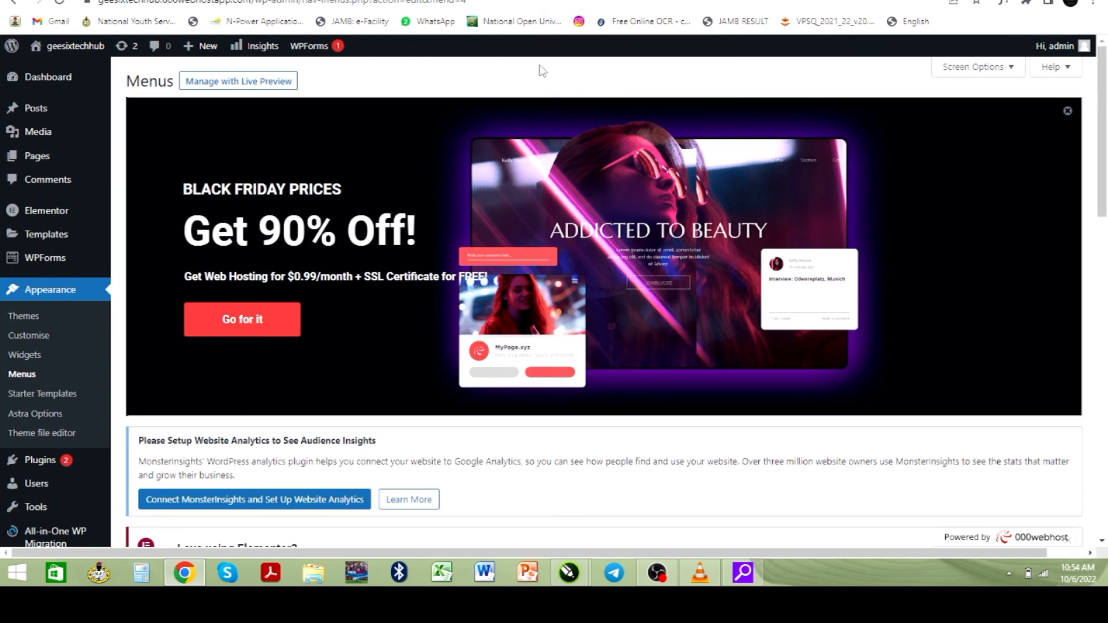
pyautogui.scroll(-10, 404, 277)
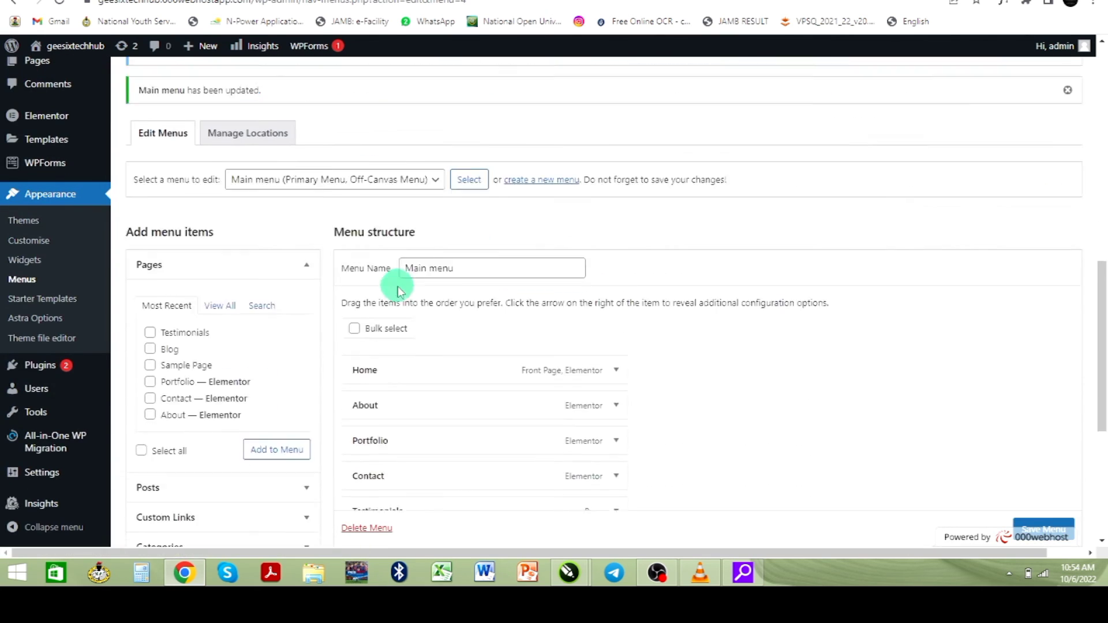
pyautogui.scroll(-3, 397, 290)
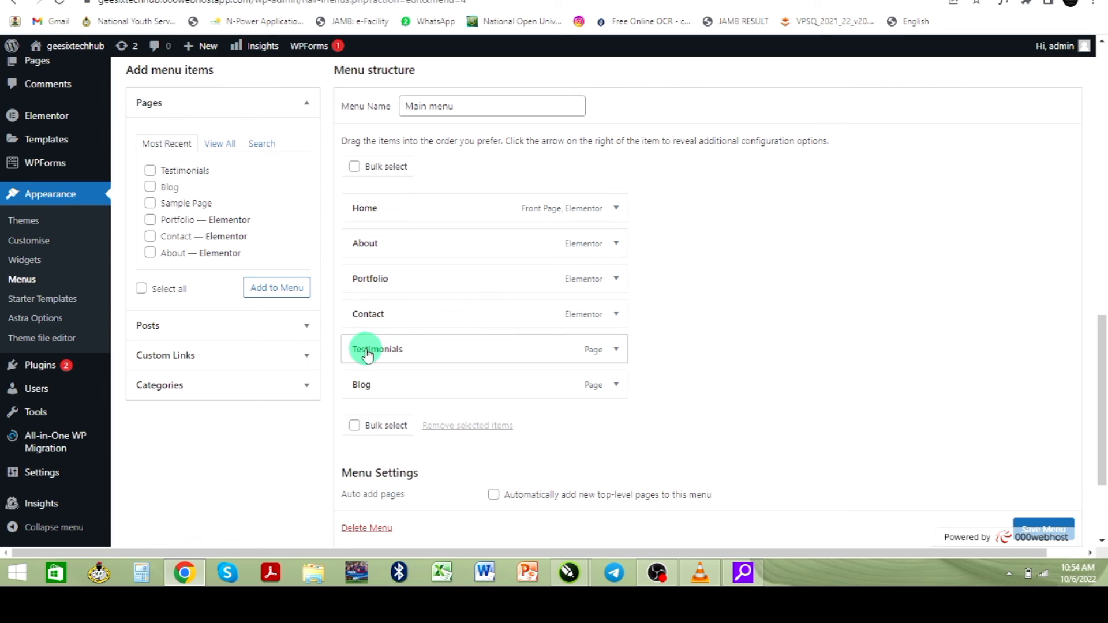
pyautogui.moveTo(362, 355); pyautogui.dragTo(383, 376)
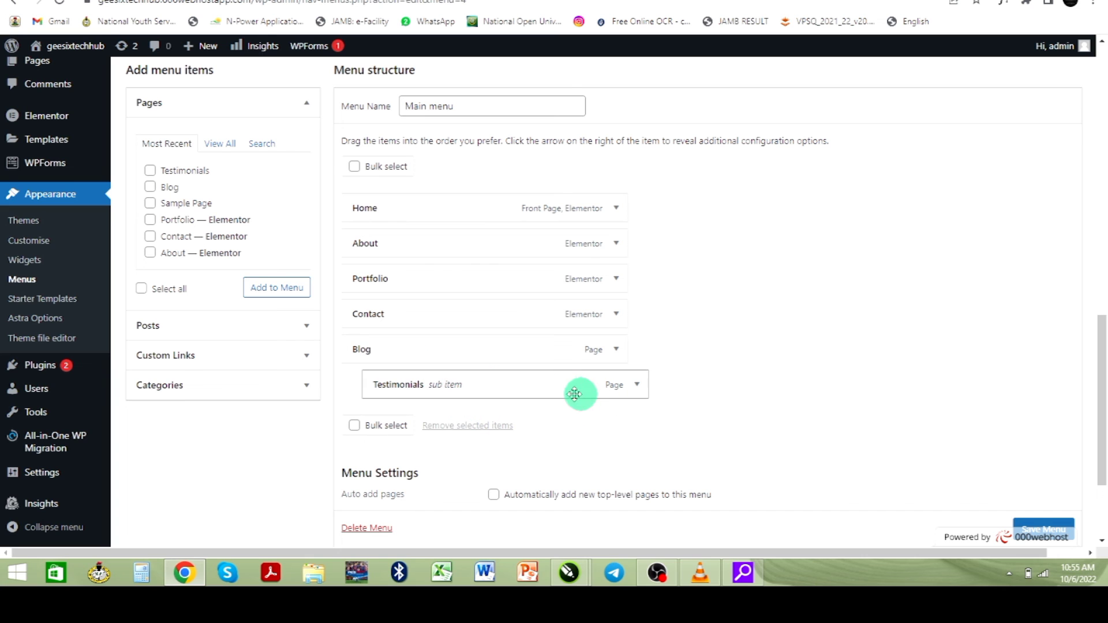
# - Save the menu, then reload the live site and view Blog's Testimonials dropdown
pyautogui.scroll(-3, 592, 358)
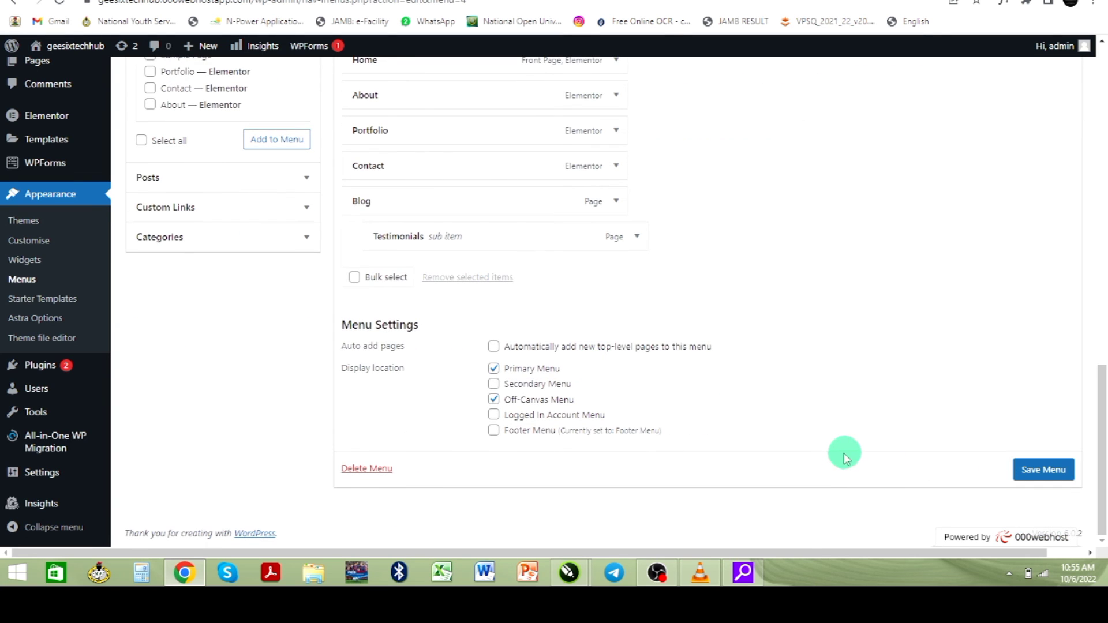
pyautogui.click(1042, 480)
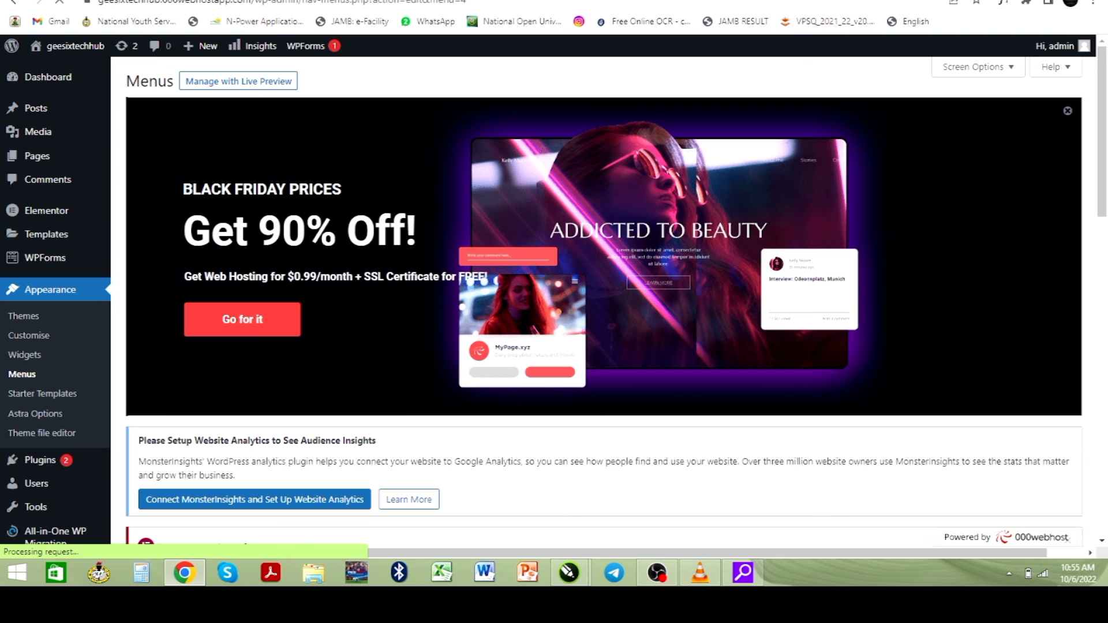
pyautogui.click(664, 1)
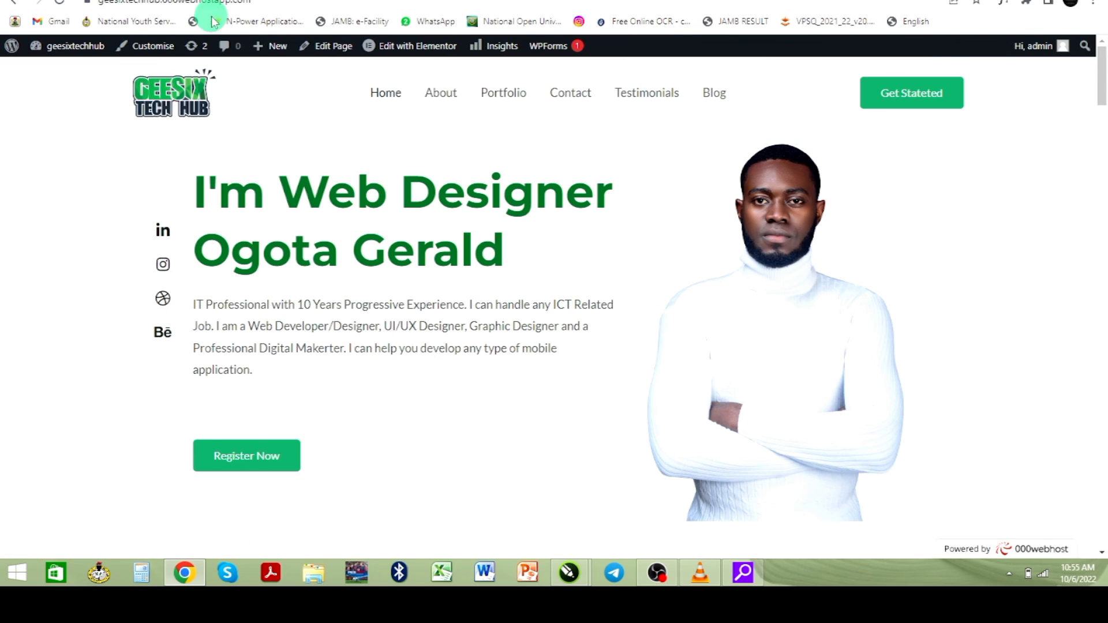
pyautogui.click(59, 2)
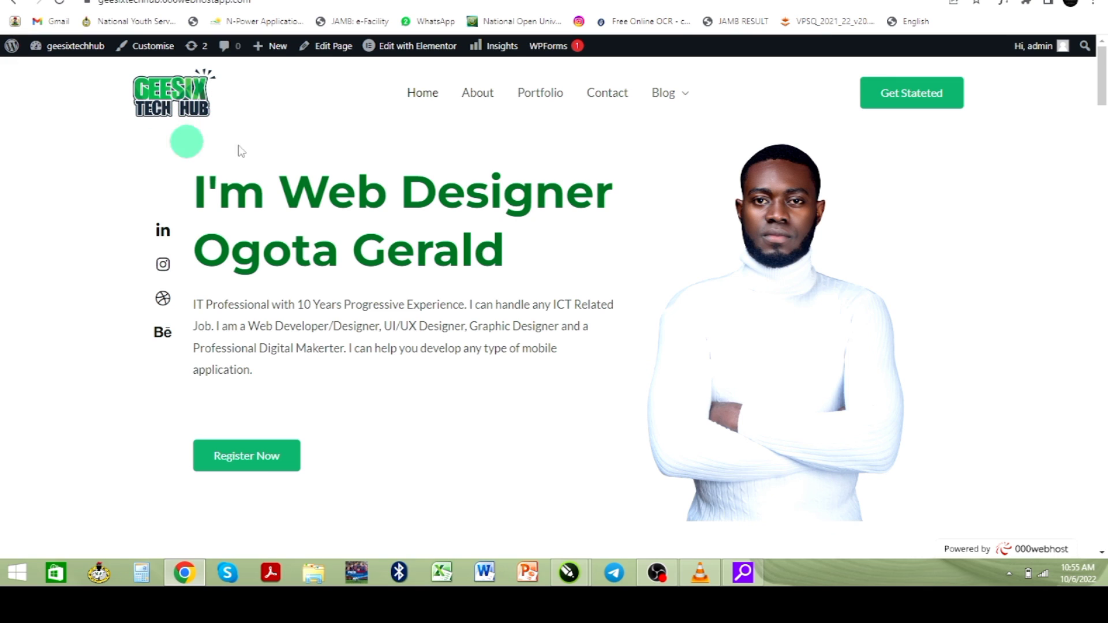
pyautogui.moveTo(649, 112)
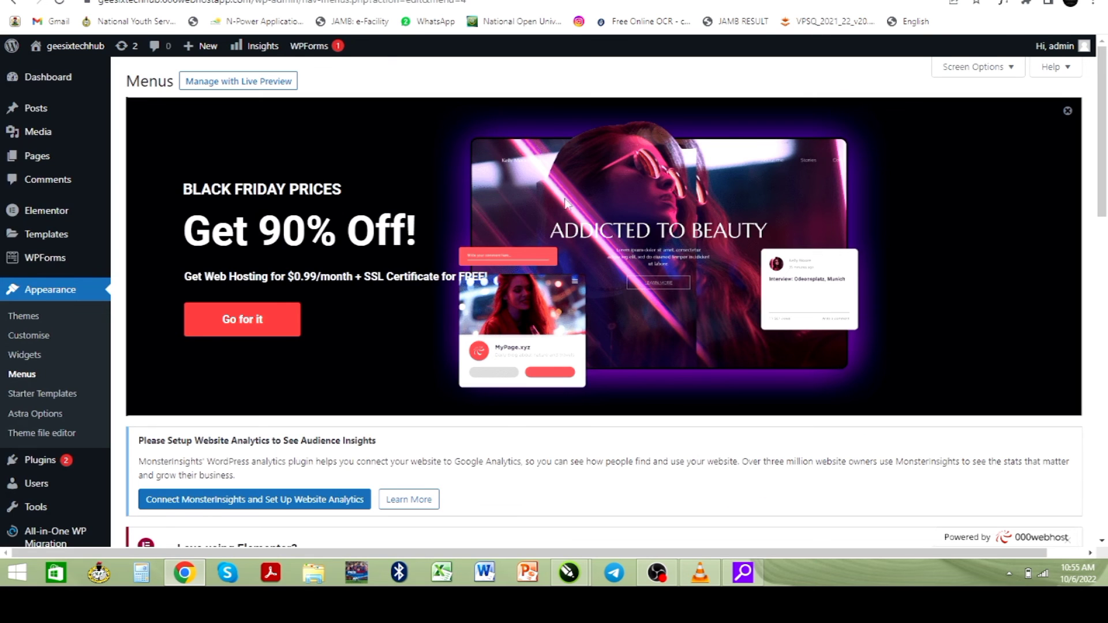
# - Drag Contact to nest it as a sub item under Portfolio
pyautogui.scroll(-15, 421, 425)
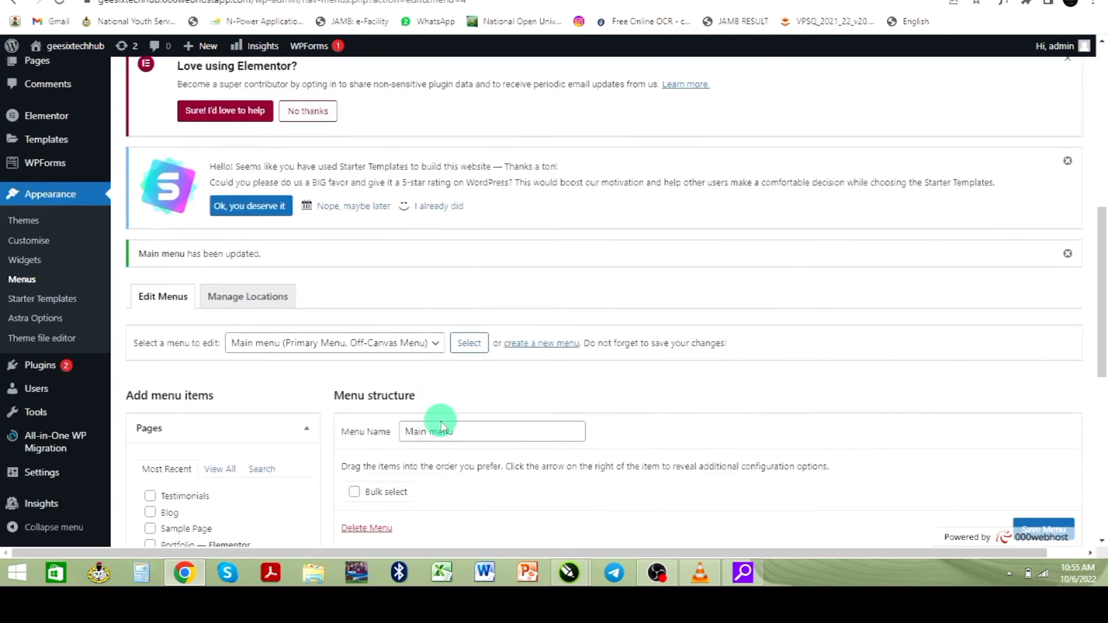
pyautogui.scroll(-2, 440, 420)
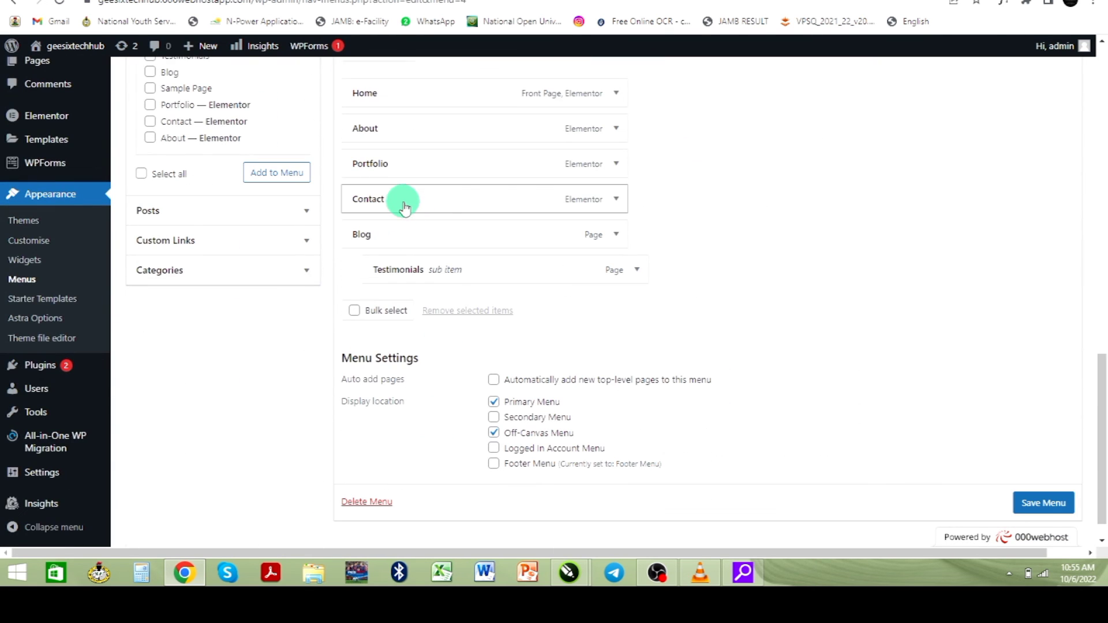
pyautogui.moveTo(404, 208); pyautogui.dragTo(427, 202)
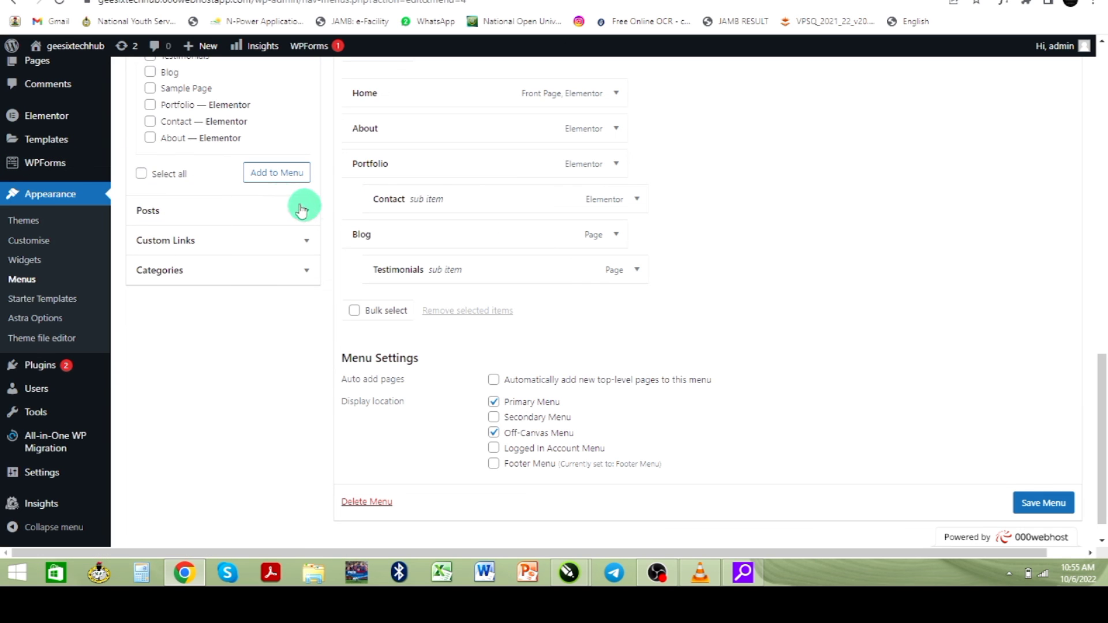
# - Add Sample Page to the menu, nest it under Blog, and save the menu
pyautogui.scroll(2, 189, 147)
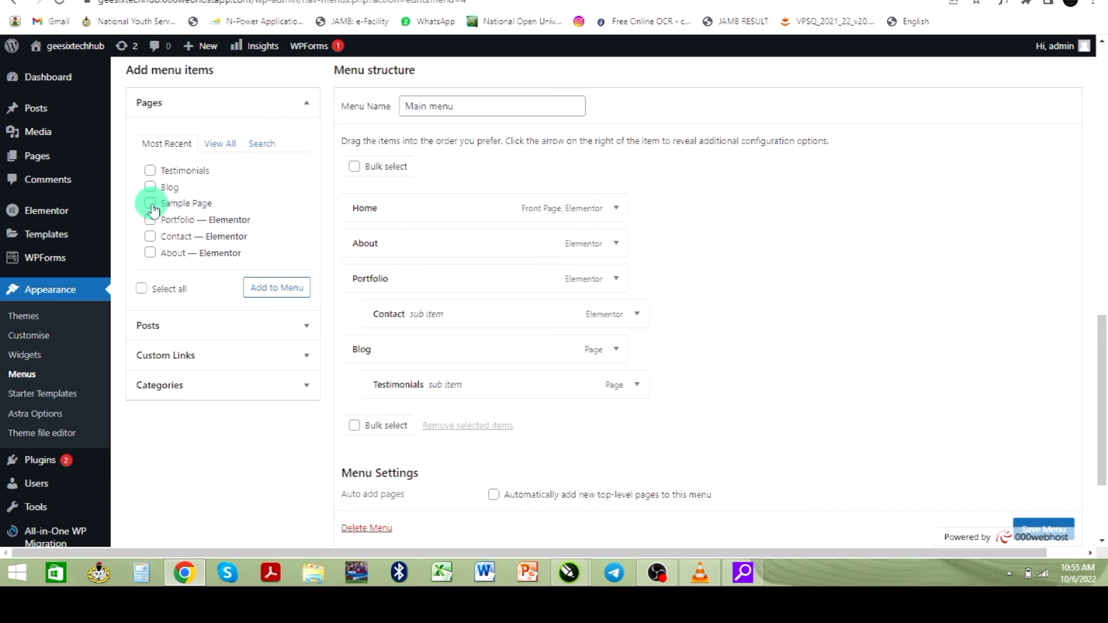
pyautogui.scroll(-2, 185, 219)
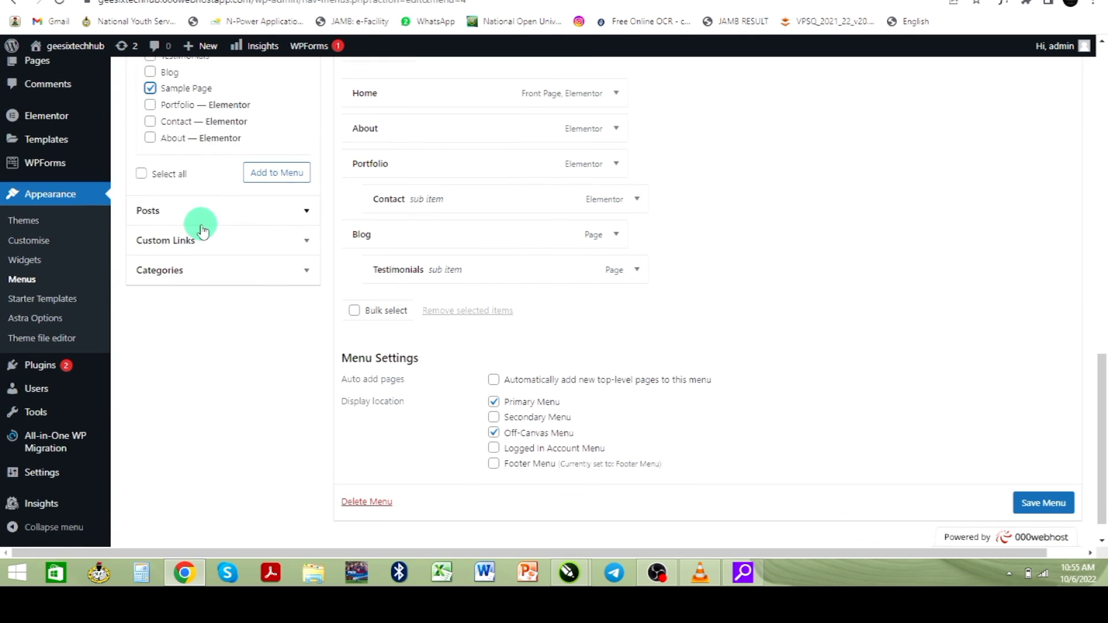
pyautogui.click(264, 180)
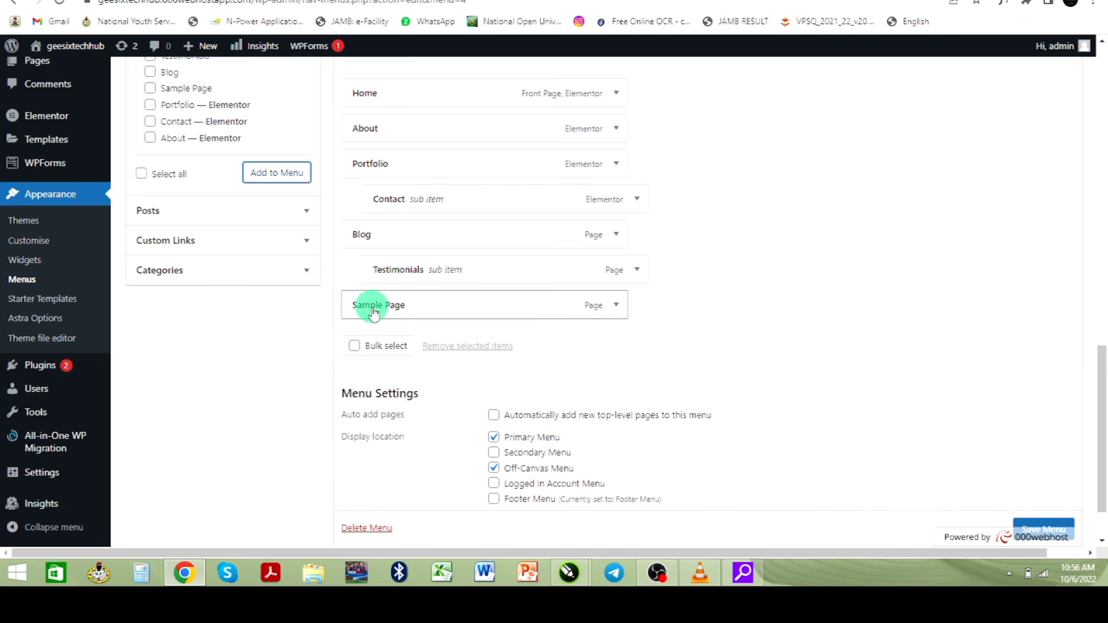
pyautogui.moveTo(373, 313)
pyautogui.mouseDown()
pyautogui.moveTo(407, 313)
pyautogui.moveTo(373, 293)
pyautogui.mouseUp()
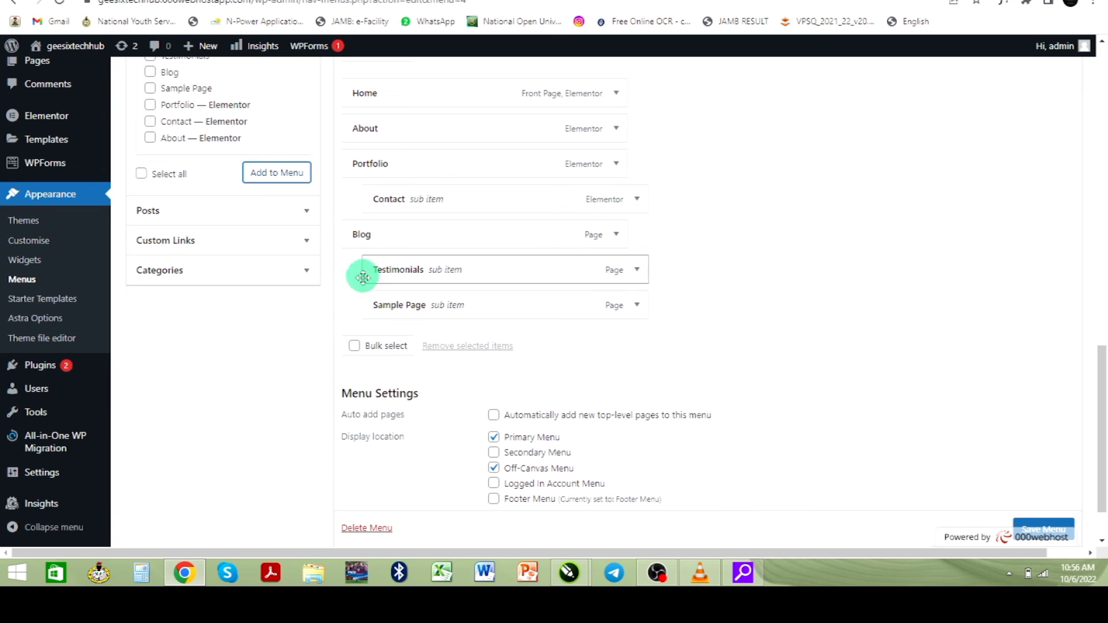
pyautogui.click(1046, 528)
pyautogui.scroll(-1, 1049, 530)
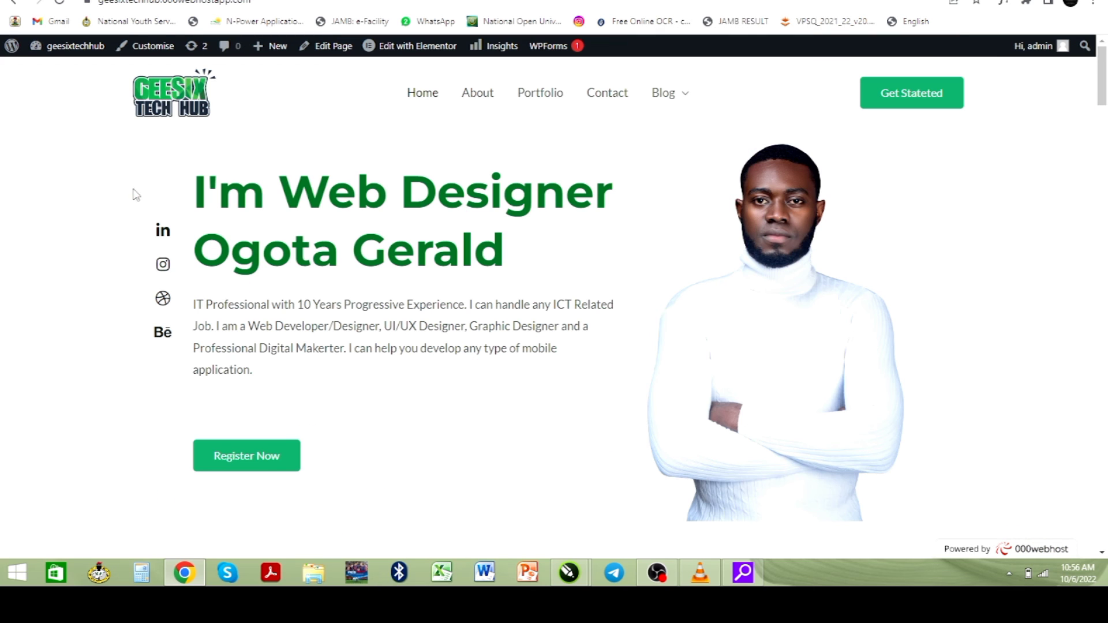
# - Reload the live site and check the Portfolio and Blog dropdown menus
pyautogui.click(529, 156)
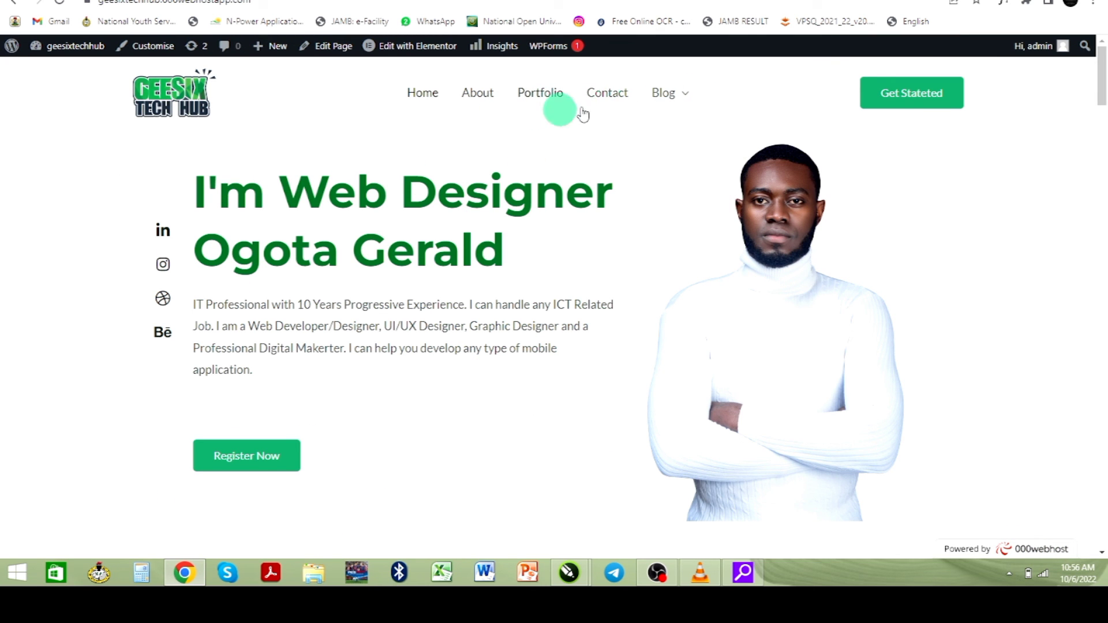
pyautogui.click(61, 3)
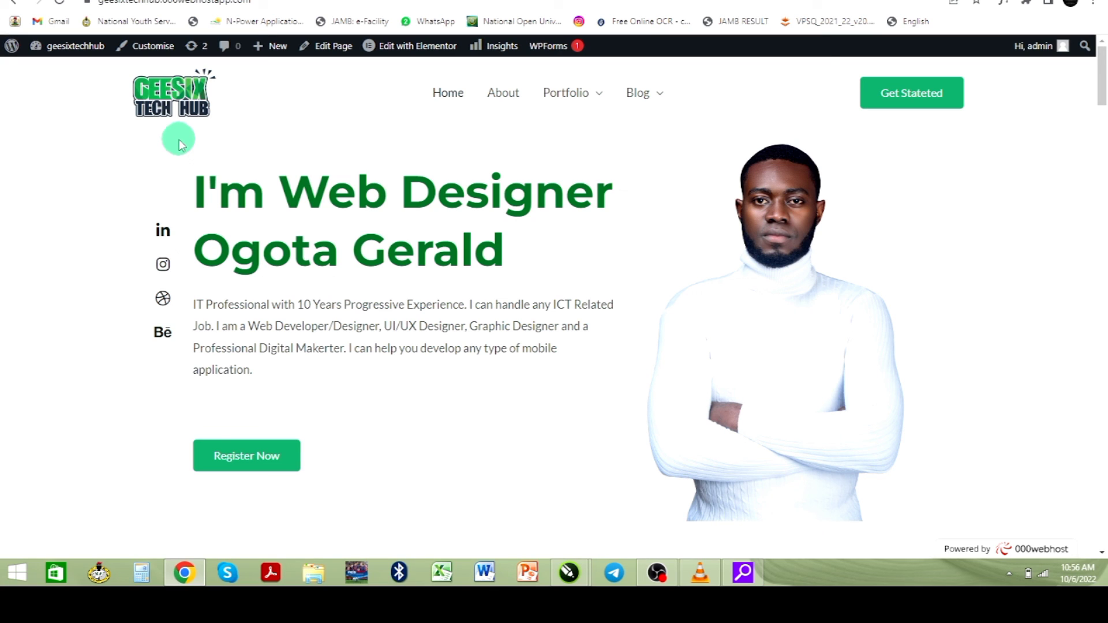
pyautogui.moveTo(580, 108)
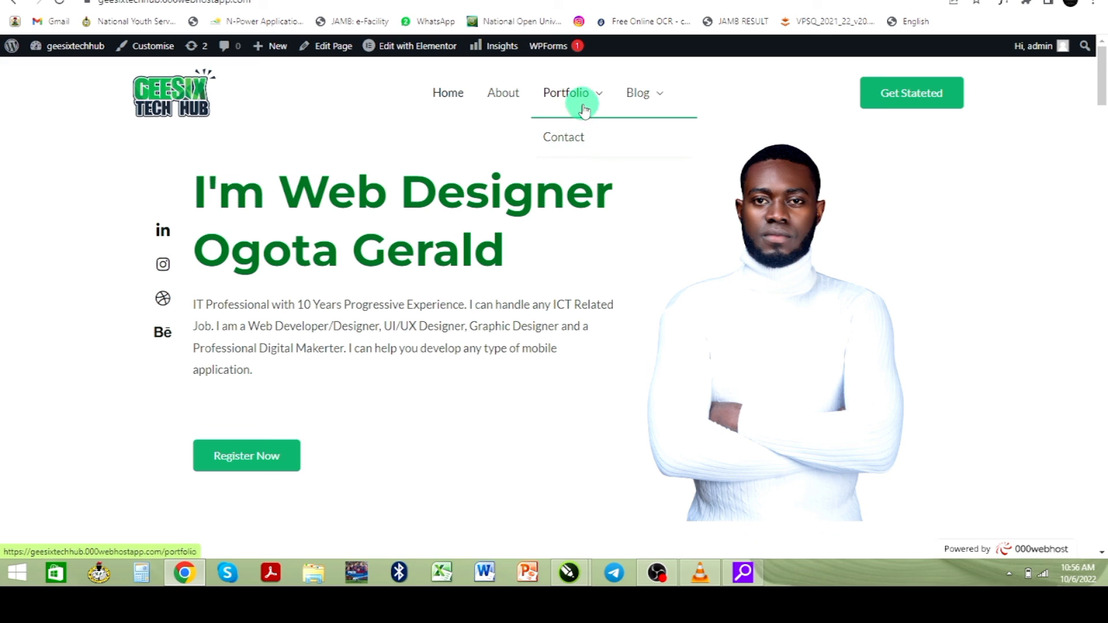
pyautogui.moveTo(641, 110)
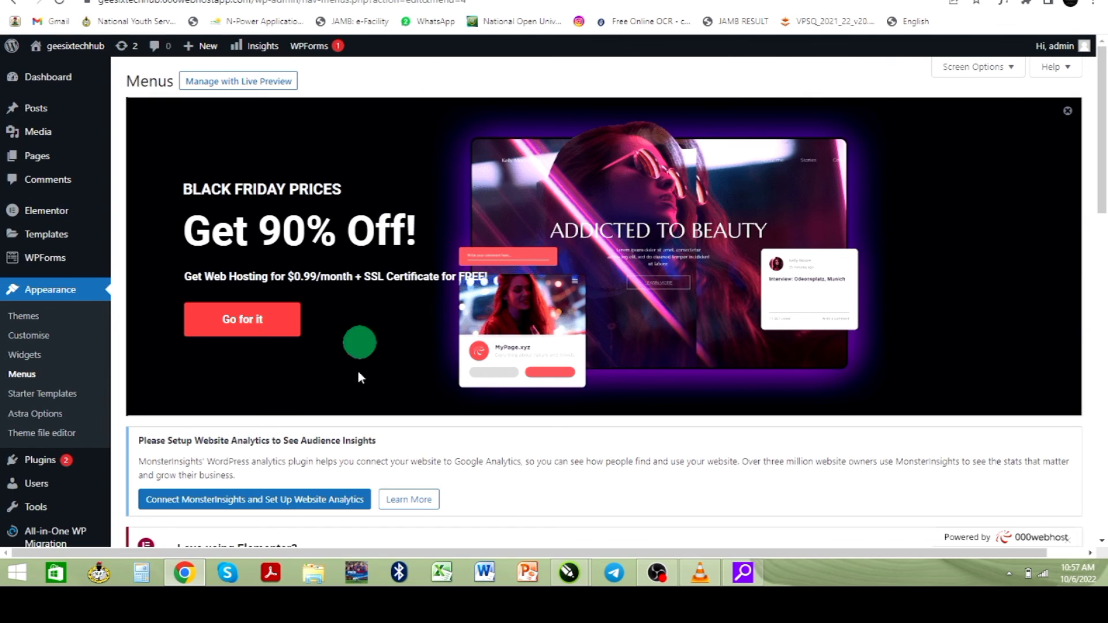
# - Drag About, then Home, under Testimonials as third-level menu items
pyautogui.scroll(-10, 361, 370)
pyautogui.scroll(-4, 362, 368)
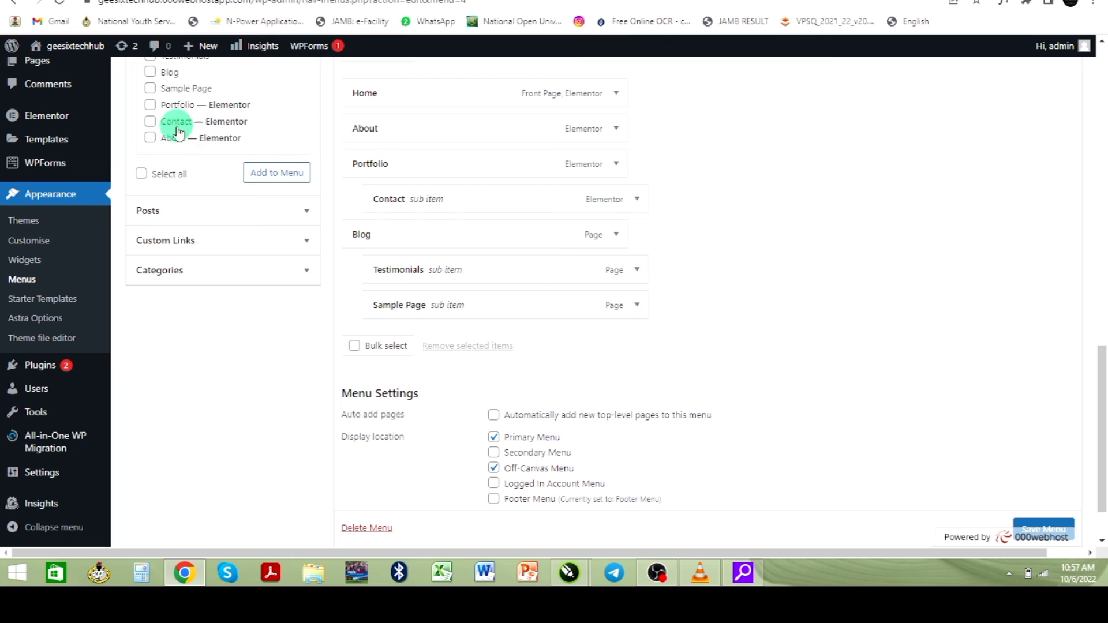
pyautogui.moveTo(403, 139); pyautogui.dragTo(449, 273)
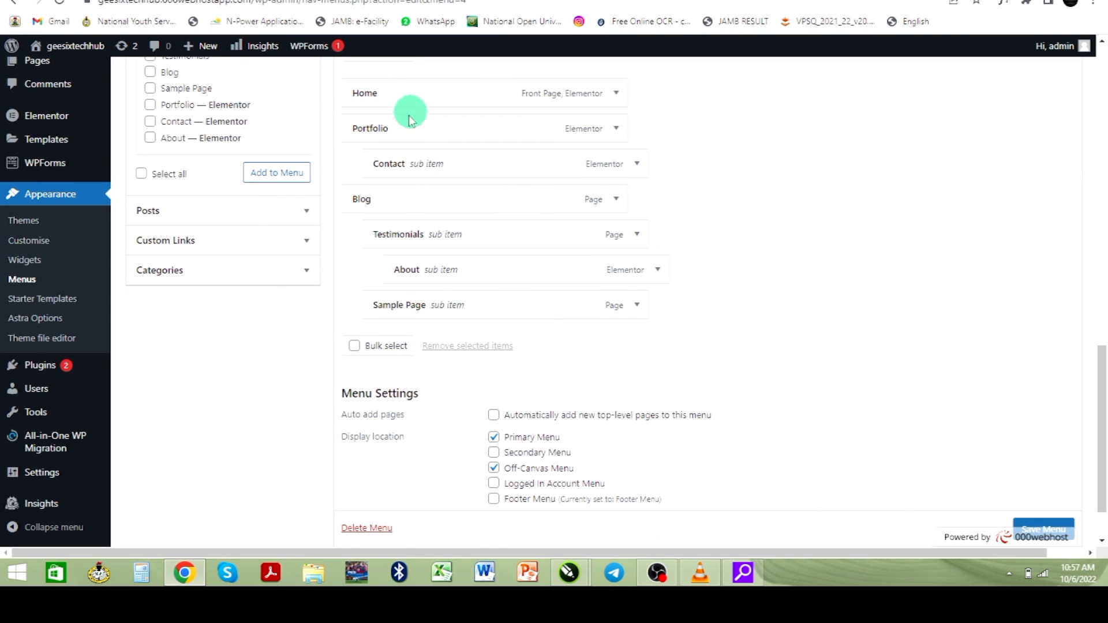
pyautogui.scroll(2, 404, 110)
pyautogui.scroll(-2, 427, 243)
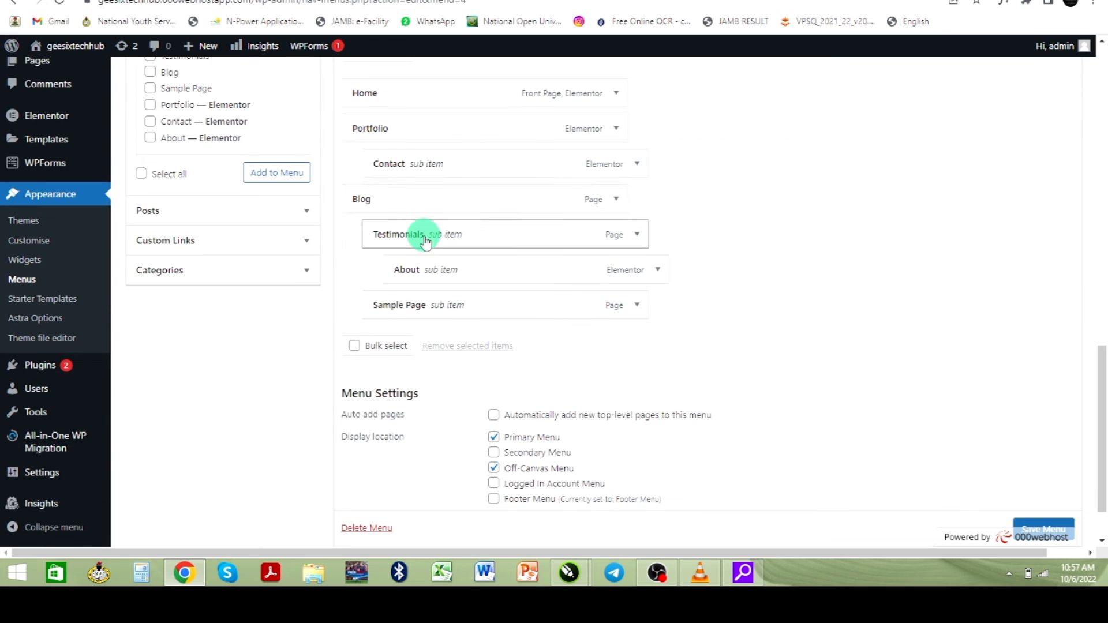
pyautogui.moveTo(413, 102); pyautogui.dragTo(463, 265)
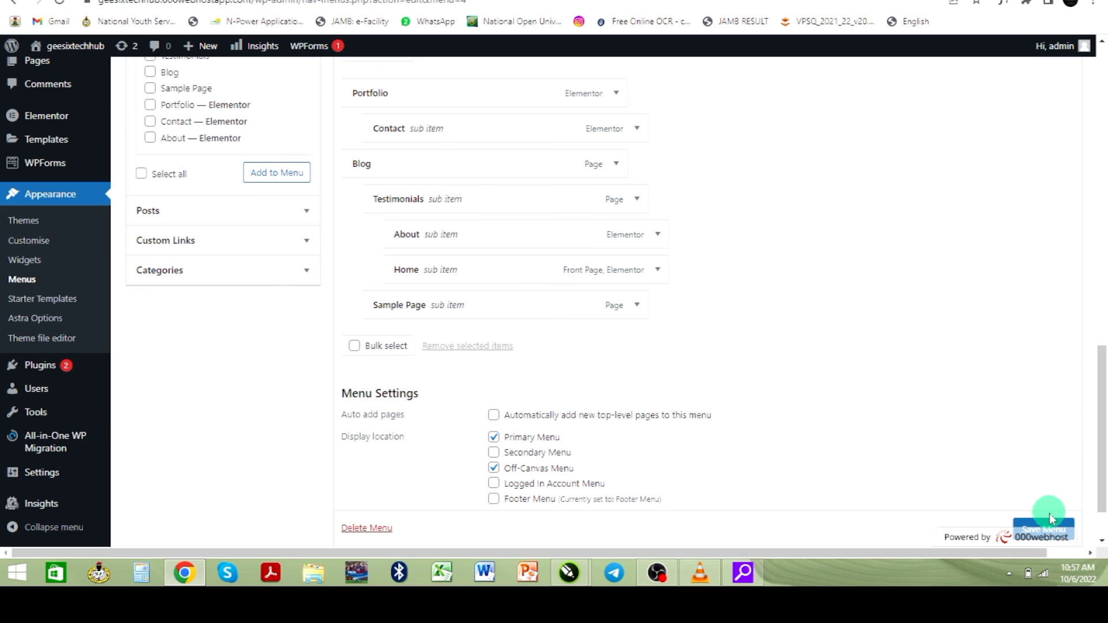
pyautogui.scroll(-2, 1046, 530)
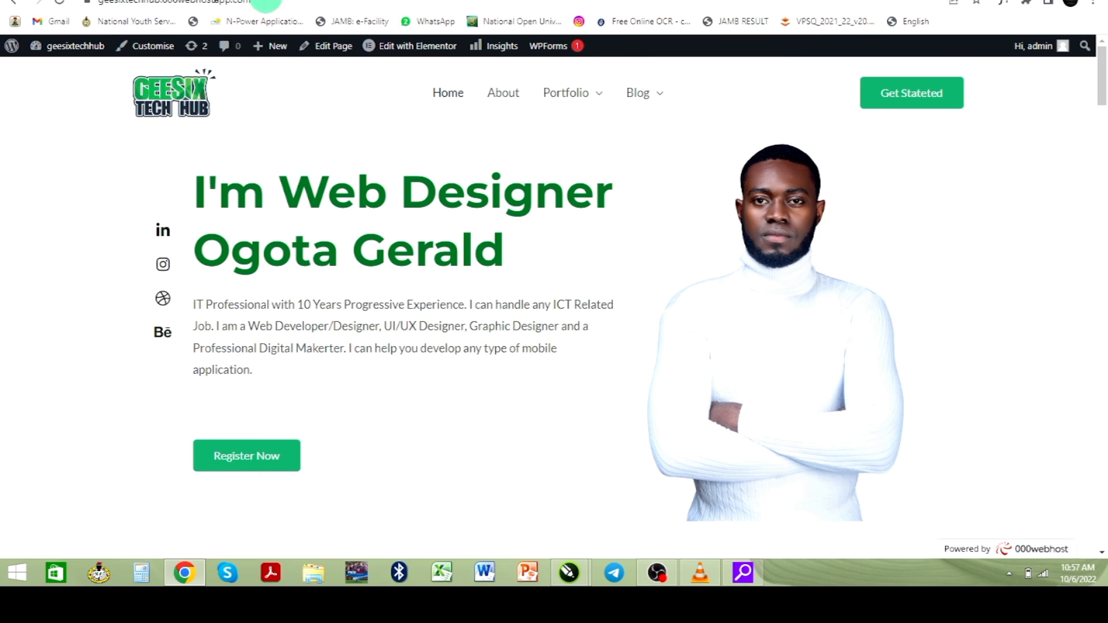
# - Reload the site and confirm Blog's Testimonials item shows a third-level flyout with About and Home
pyautogui.click(63, 4)
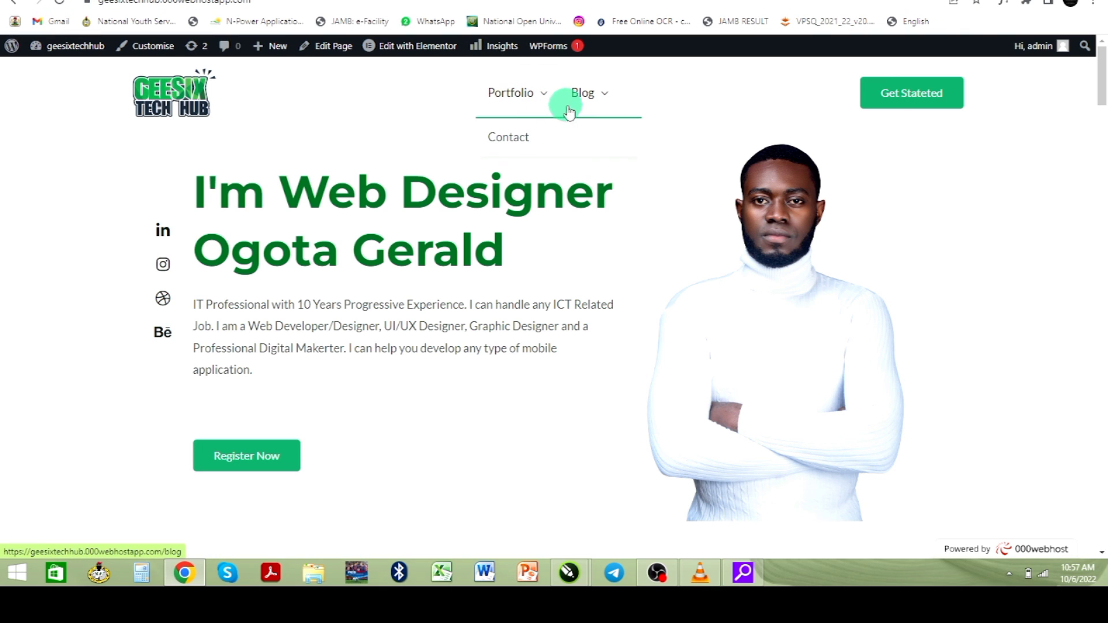
pyautogui.moveTo(581, 100)
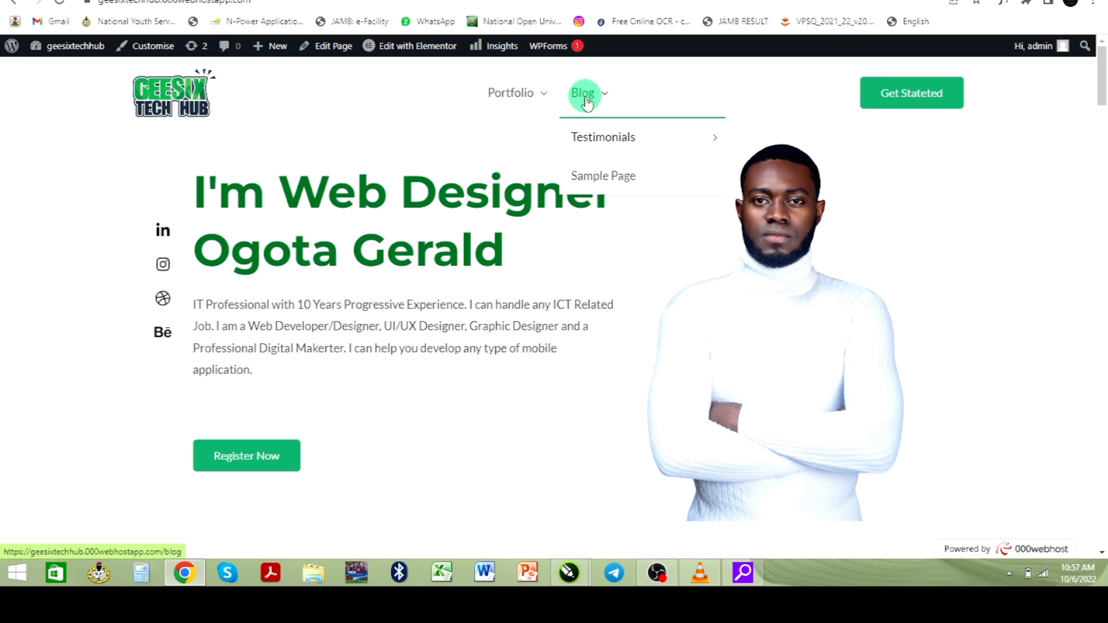
pyautogui.moveTo(627, 121)
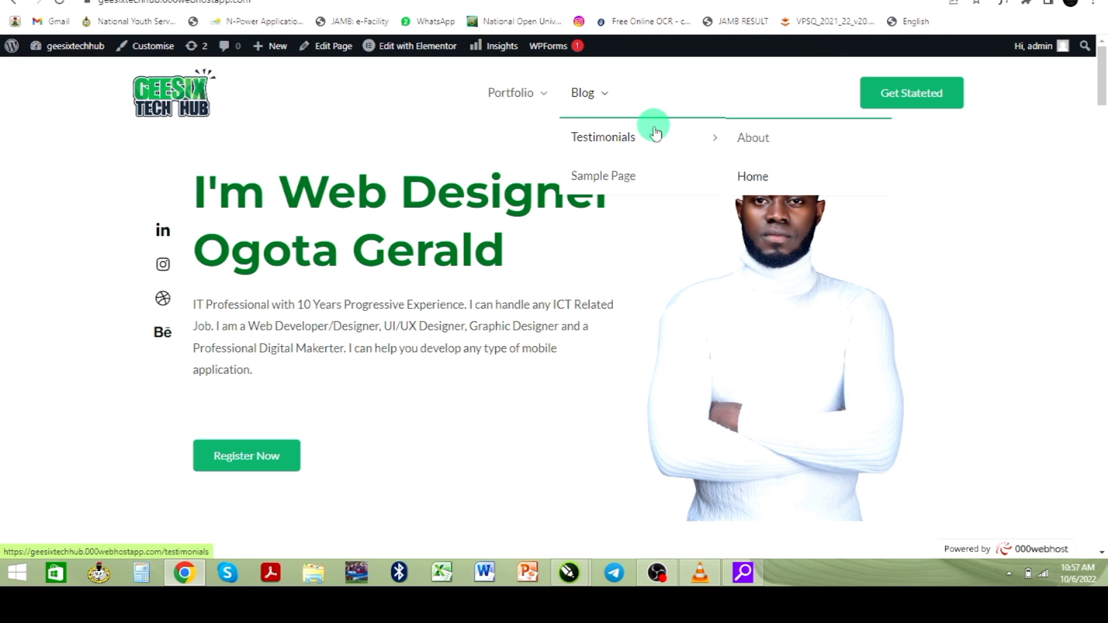